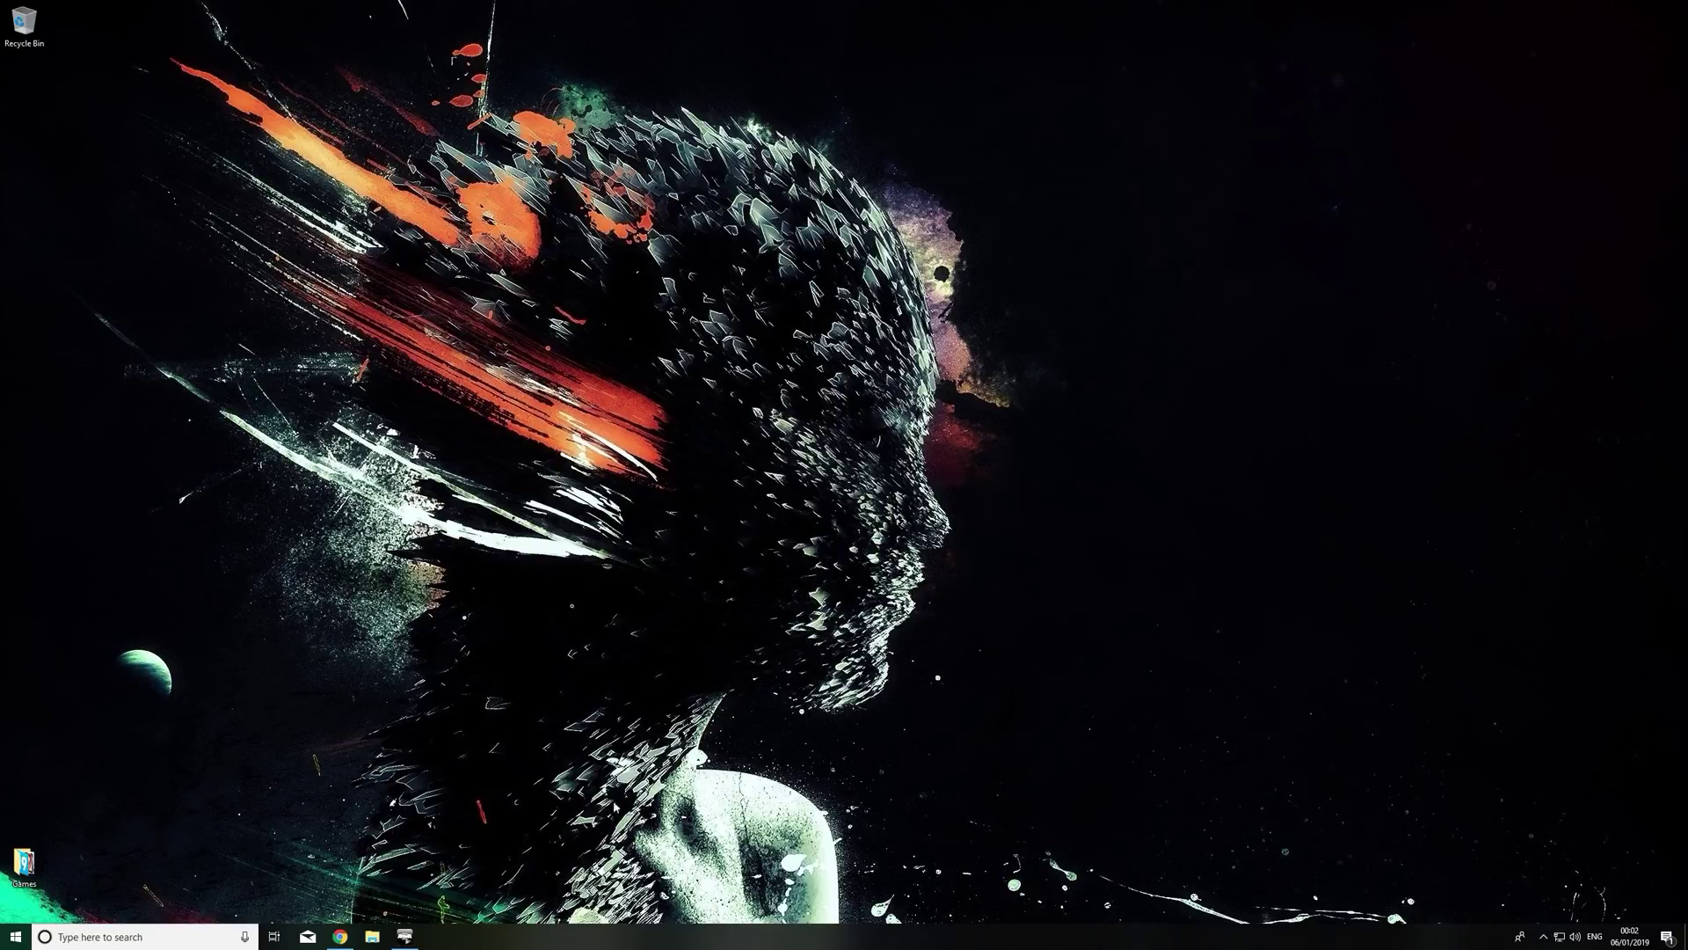
- Switch to the browser's LRG Fundamentals Workshop page and open the Template Missions link in its description
left_click(340, 936)
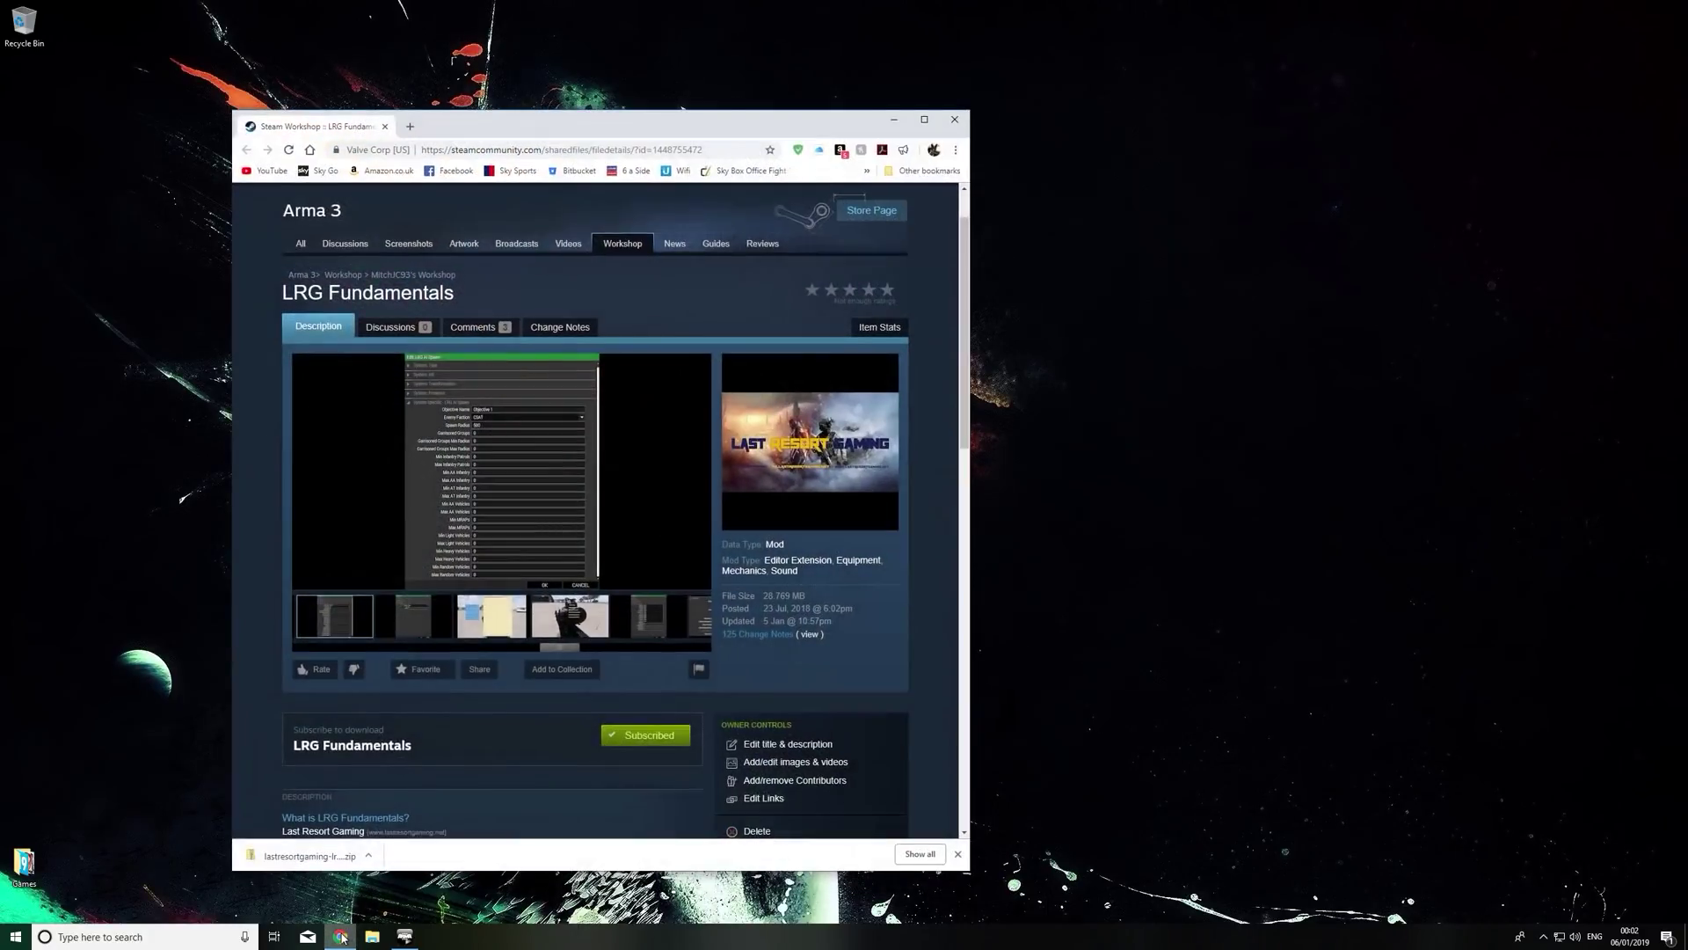
left_click_drag(598, 112, 598, 5)
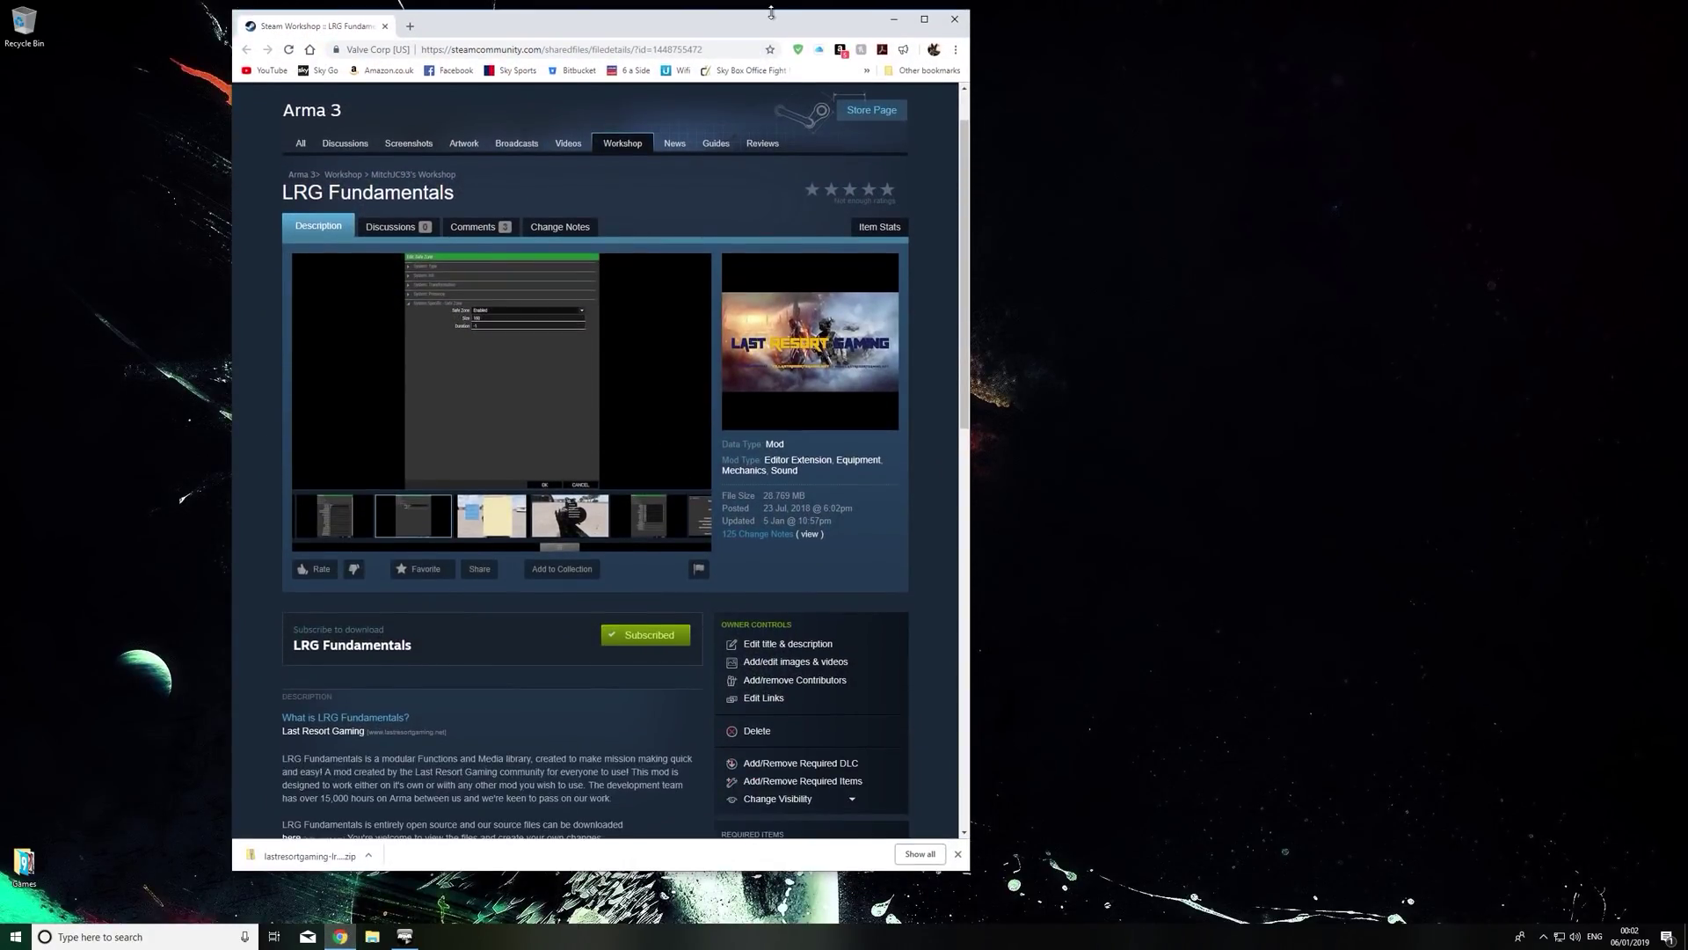
left_click_drag(773, 13, 951, 13)
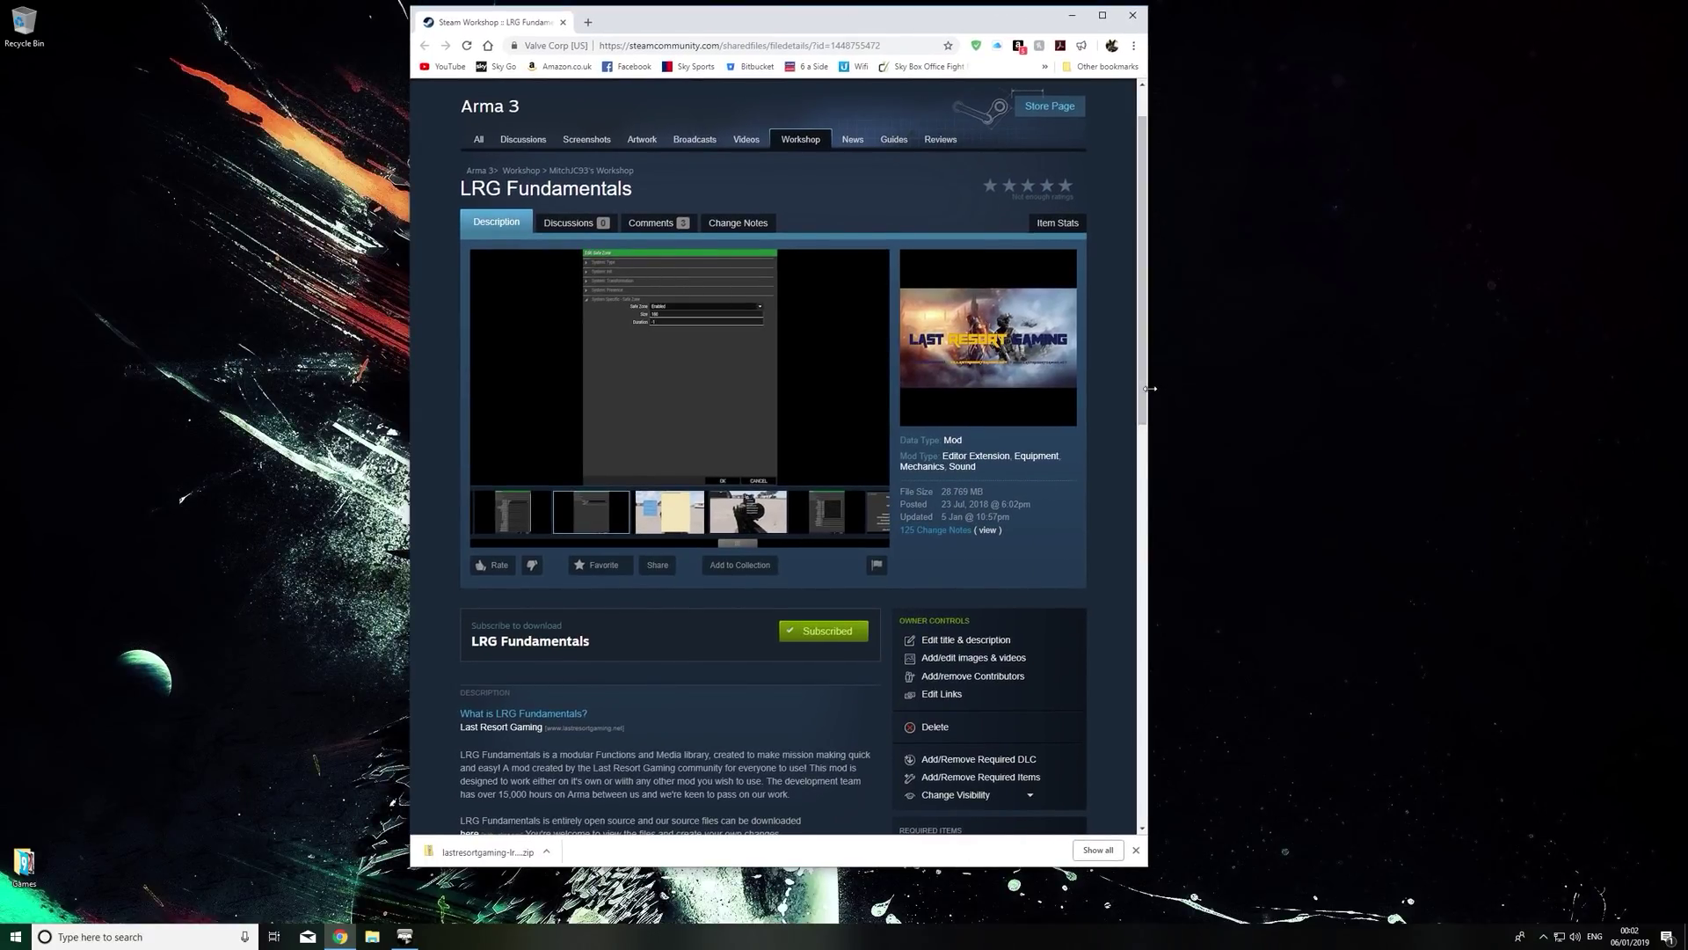
left_click_drag(1149, 388, 1201, 396)
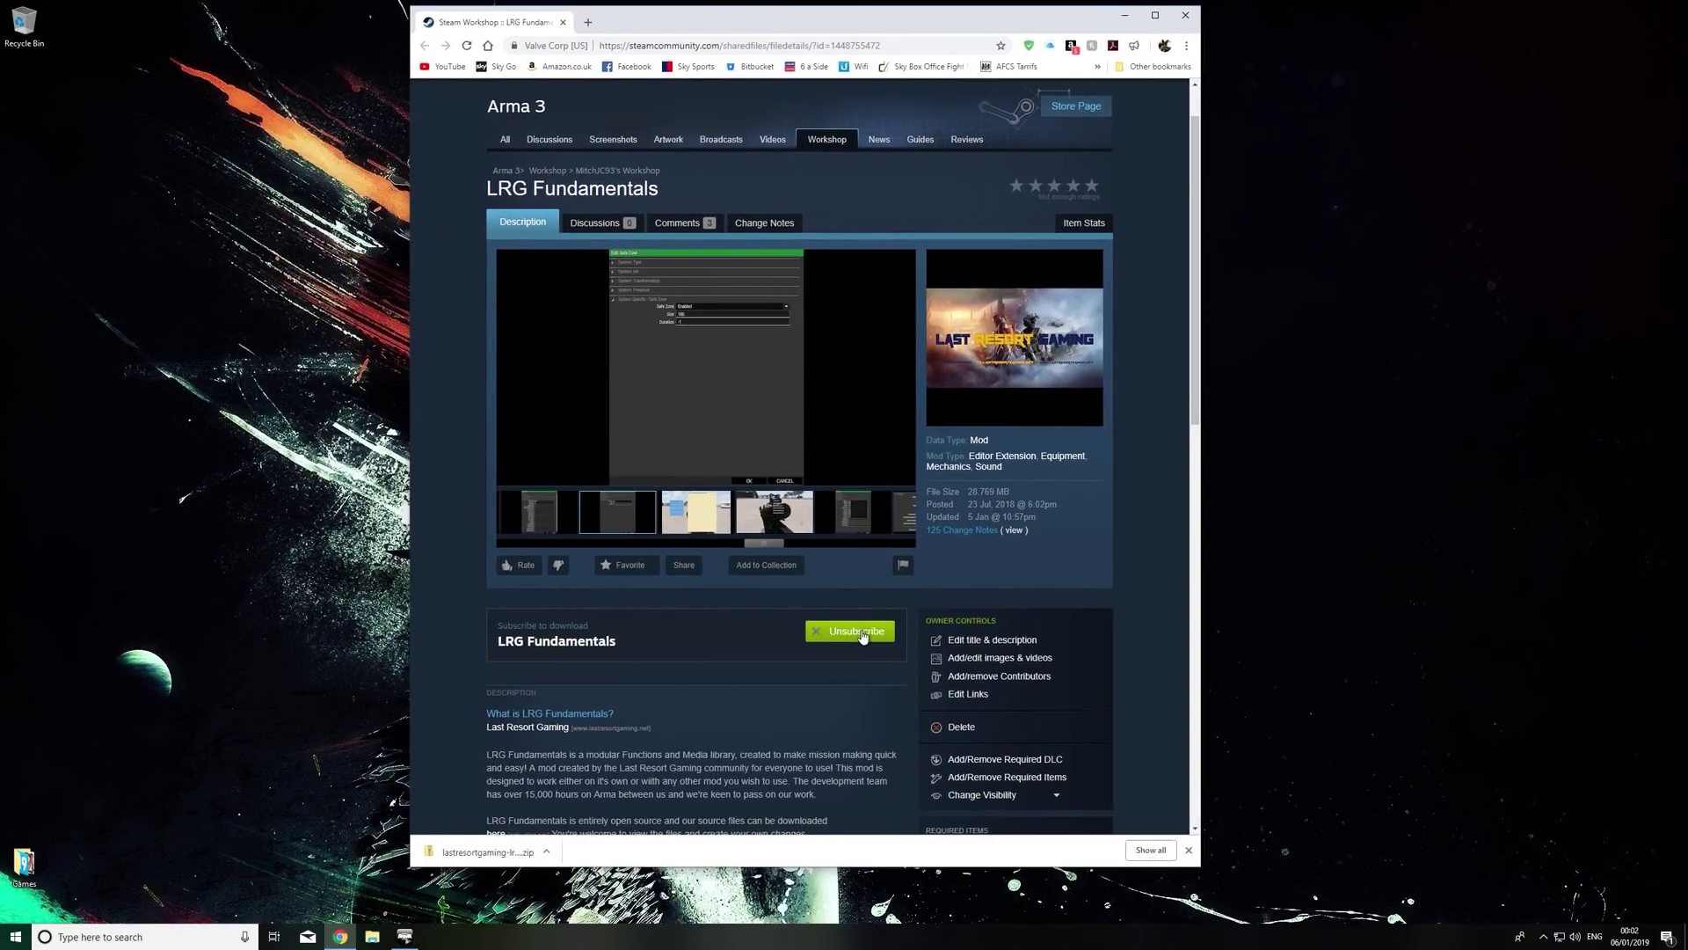
scroll(758, 742, "down", 3)
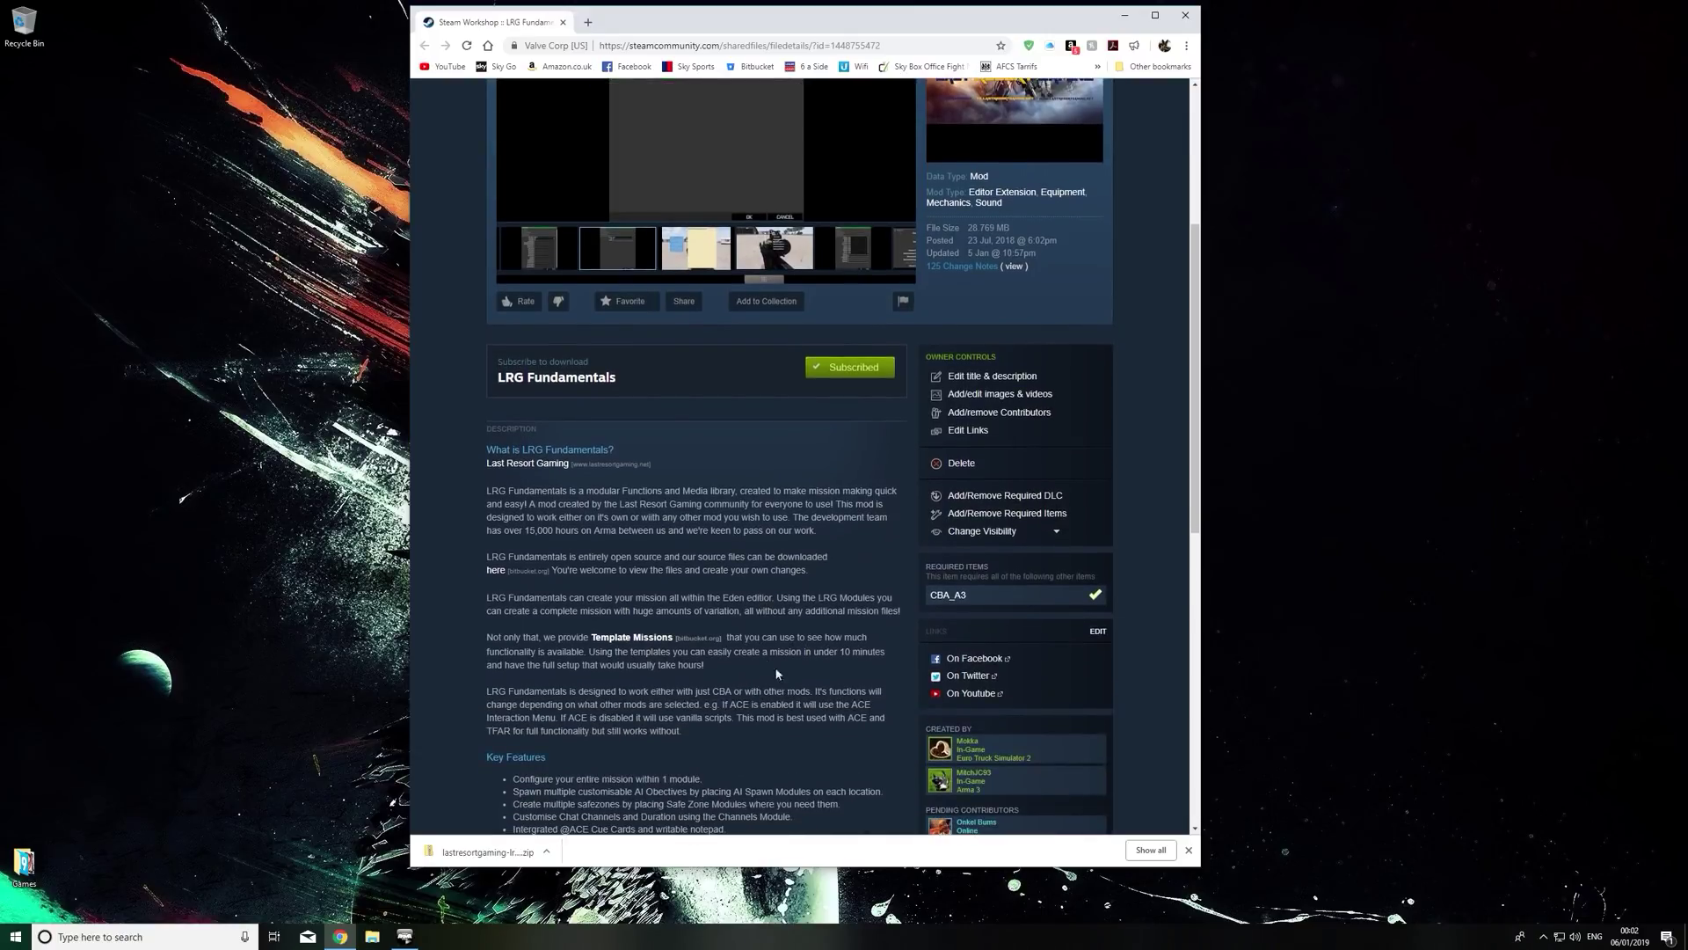
left_click(633, 639)
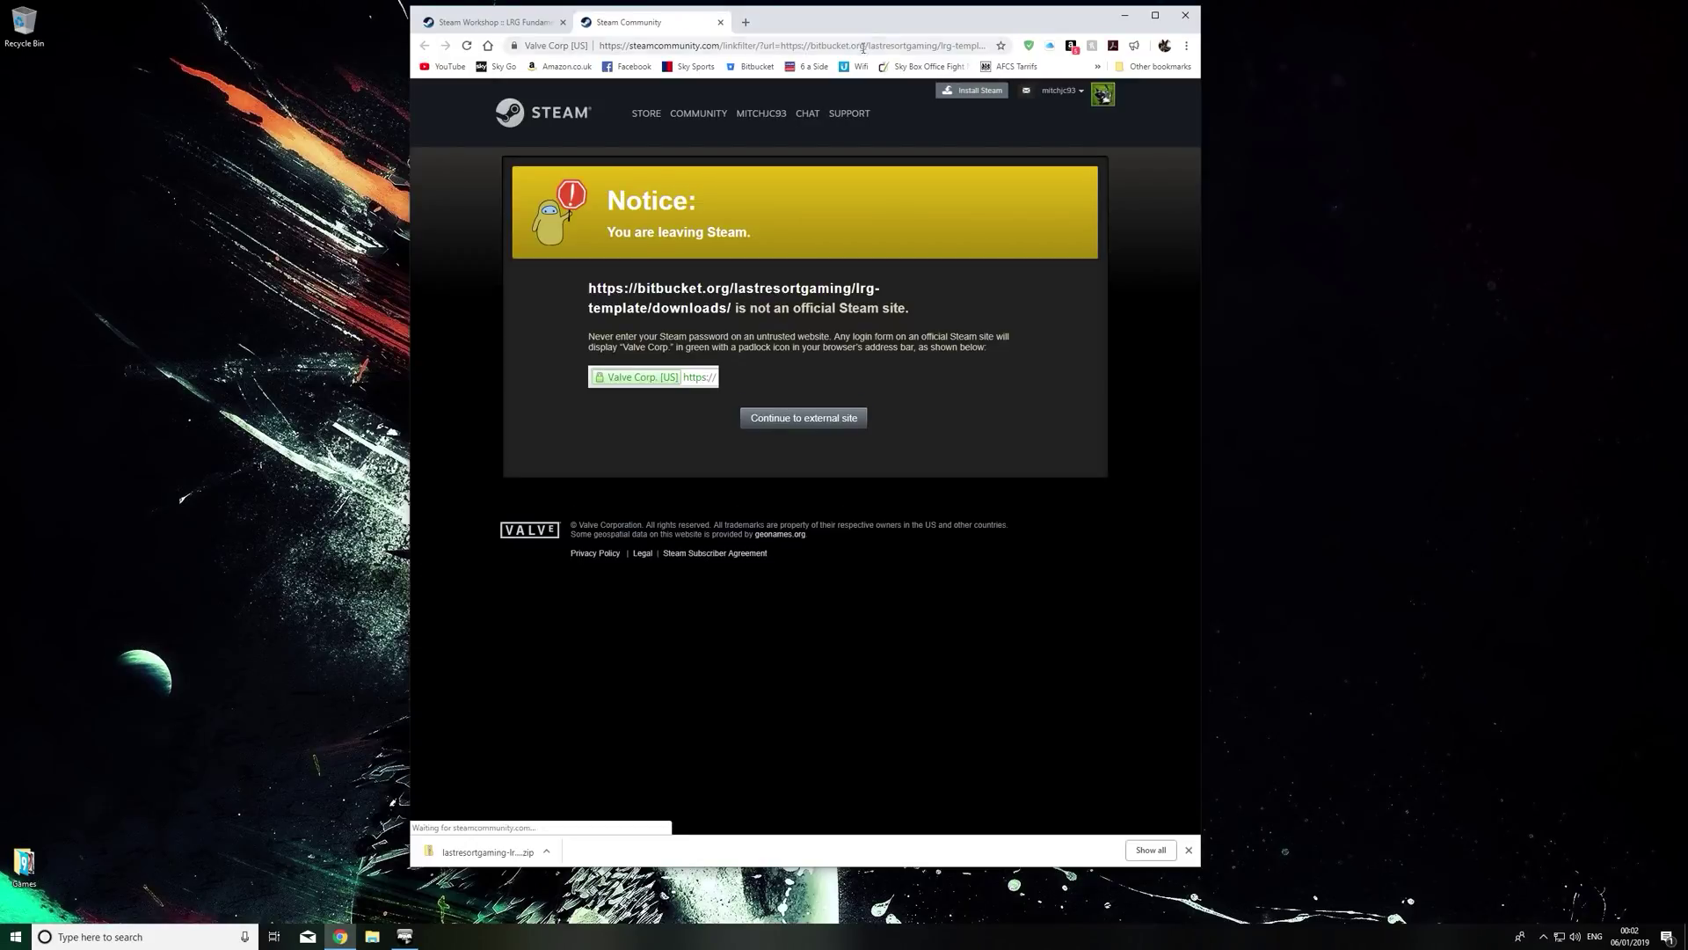
- Continue to the external Bitbucket site and download the LRG Template repository
left_click_drag(874, 13, 874, 140)
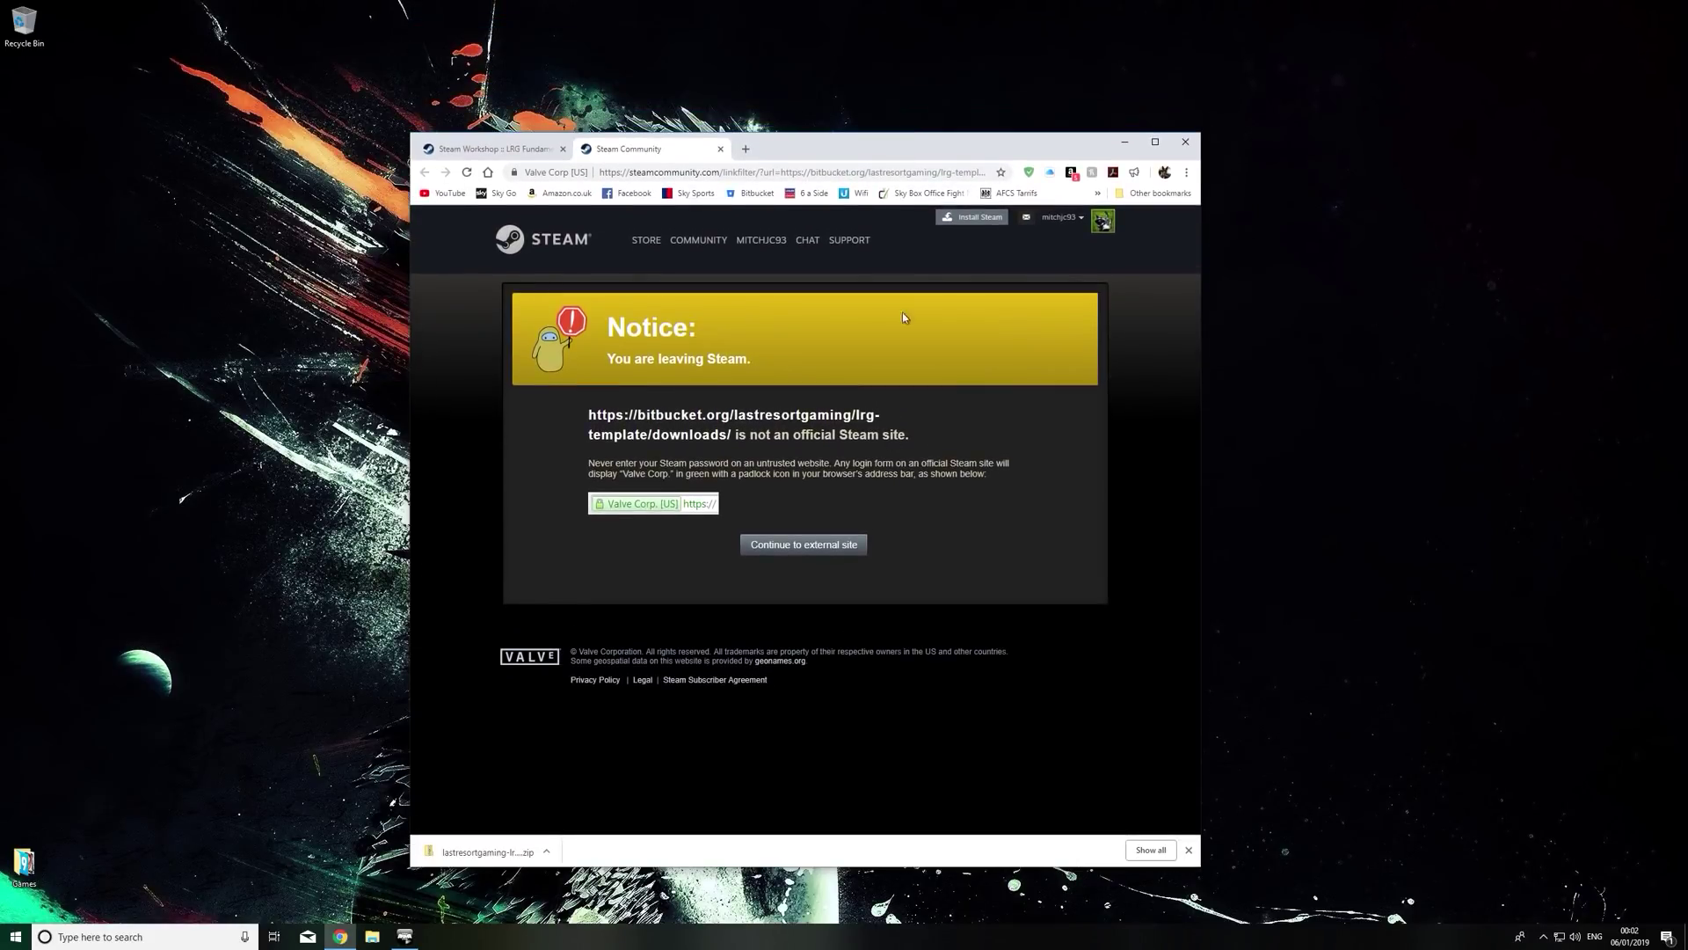
left_click(803, 544)
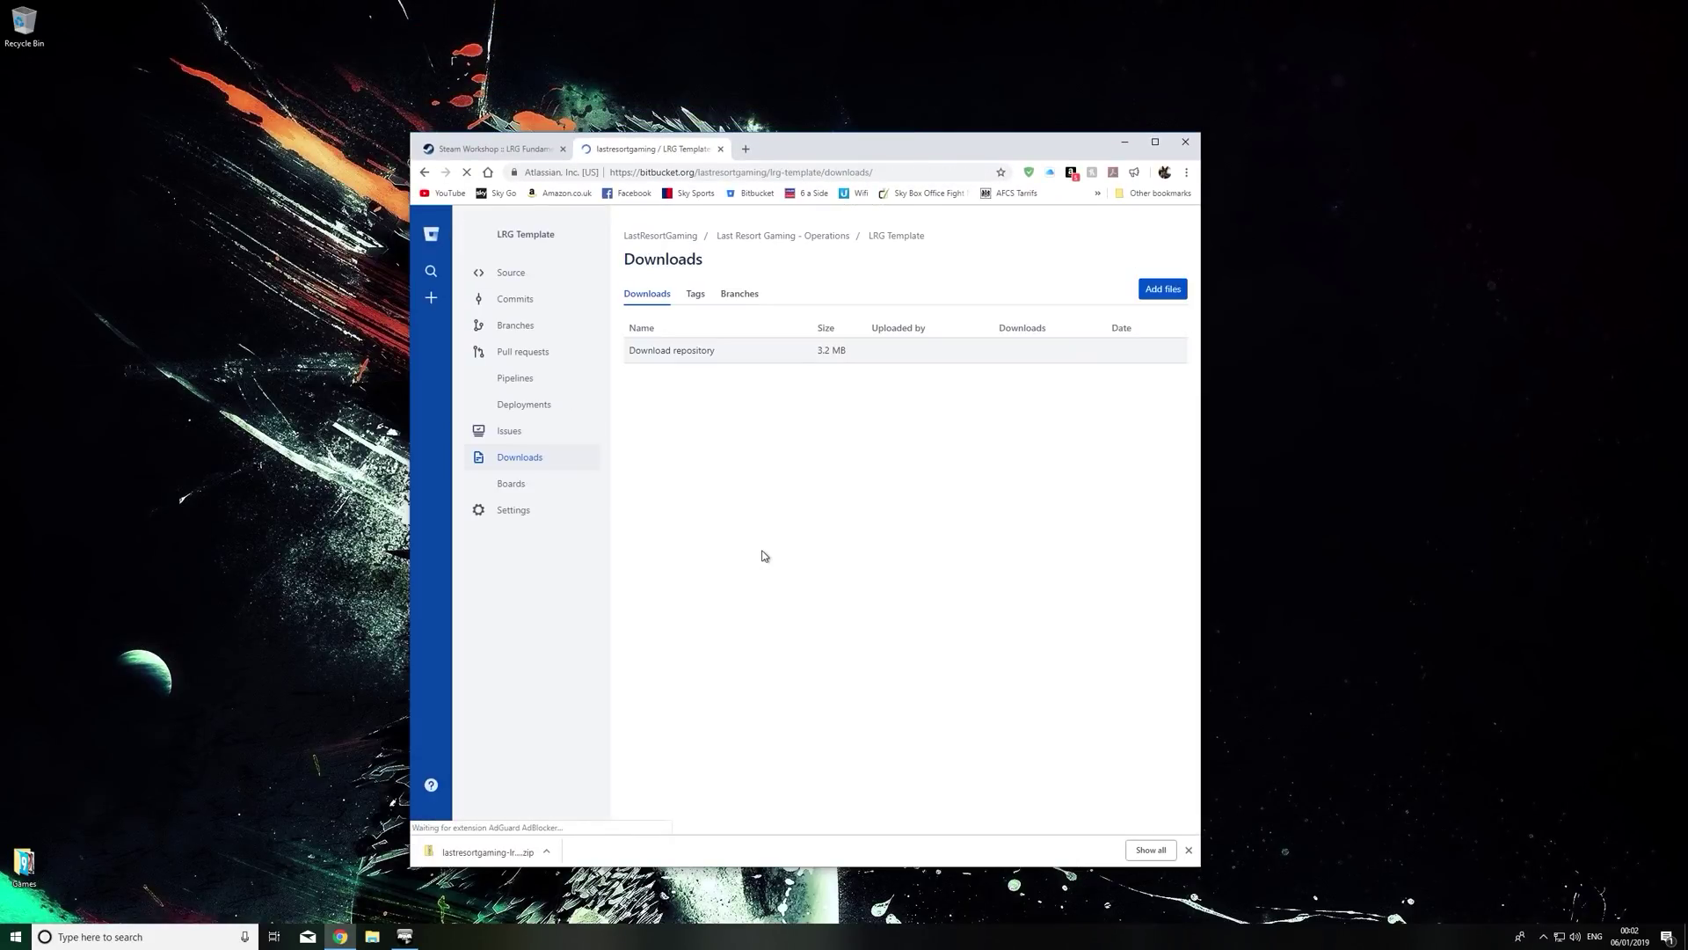
left_click(696, 353)
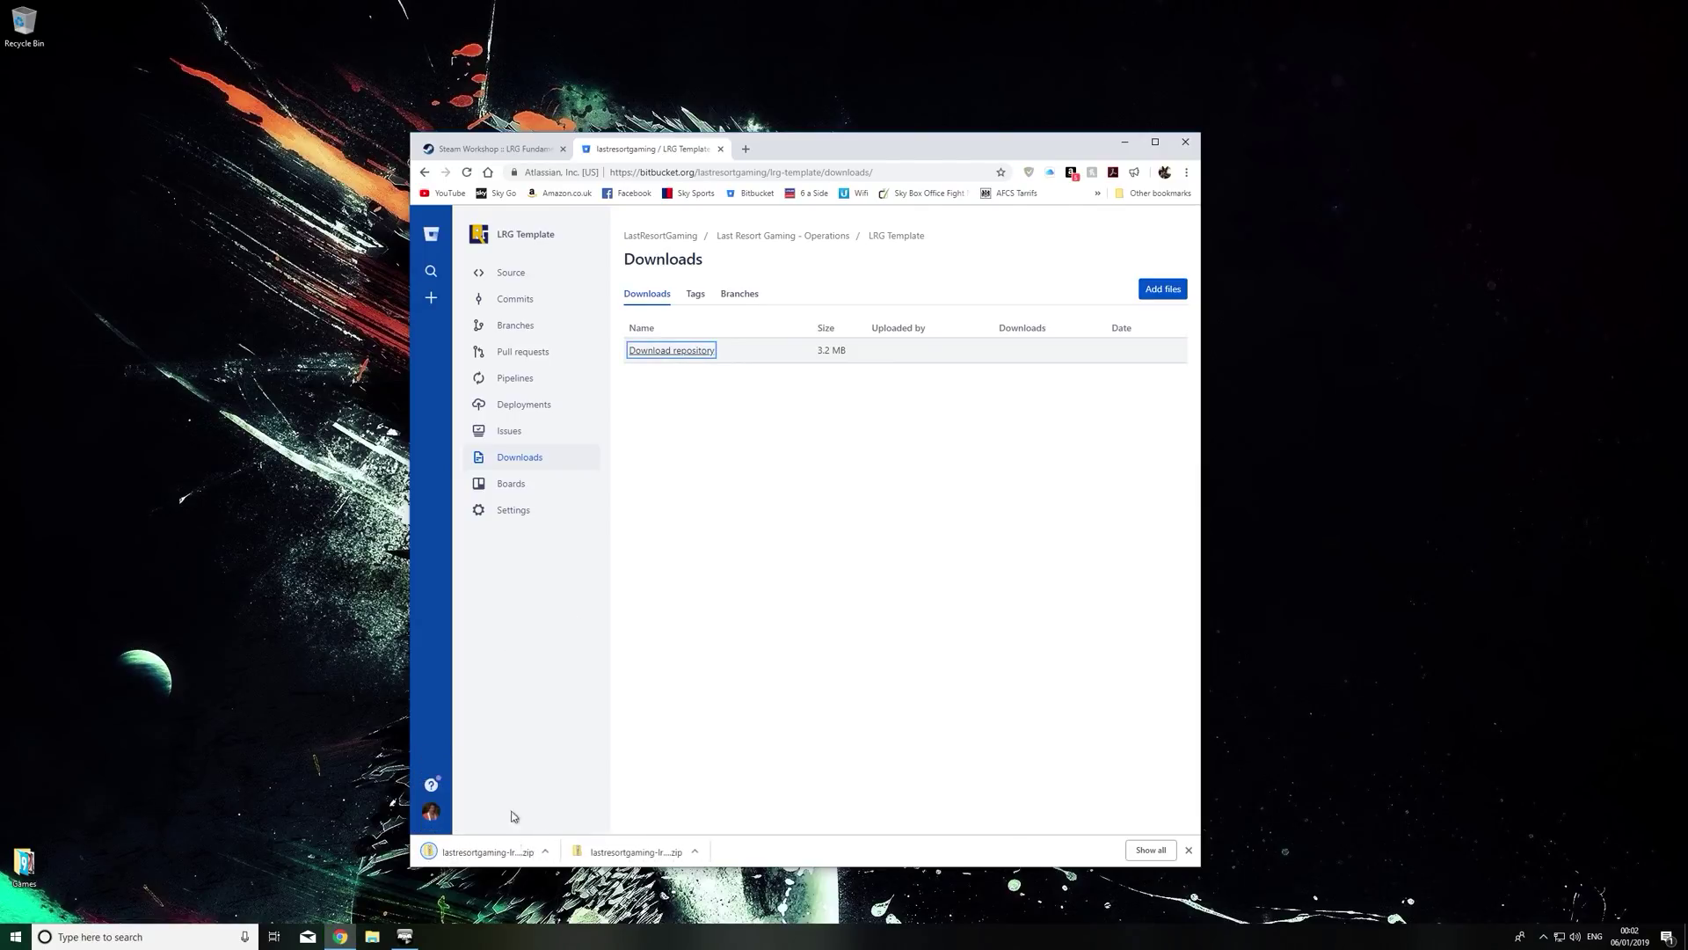
- Show the downloaded LRG template zip in its folder and extract all of its contents there
left_click(546, 852)
left_click(572, 810)
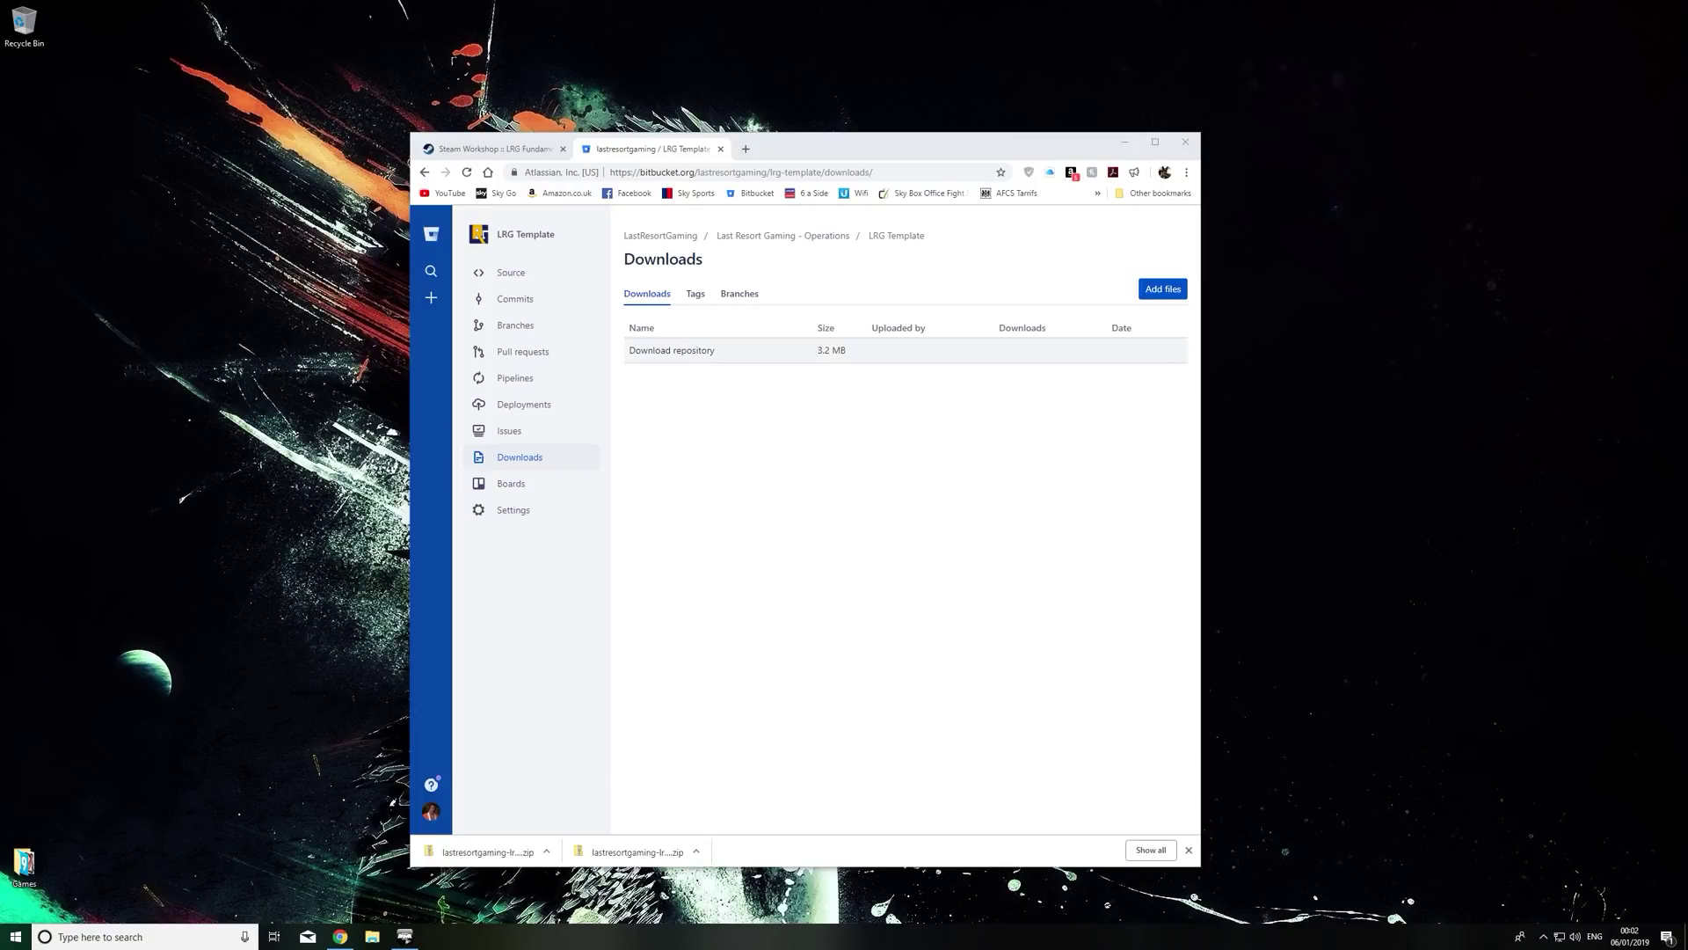
right_click(1053, 388)
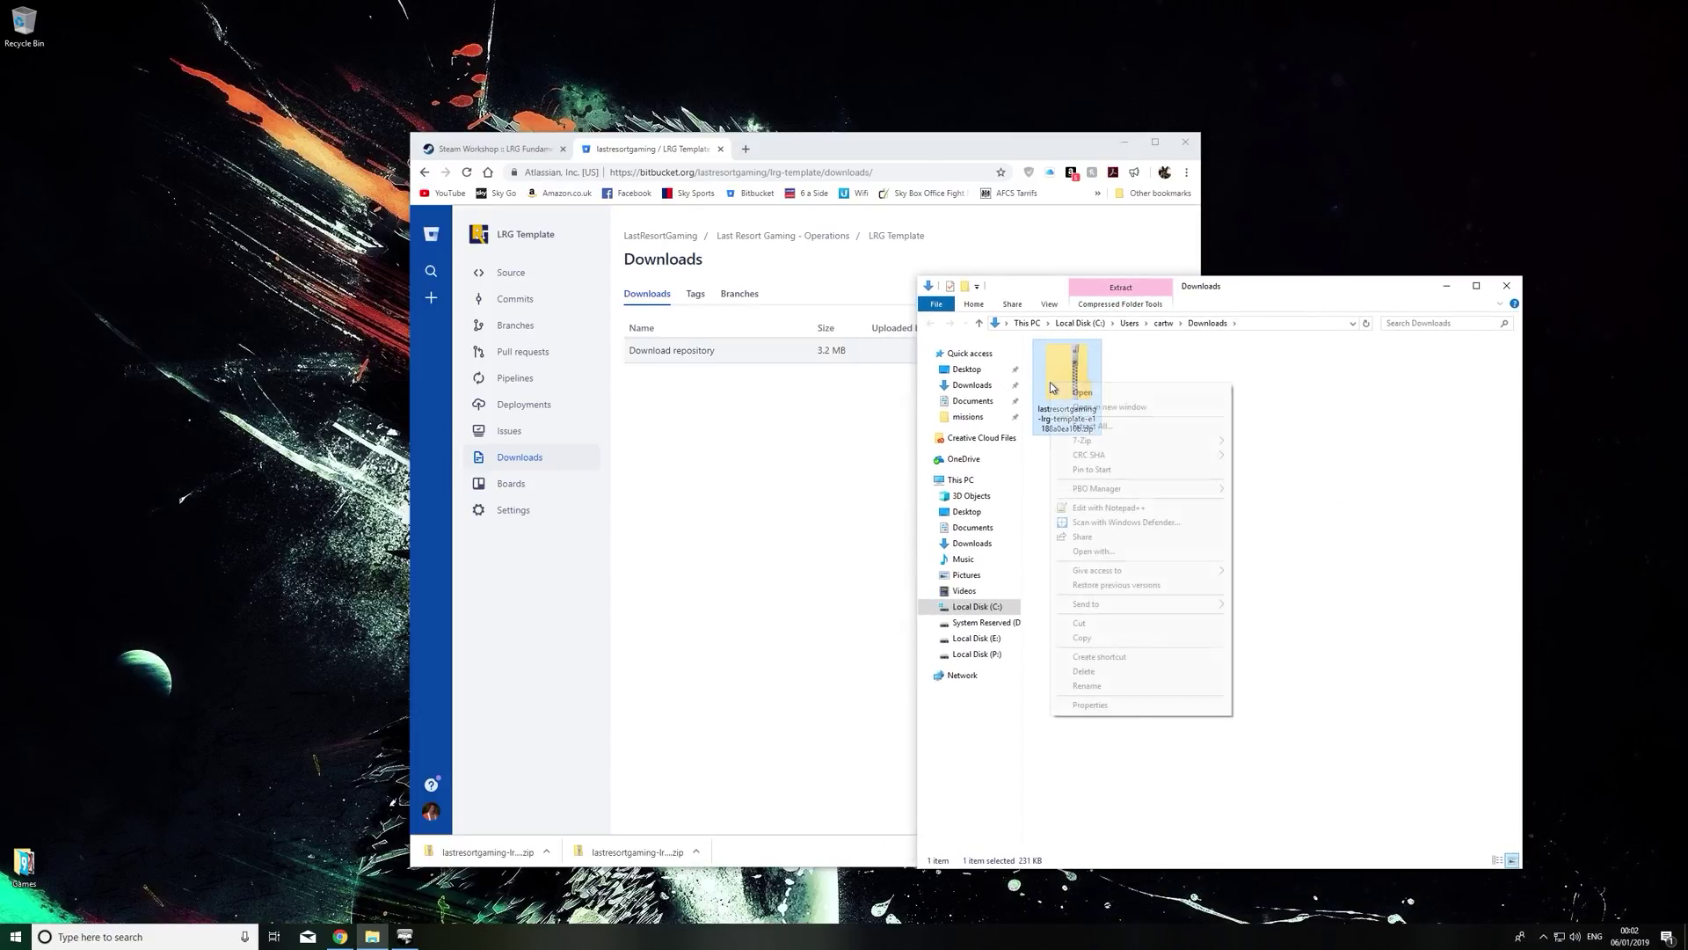
left_click(1094, 426)
left_click(963, 595)
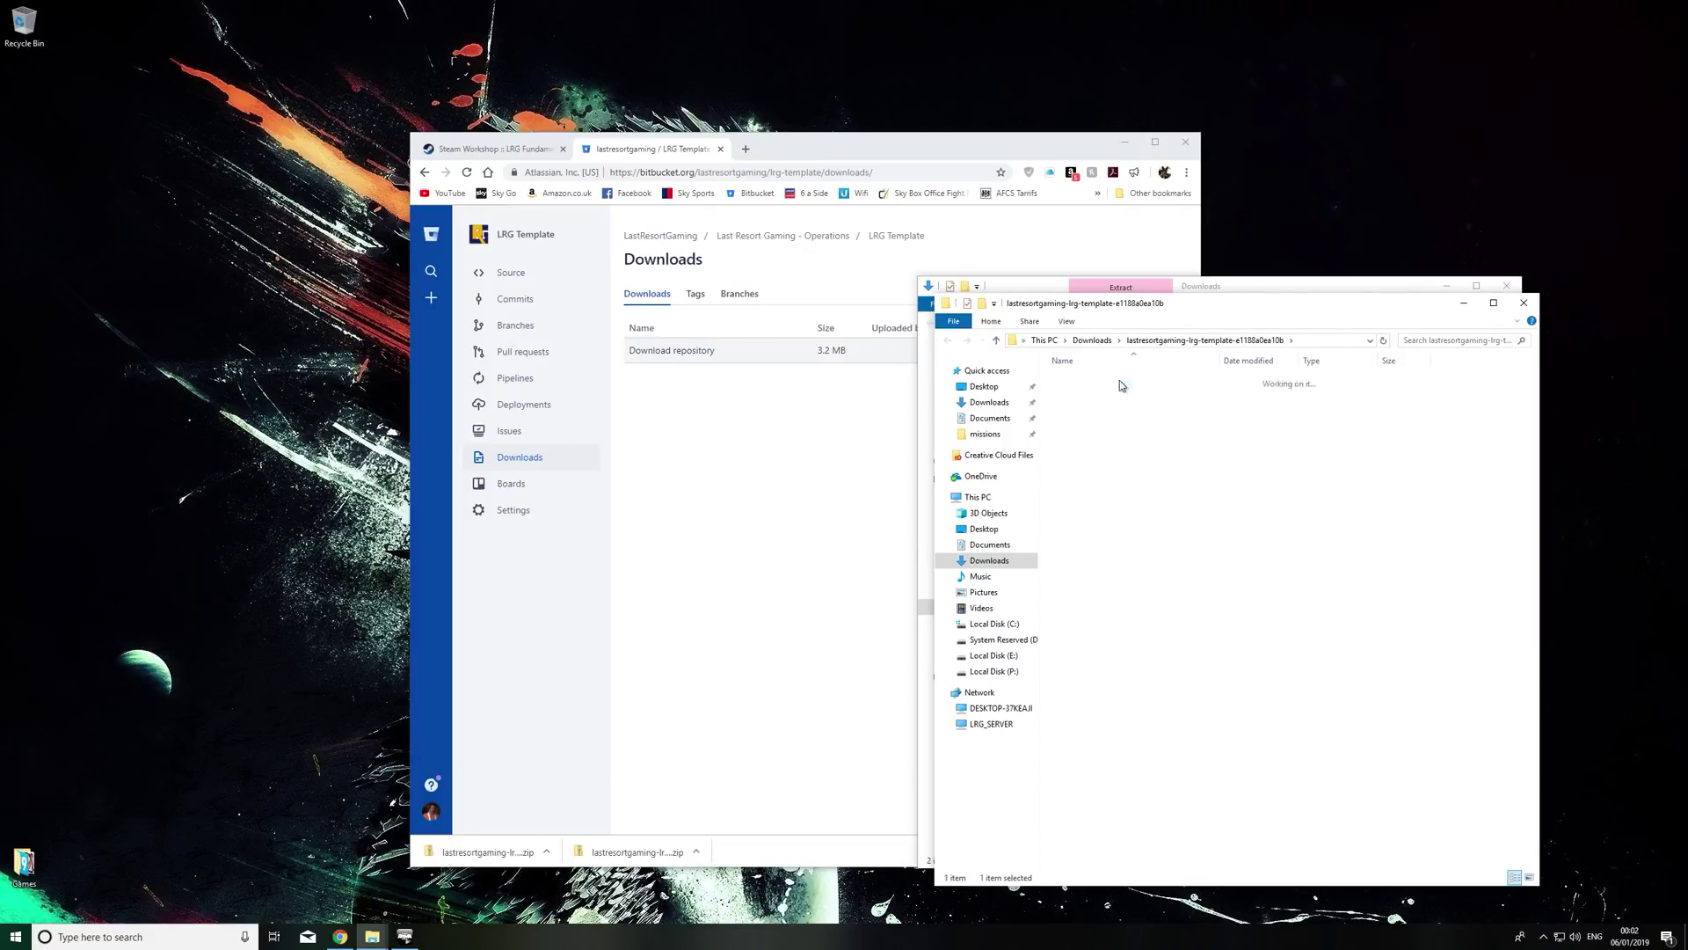
- Copy the LRG_3CB.VR folder and the LRG Template 3CB.html file from the extracted template folder
left_click_drag(1125, 302, 569, 246)
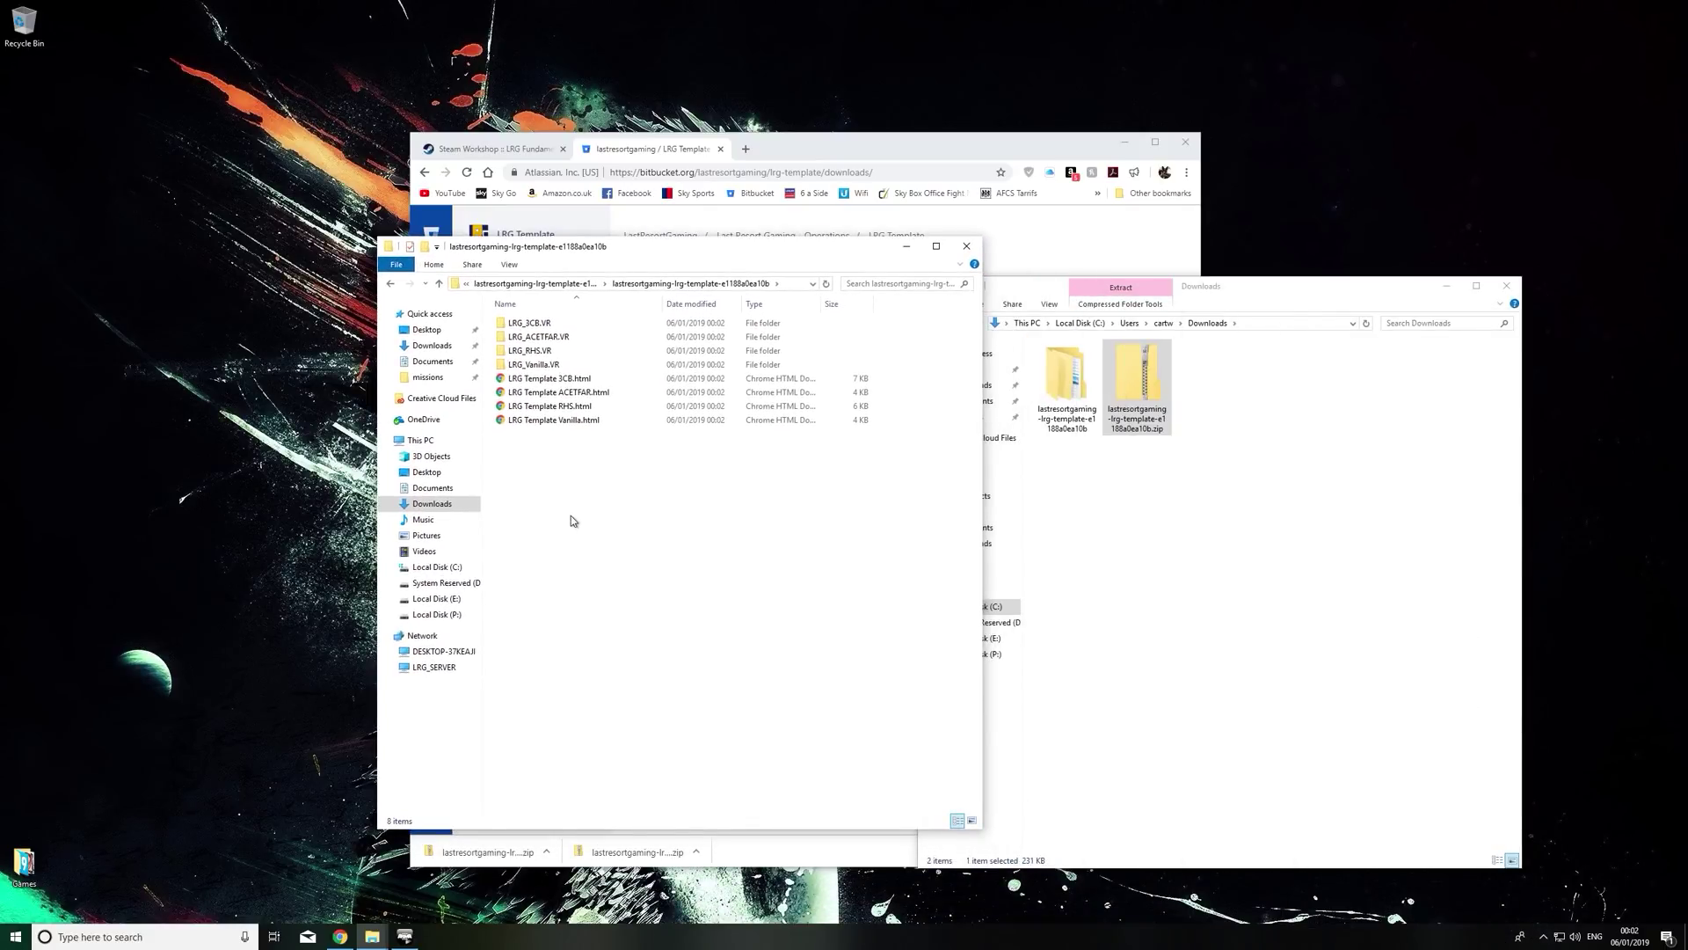
mouse_move(571, 515)
left_mouse_down()
mouse_move(517, 348)
mouse_move(547, 442)
mouse_move(589, 498)
left_mouse_up()
left_click_drag(709, 250, 691, 345)
left_click_drag(532, 587, 507, 422)
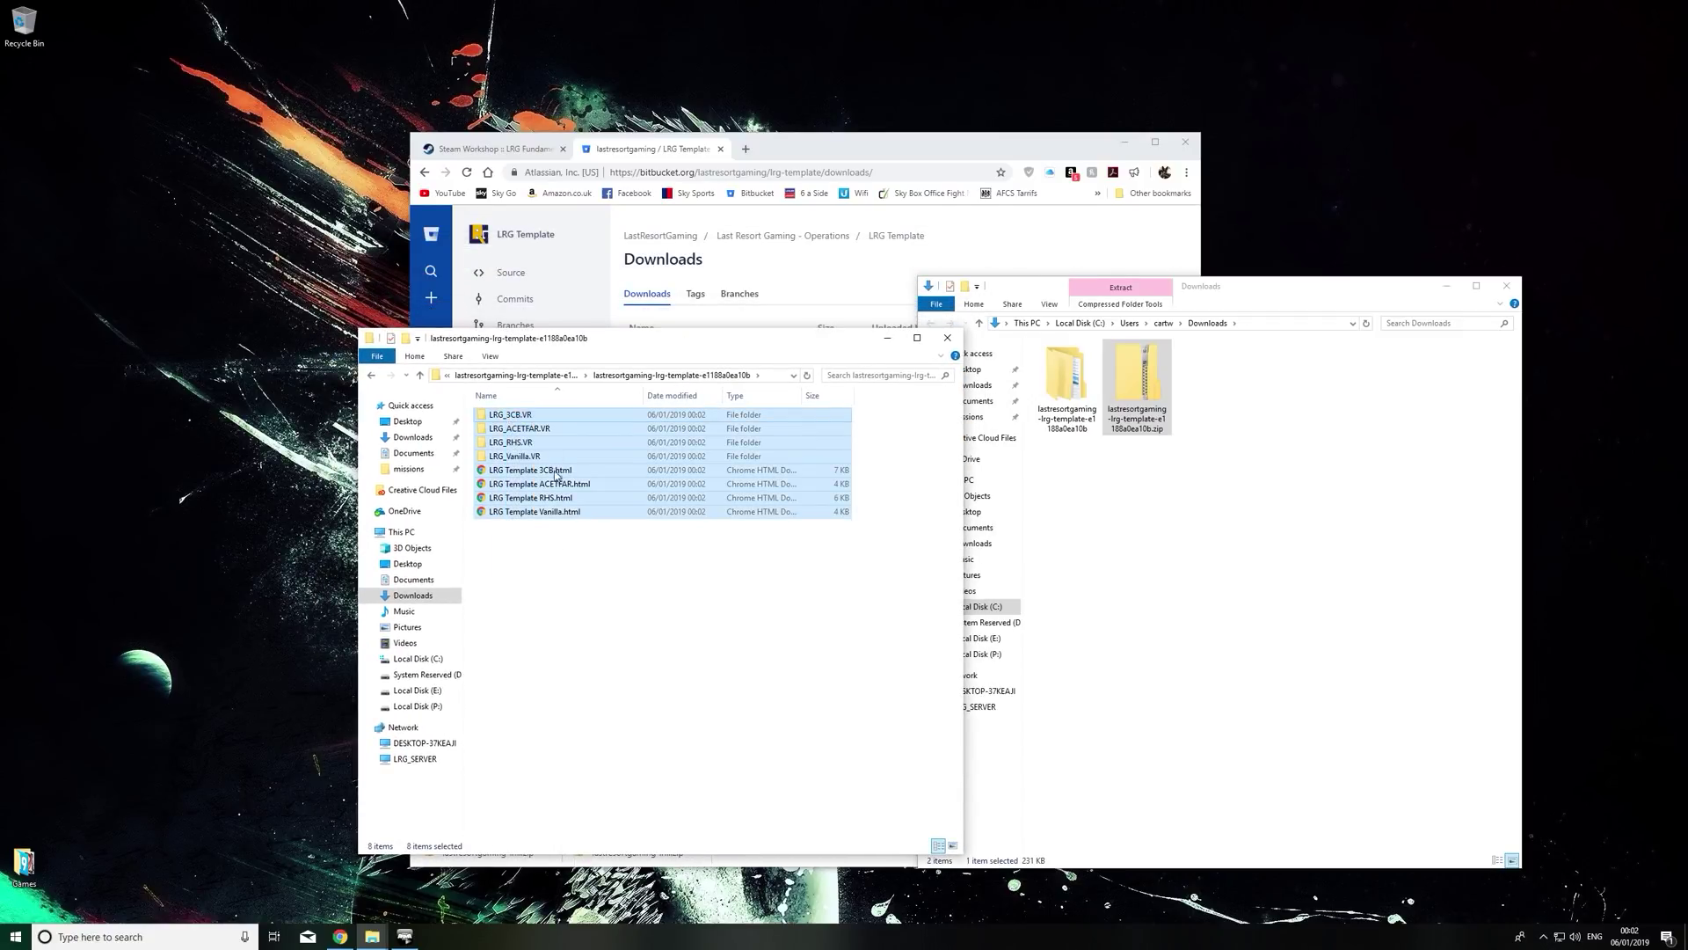
left_click(519, 419)
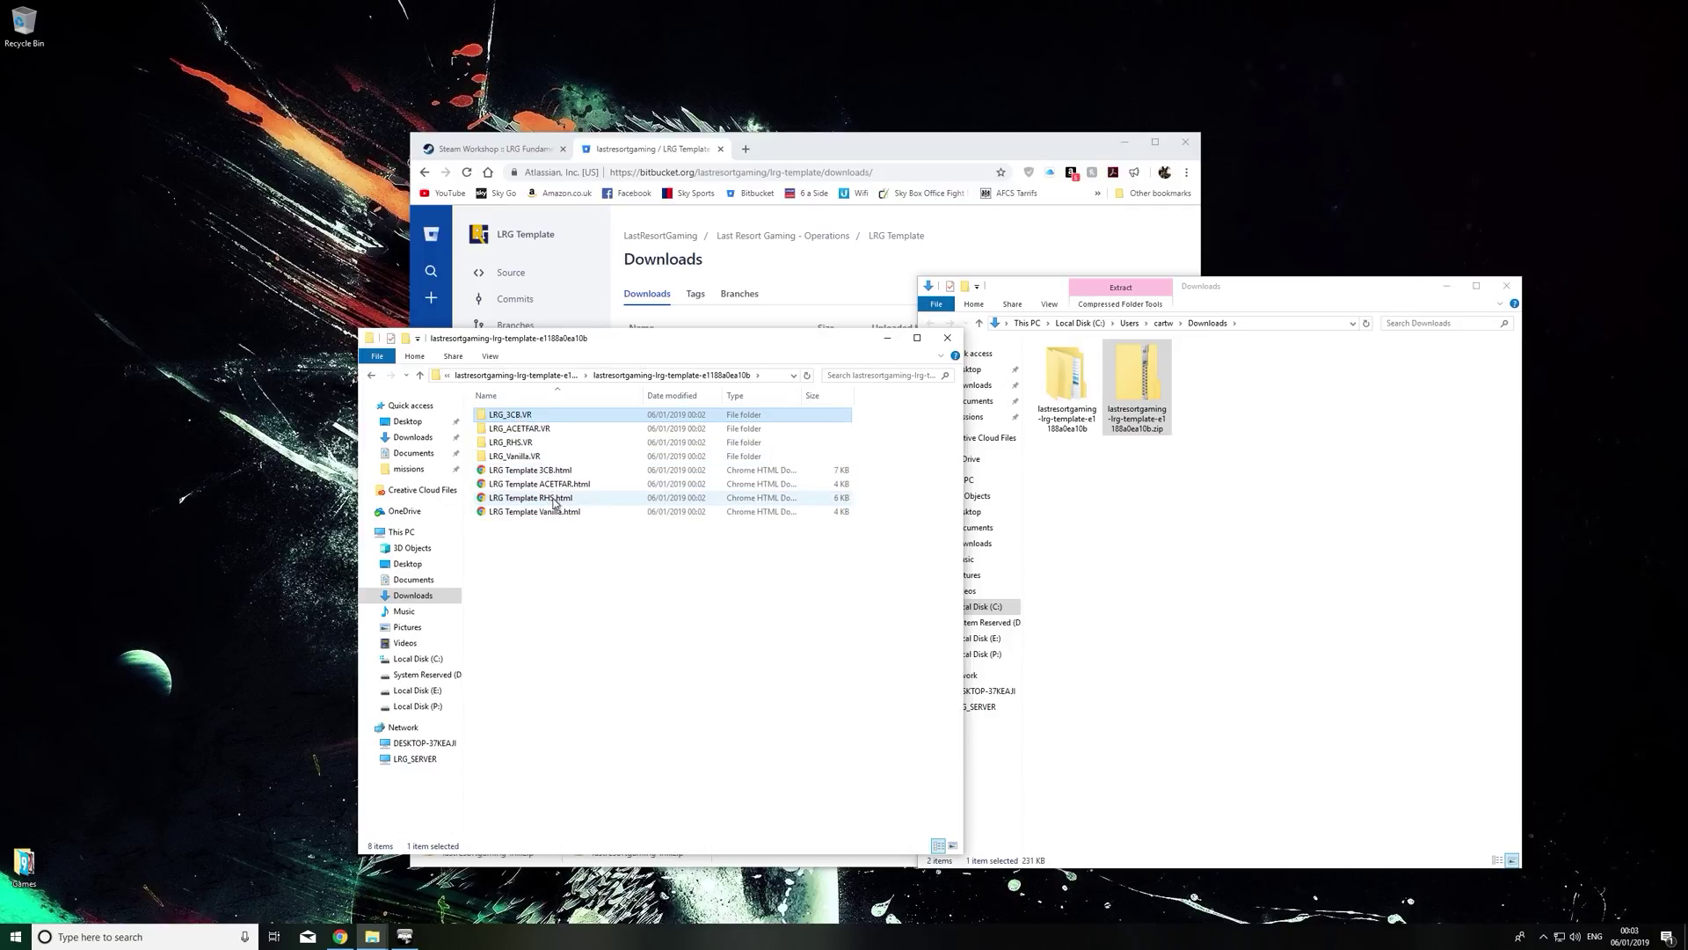
left_click(537, 475, "ctrl")
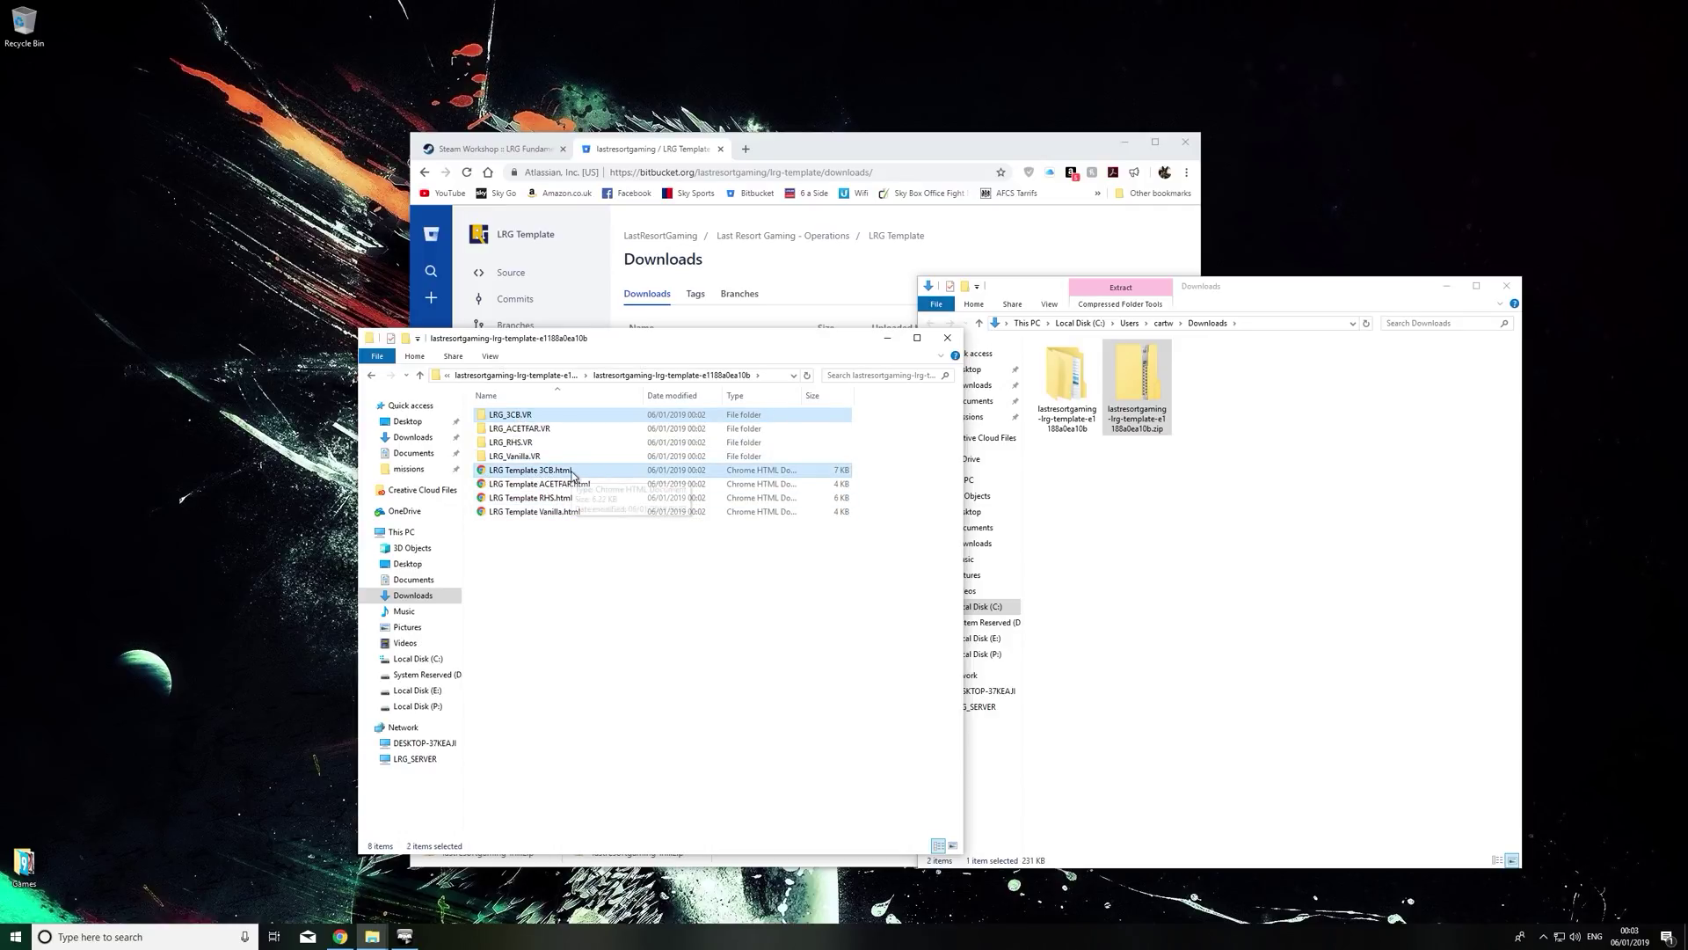
right_click(515, 415)
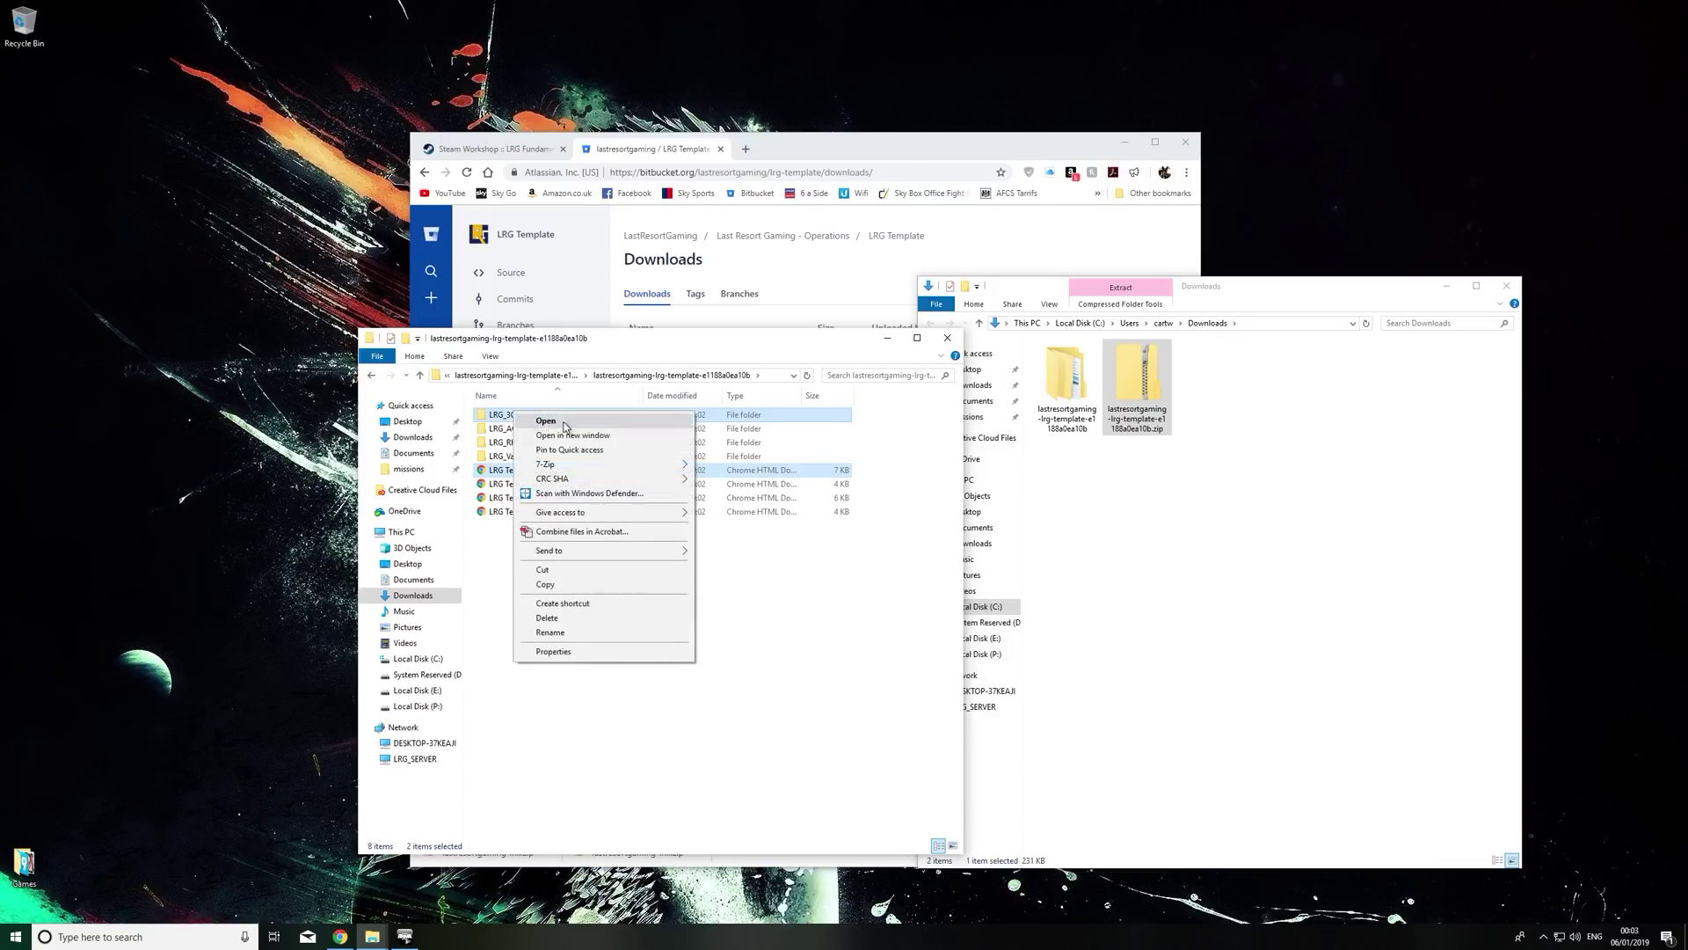
left_click(554, 589)
left_click(803, 614)
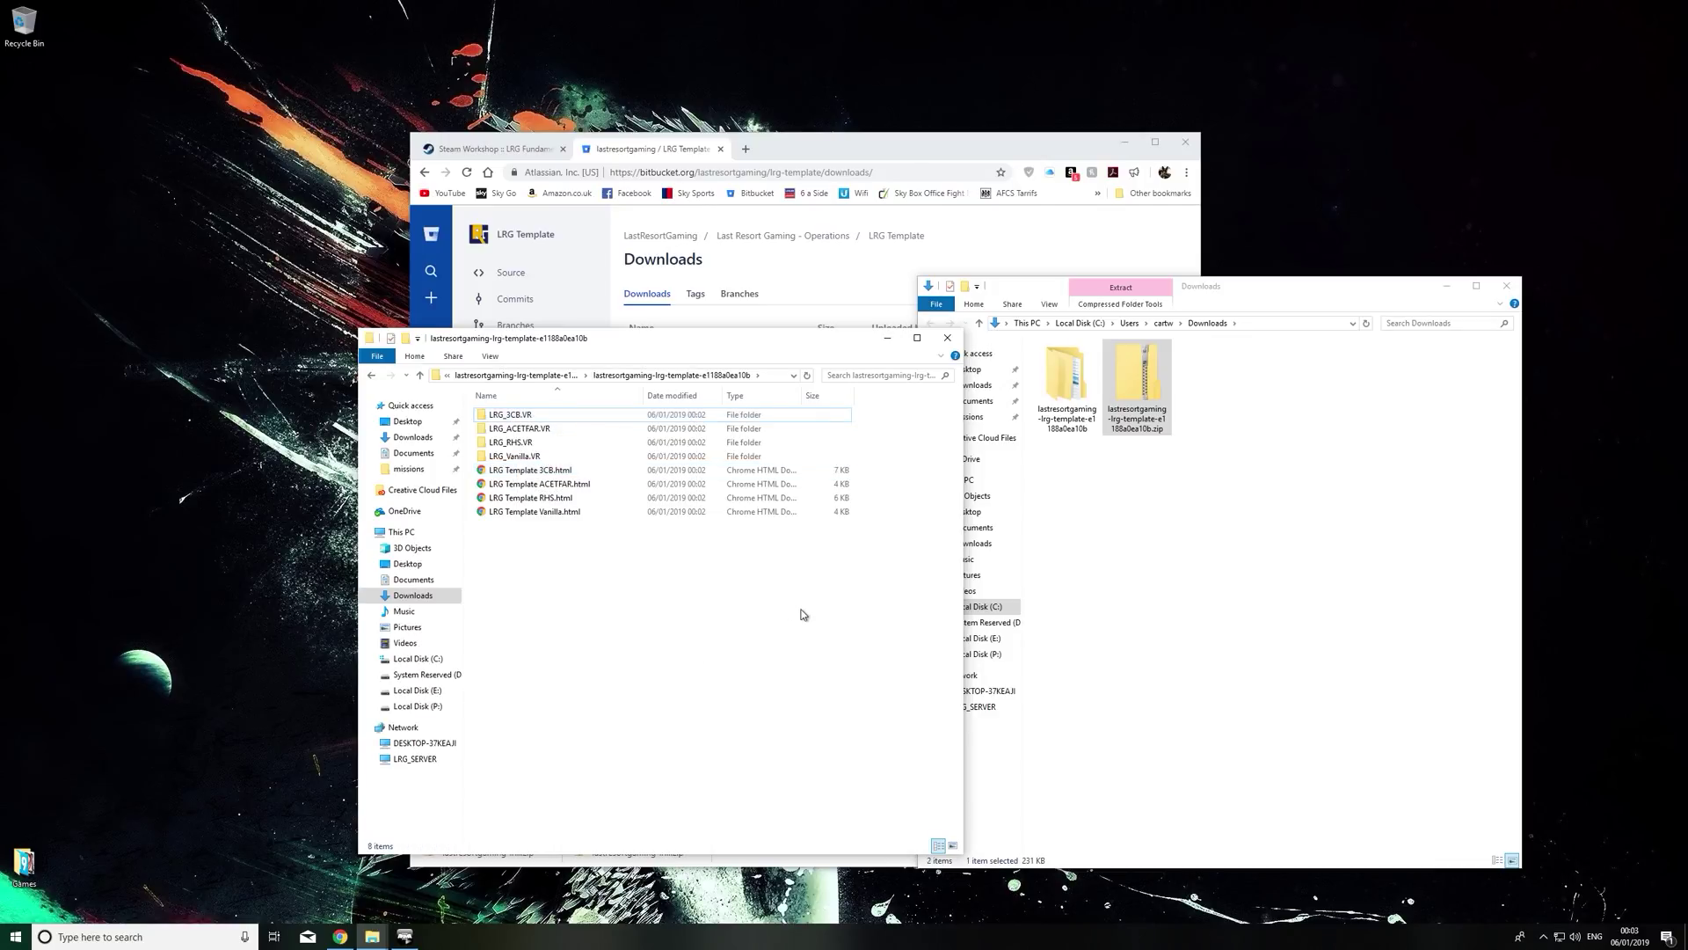
- Paste the copied template folder and file into the profile's missions folder under Documents, Arma 3 - Other Profiles
left_click(413, 452)
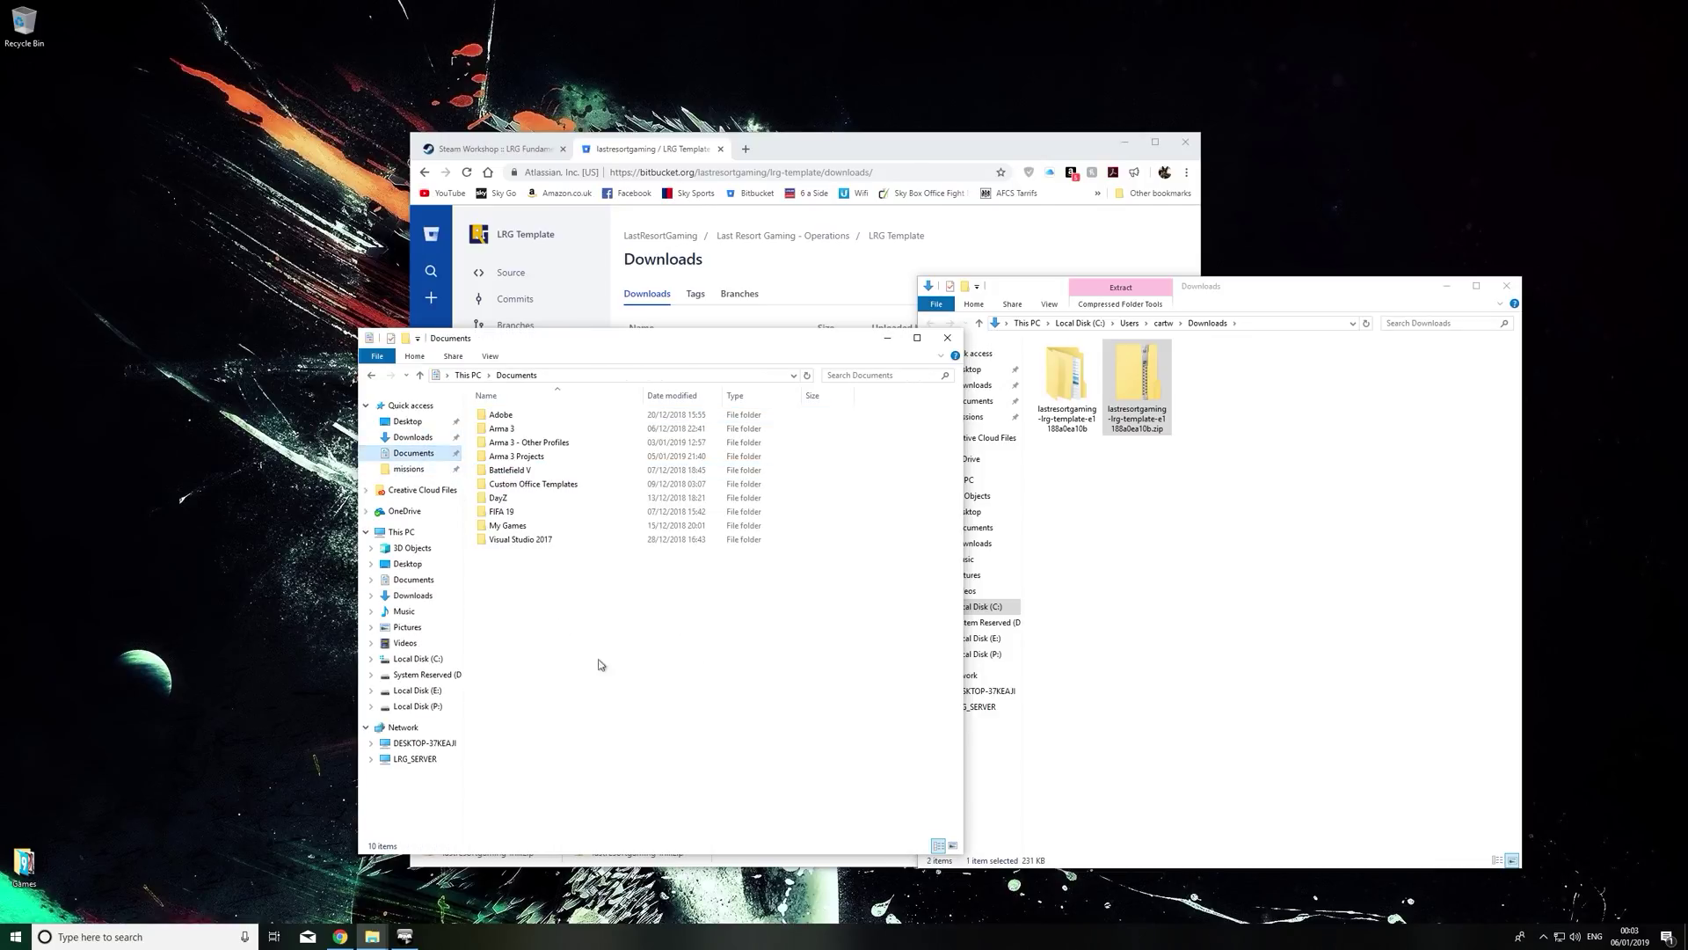
double_click(545, 443)
double_click(524, 428)
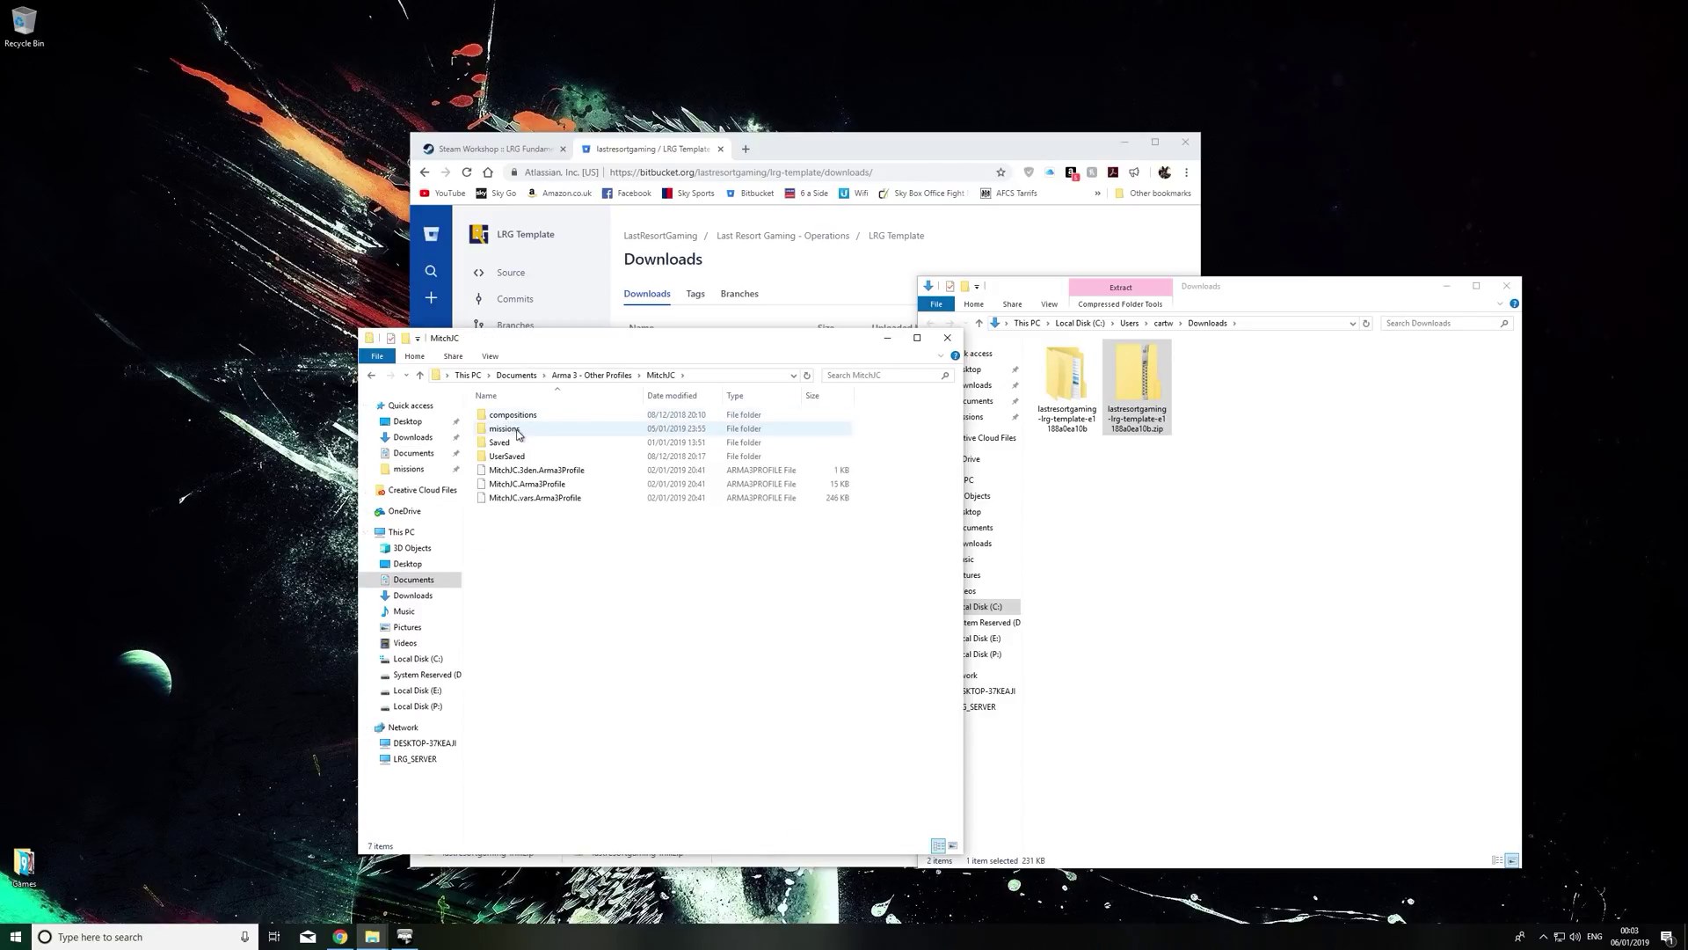
double_click(518, 430)
right_click(606, 579)
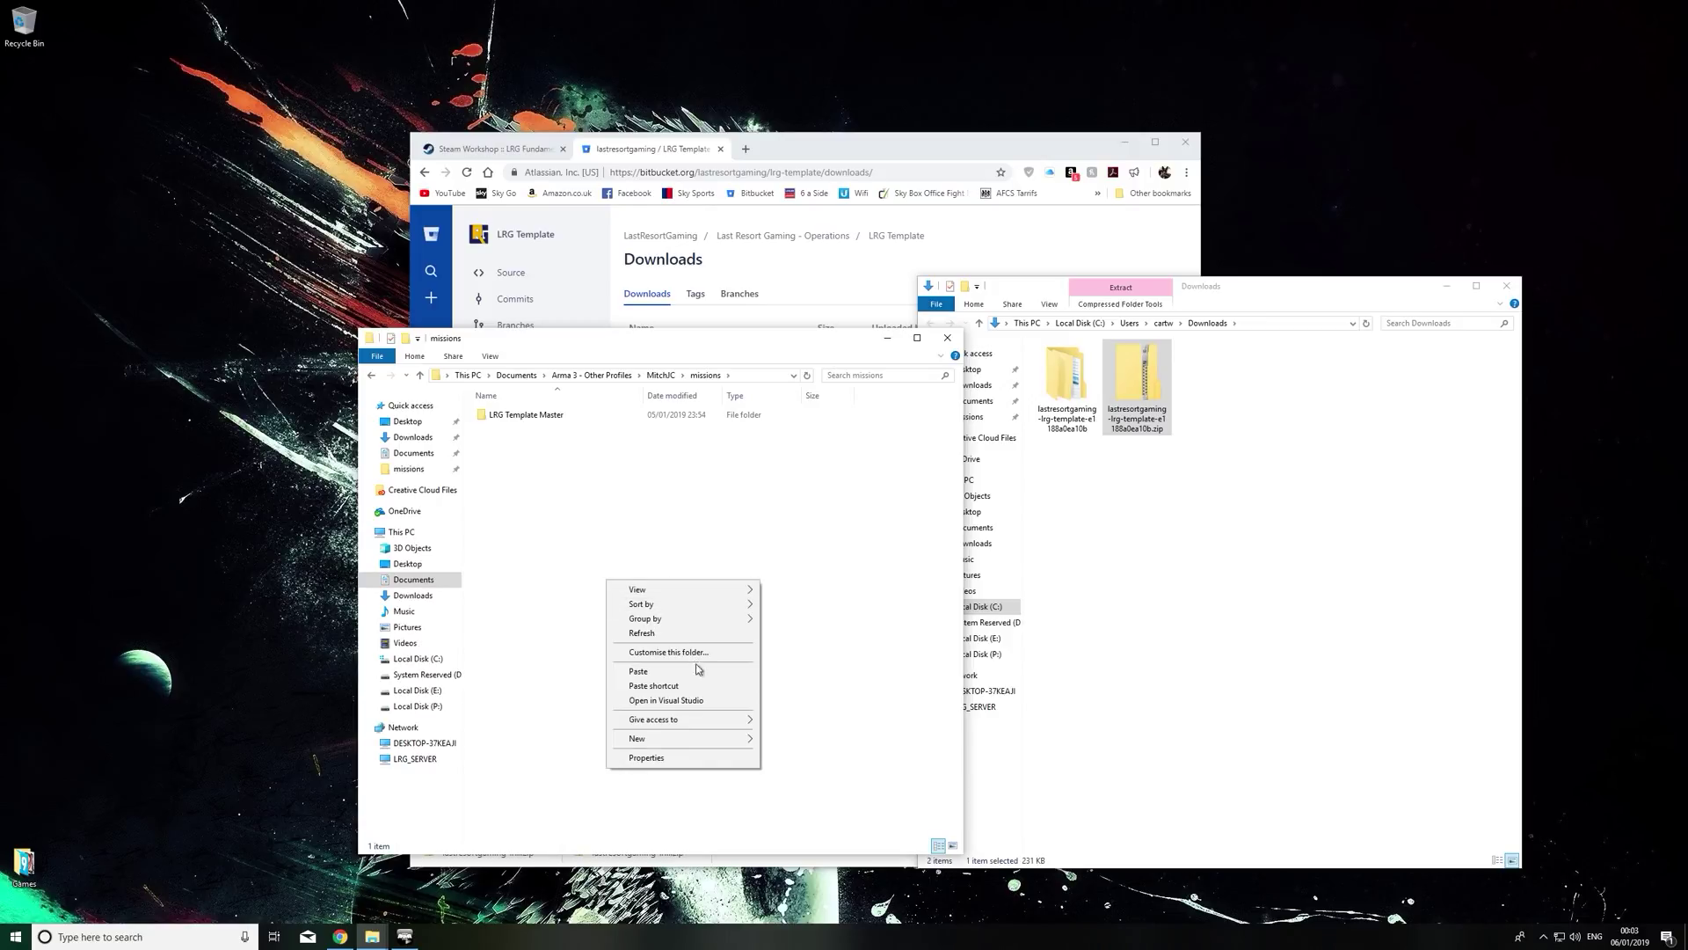
left_click(640, 673)
left_click(599, 615)
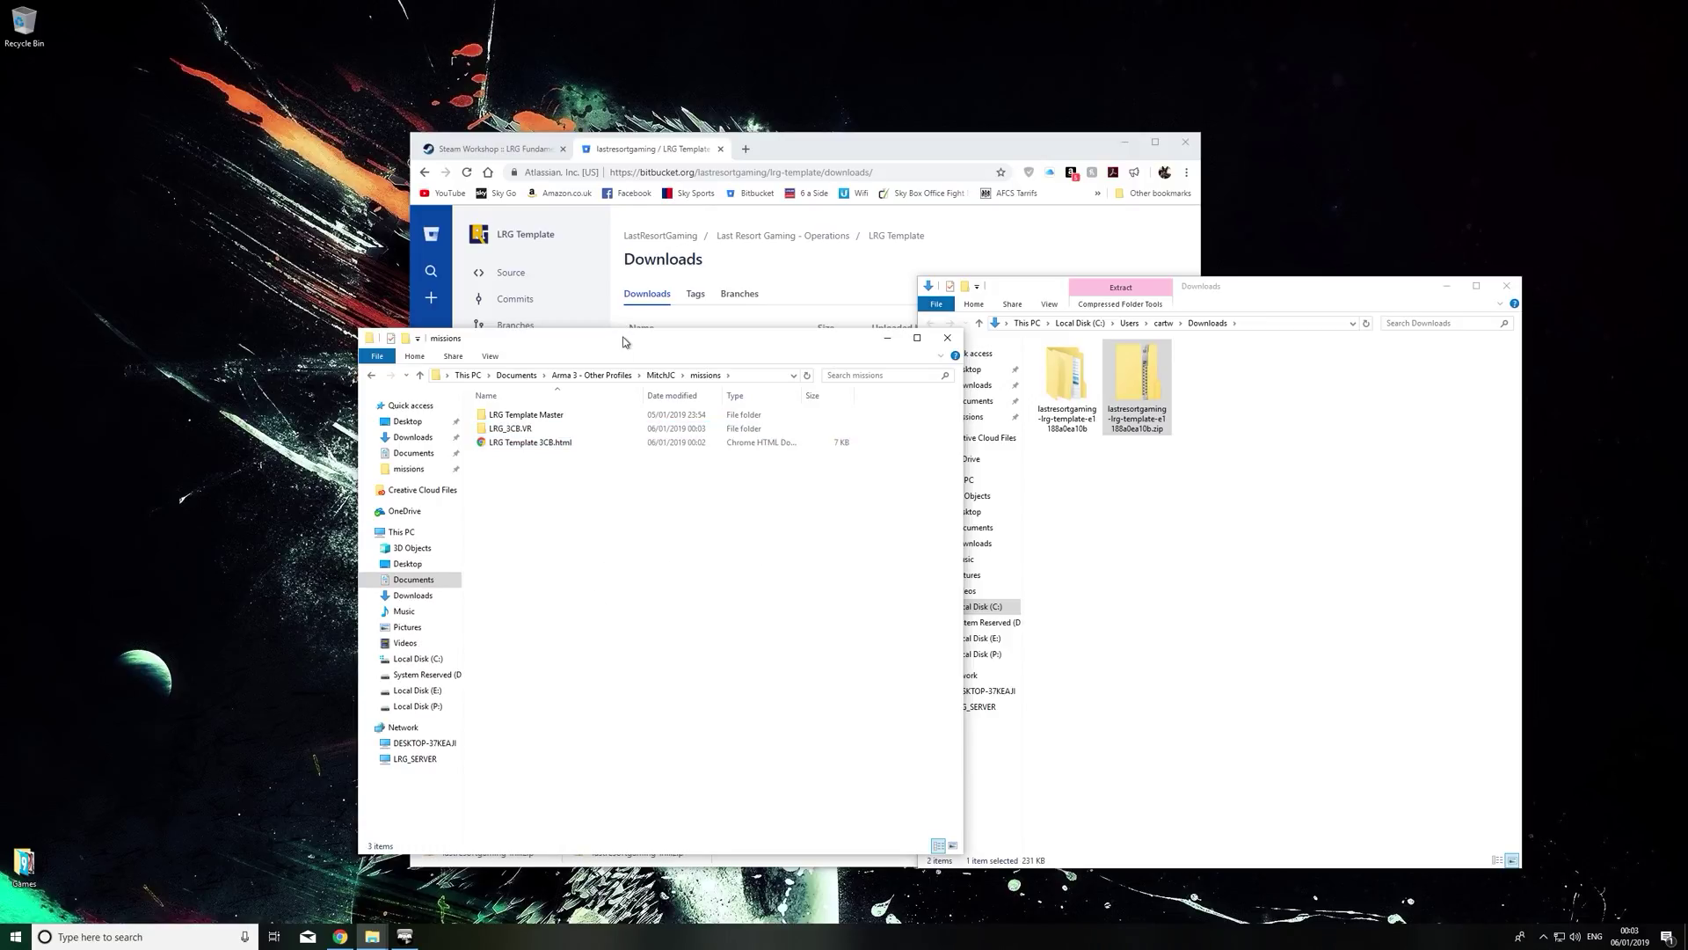
- Bring up the Arma 3 Launcher beside the missions folder and import LRG Template 3CB.html as its mod preset
left_click_drag(623, 342, 699, 324)
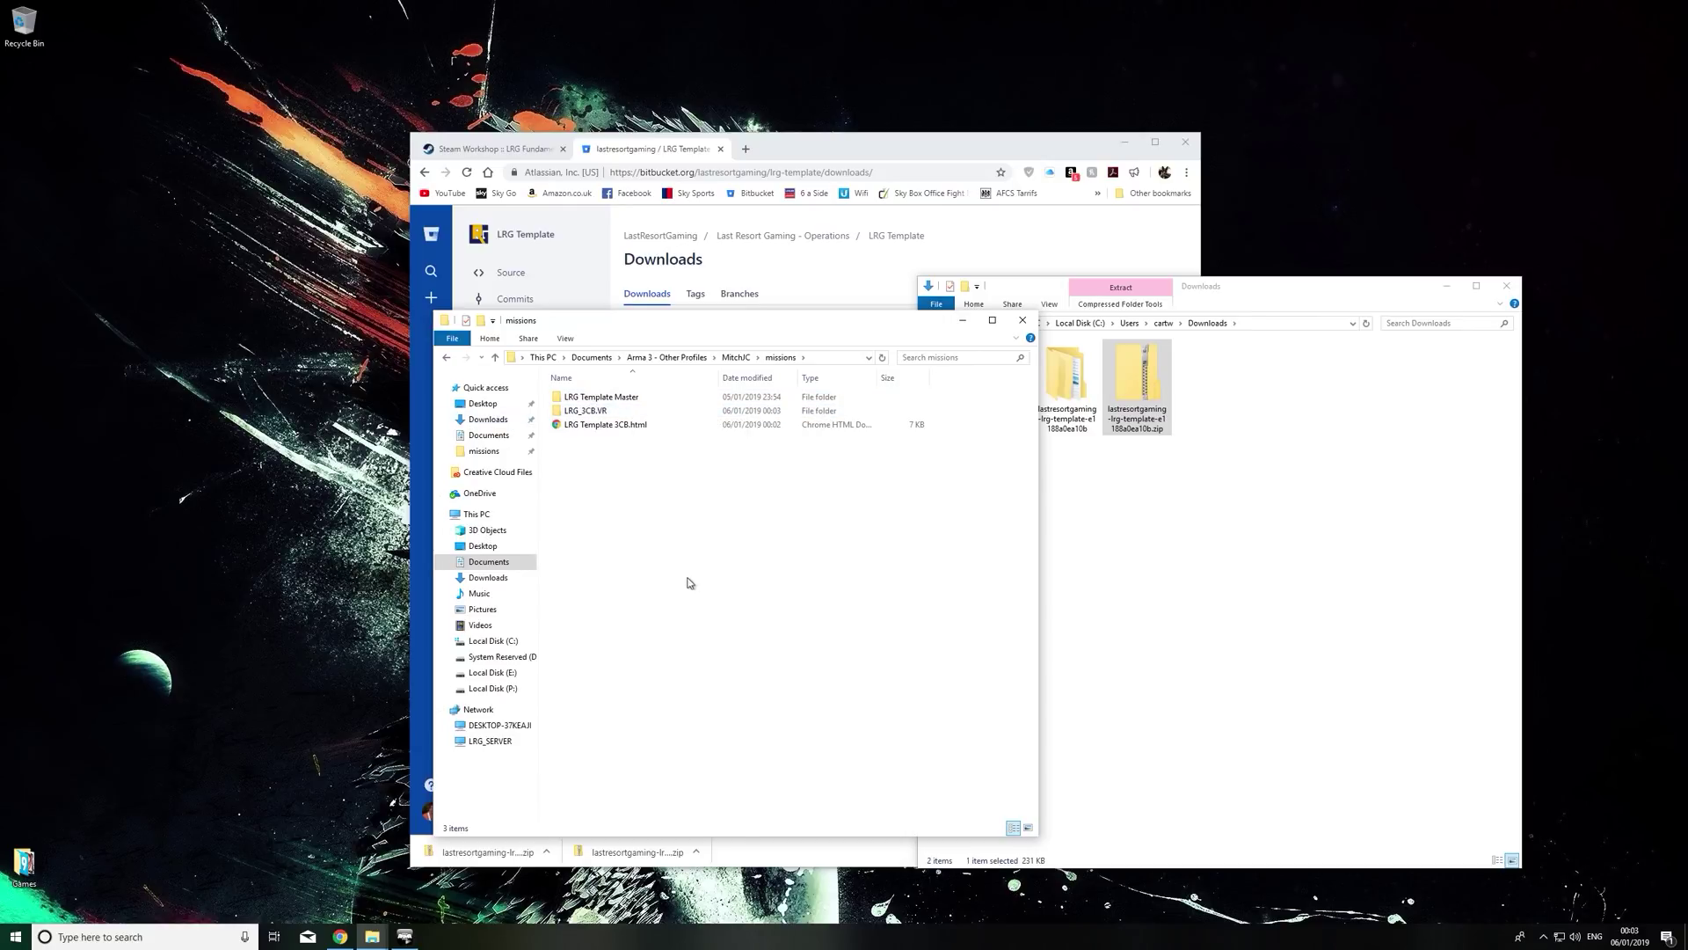
left_click(417, 940)
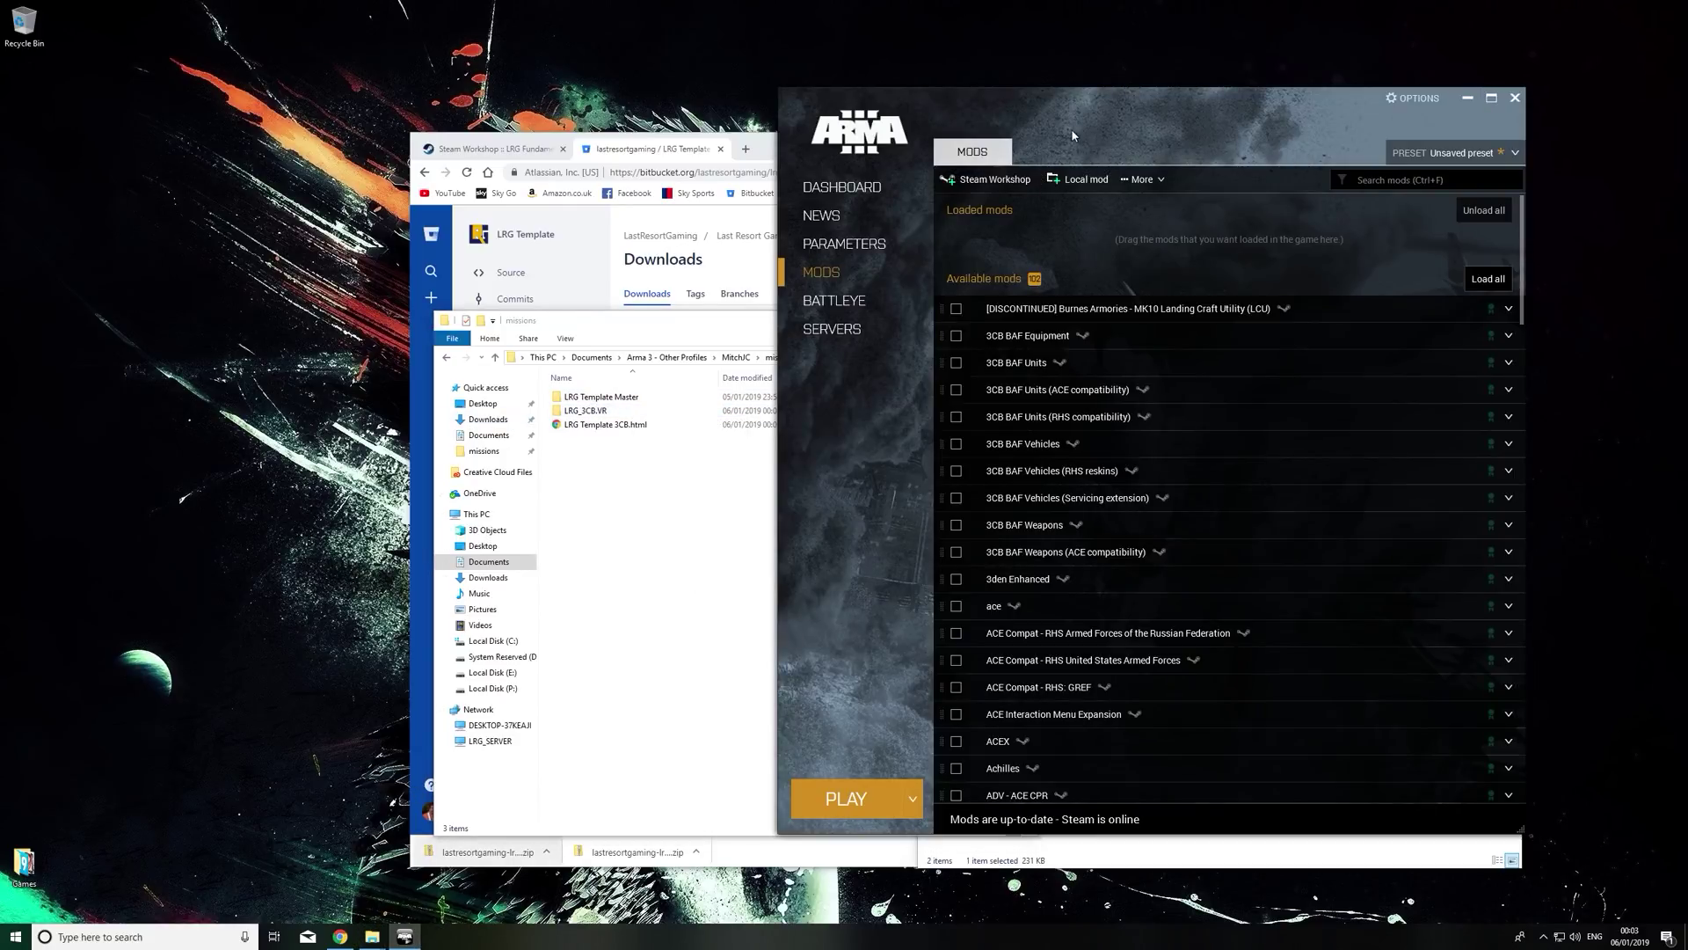
left_click_drag(700, 320, 368, 243)
left_click_drag(704, 762, 727, 809)
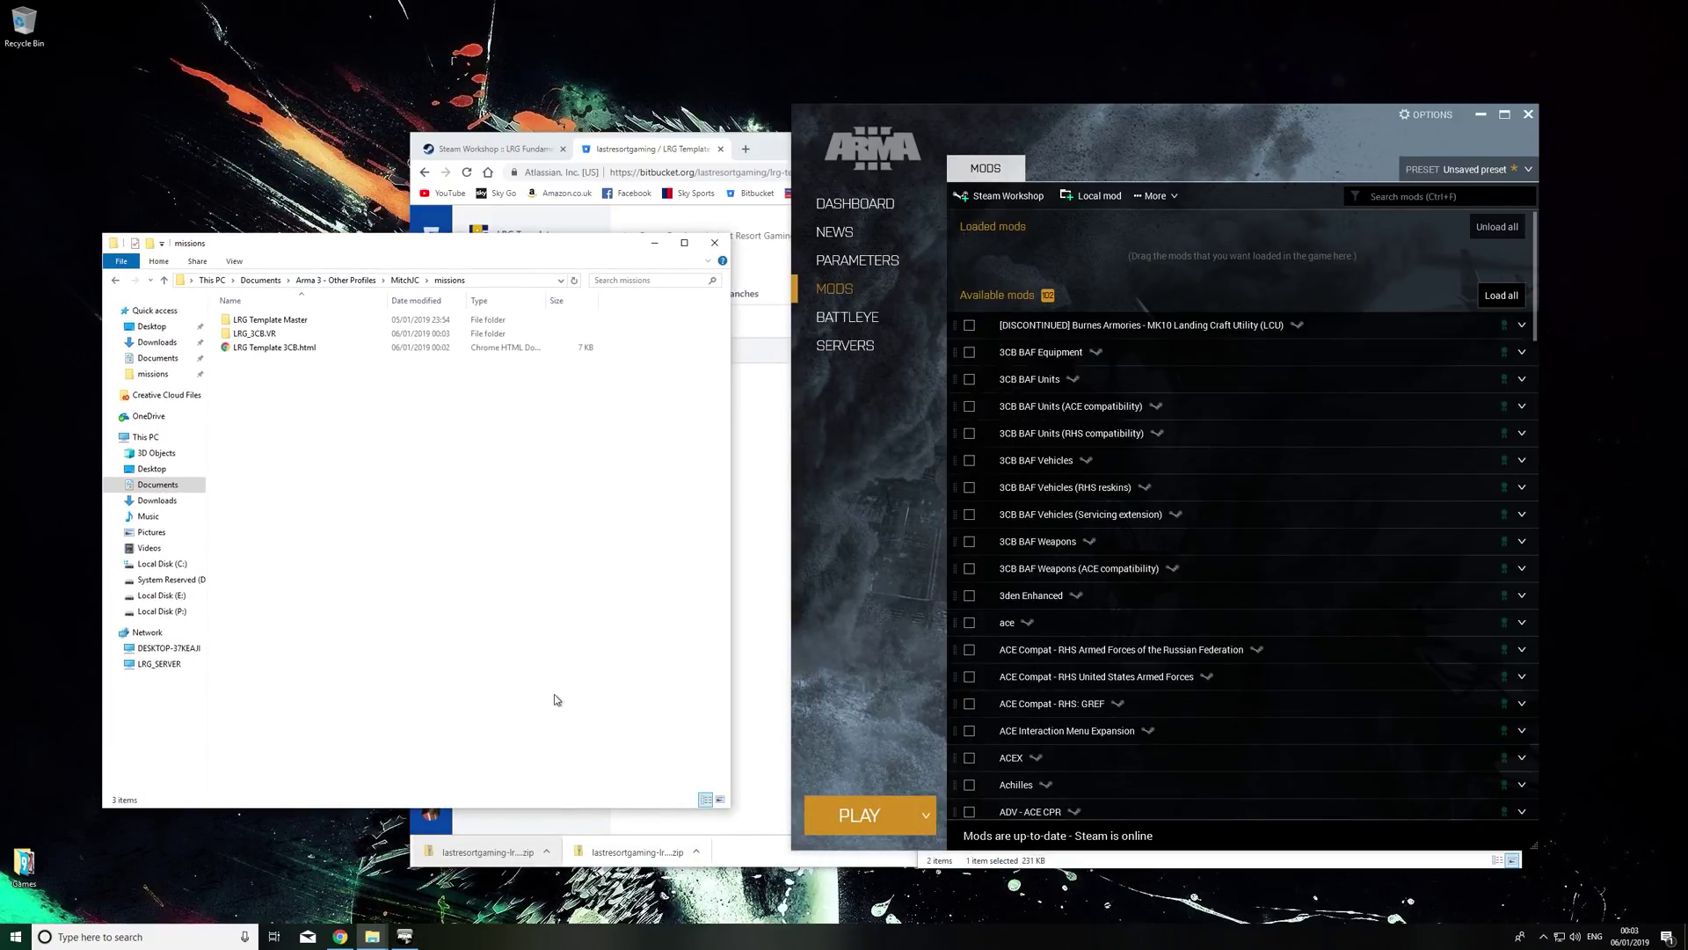
left_click_drag(321, 254, 342, 251)
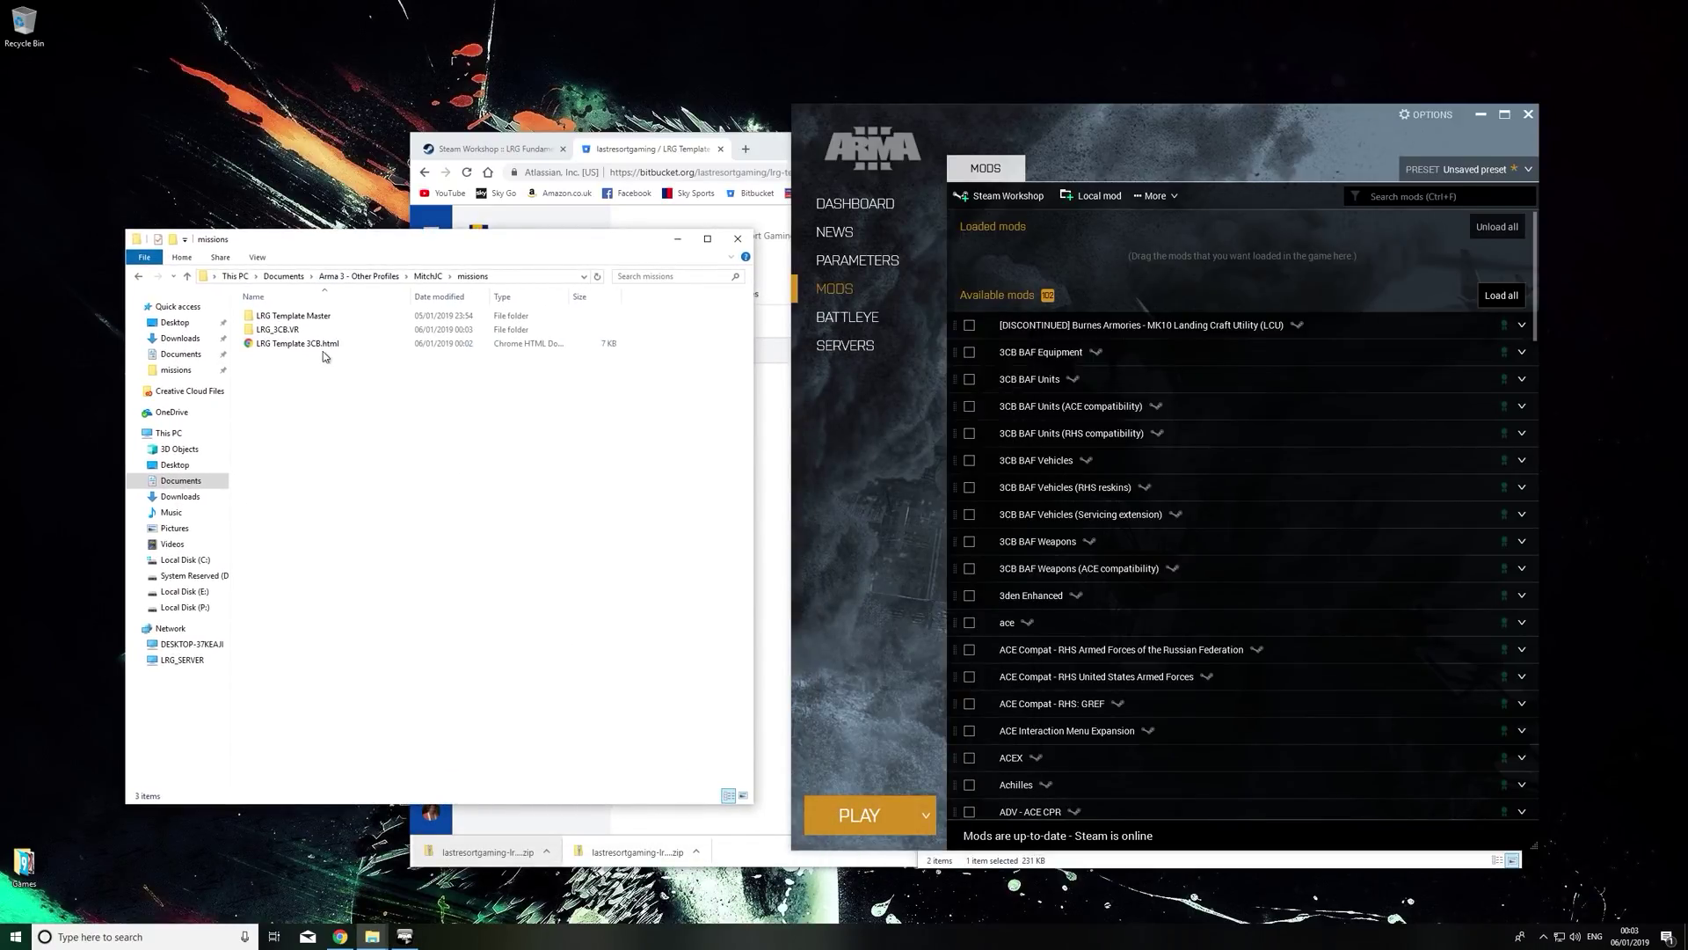
left_click_drag(323, 349, 1124, 294)
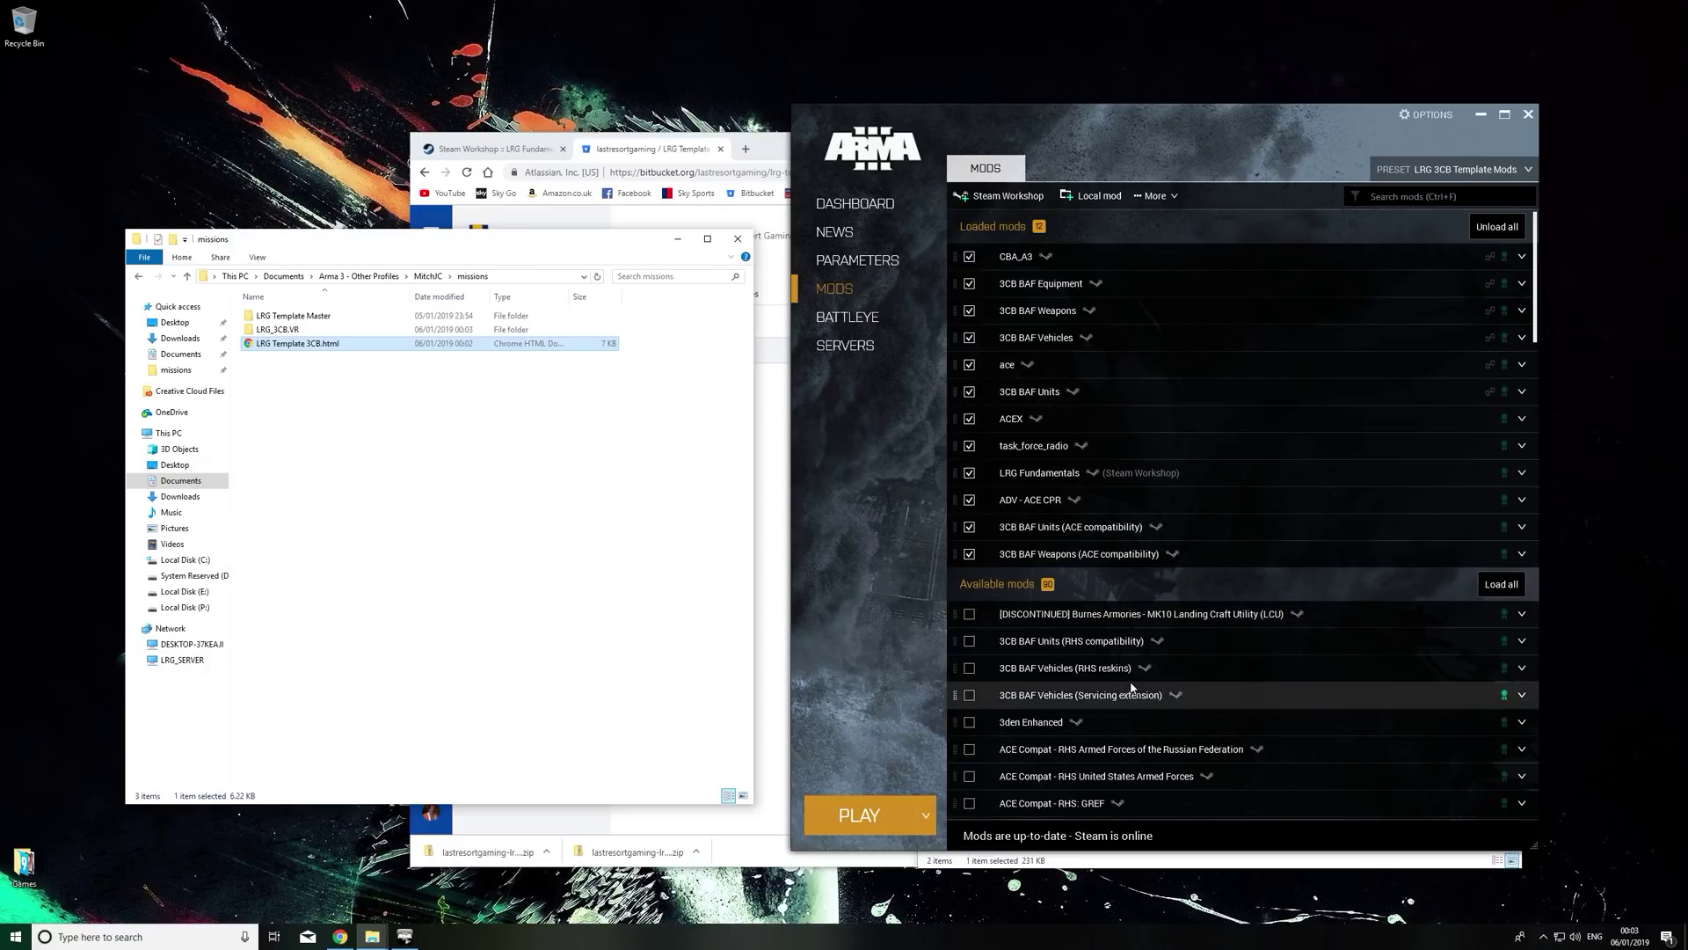
- Review the saved preset list and the loaded and available mods in the Arma 3 Launcher
left_click(1455, 180)
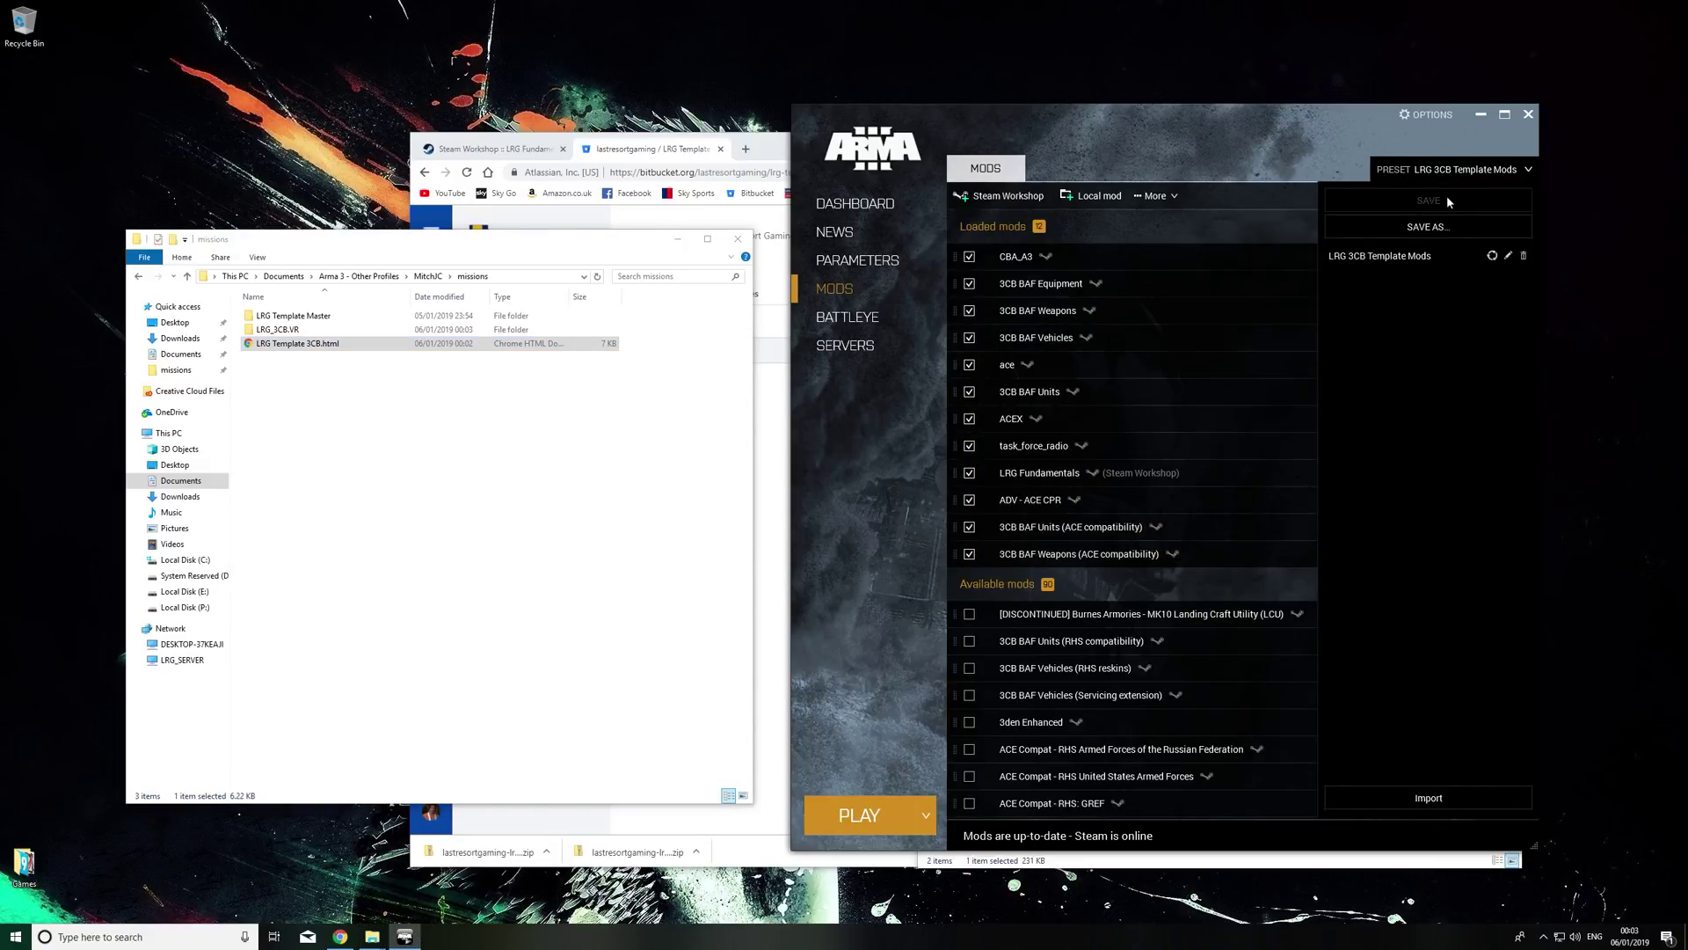
left_click(1451, 170)
scroll(1234, 492, "down", 10)
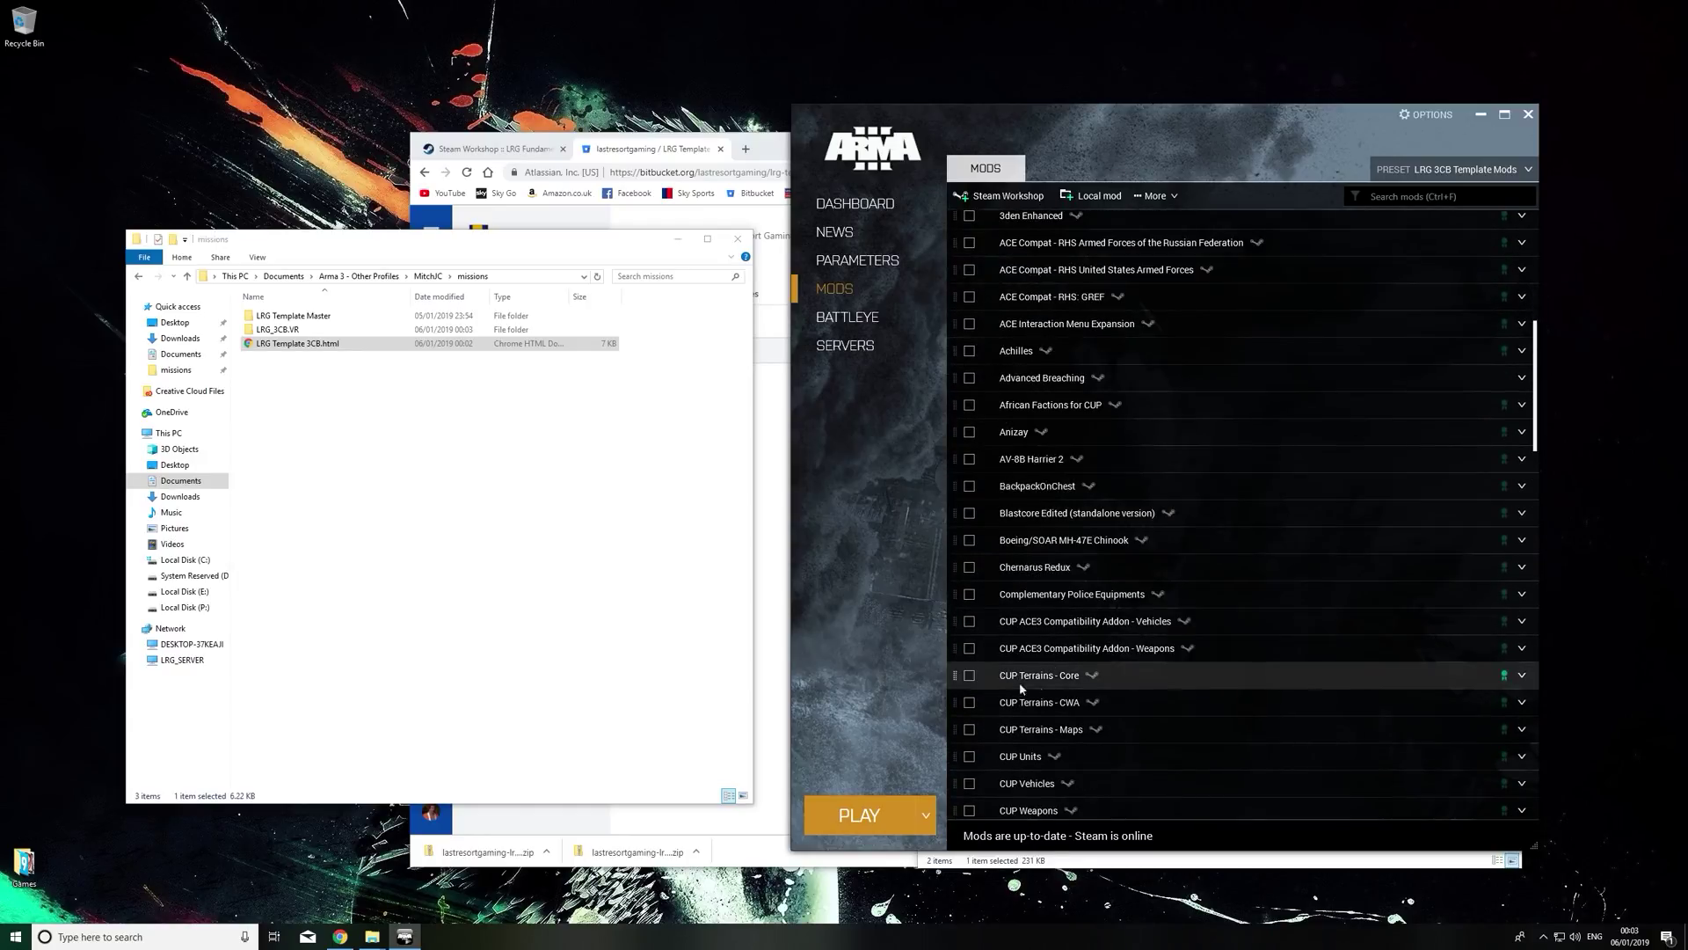
scroll(985, 756, "down", 3)
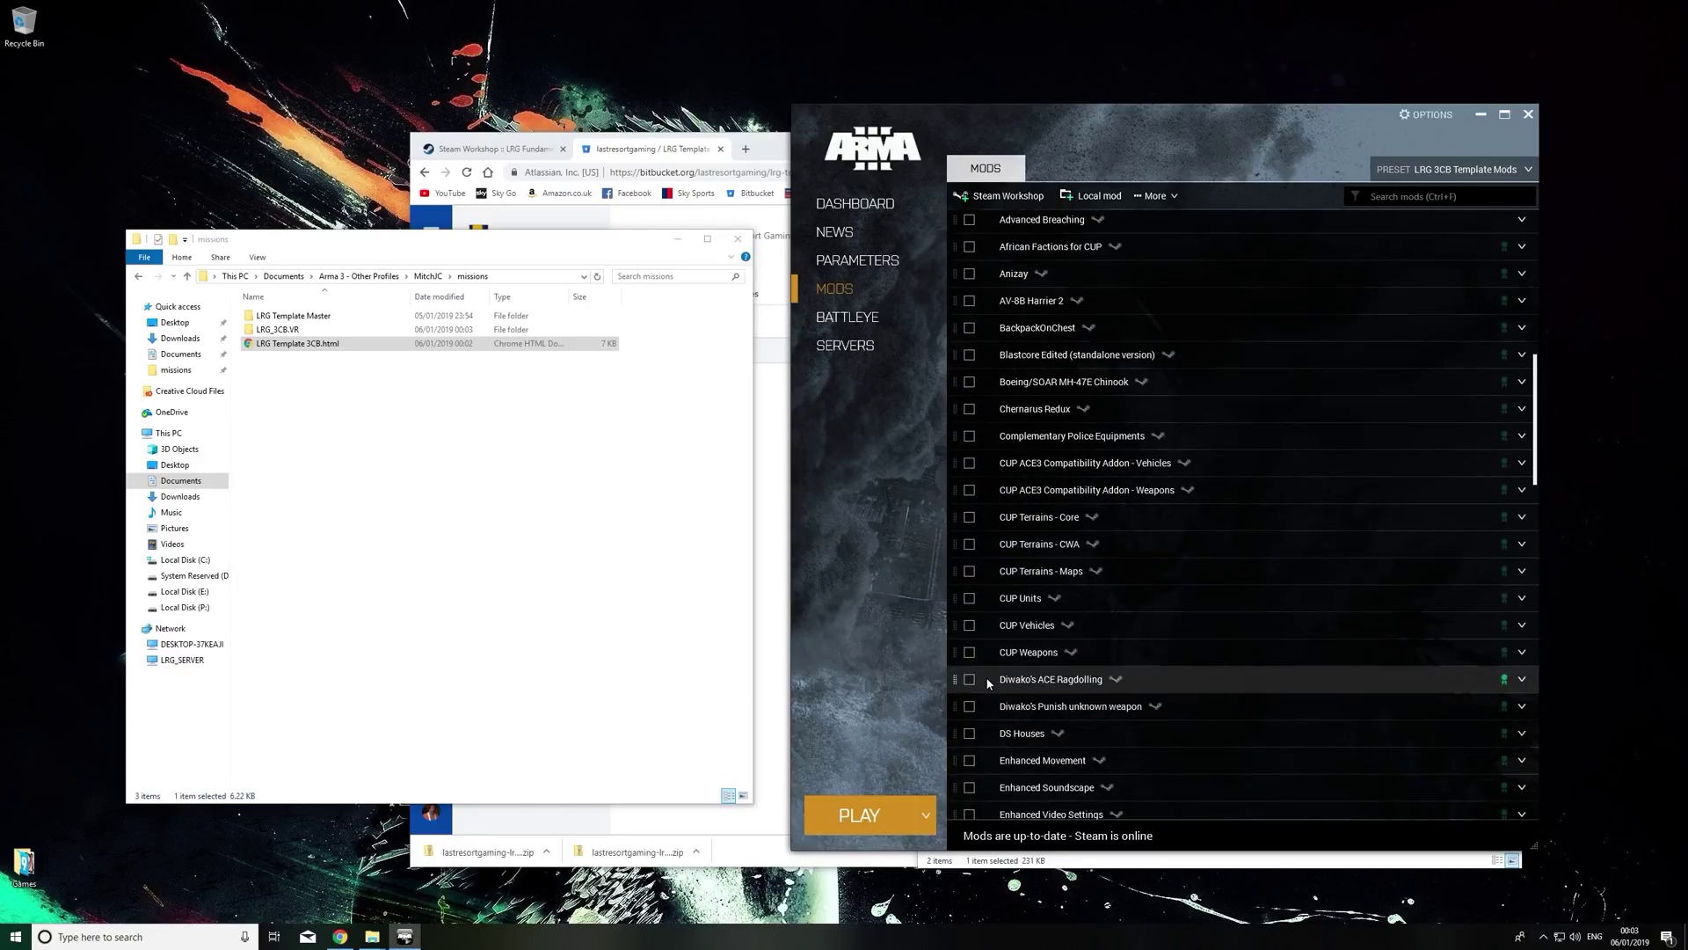
scroll(1131, 721, "up", 10)
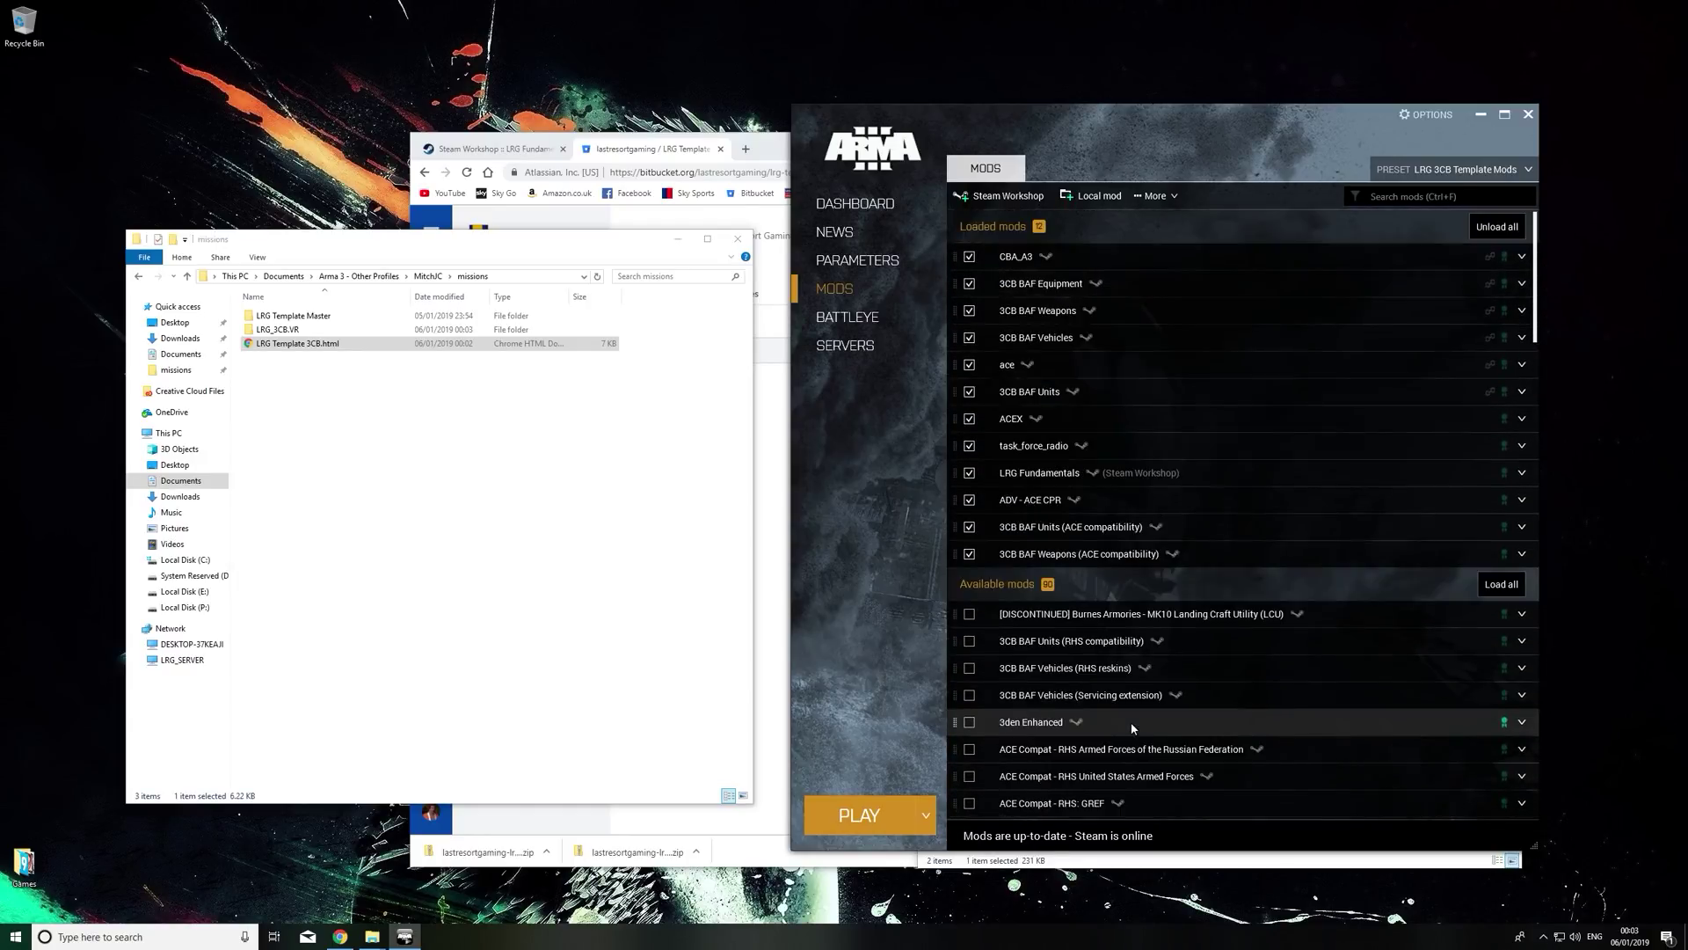
left_click(1451, 169)
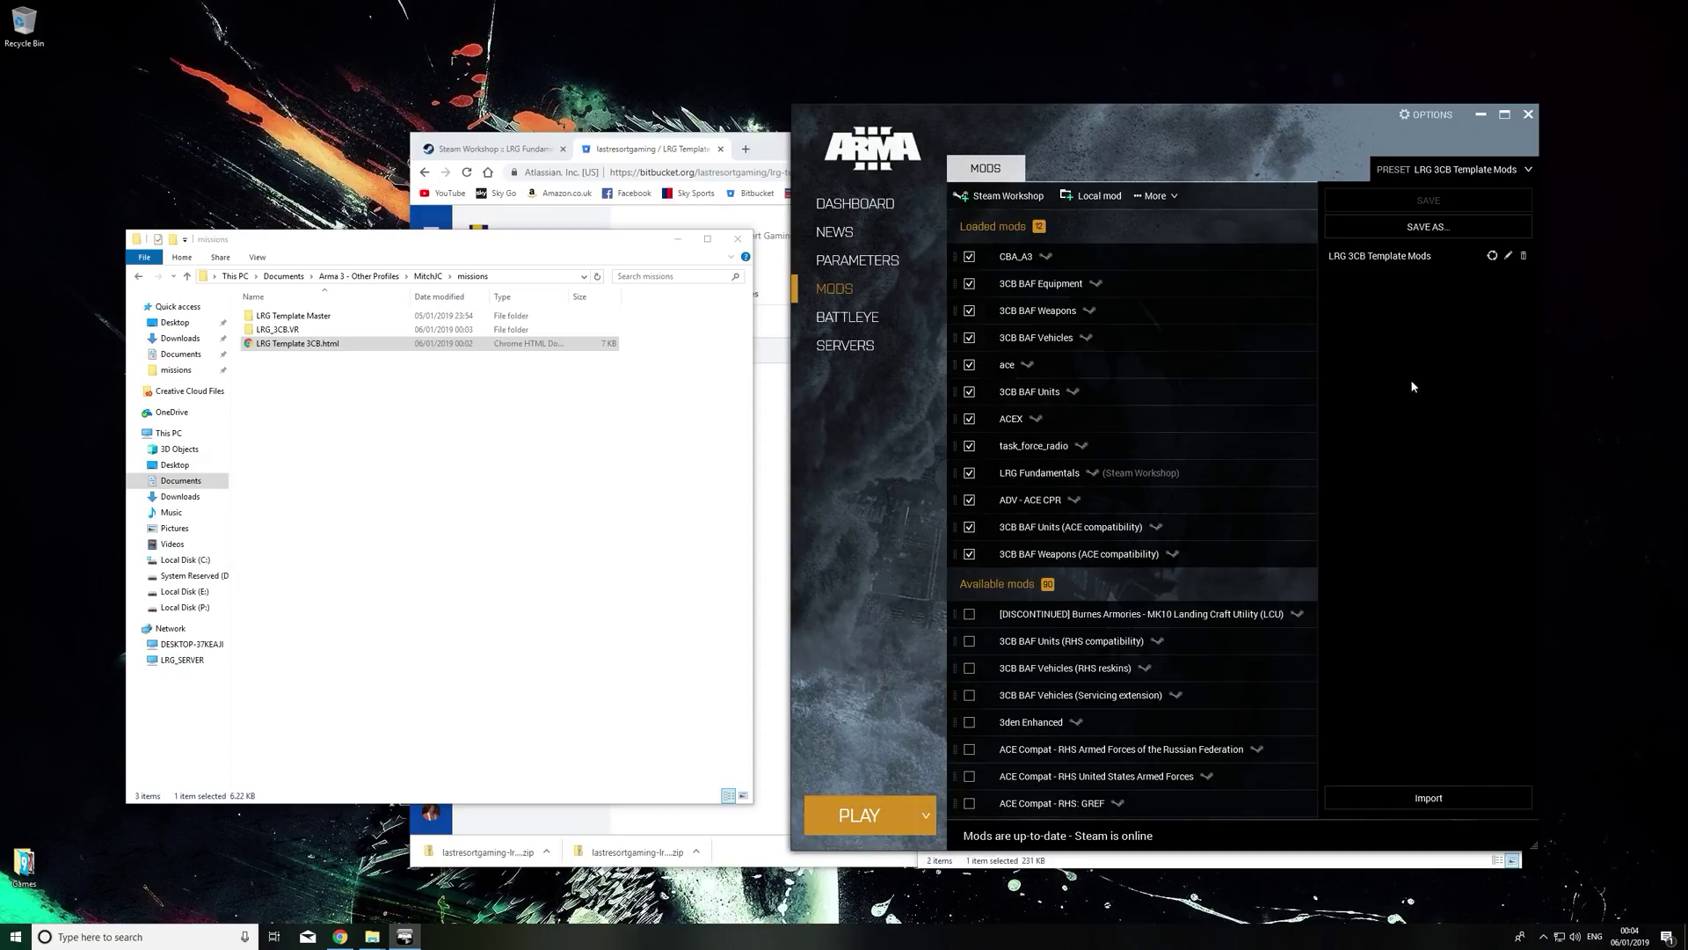
left_click(1457, 173)
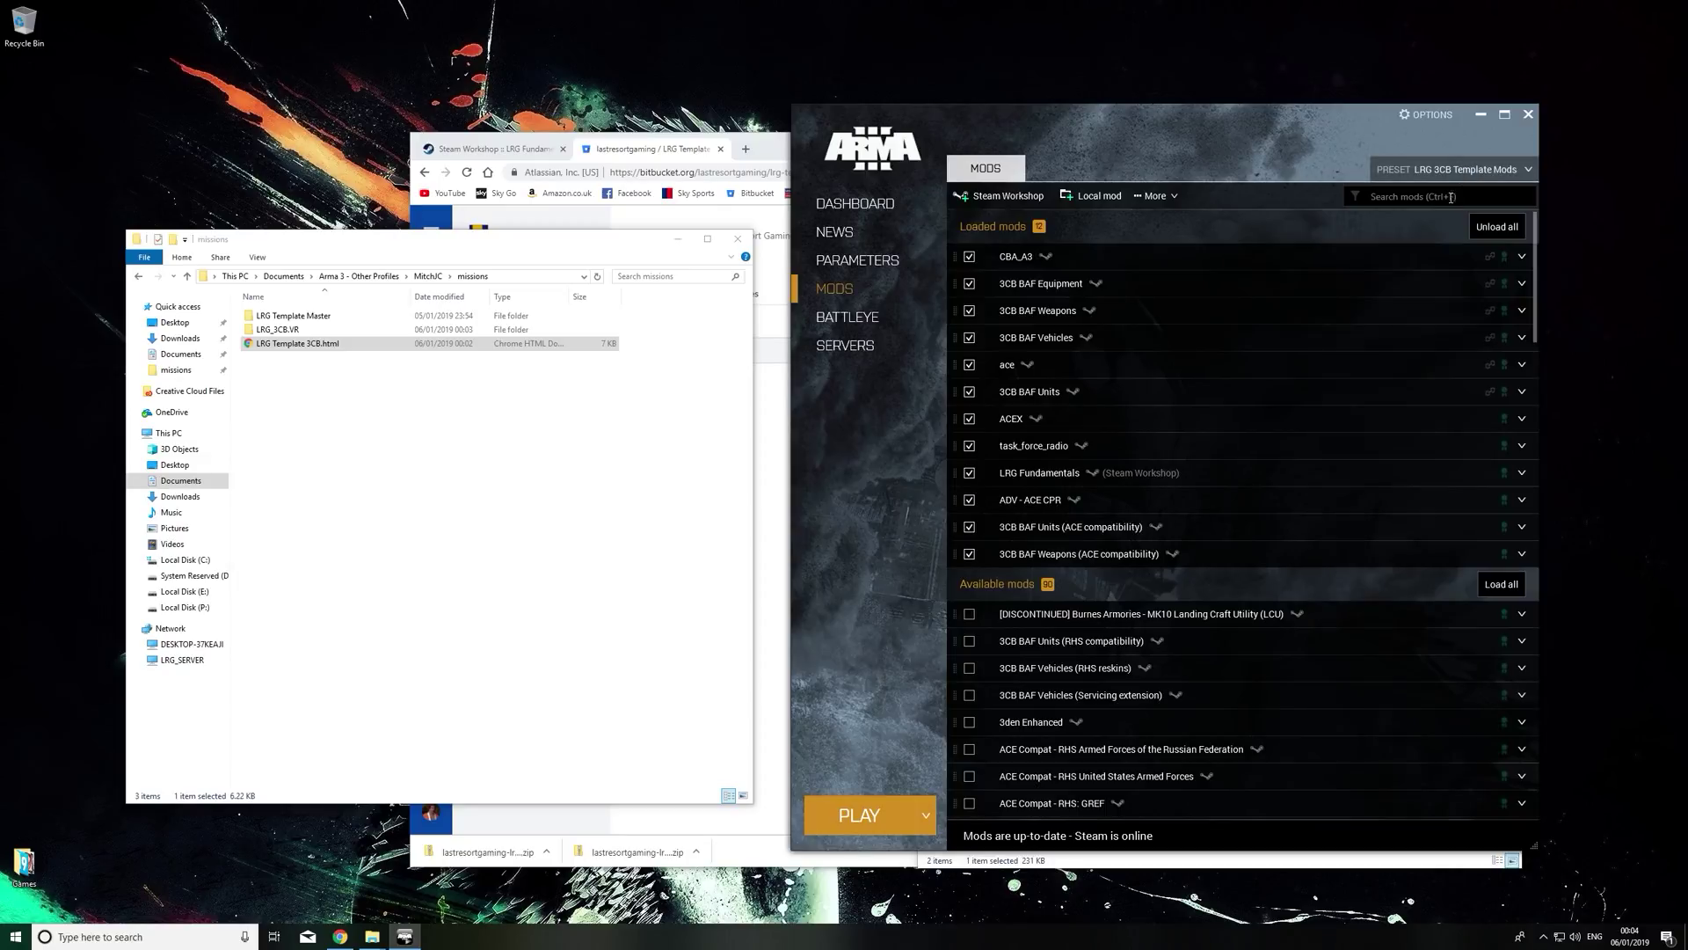
- Delete LRG Template 3CB.html from the missions folder and return to the Arma 3 Launcher
left_click(309, 350)
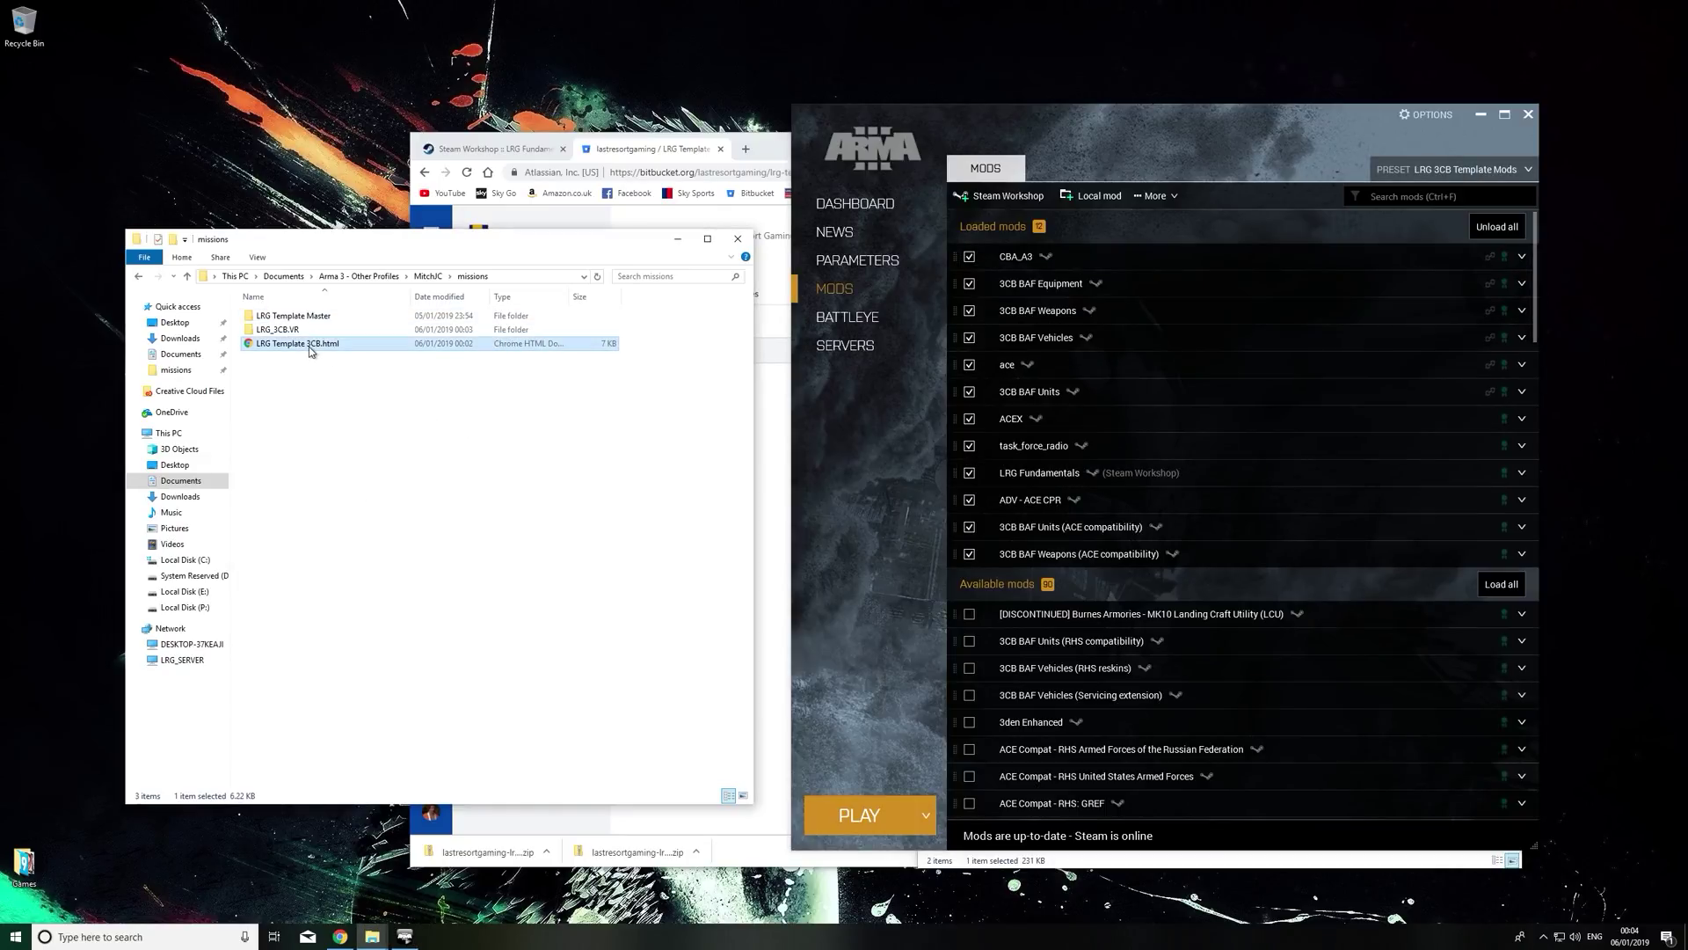
key("Delete")
left_click(883, 598)
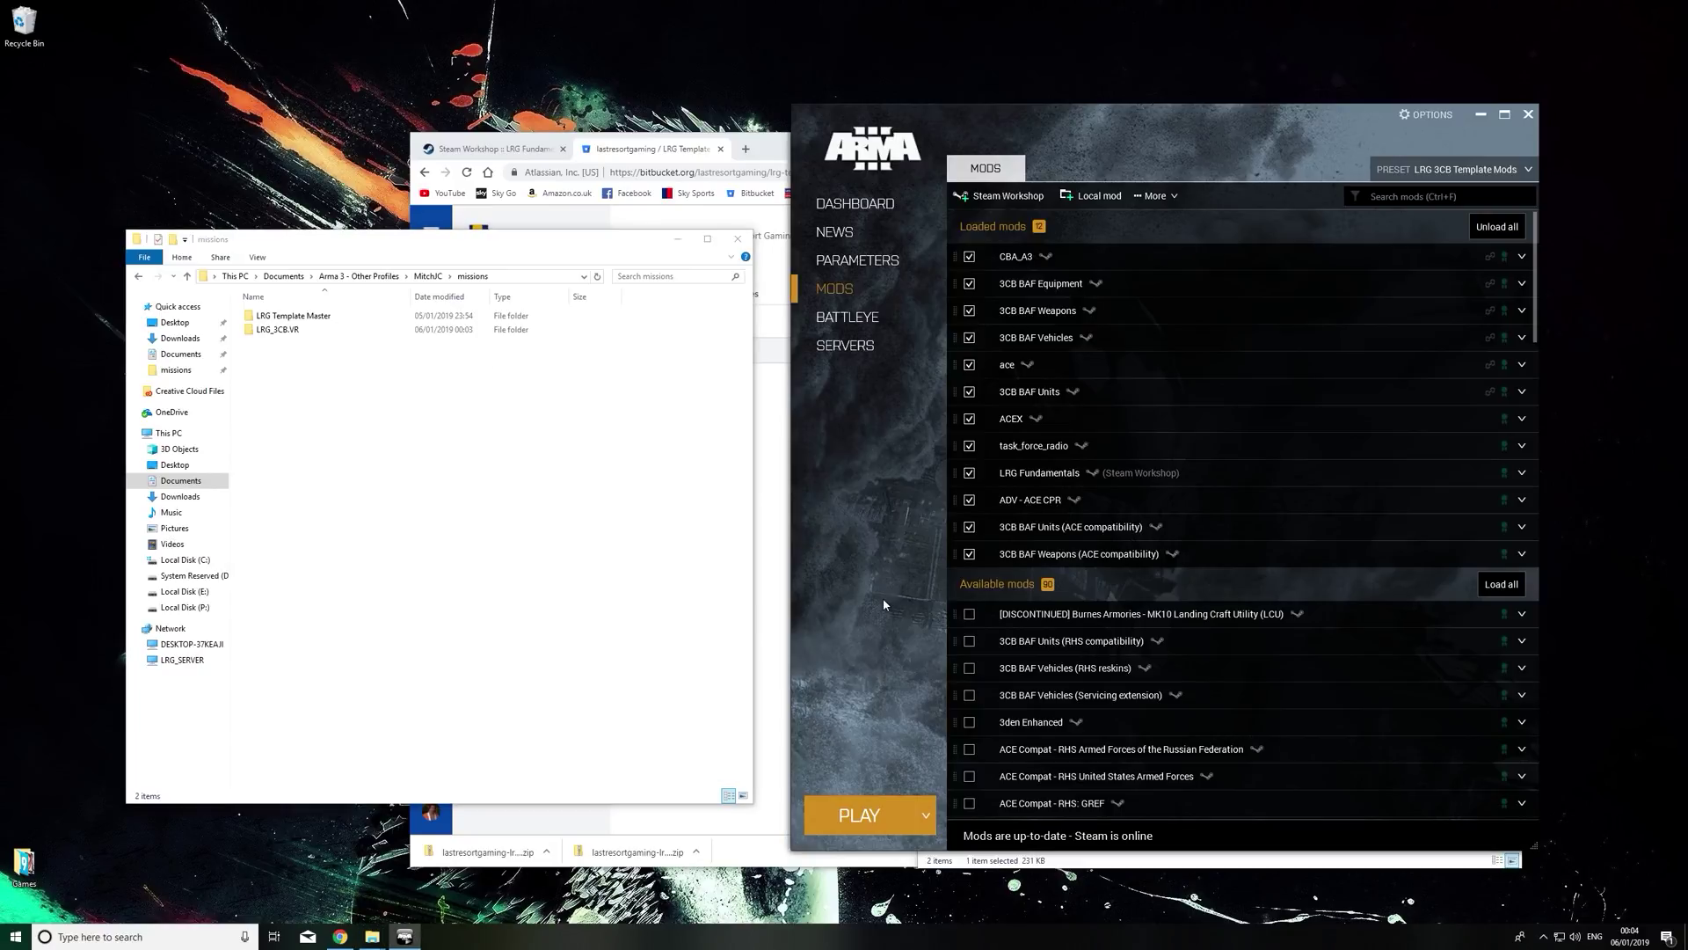
- Launch Arma 3 with the loaded mods and open the LRG_3CB scenario in the editor on the Virtual Reality map
left_click(859, 815)
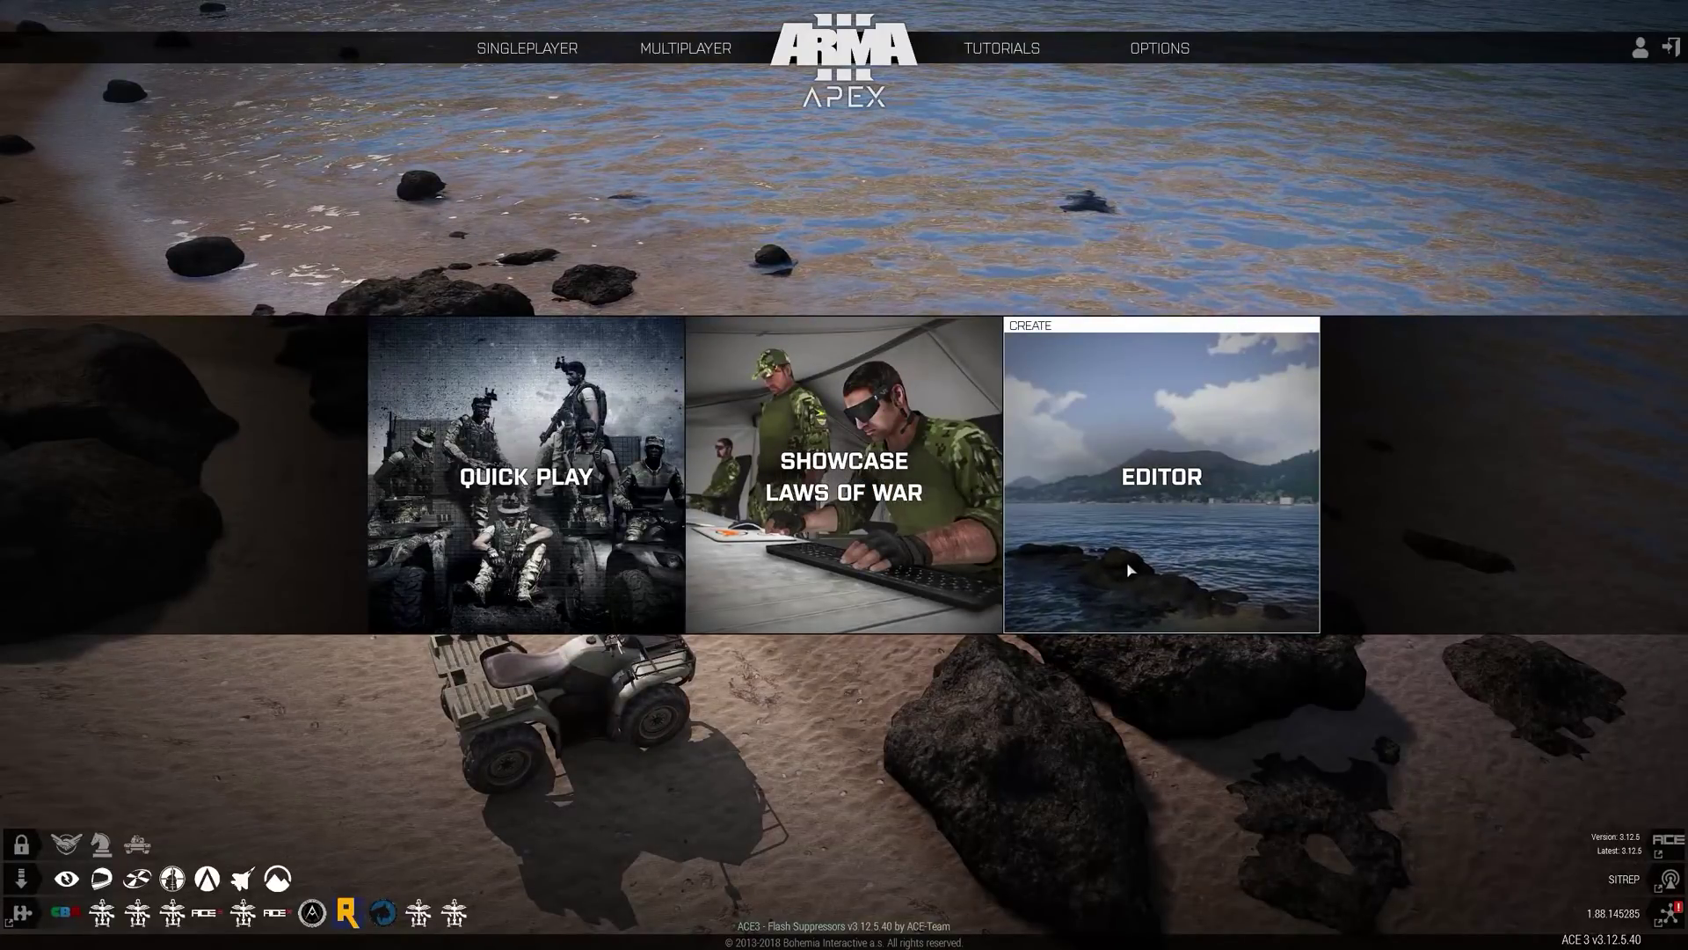
left_click(1145, 567)
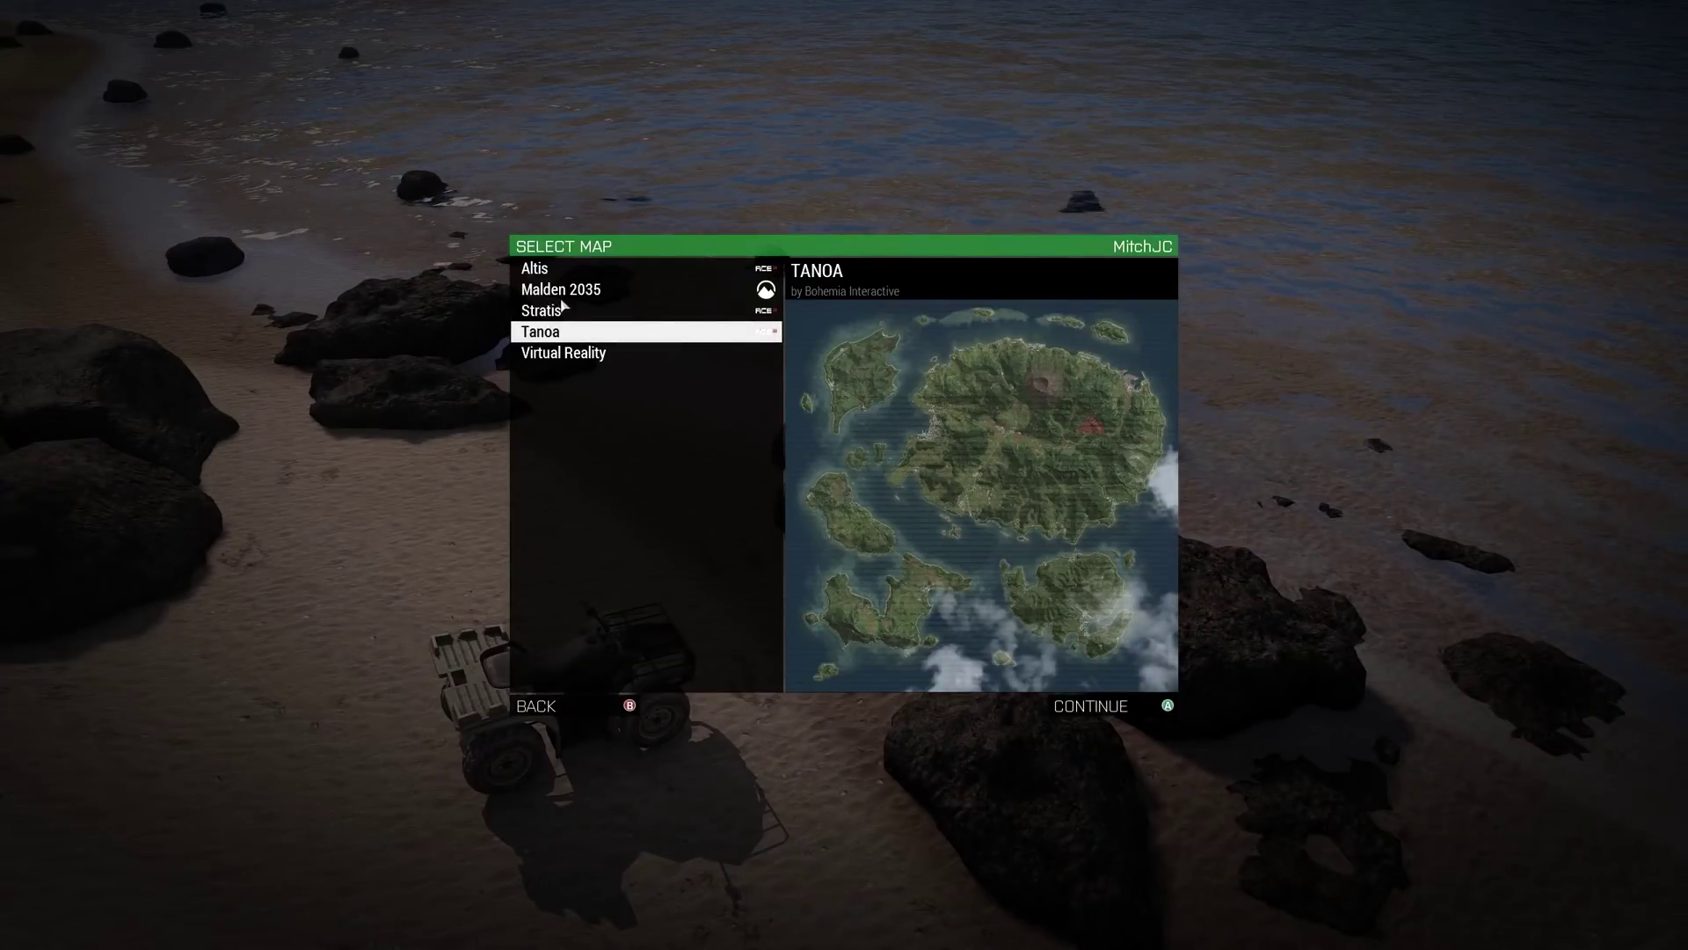
left_click(572, 354)
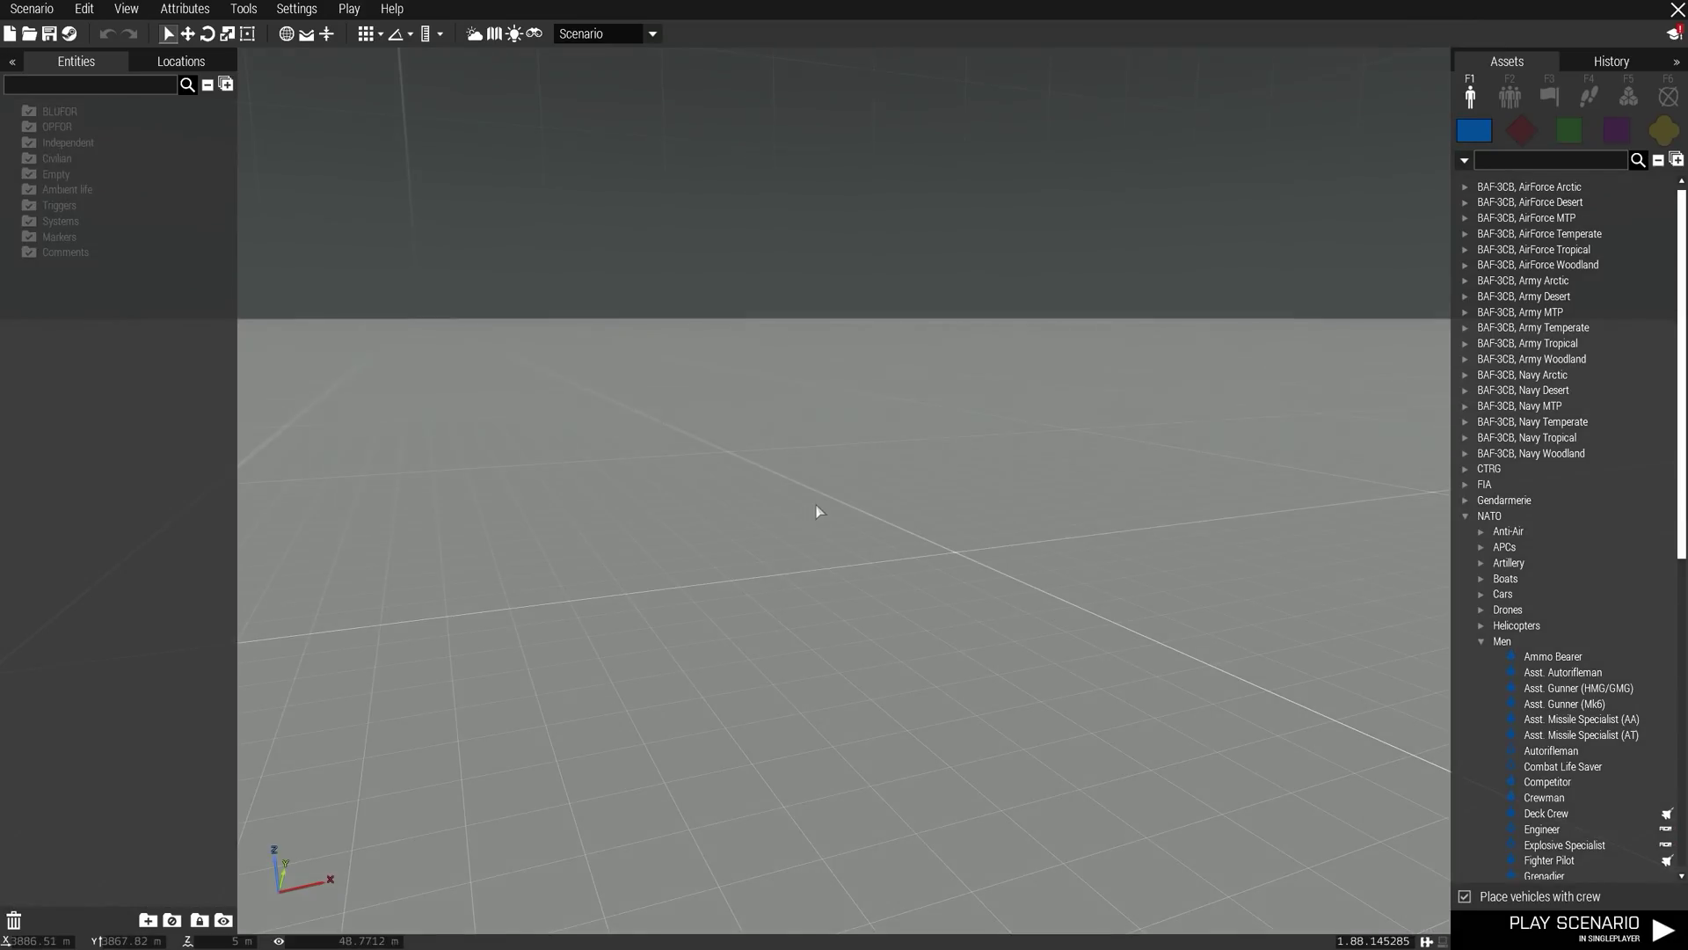
left_click(29, 33)
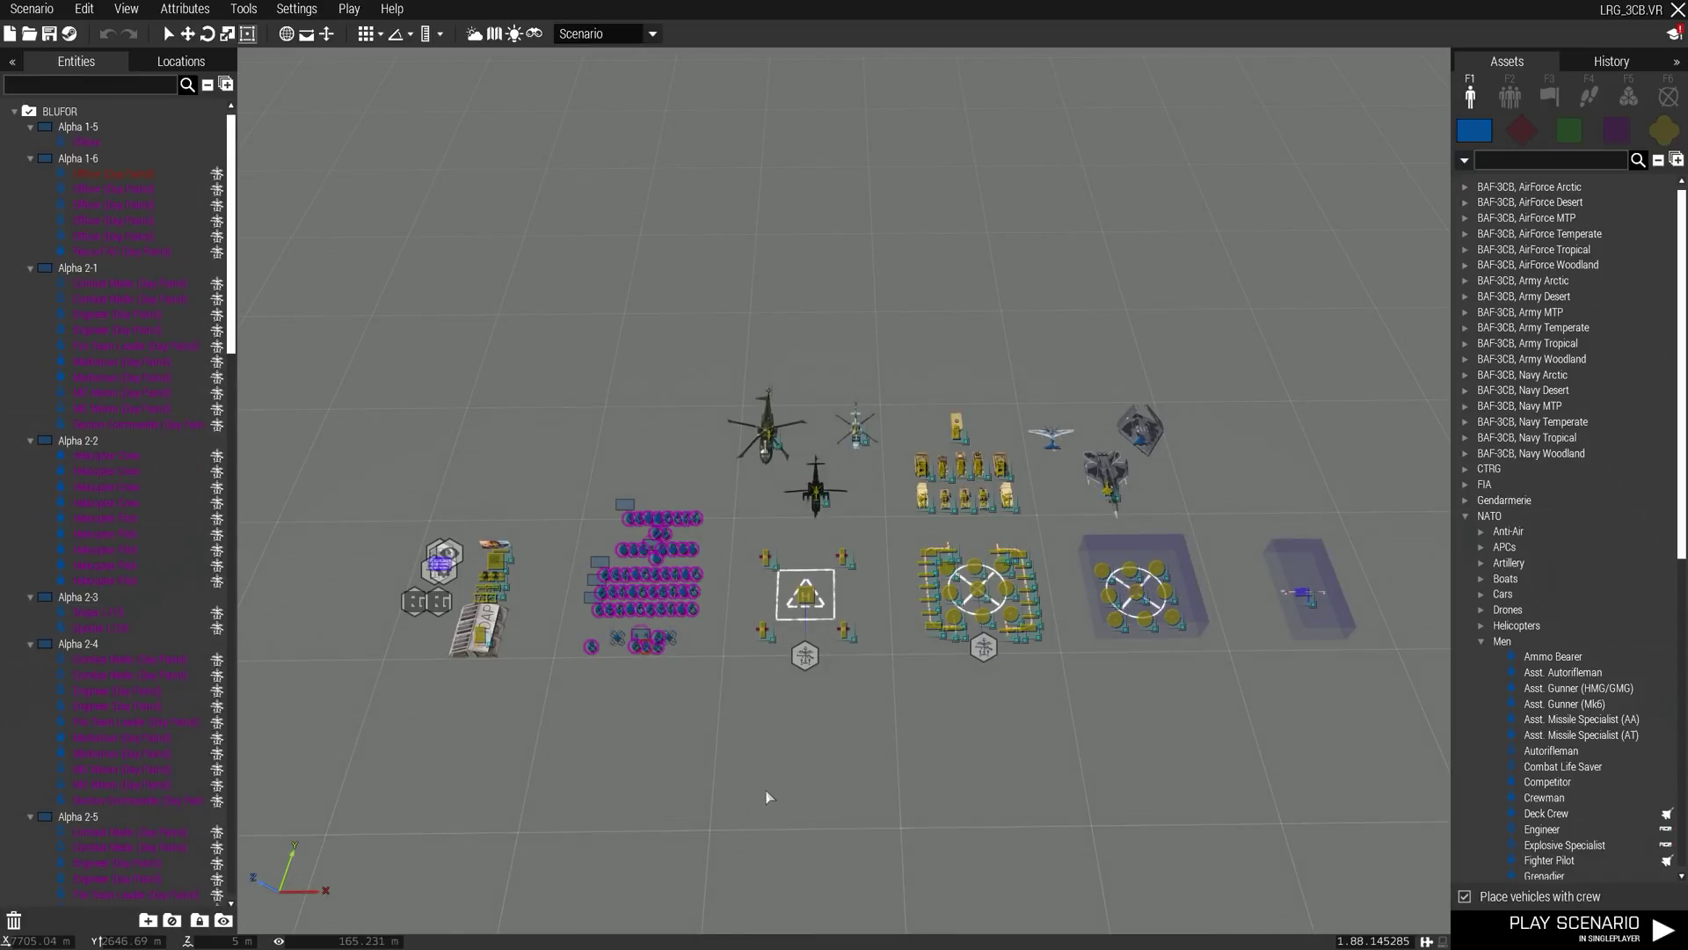
- Inspect the init code of the MG Minimi (Day Patrol) unit with the role Charlie - MG, leaving its attributes unchanged
scroll(763, 788, "up", 1)
scroll(739, 782, "up", 1)
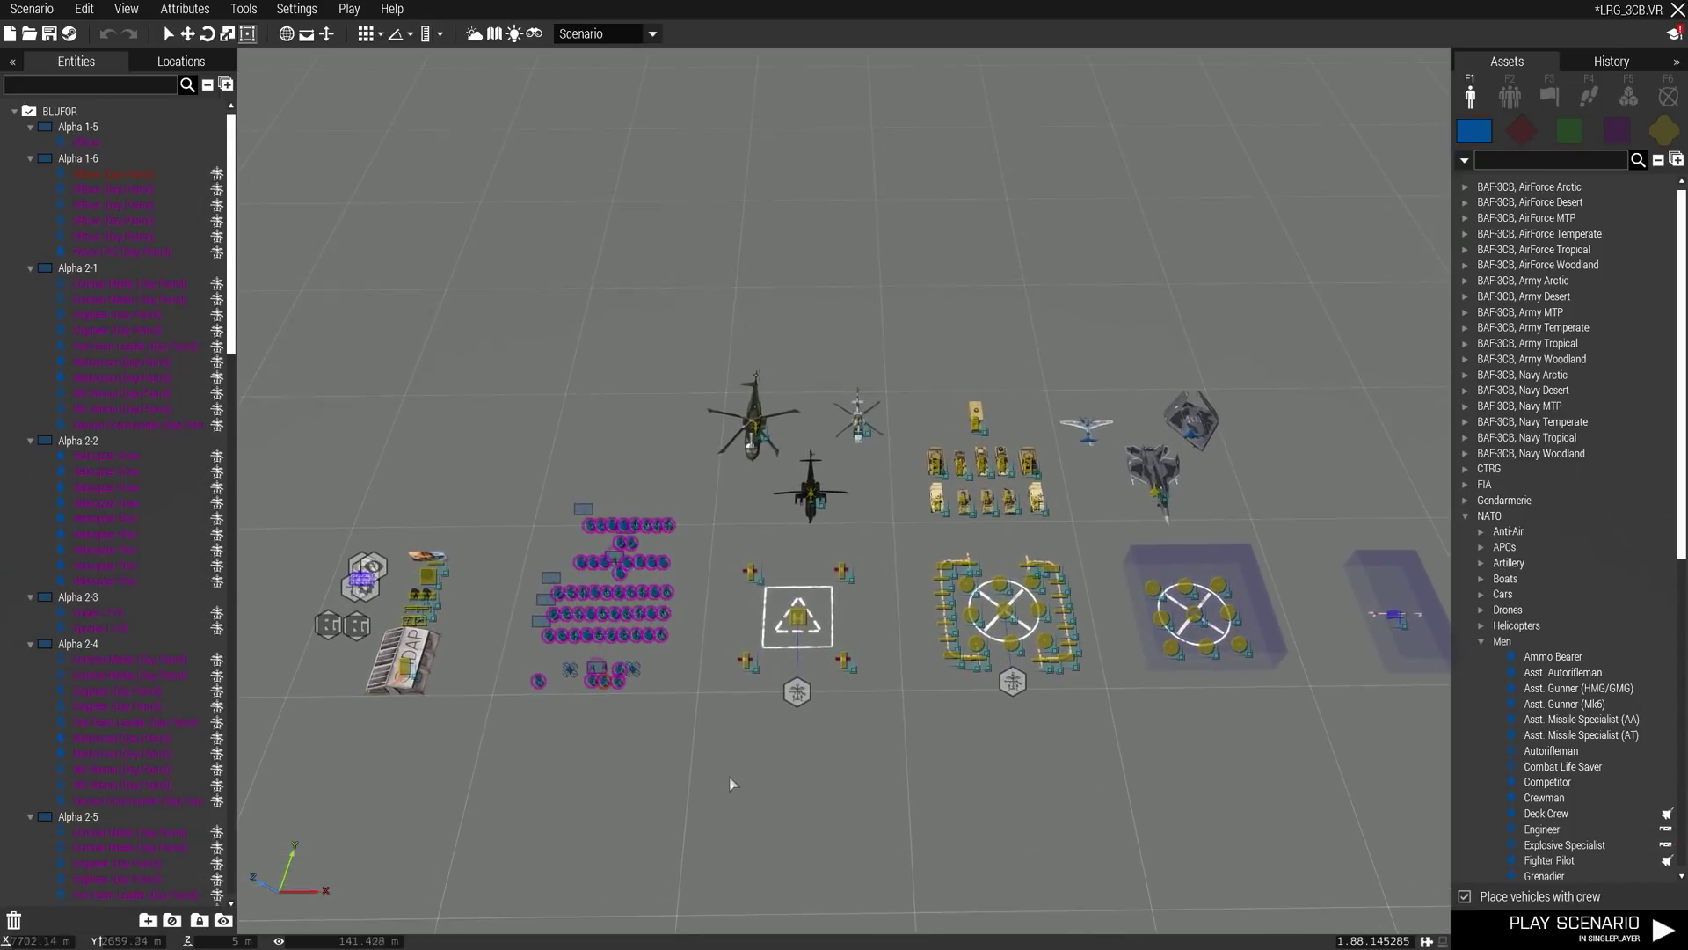
key("a")
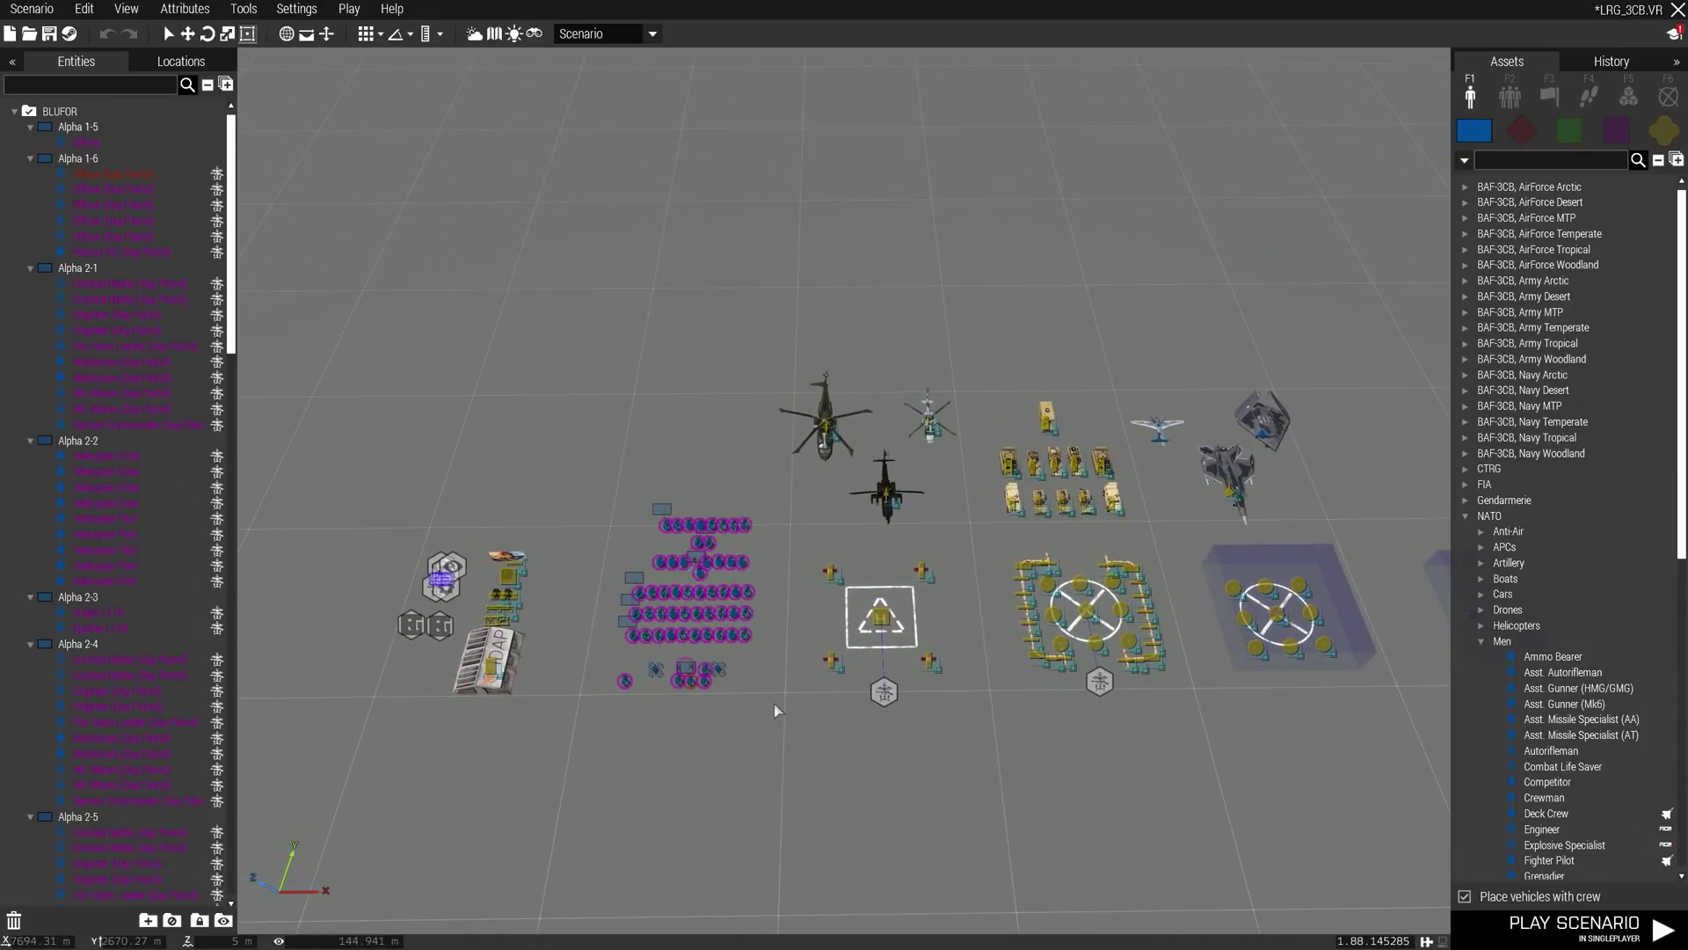
key("a")
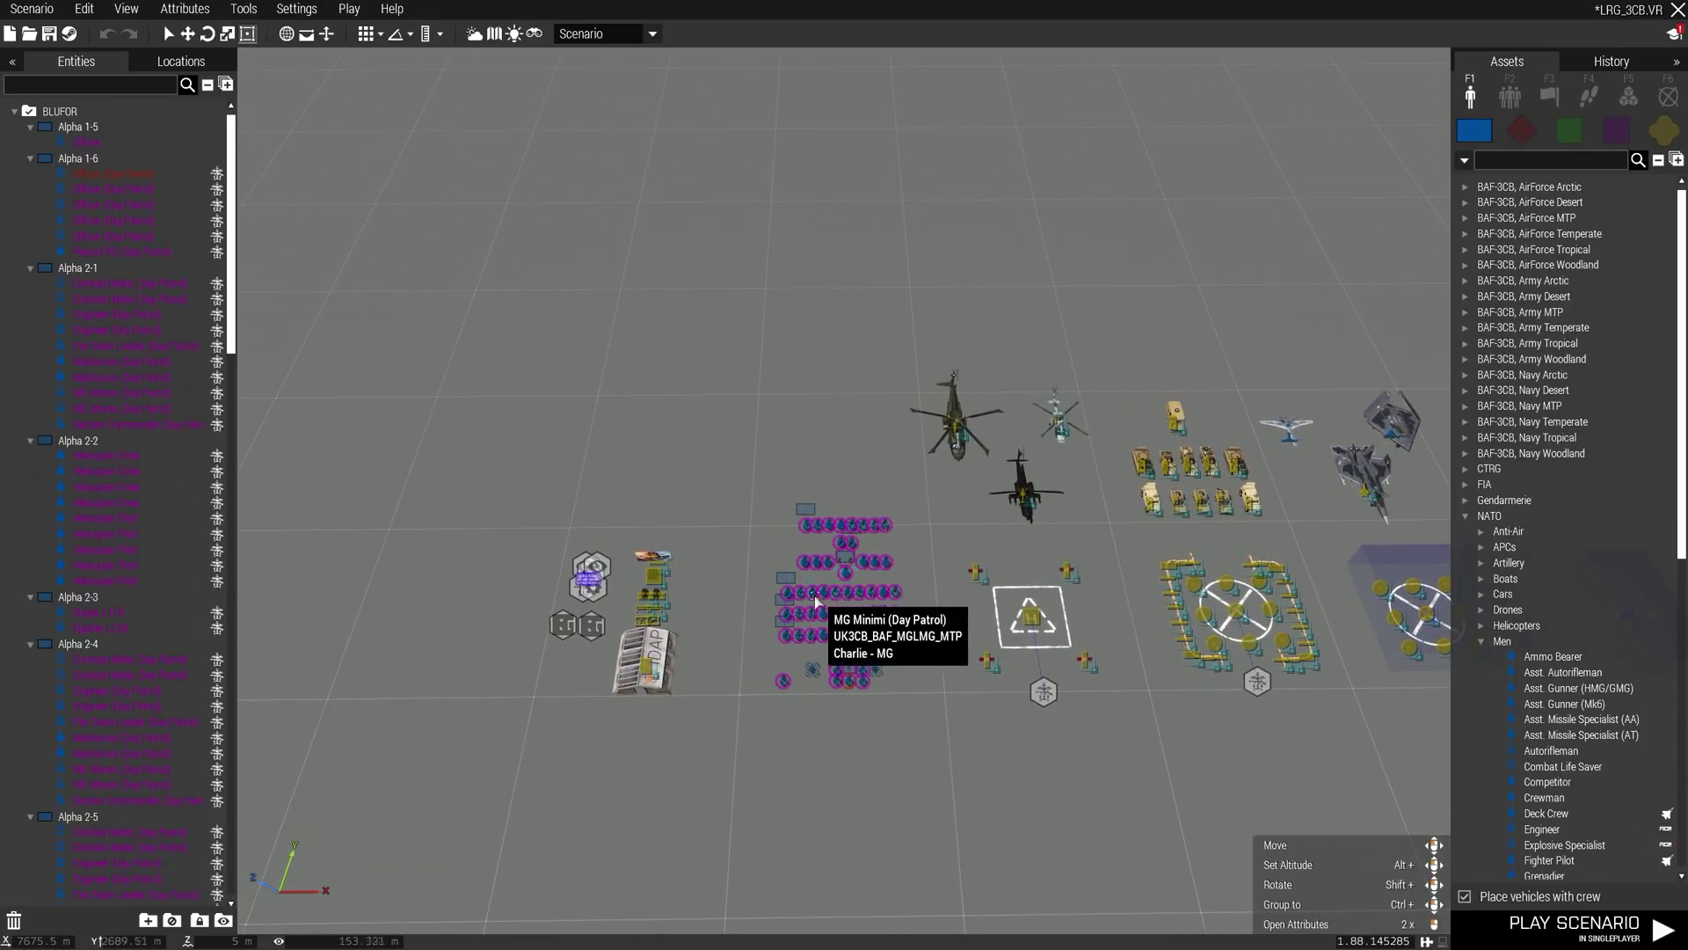
double_click(814, 595)
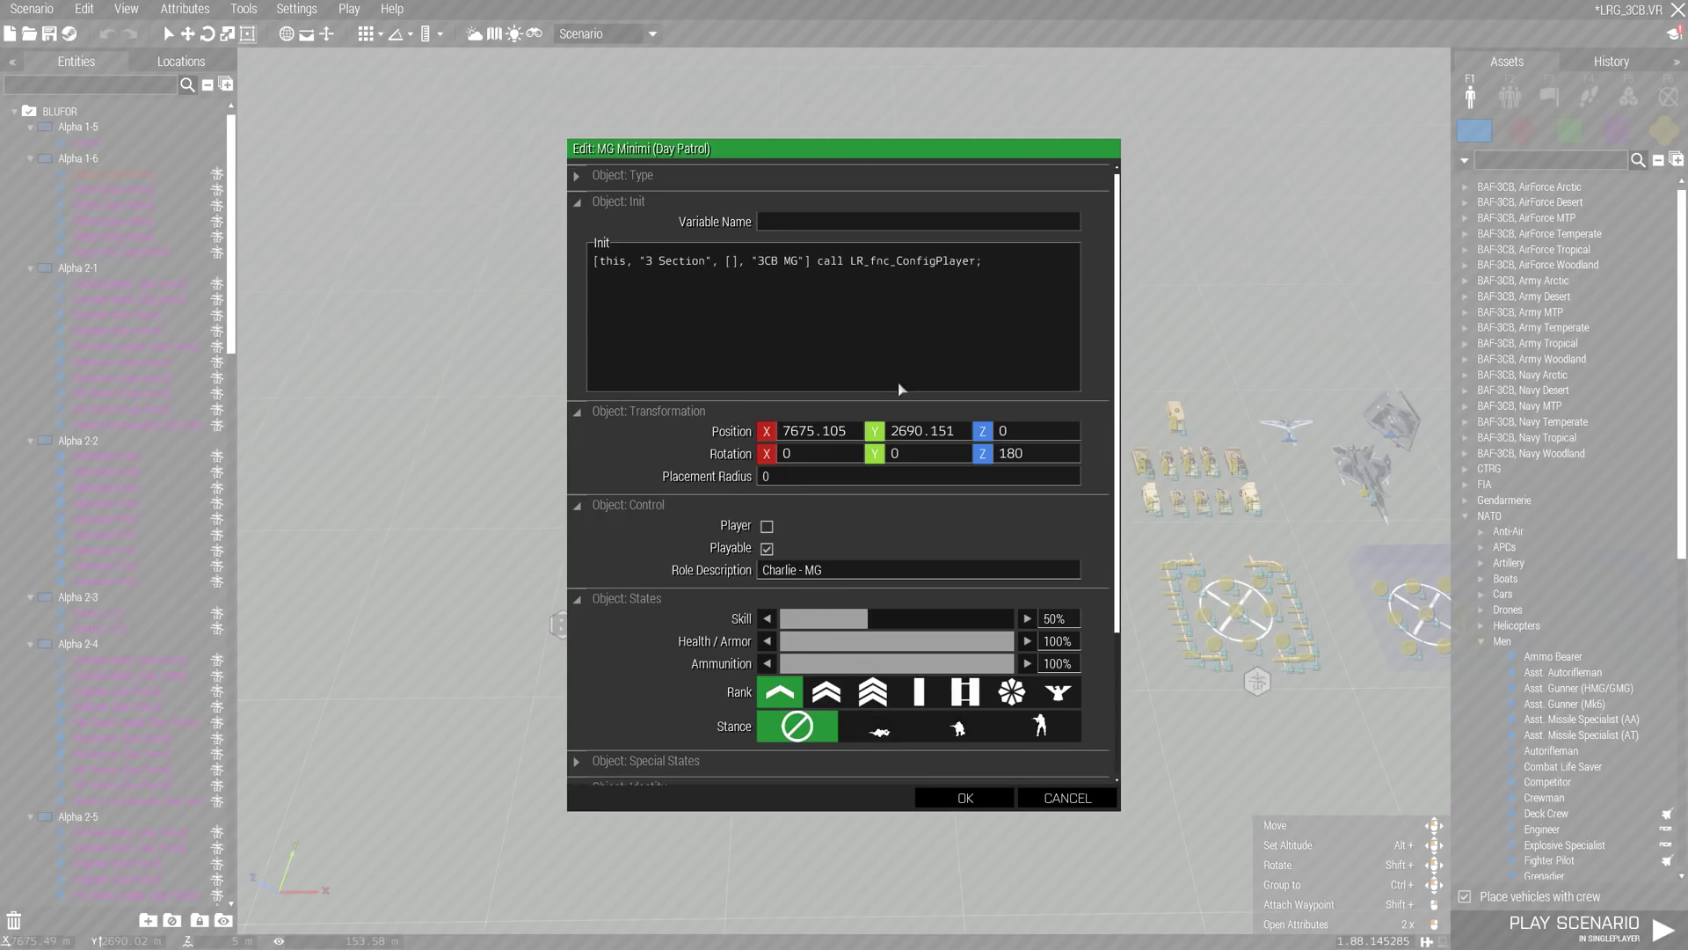
left_click_drag(989, 280, 647, 280)
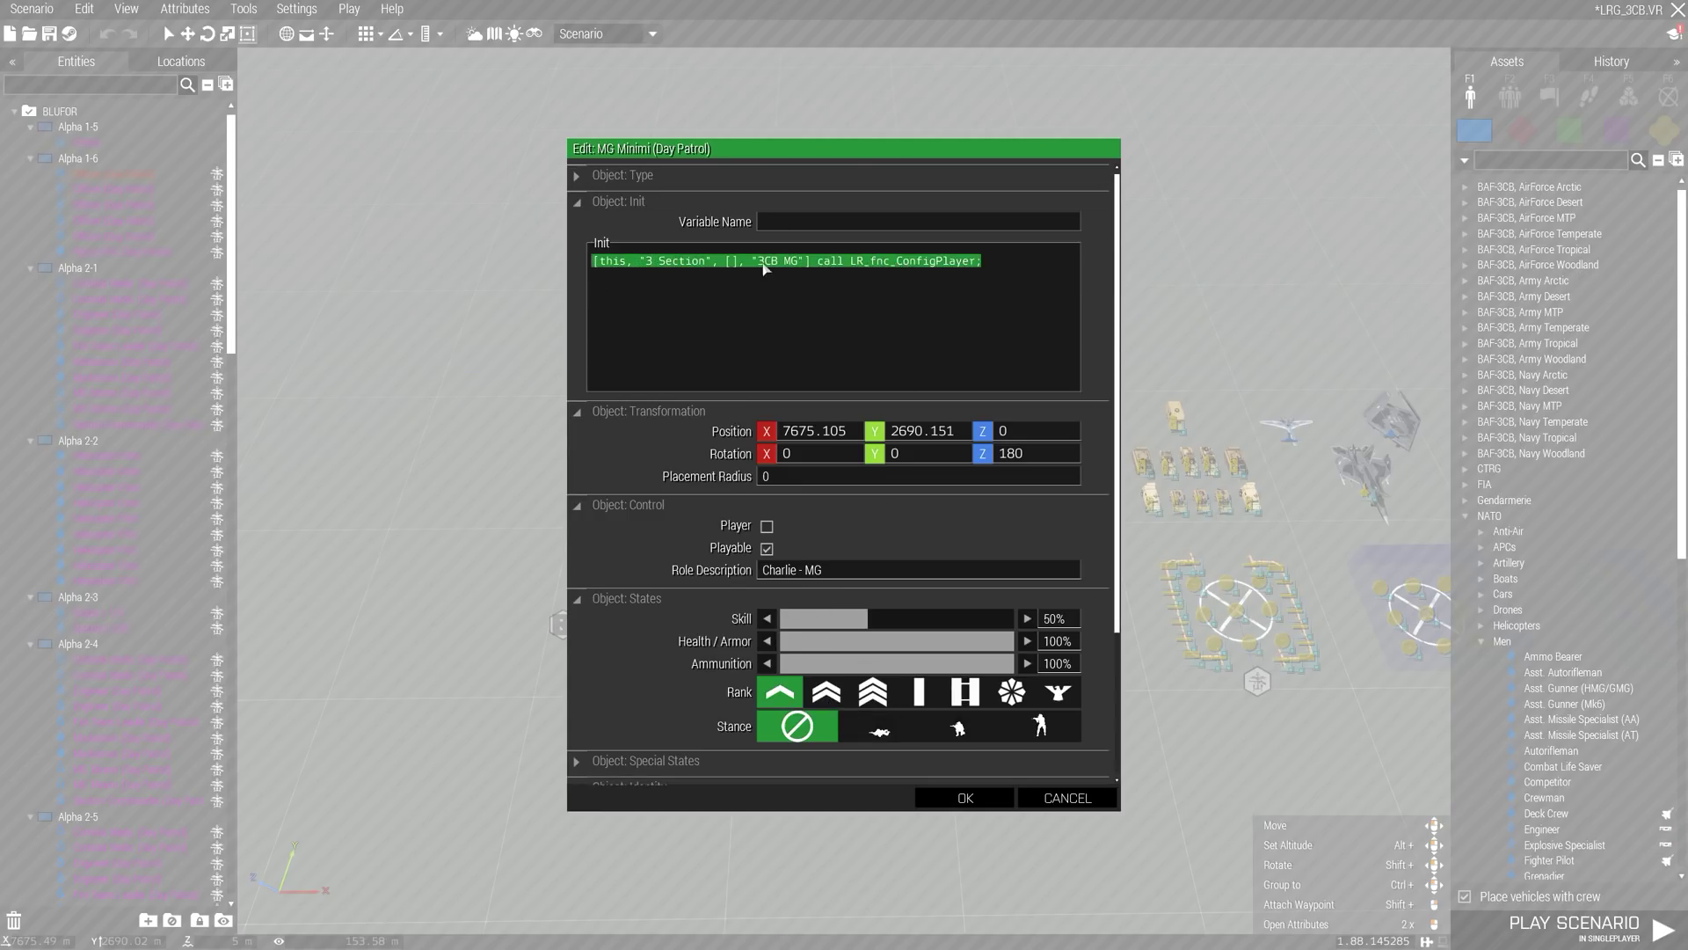
double_click(917, 269)
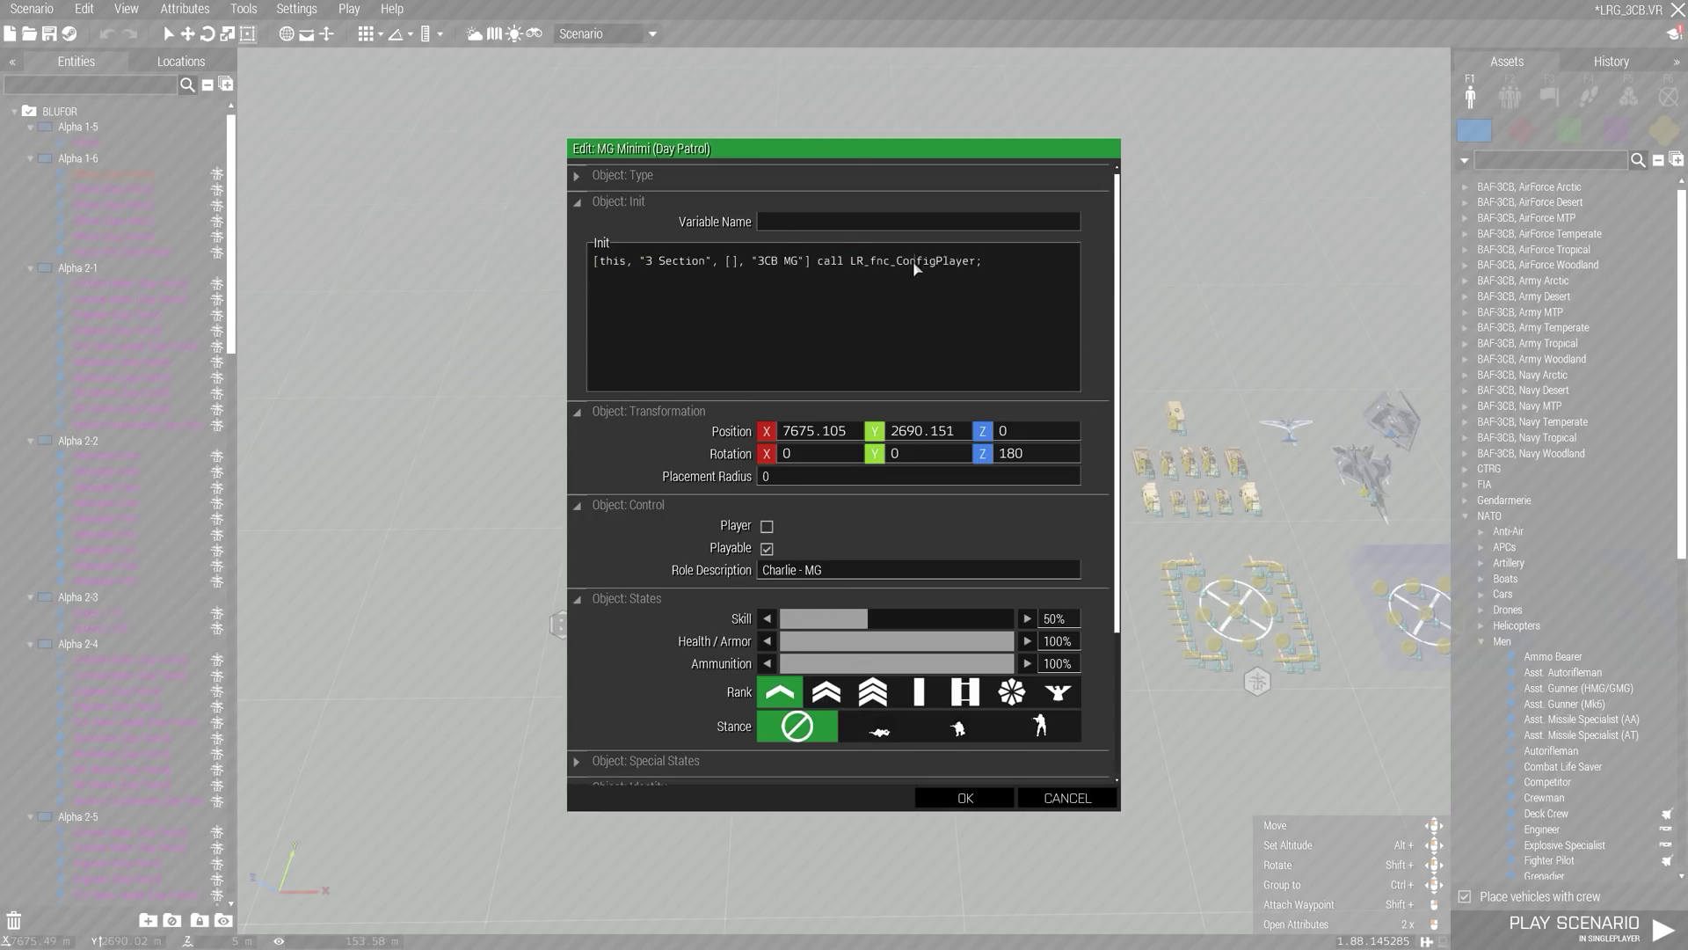
left_click(1088, 799)
left_click(1115, 772)
- Select all entities of the LRG_3CB template scenario and copy them
scroll(1094, 763, "down", 5)
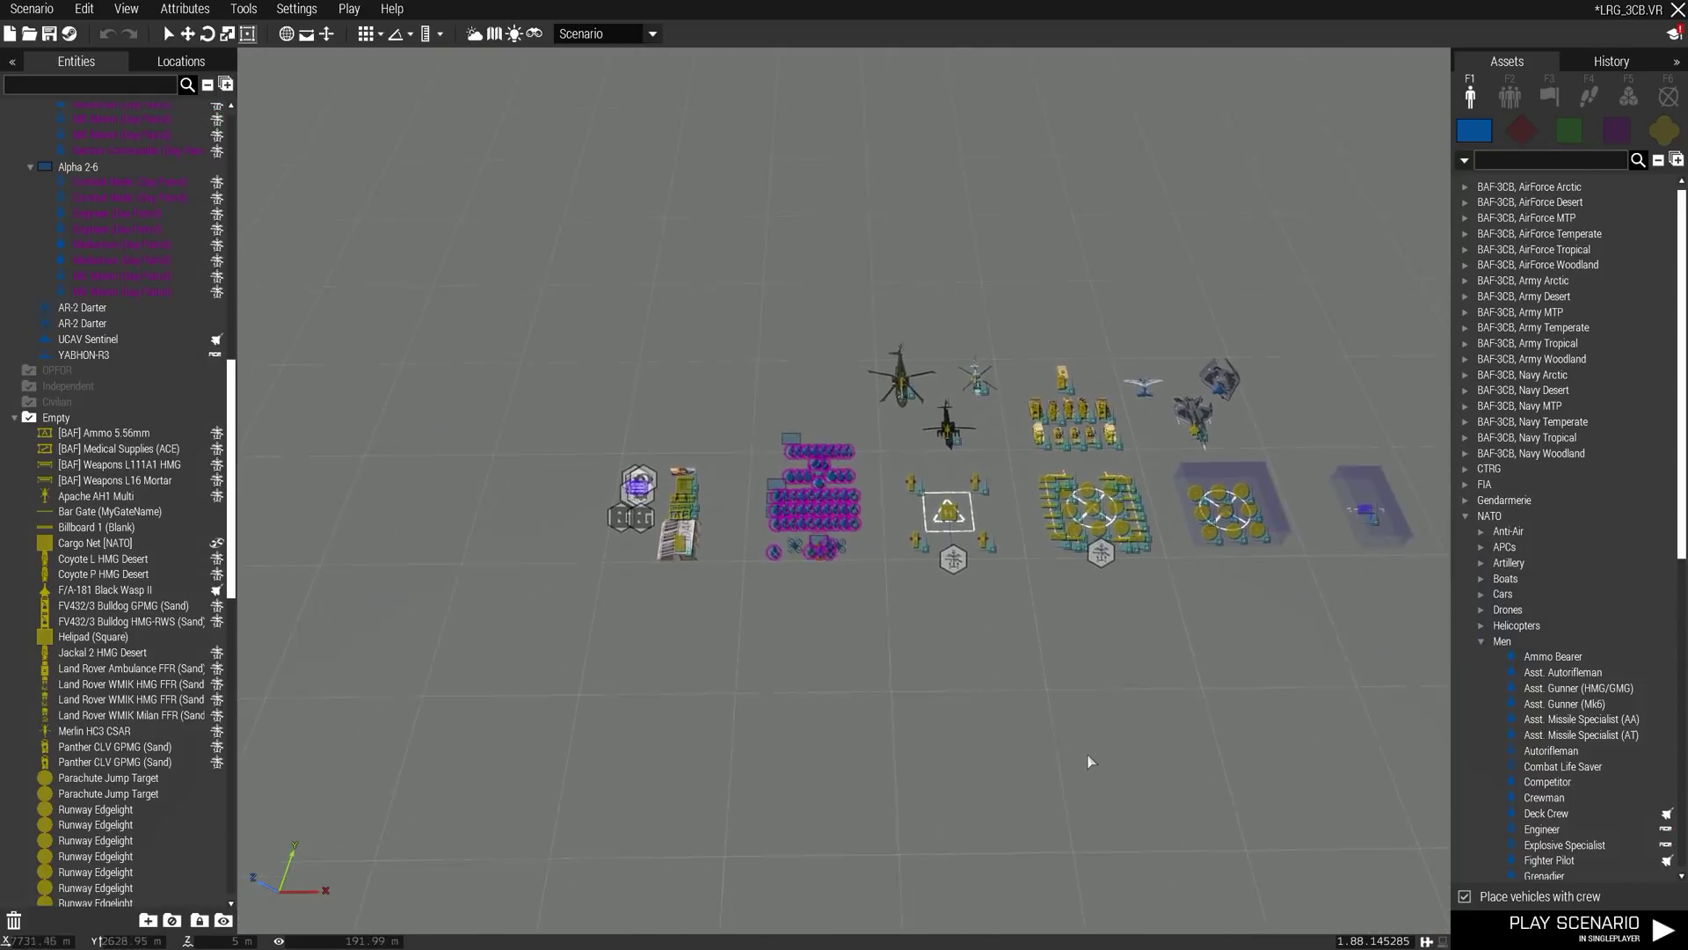
key("w")
key("d")
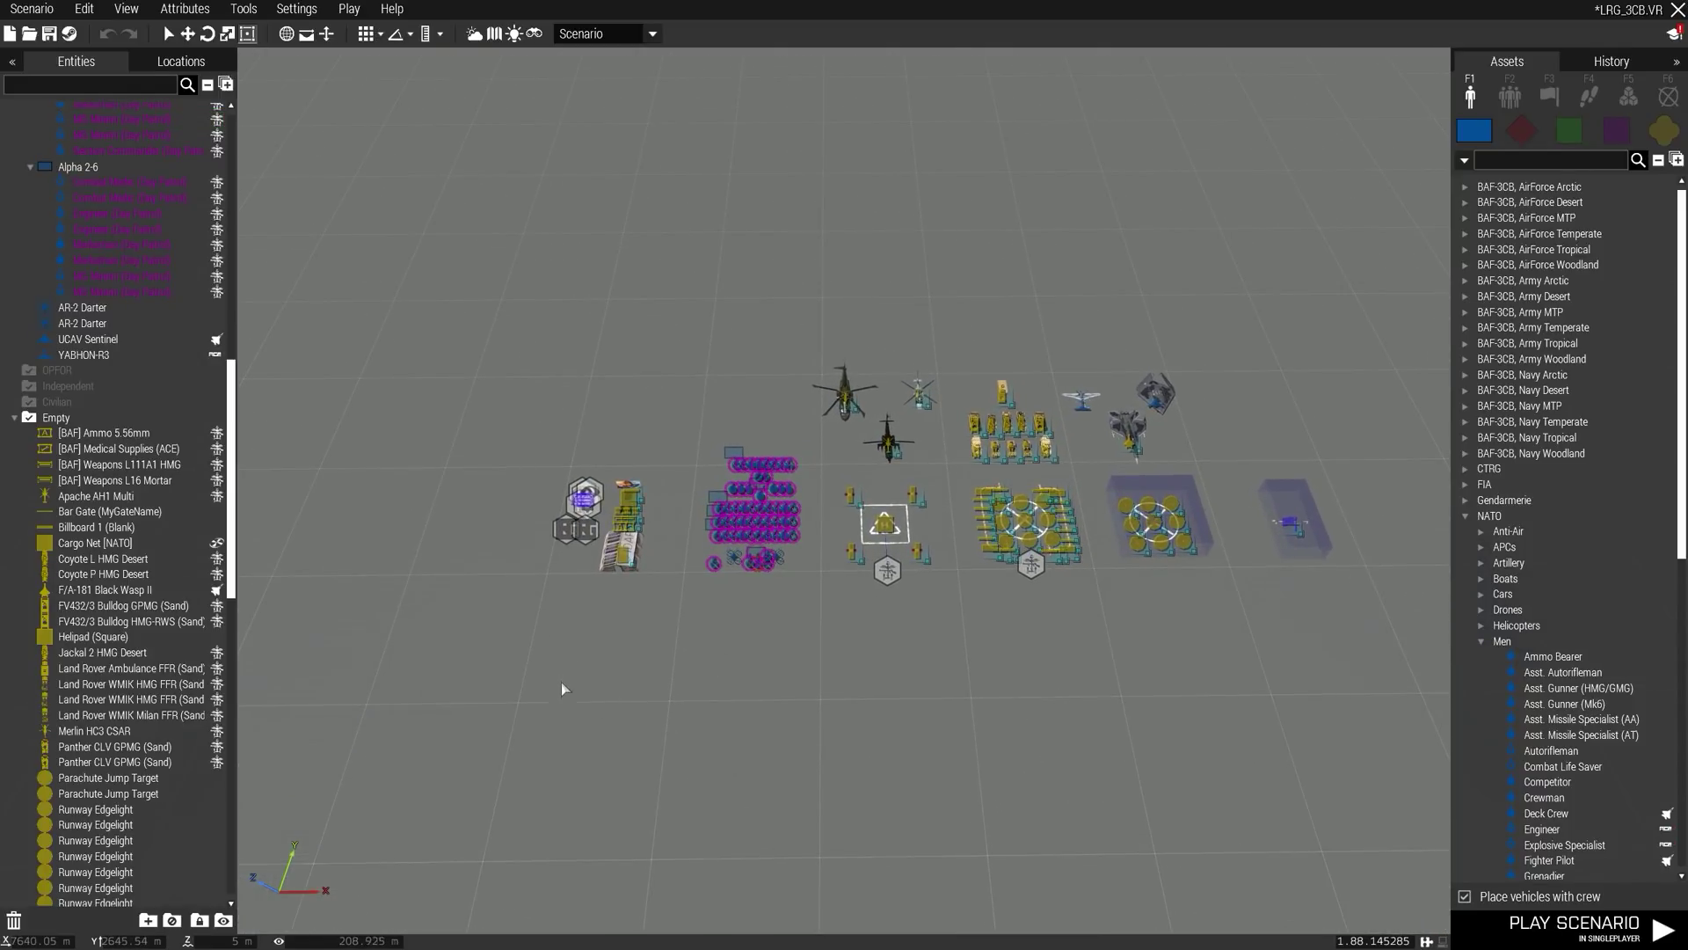
left_click_drag(1385, 323, 1387, 325)
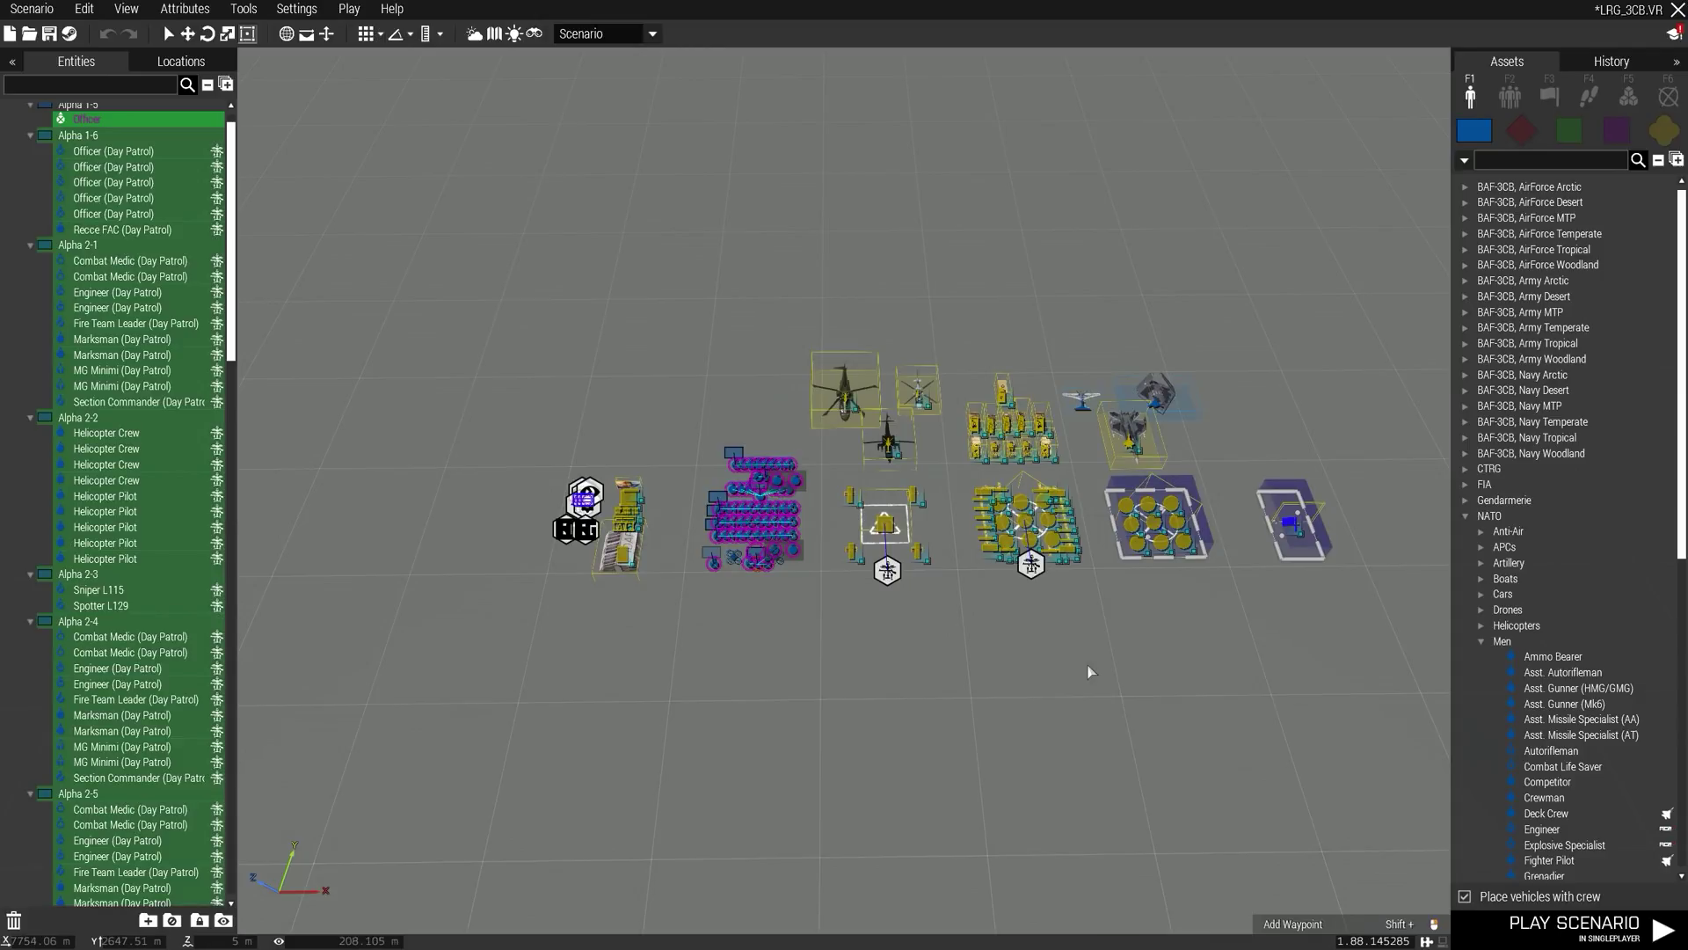
left_click(924, 648)
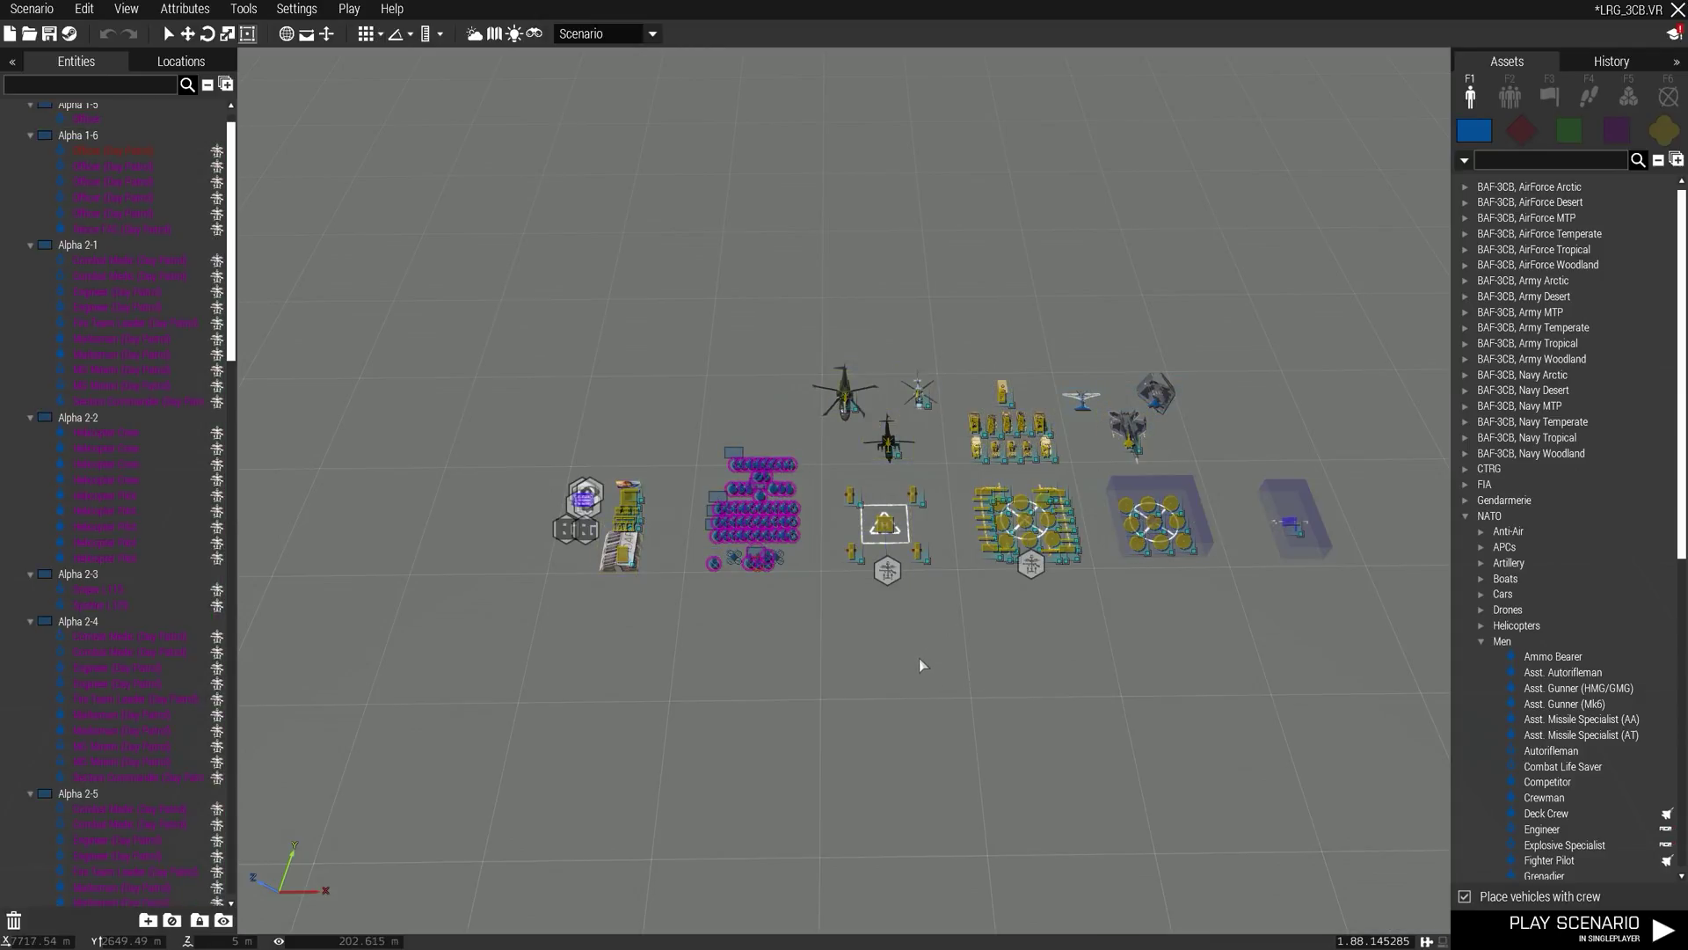
- Create a new scenario on the Malden 2035 terrain
left_click(8, 33)
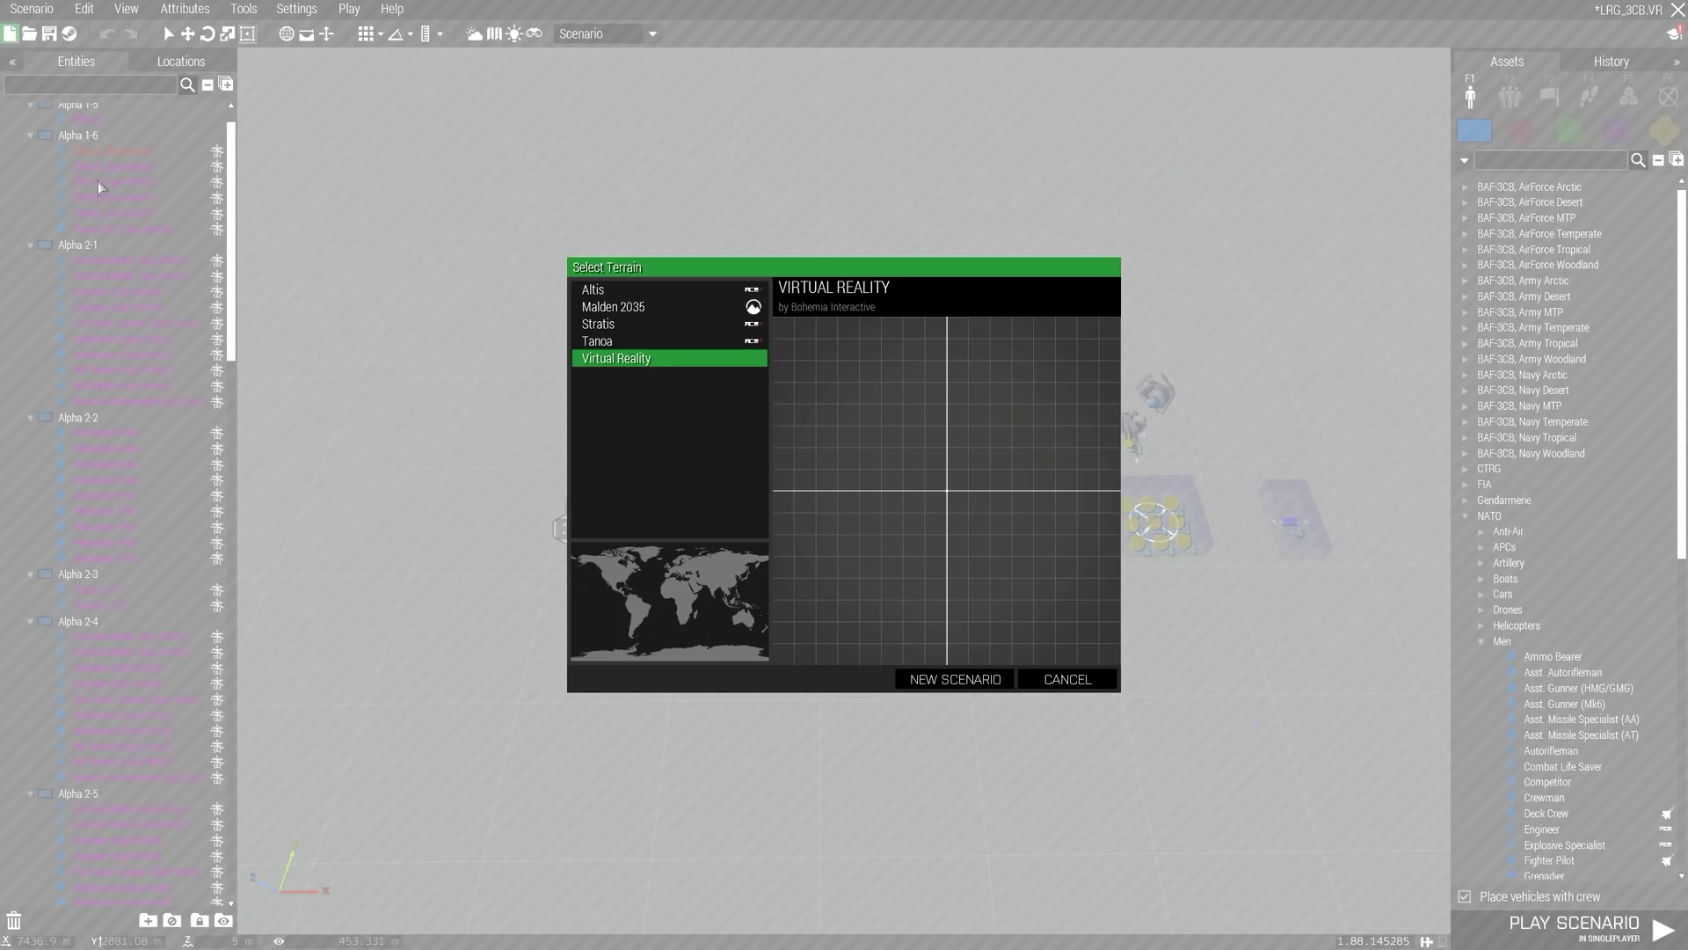
left_click(628, 325)
left_click(644, 310)
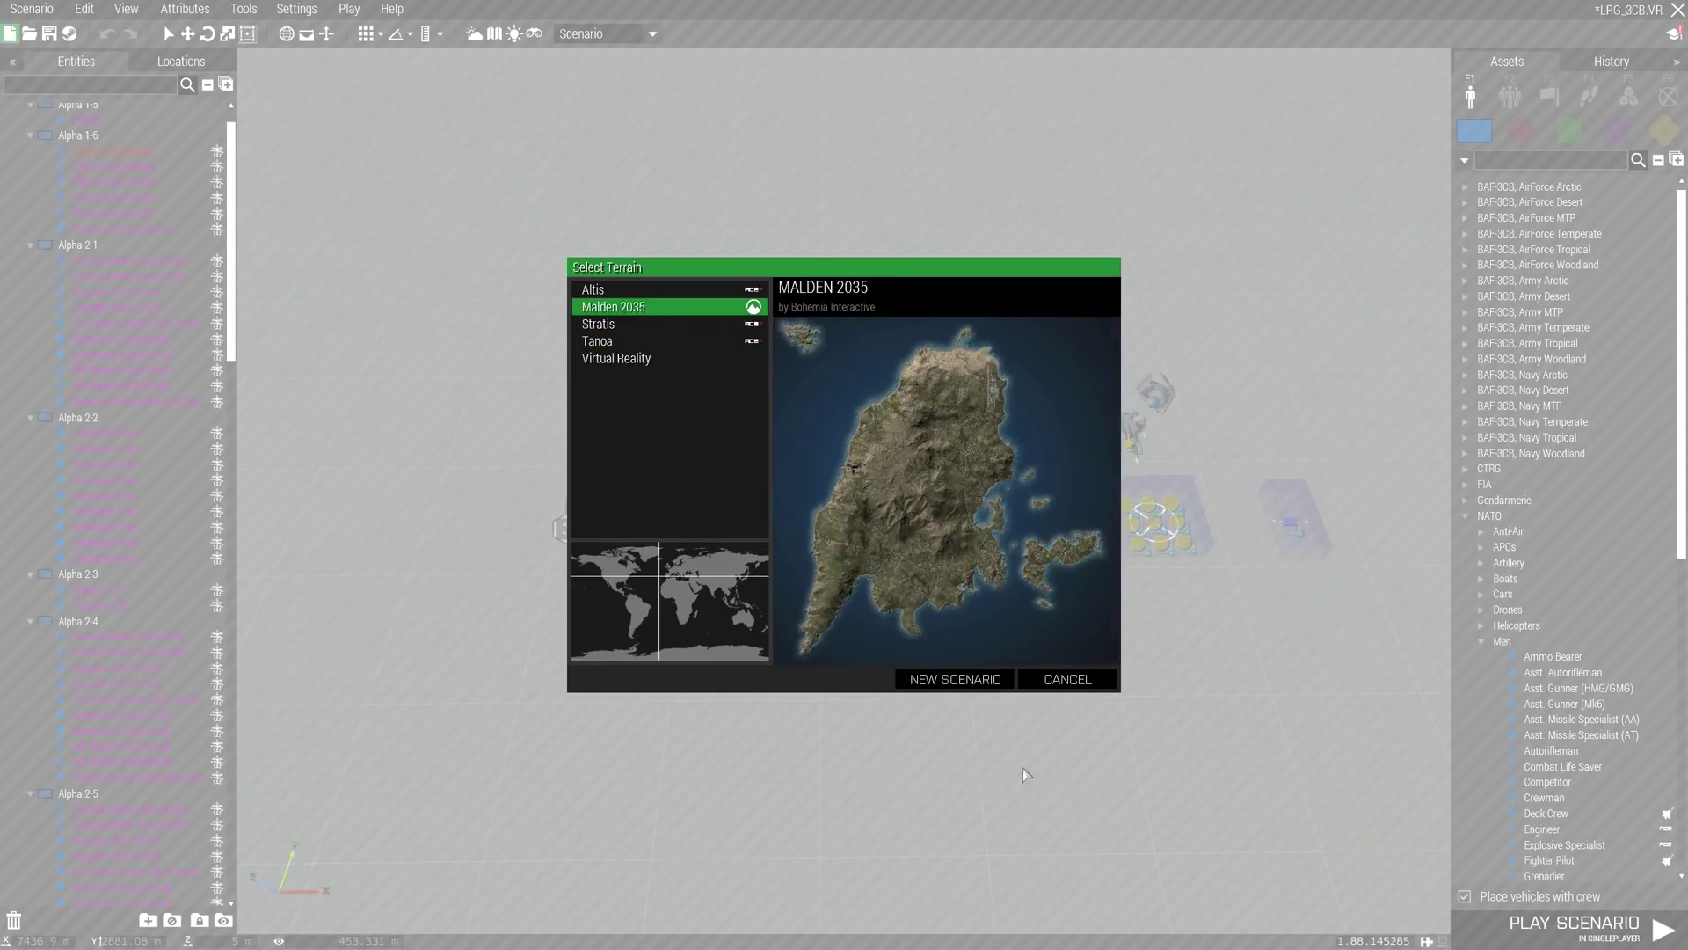
left_click(985, 688)
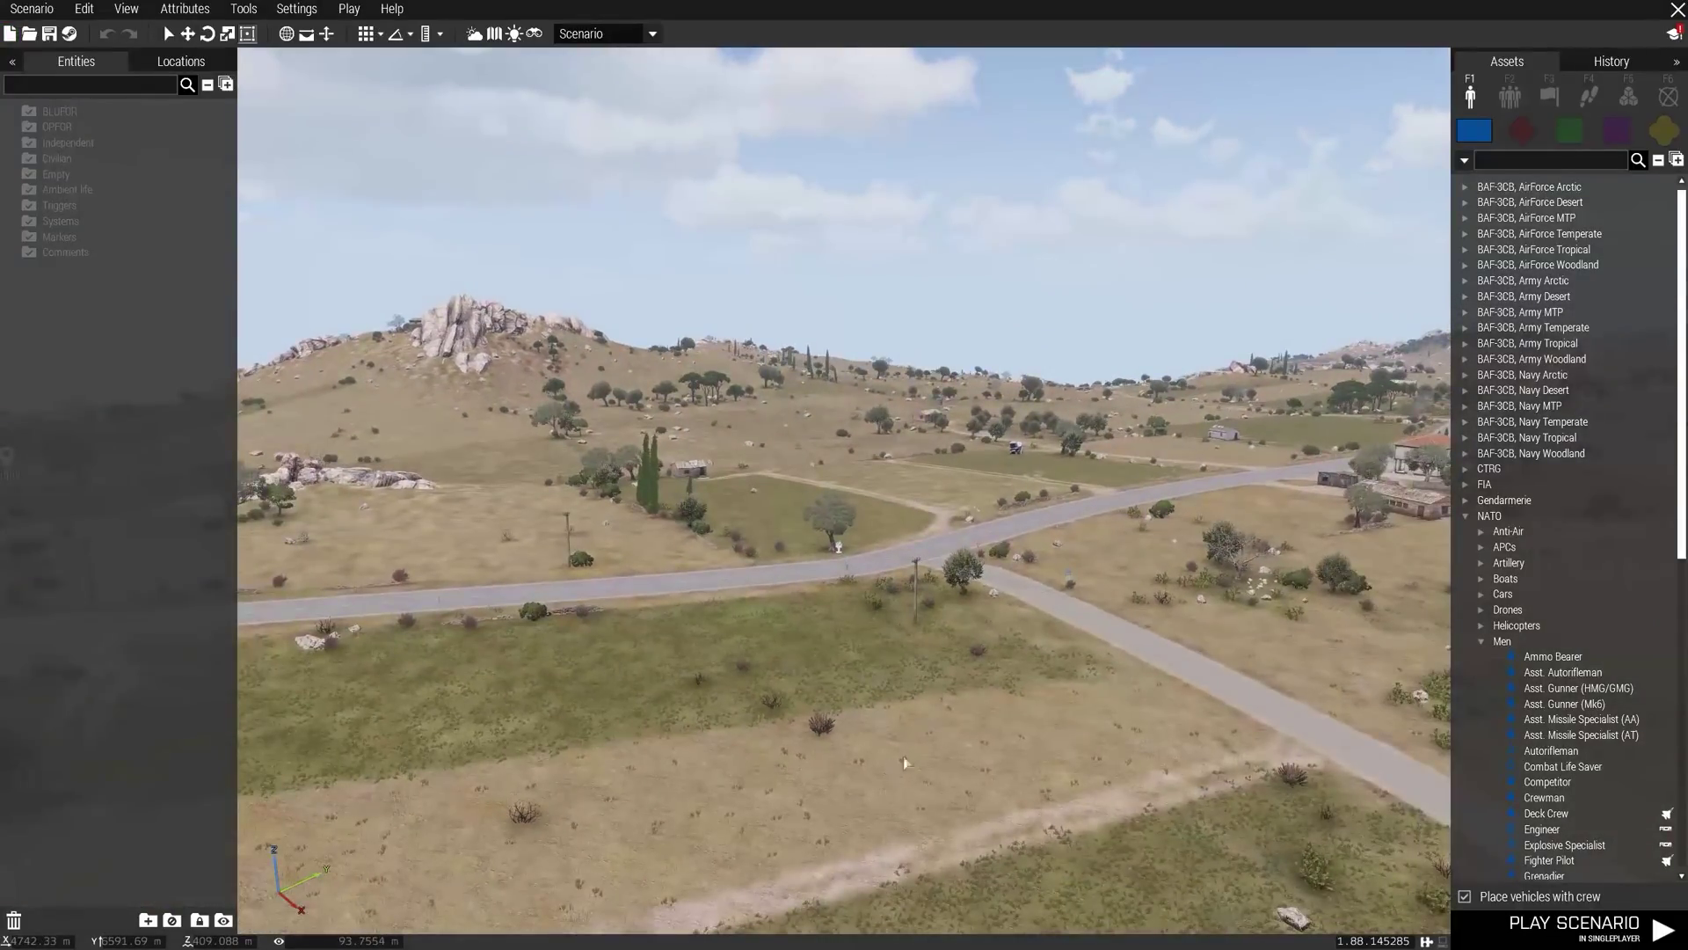
- Paste the copied template entities onto the airfield apron at Moray, near Malden's northwest corner
key("m")
scroll(1069, 777, "down", 2)
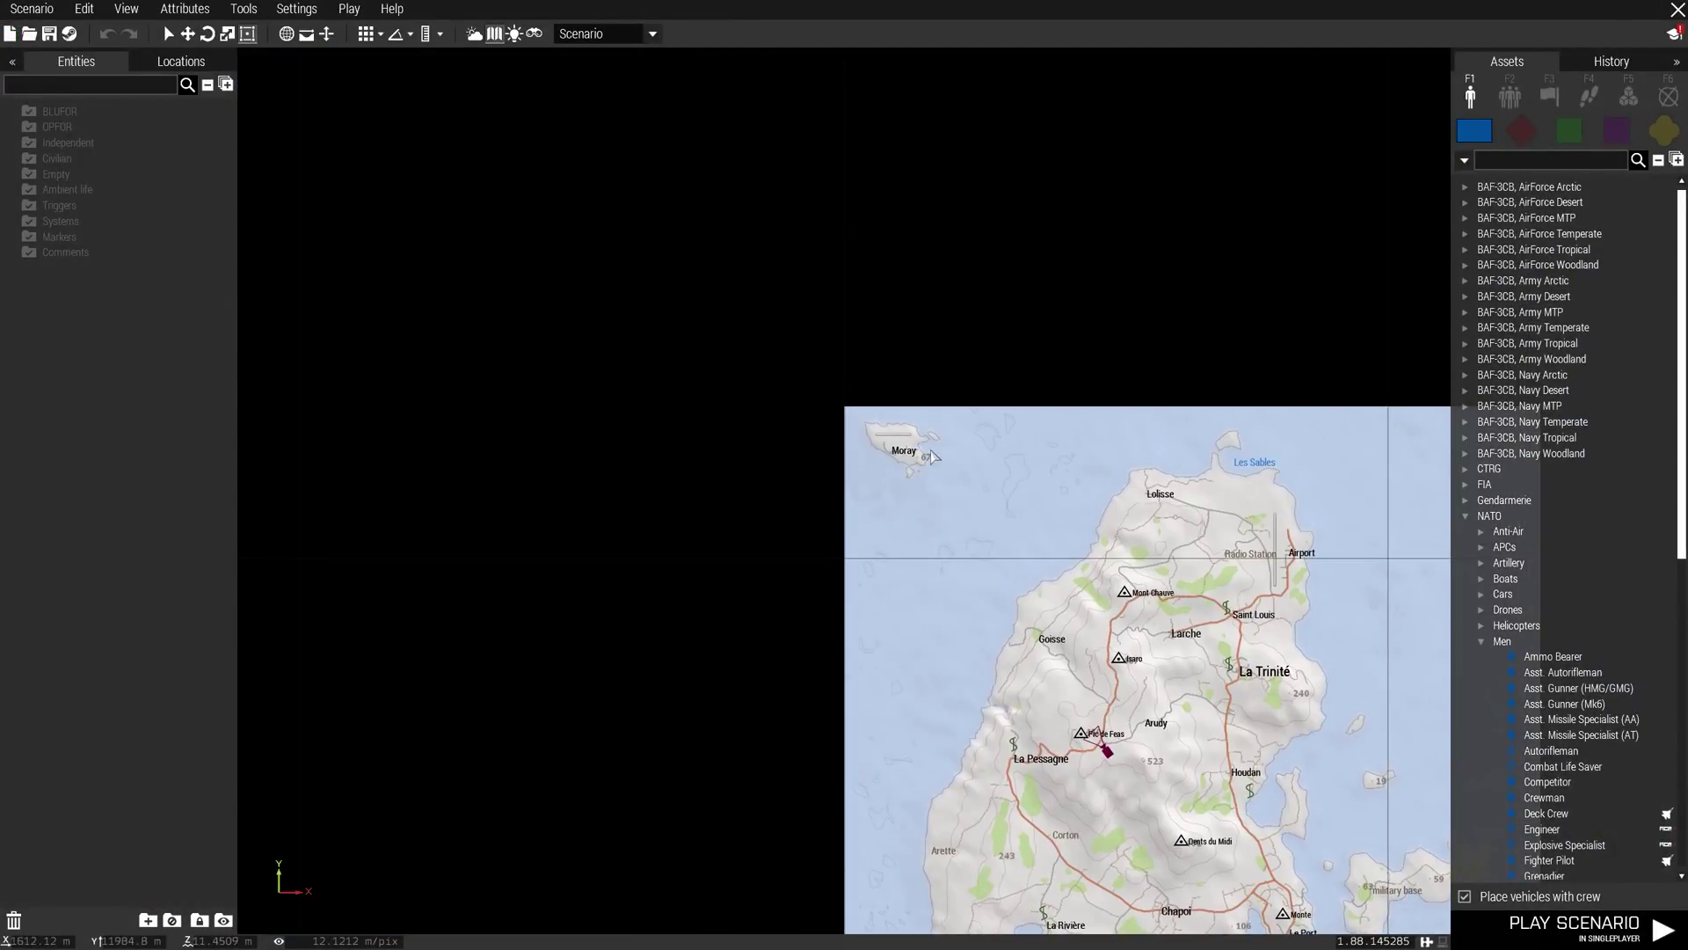
key("m")
key("w")
right_click_drag(869, 460, 705, 551)
key("q")
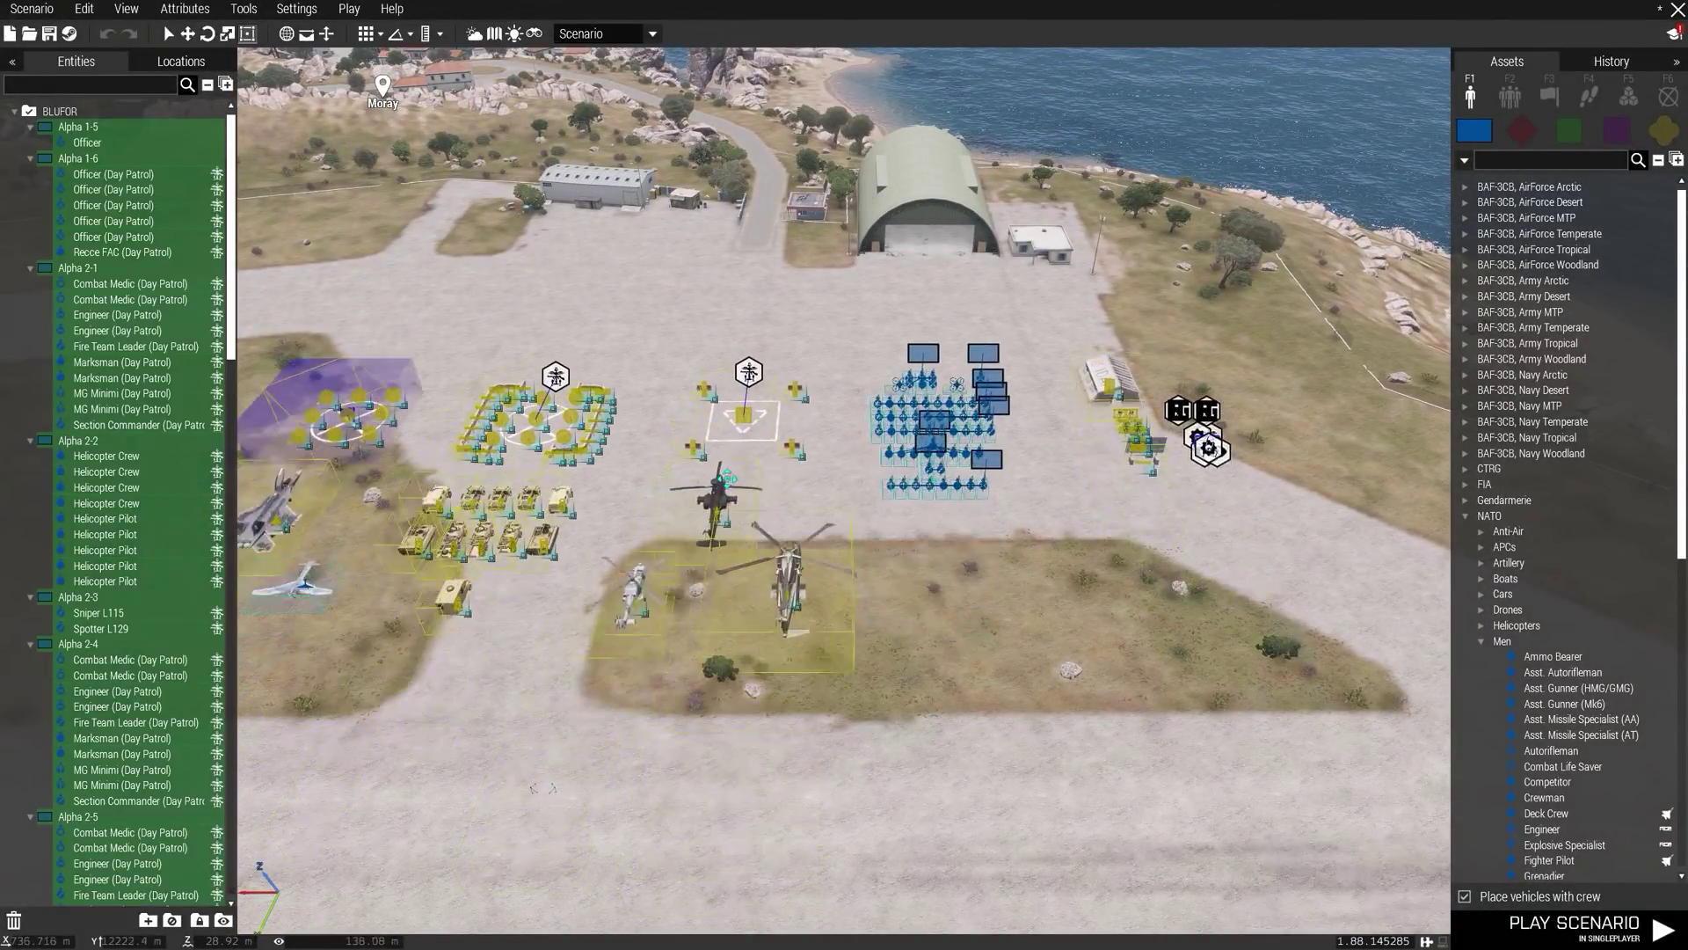
left_click(776, 467)
right_click_drag(776, 468, 237, 622)
key("d")
key("s")
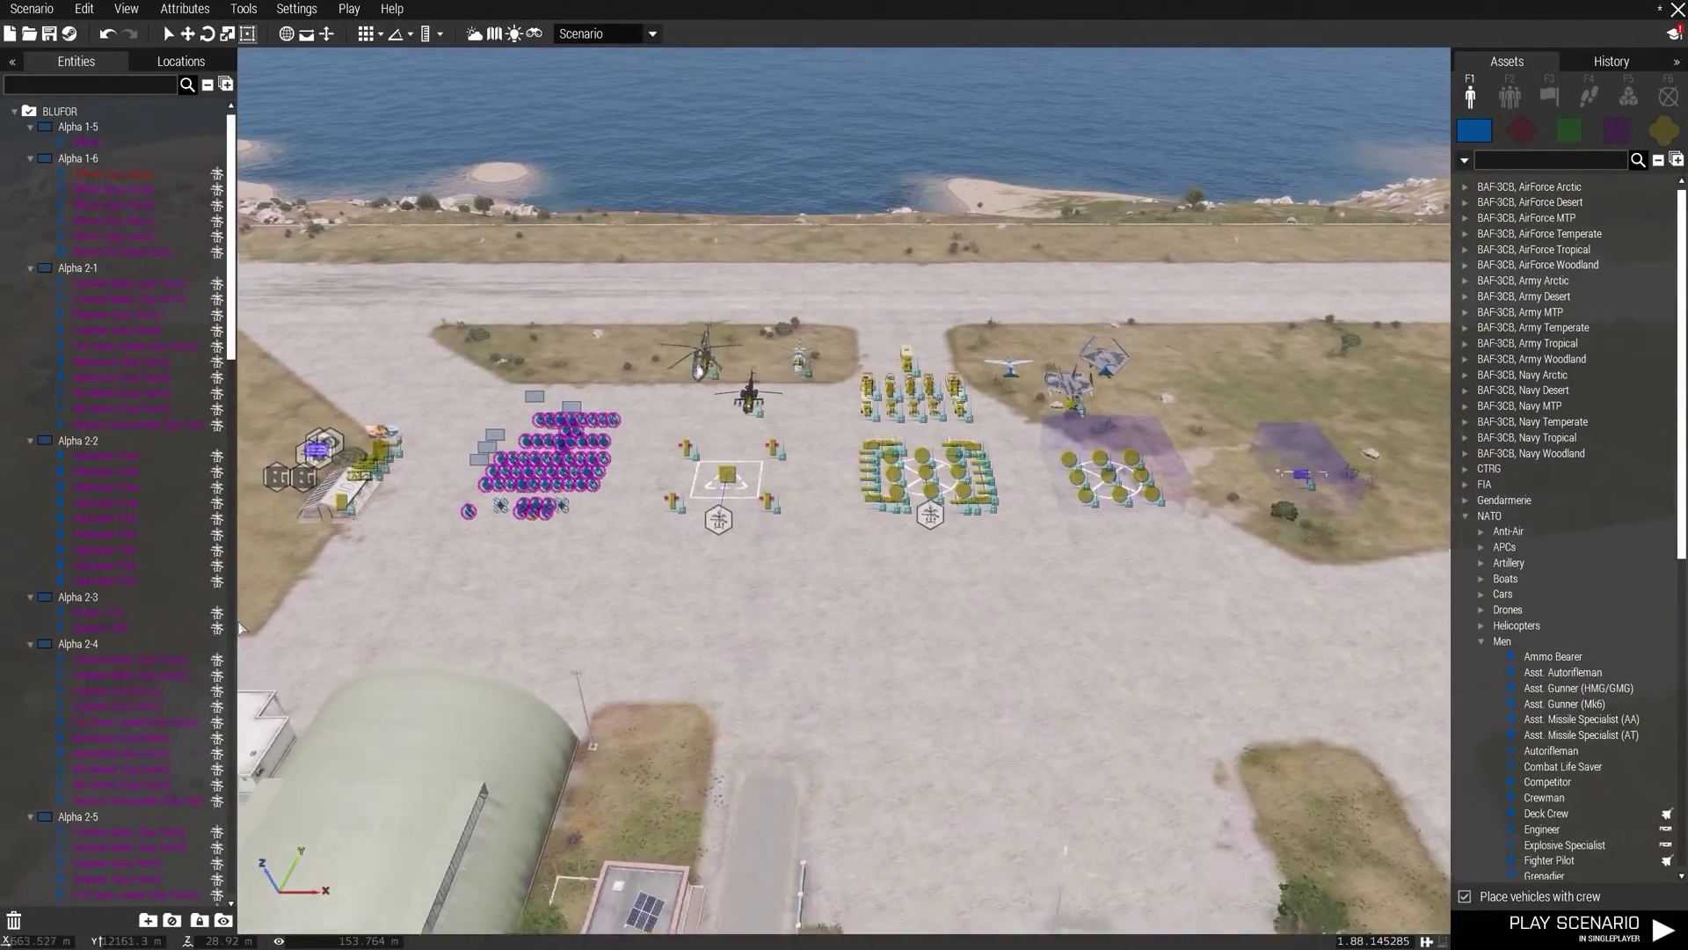
- Show the available LRG Fundamentals modules among the Systems assets
scroll(242, 627, "up", 5)
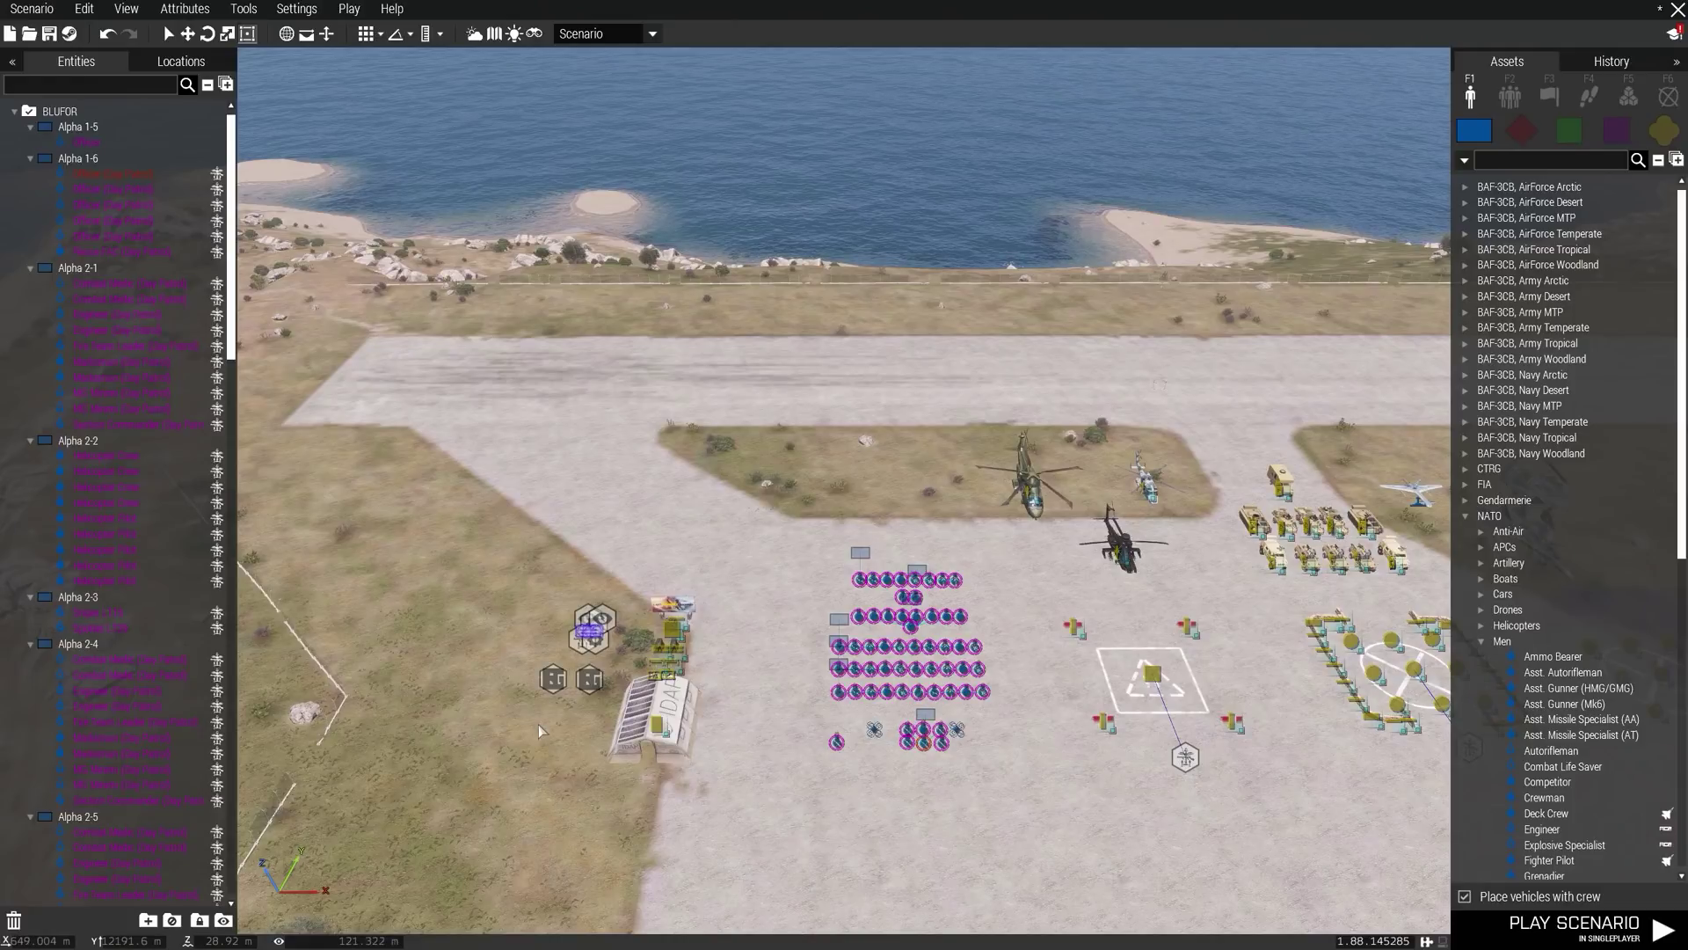
scroll(563, 747, "down", 8)
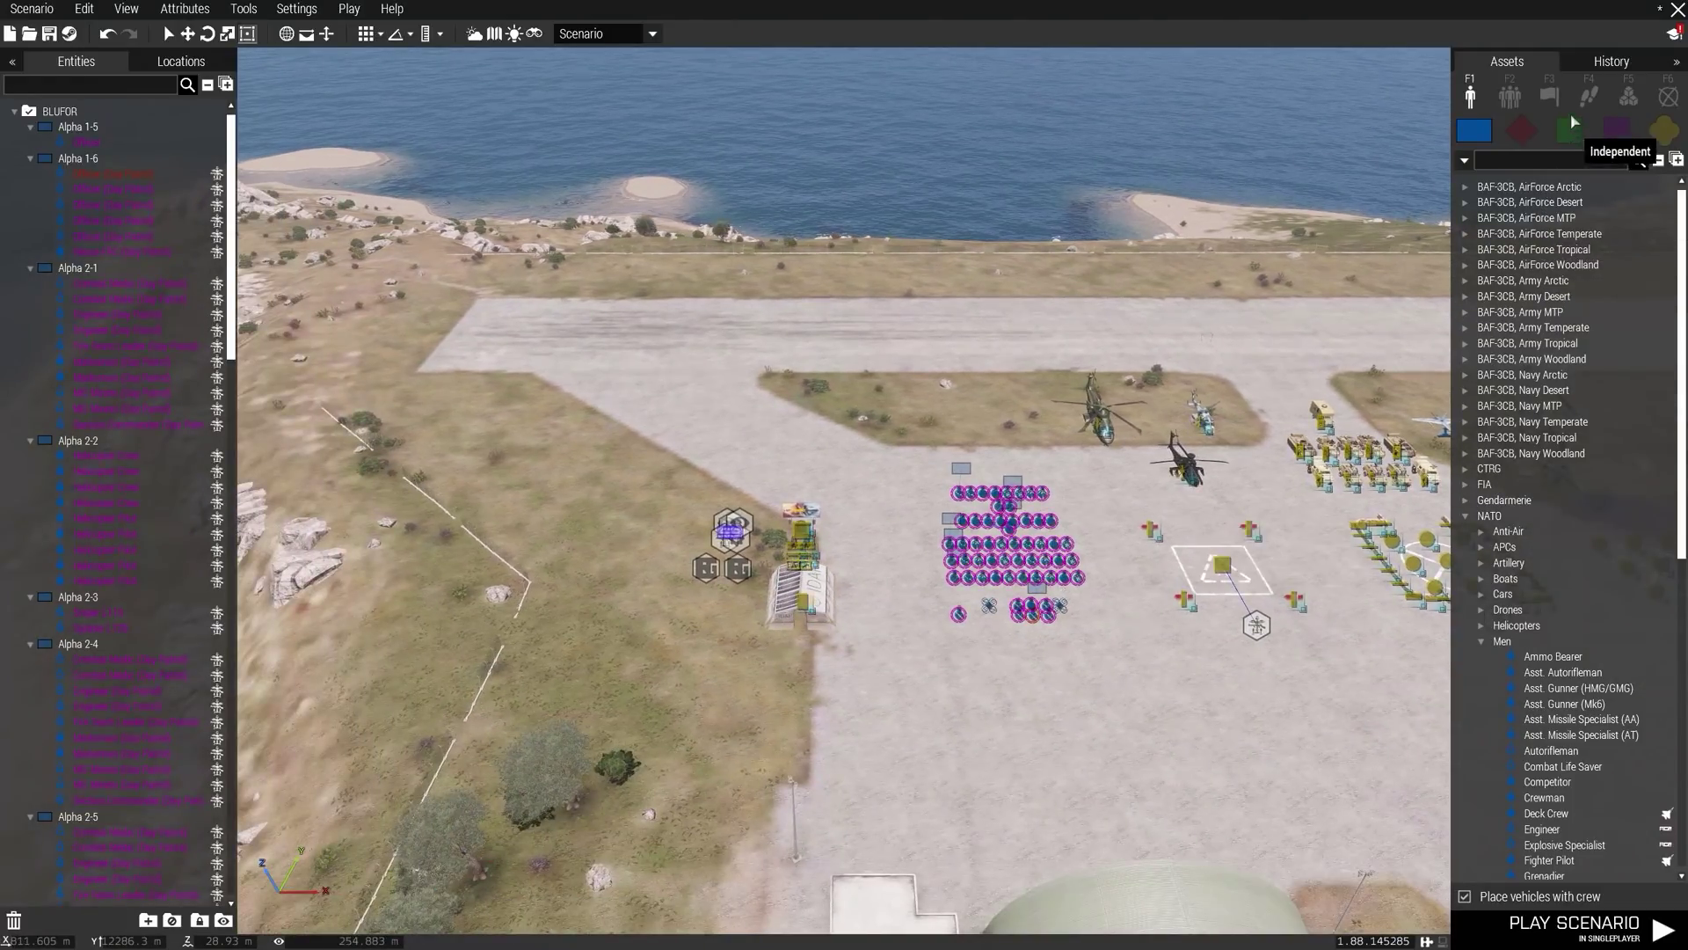
left_click(1628, 95)
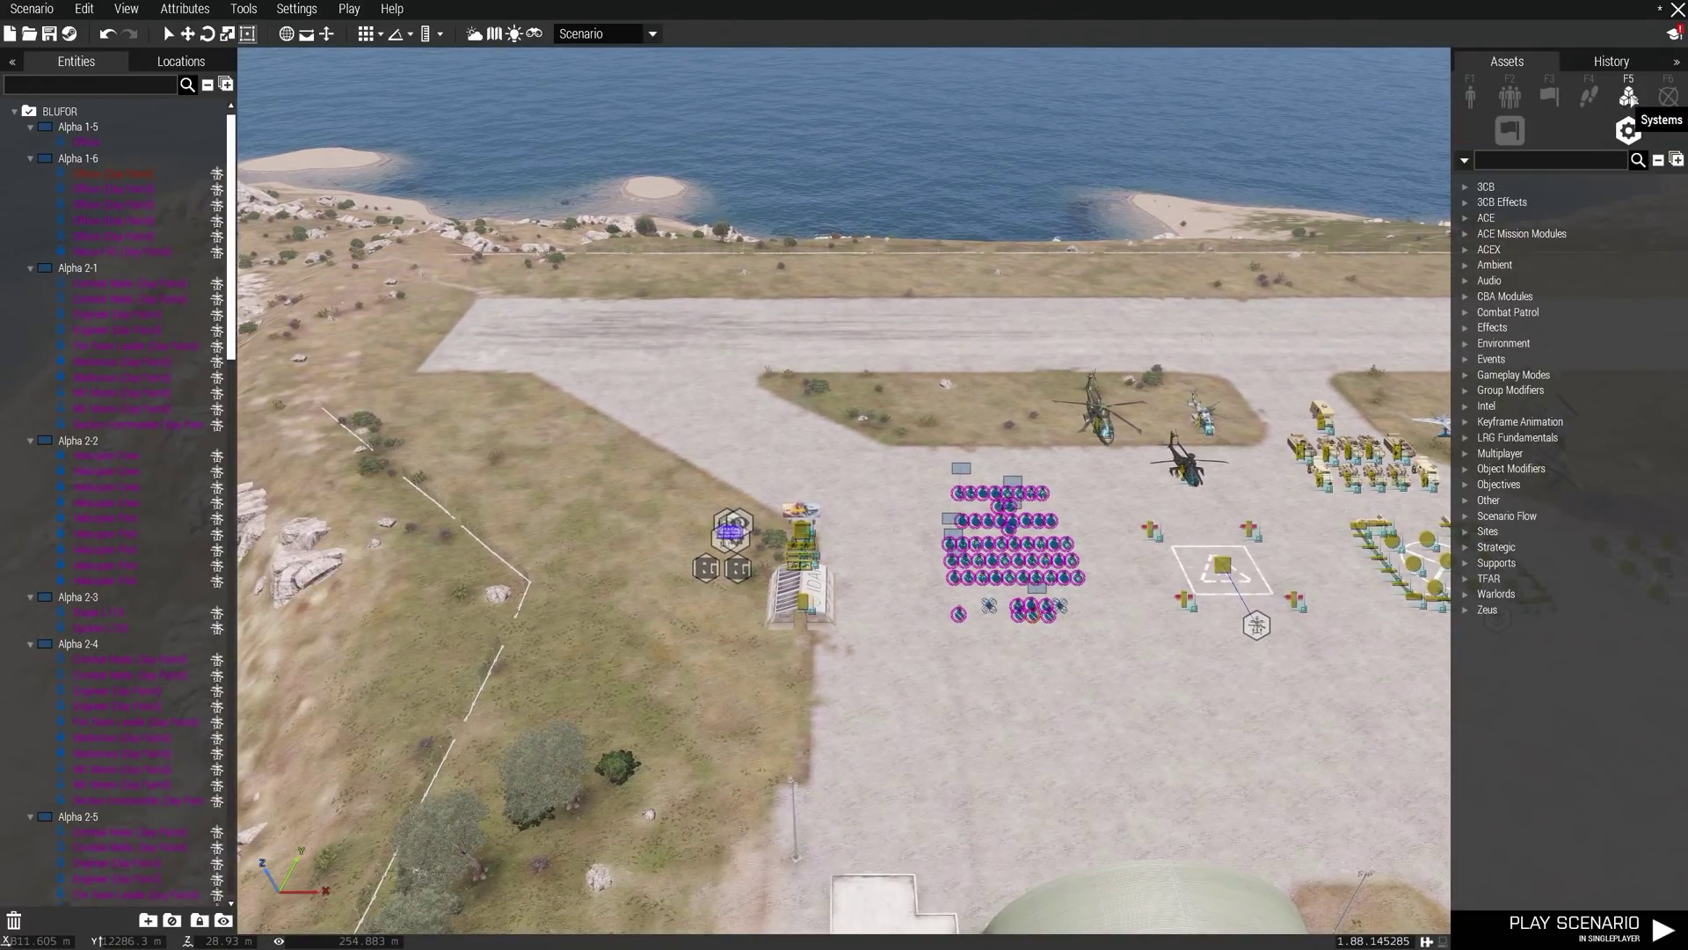
left_click(1467, 438)
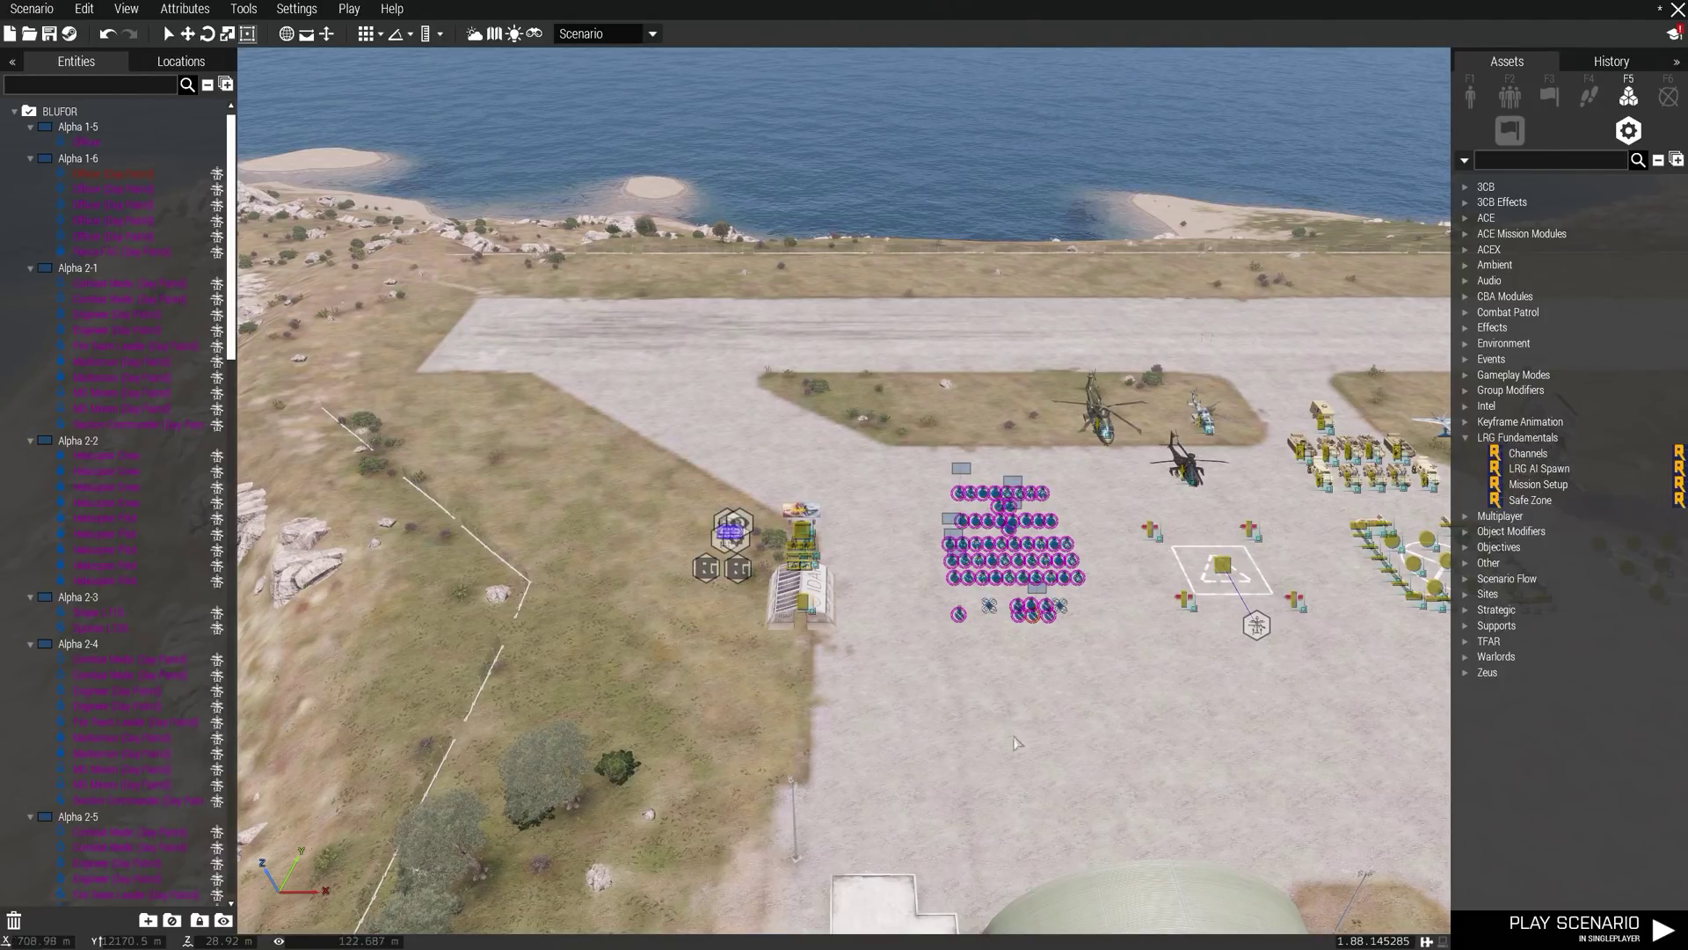
- Move the Channels and Mission Setup modules onto the clear apron in front of the infantry and space them apart
left_click(702, 570)
left_click(737, 569, "ctrl")
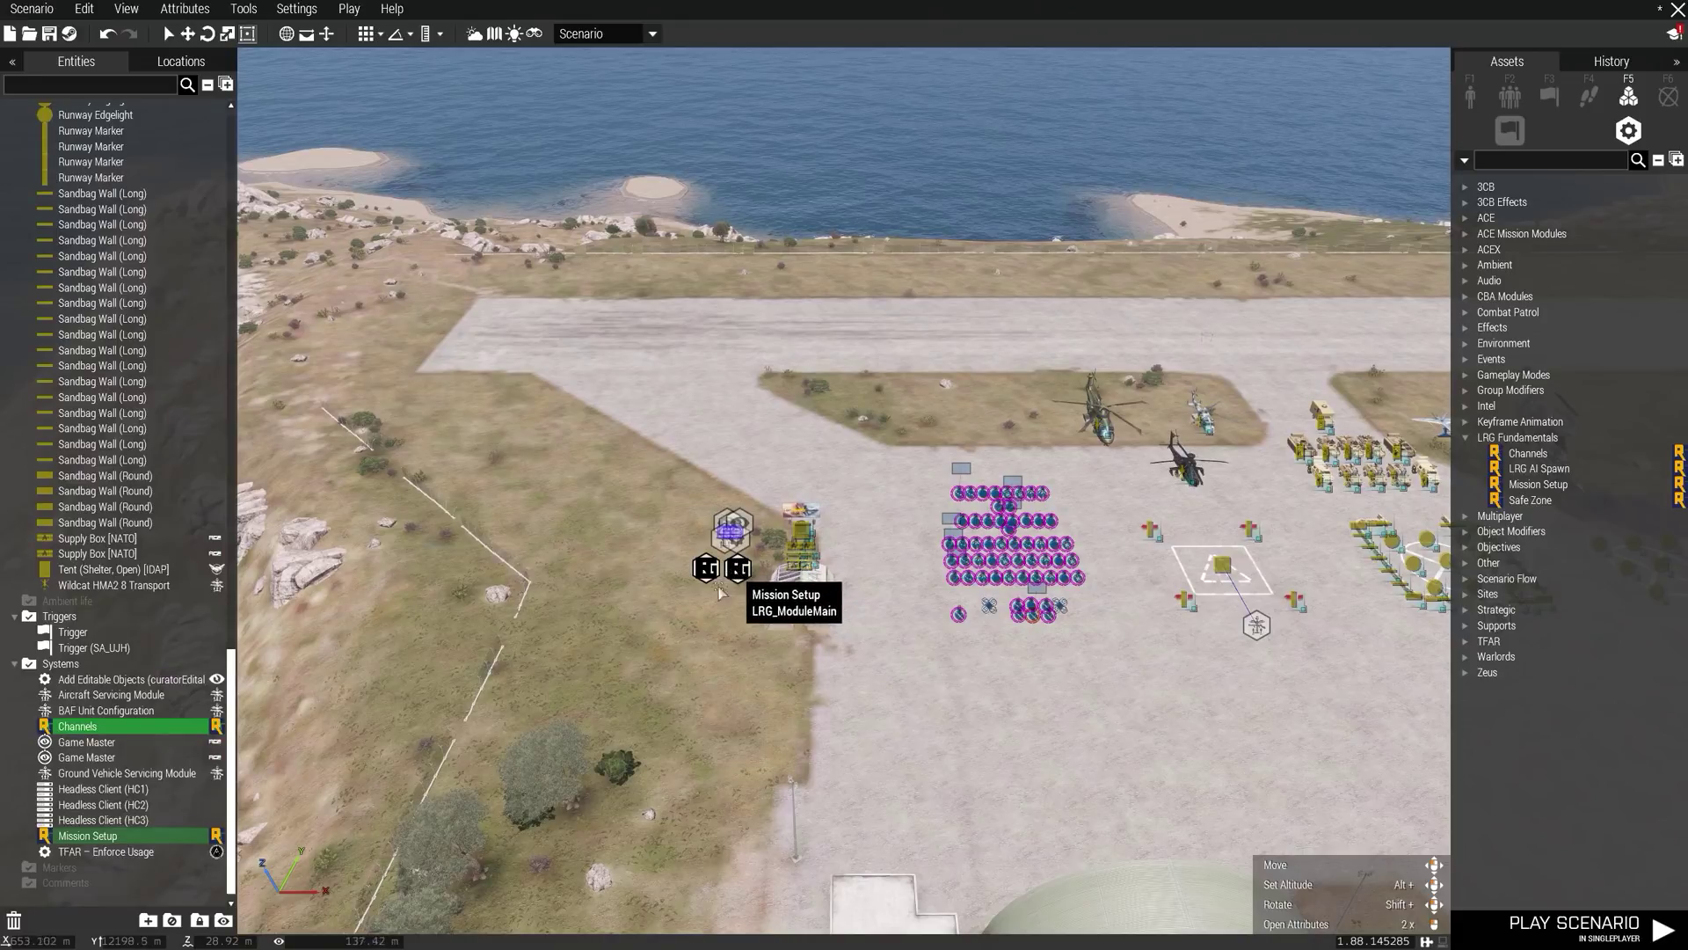
left_click_drag(719, 588, 994, 759)
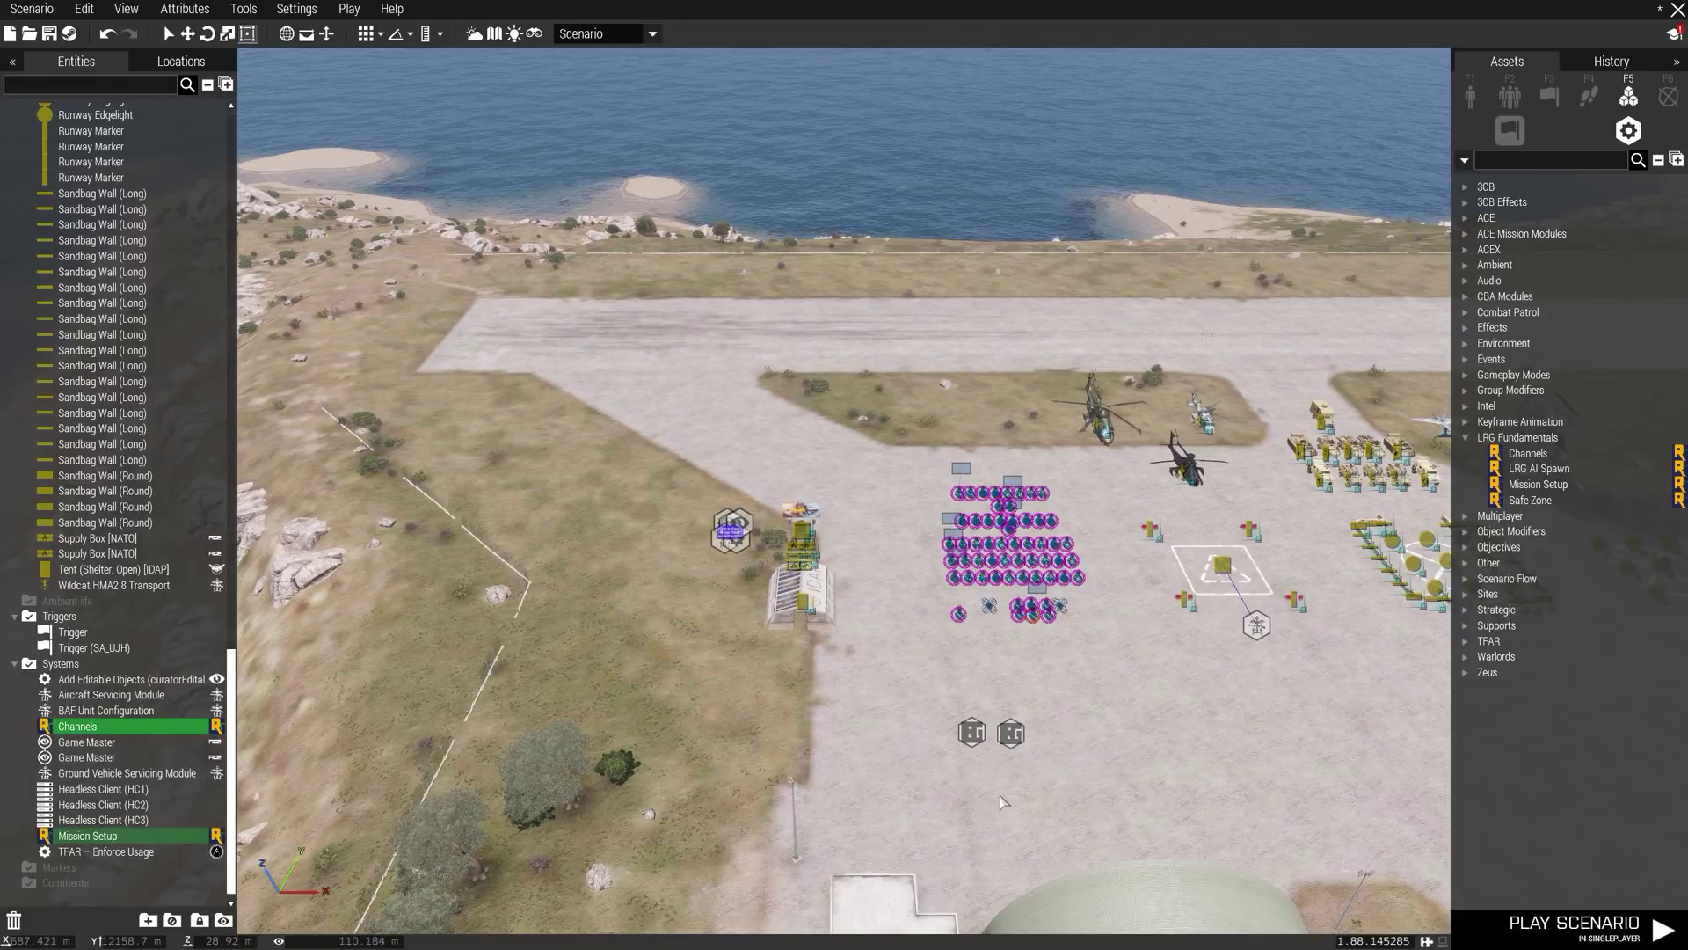
left_click(1000, 795)
scroll(999, 796, "up", 2)
key("d")
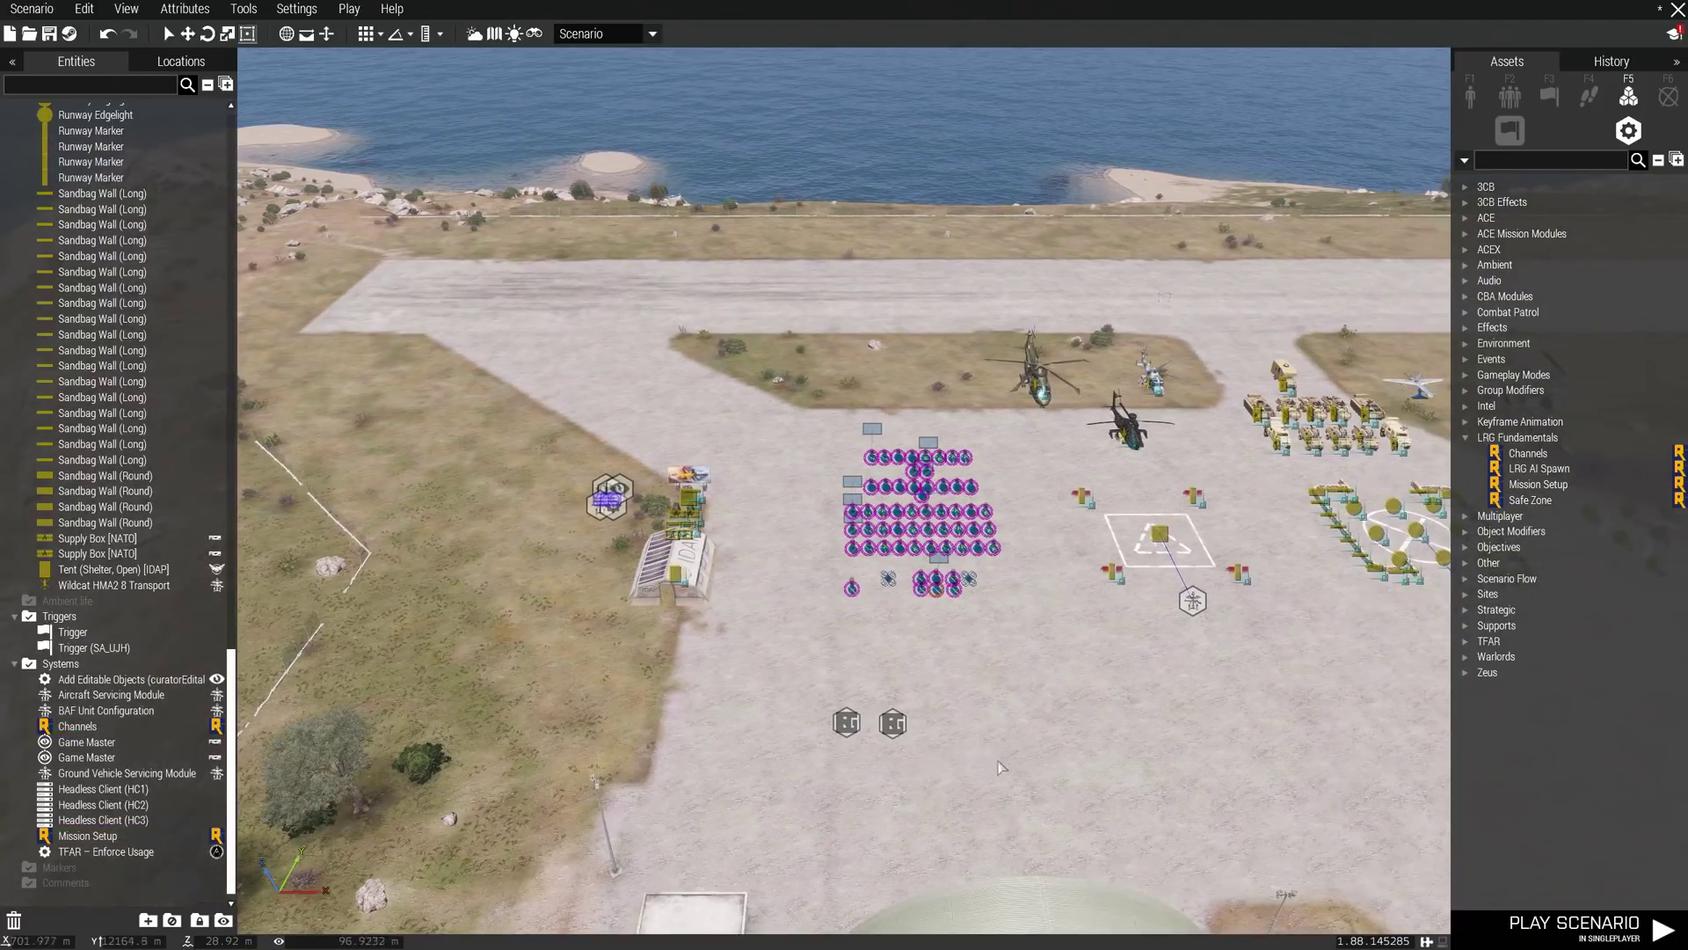
left_click_drag(894, 750, 939, 733)
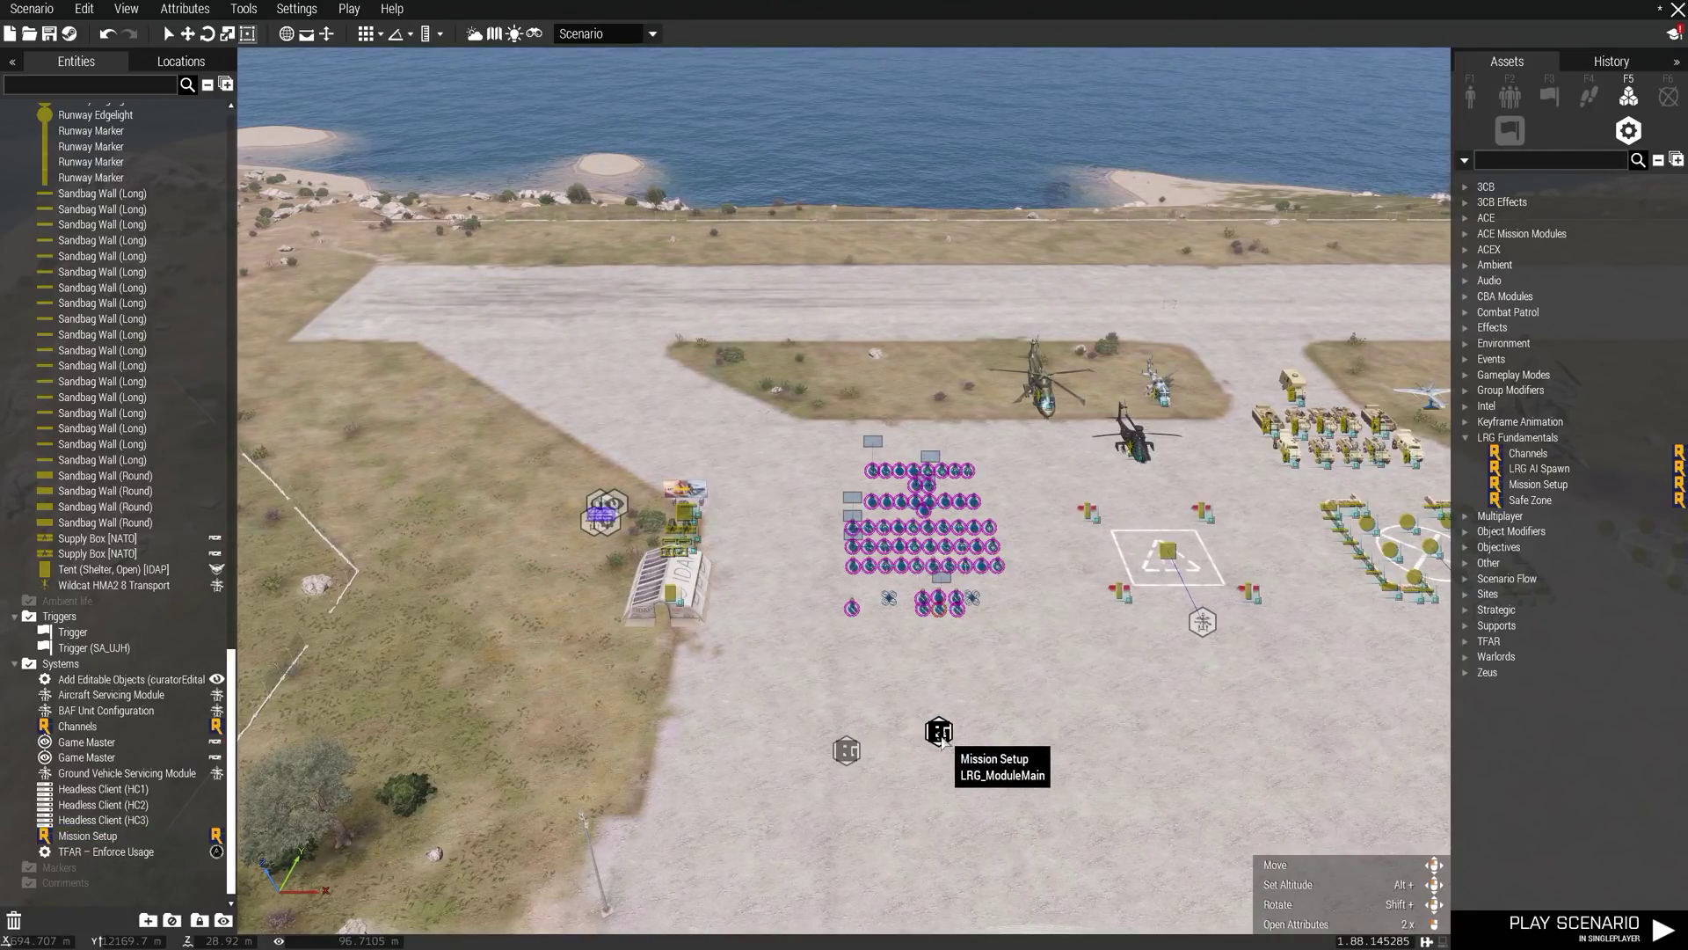
- Review the Mission Setup module's specific settings, including view distance, dynamic weather and TFAR range, and accept them
double_click(942, 744)
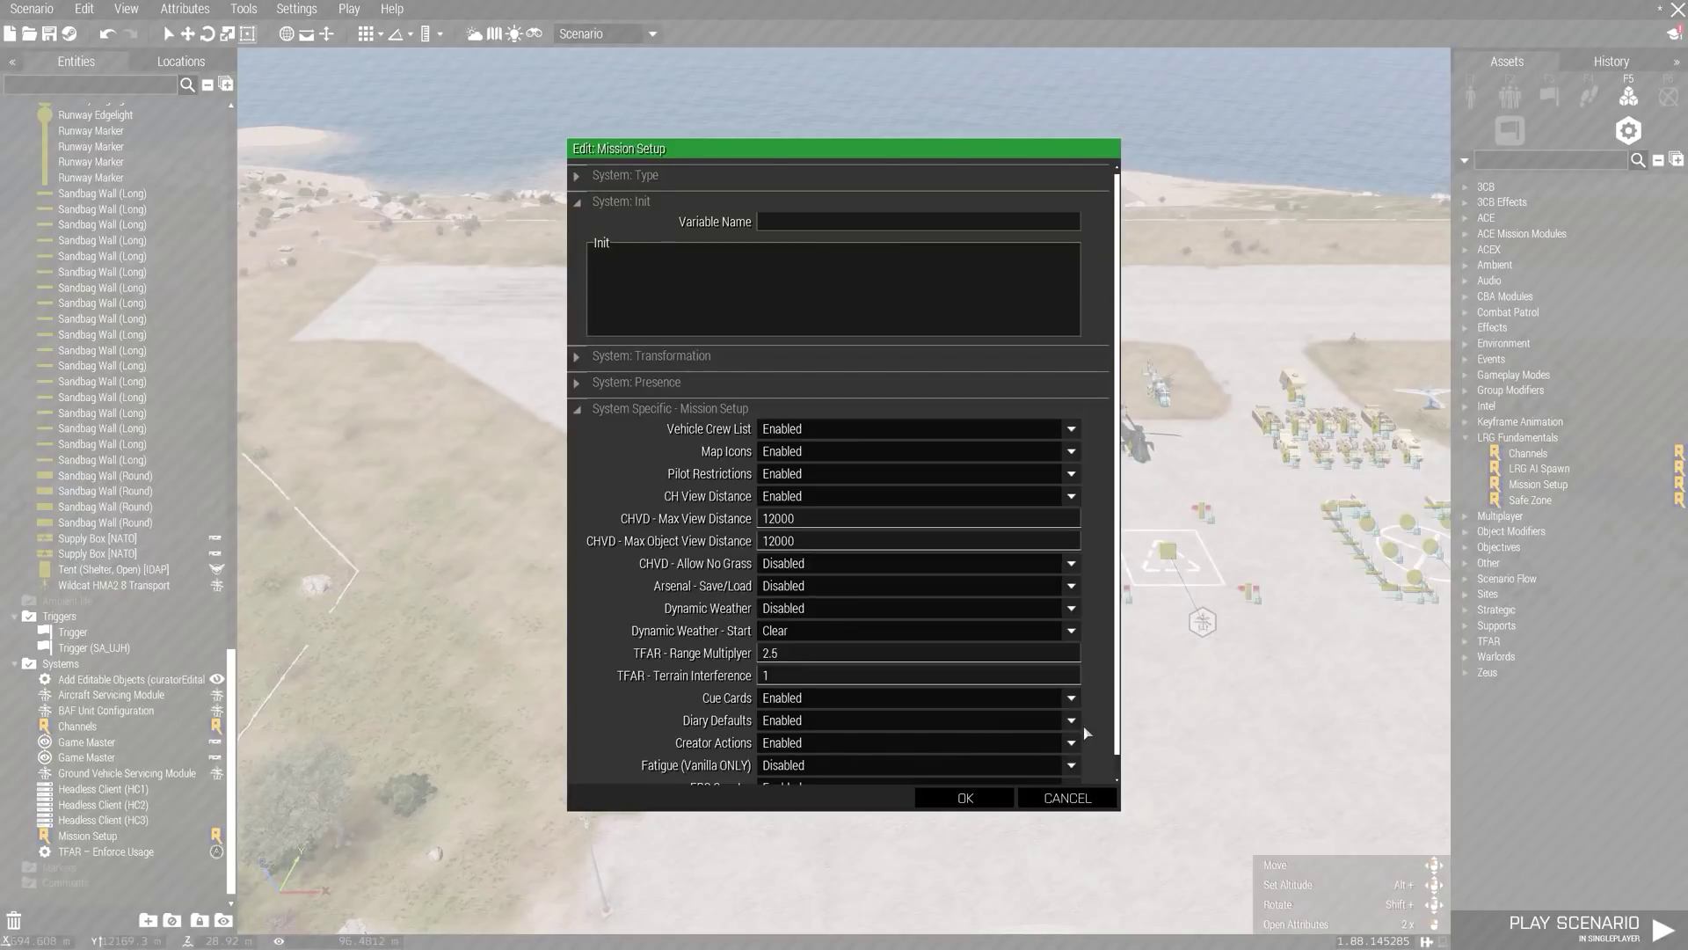
scroll(1053, 770, "down", 1)
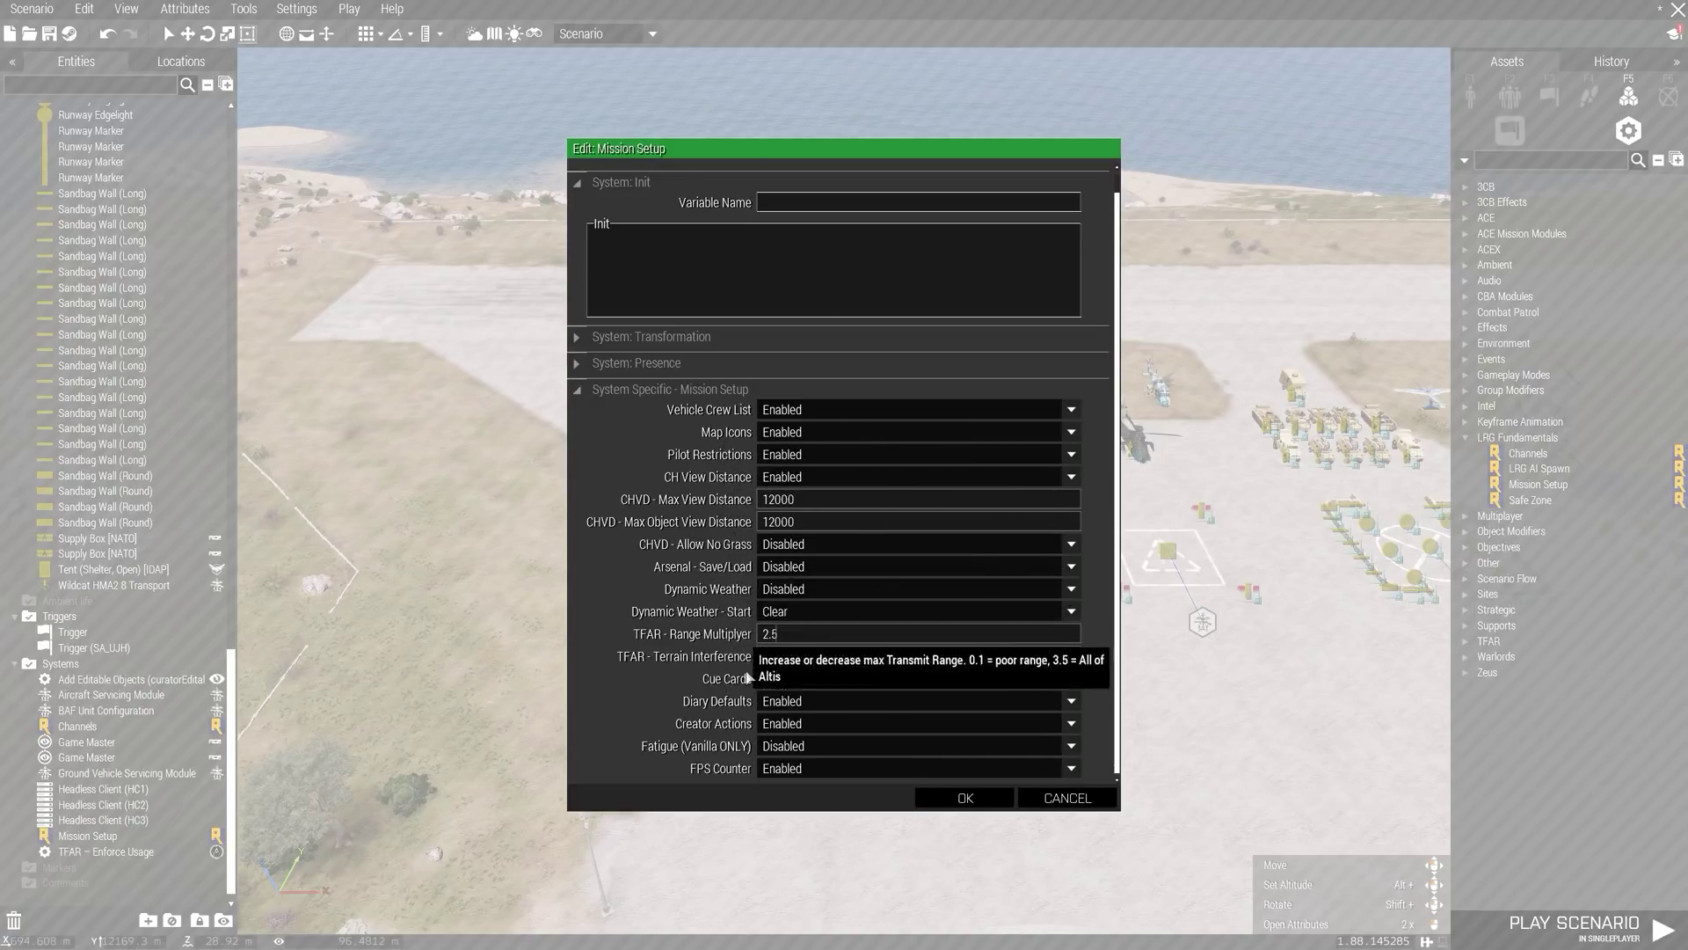
left_click(941, 802)
- Review the Channels module's text, voice and duration settings for each chat channel and accept them
left_click_drag(846, 746, 1023, 730)
double_click(1024, 734)
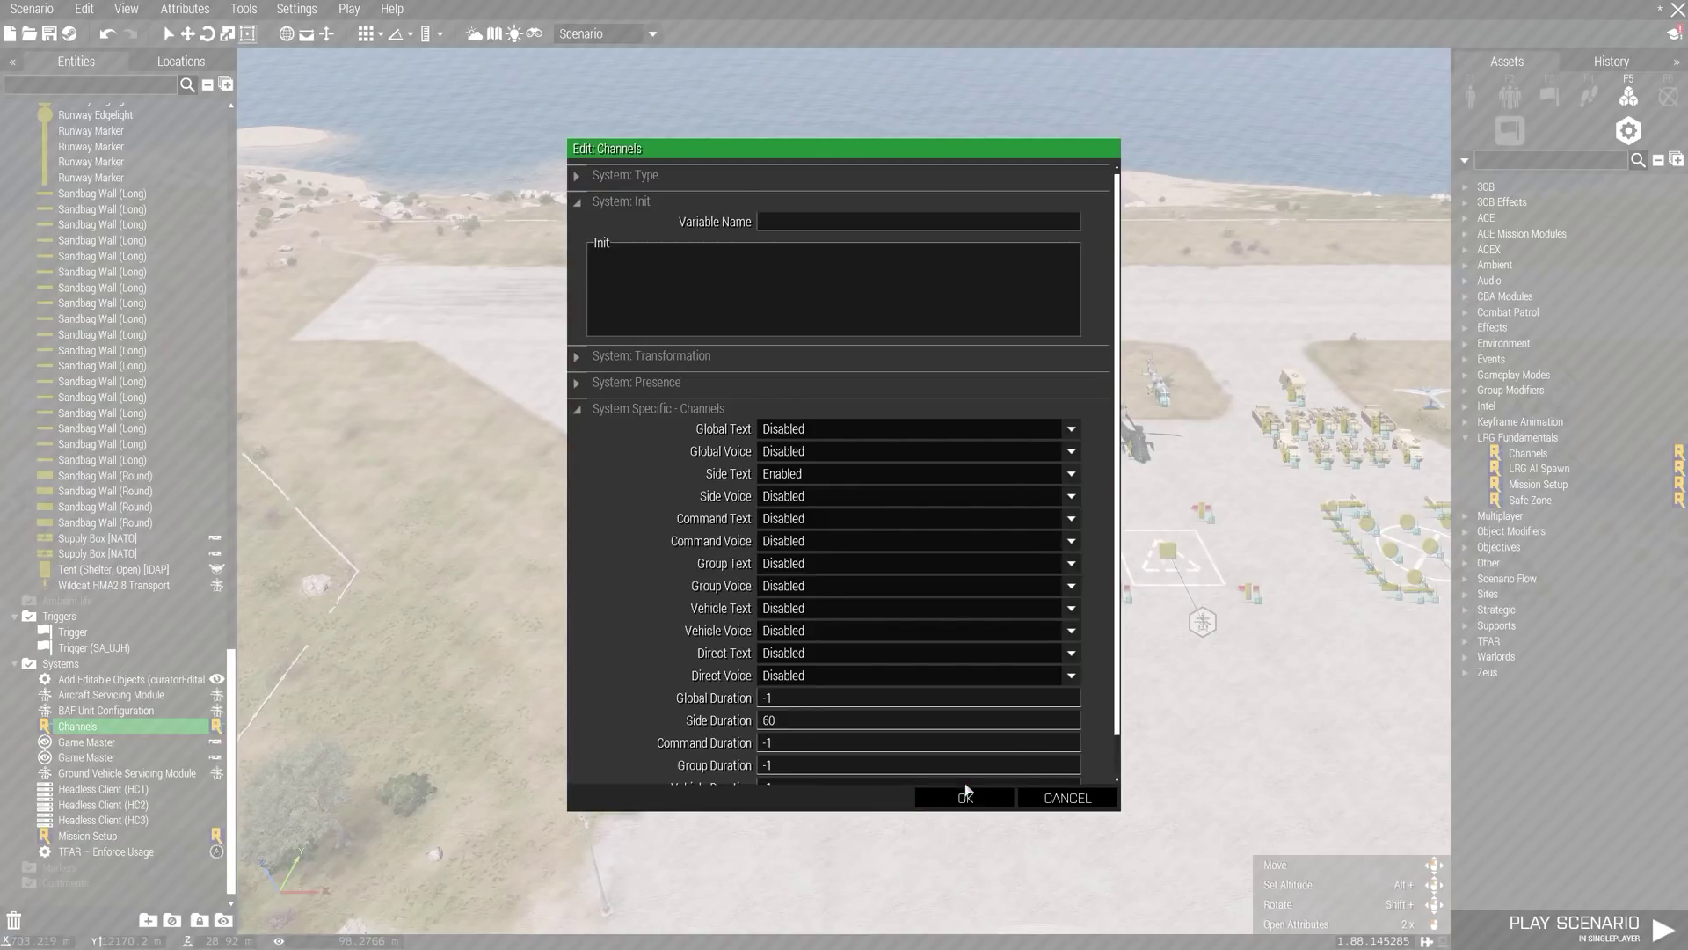
scroll(965, 791, "down", 1)
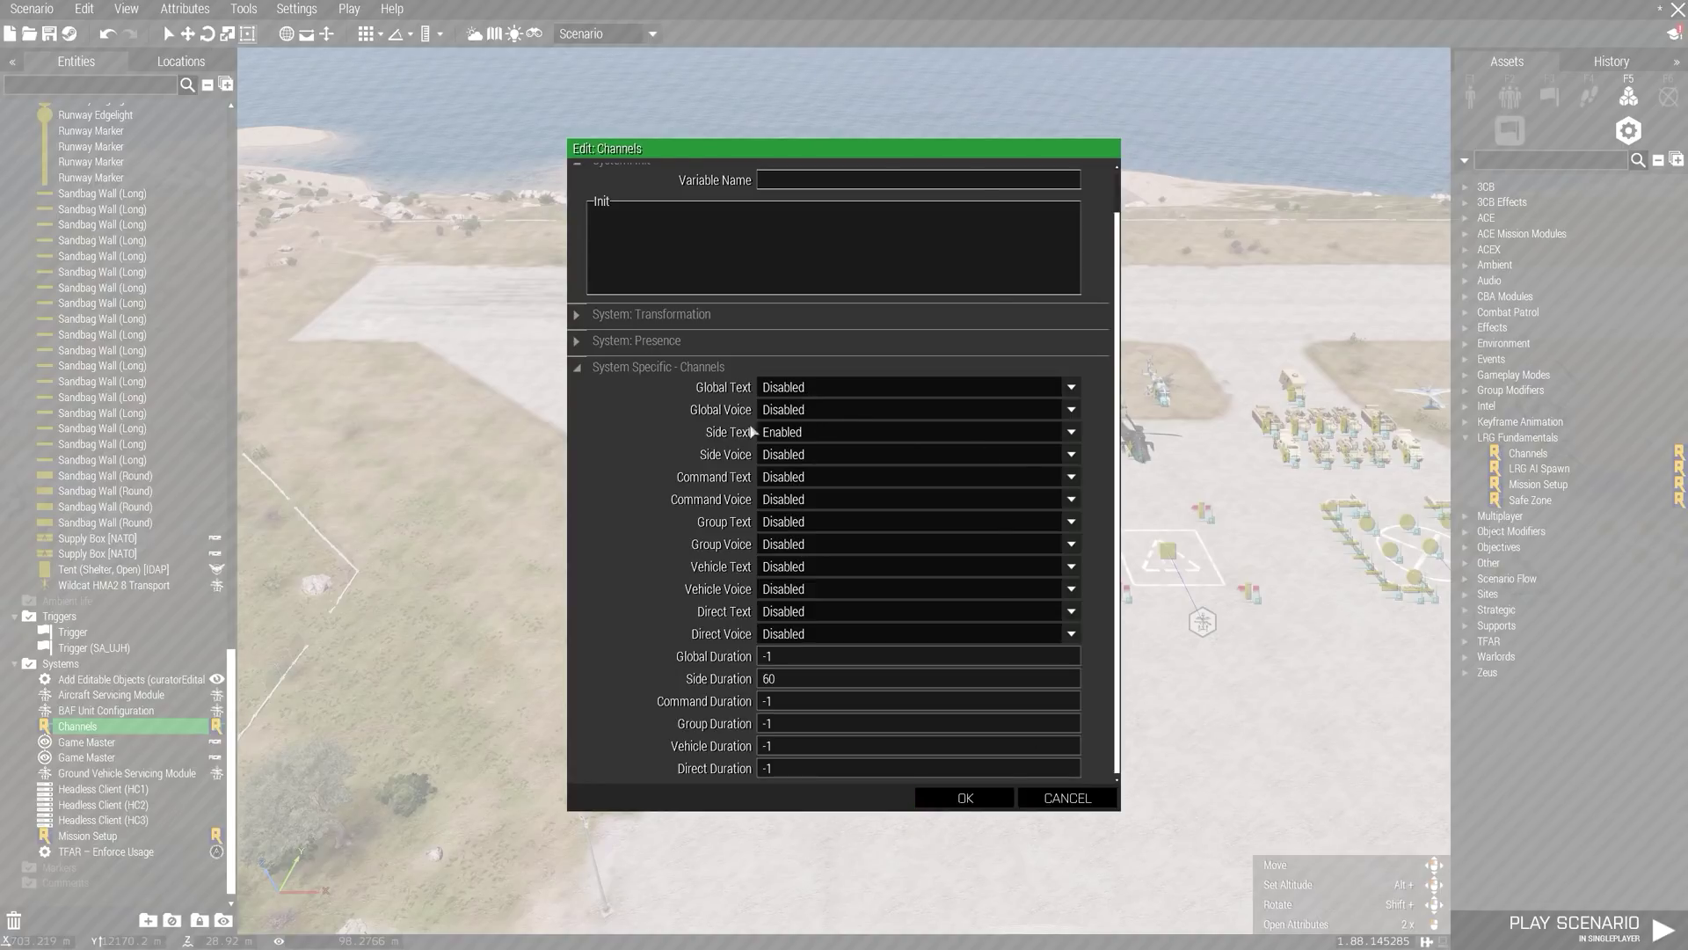
mouse_move(737, 407)
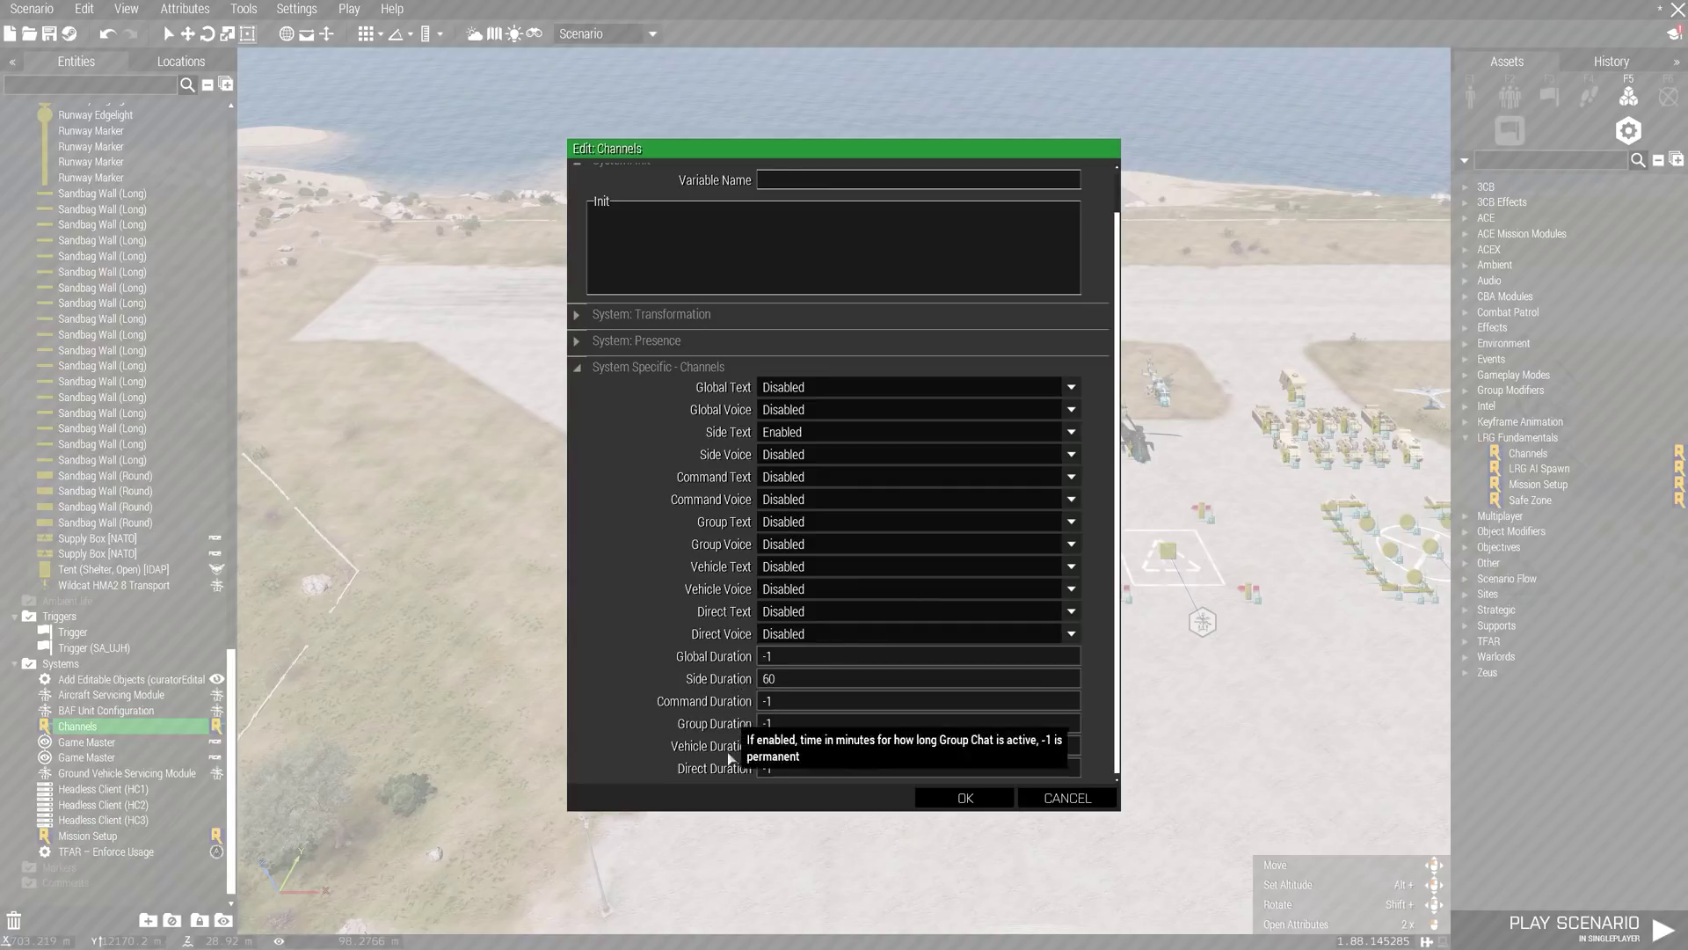
mouse_move(699, 678)
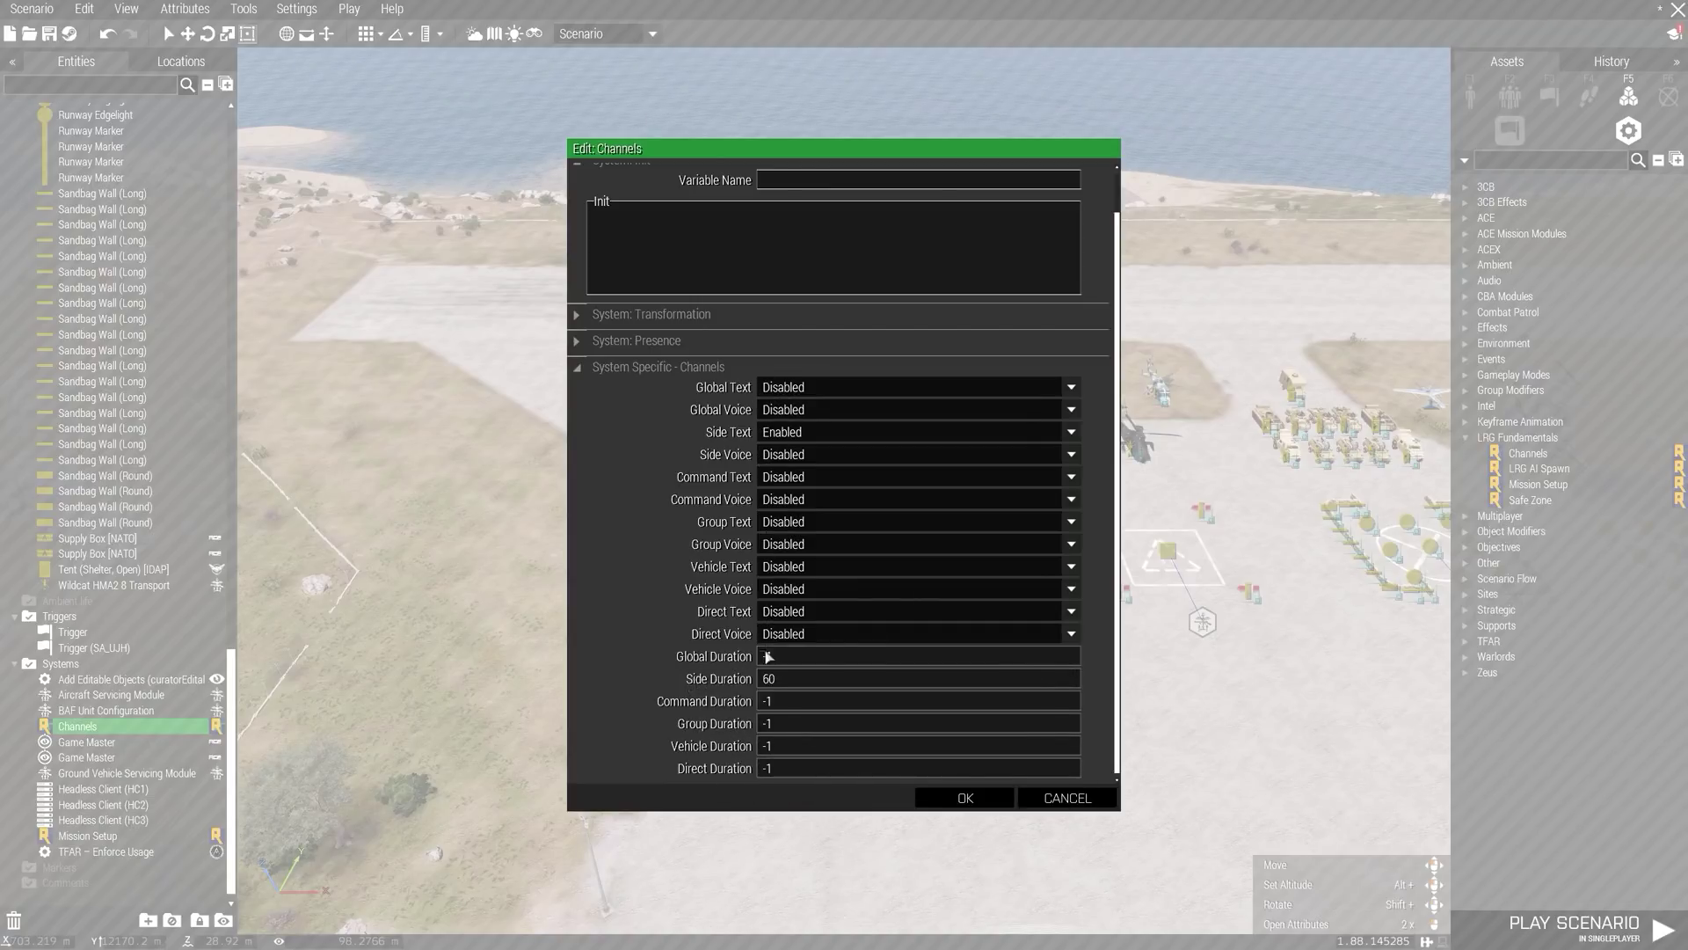
mouse_move(703, 449)
scroll(898, 740, "up", 1)
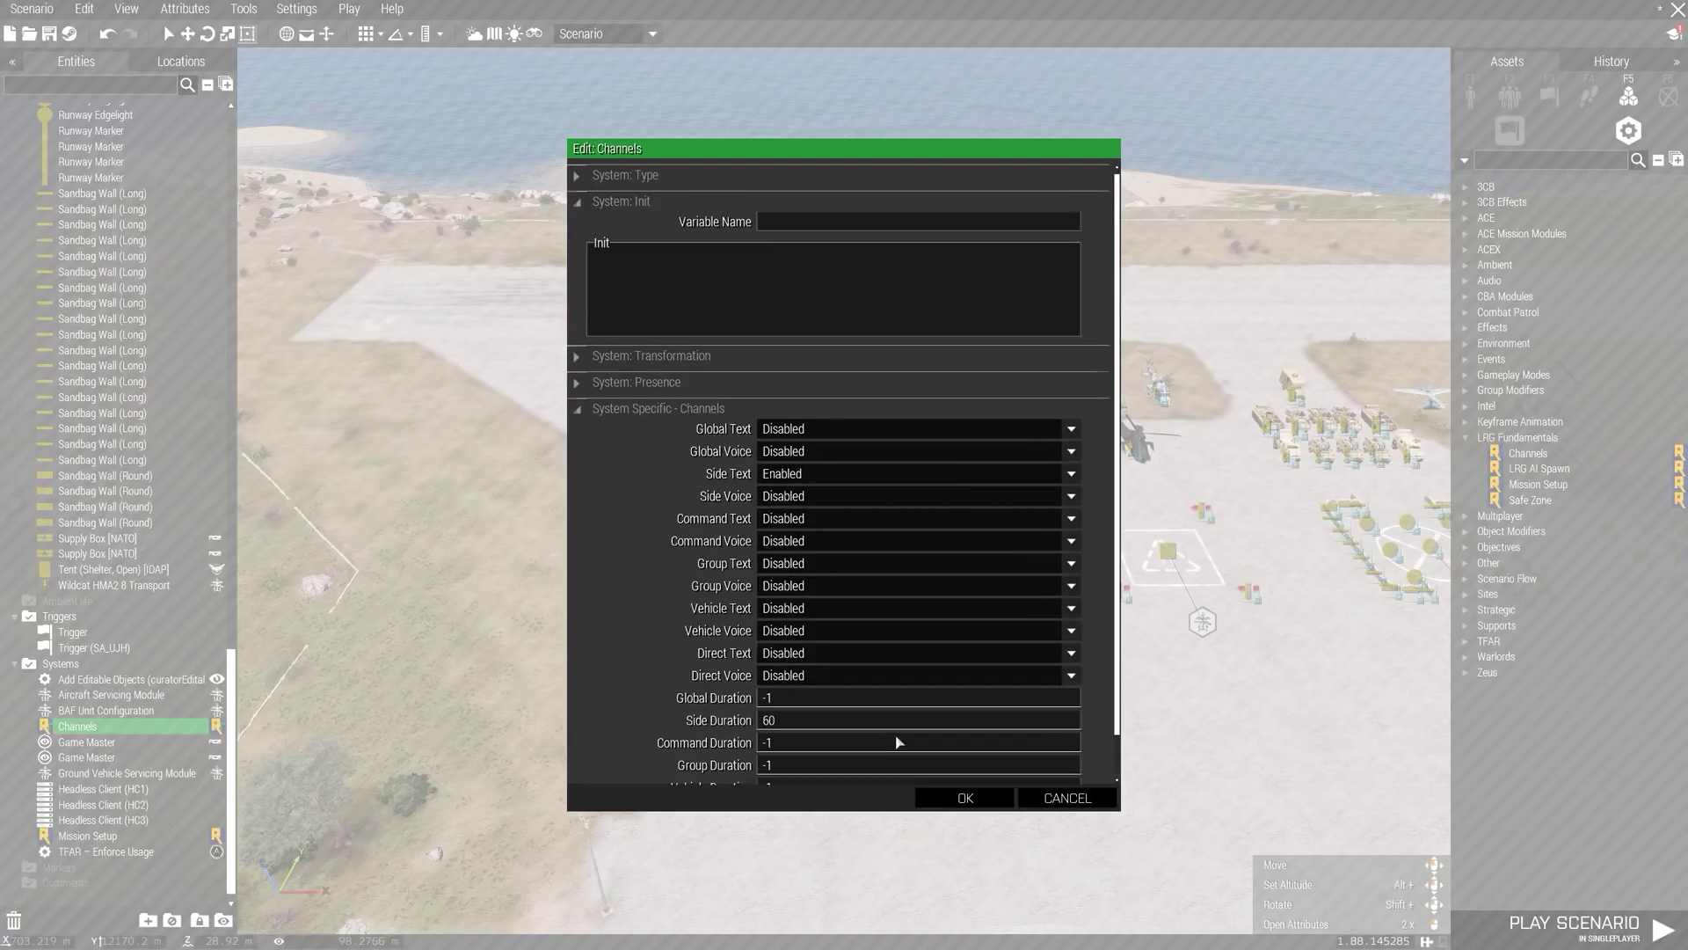
scroll(898, 740, "down", 1)
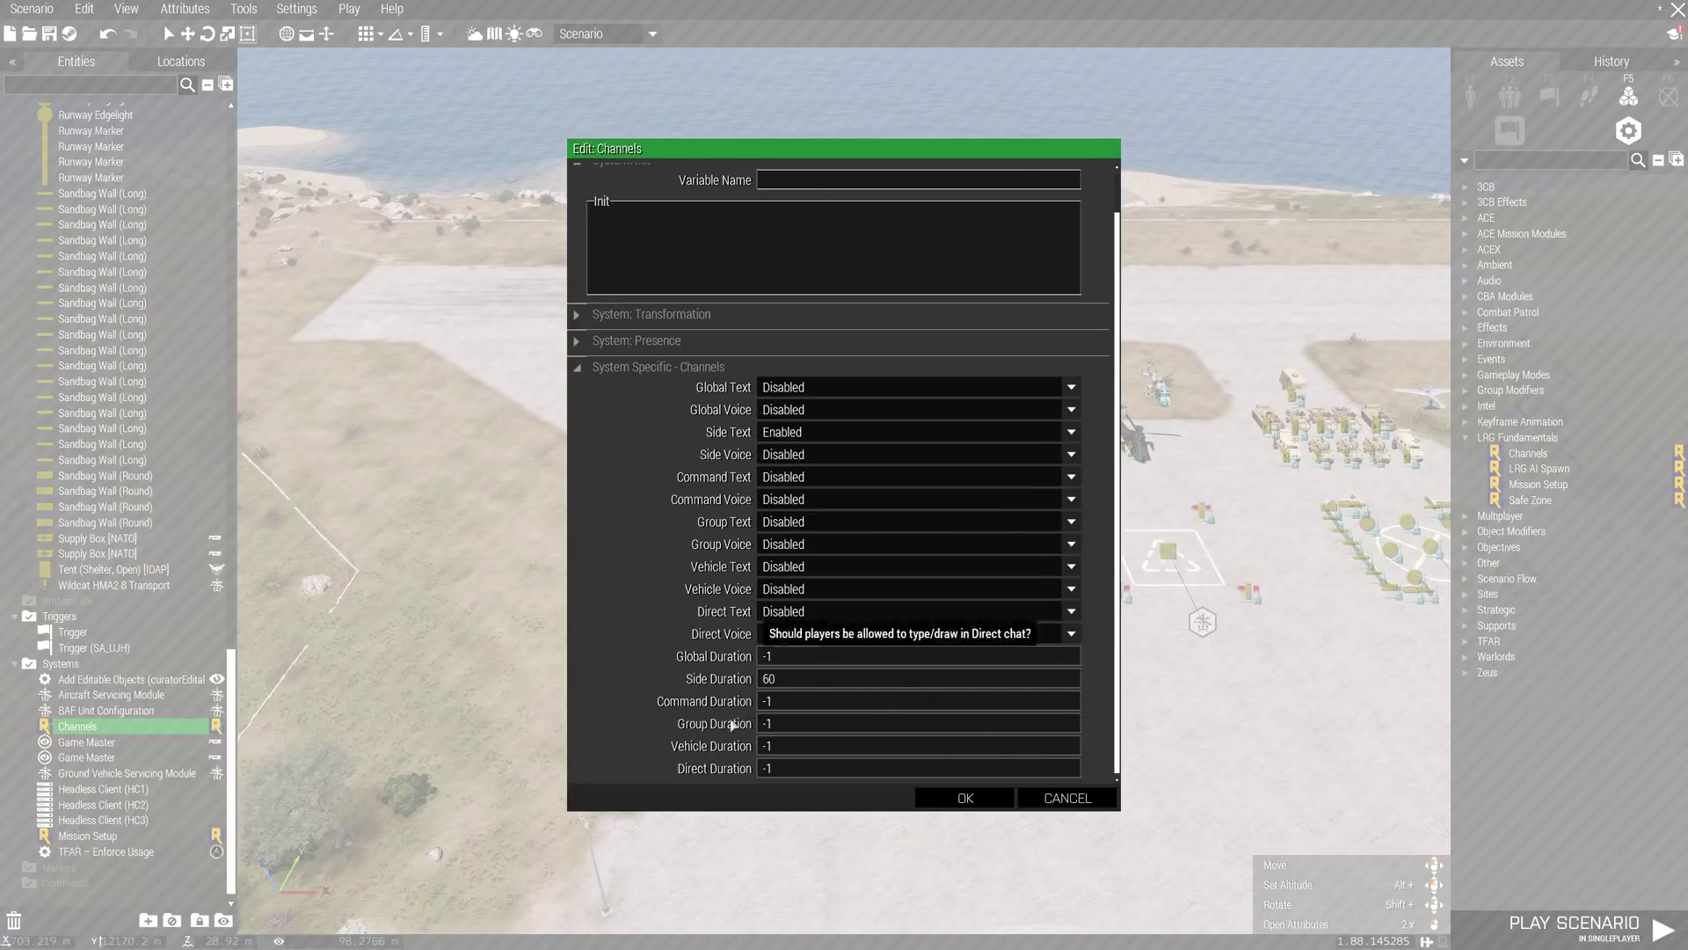
left_click(964, 798)
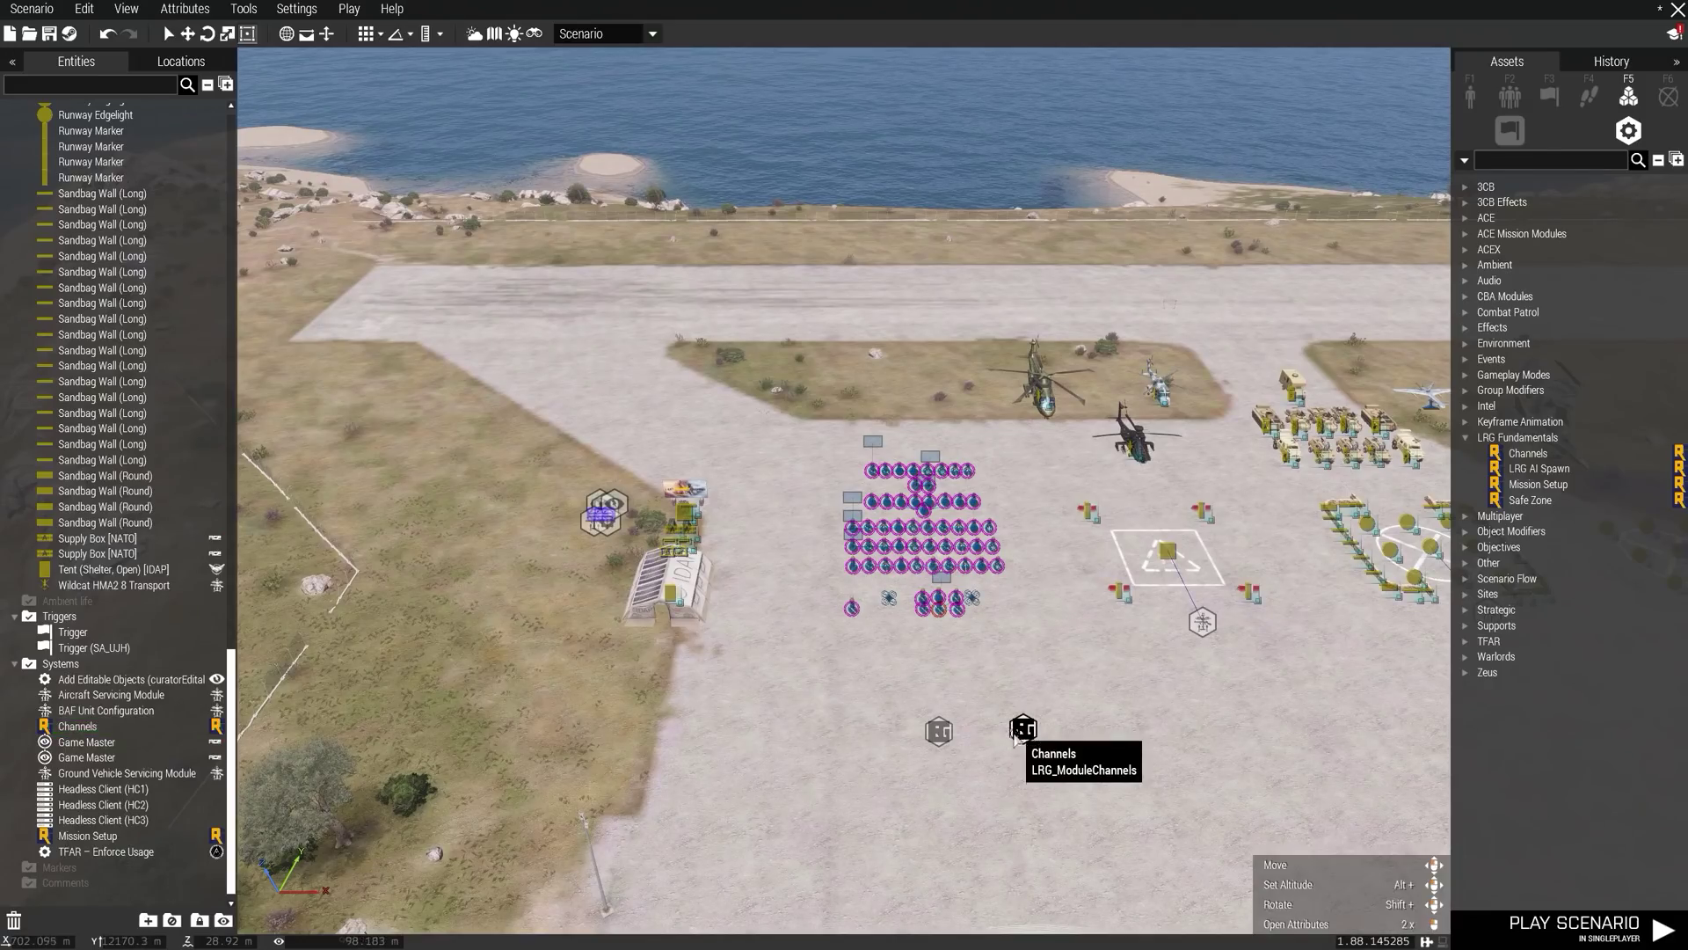
left_click(1014, 791)
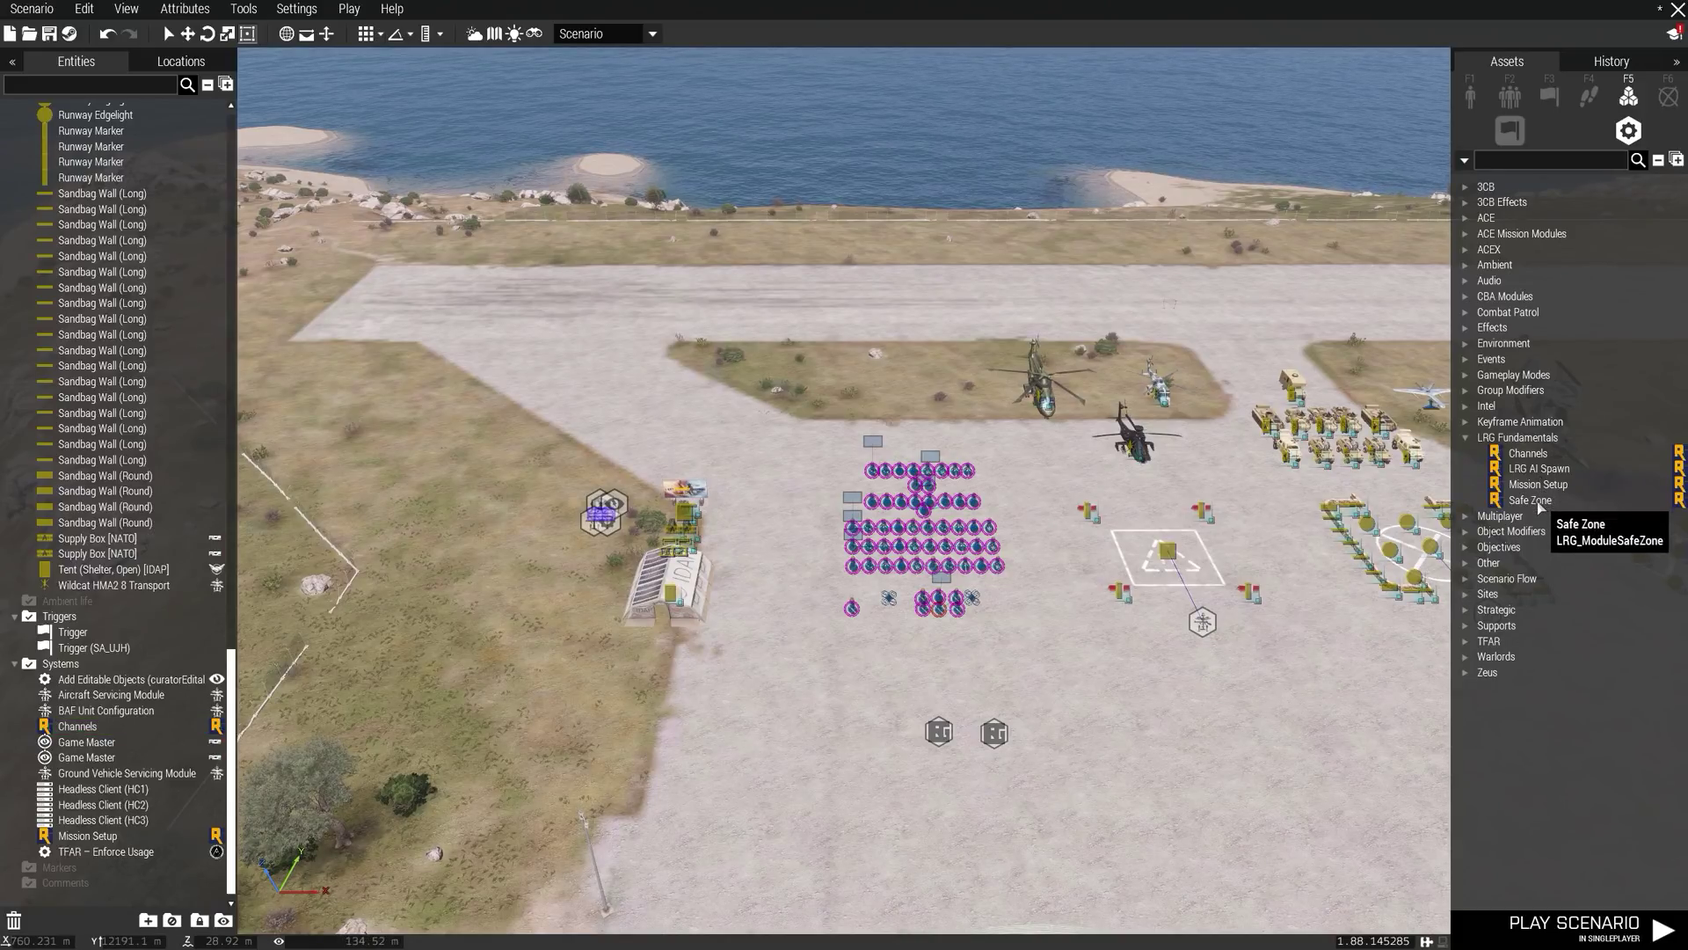
- Place an LRG Fundamentals Safe Zone module on the apron between the helipad and the parked vehicles
left_click(1535, 501)
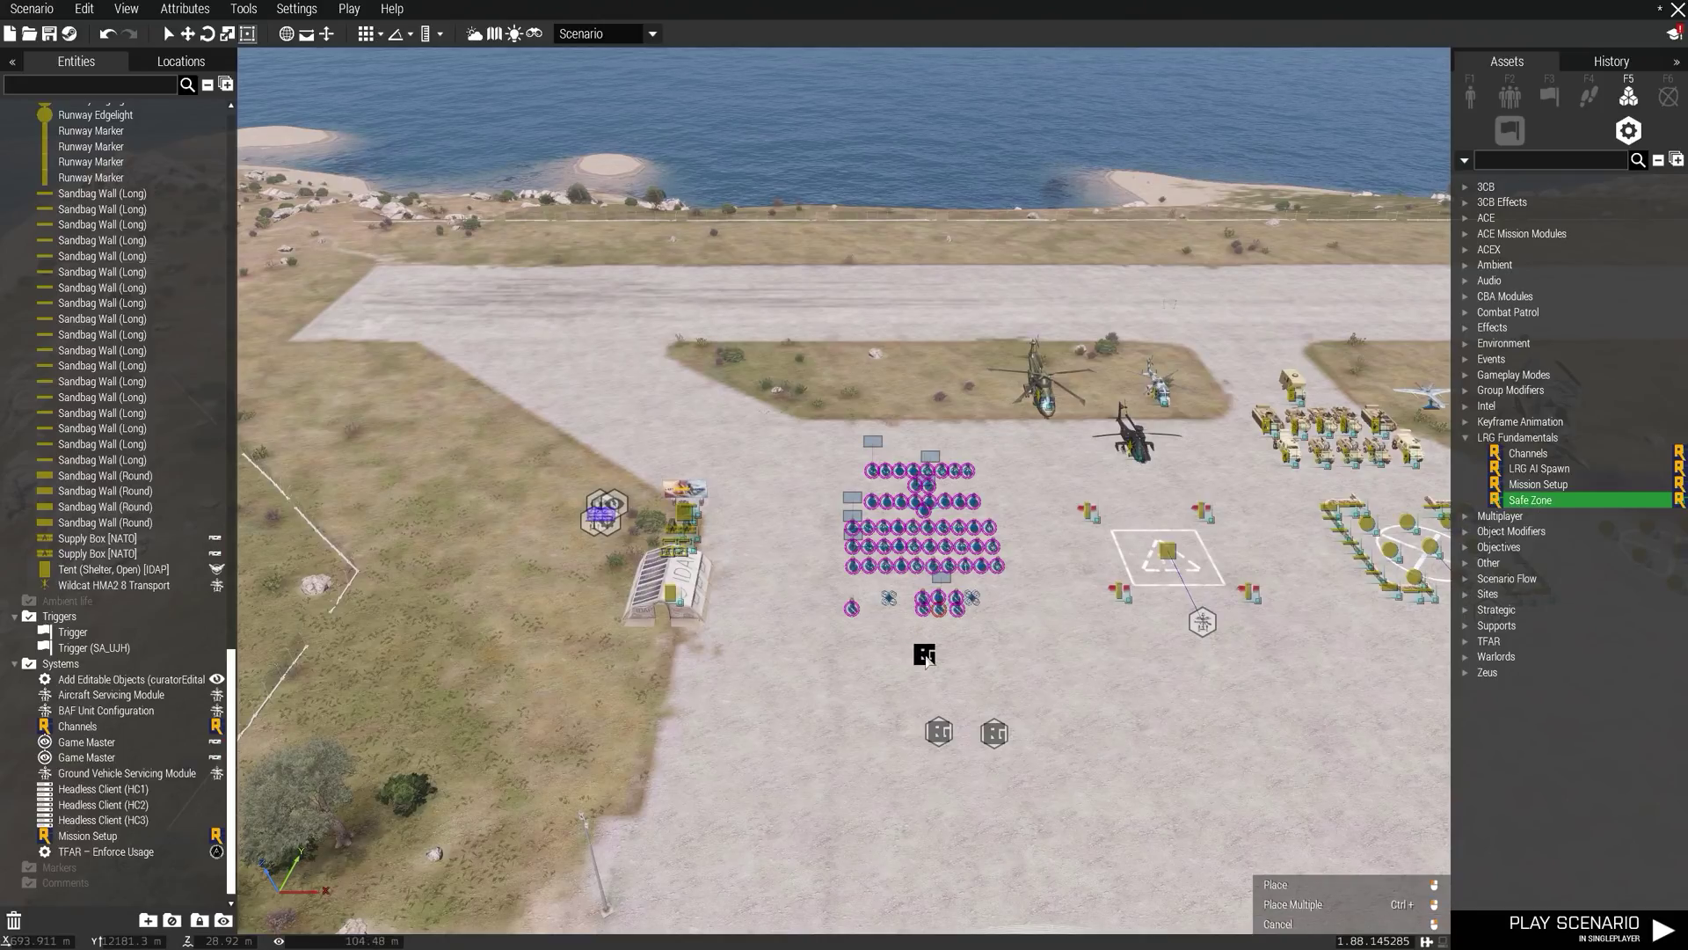
scroll(925, 658, "up", 1)
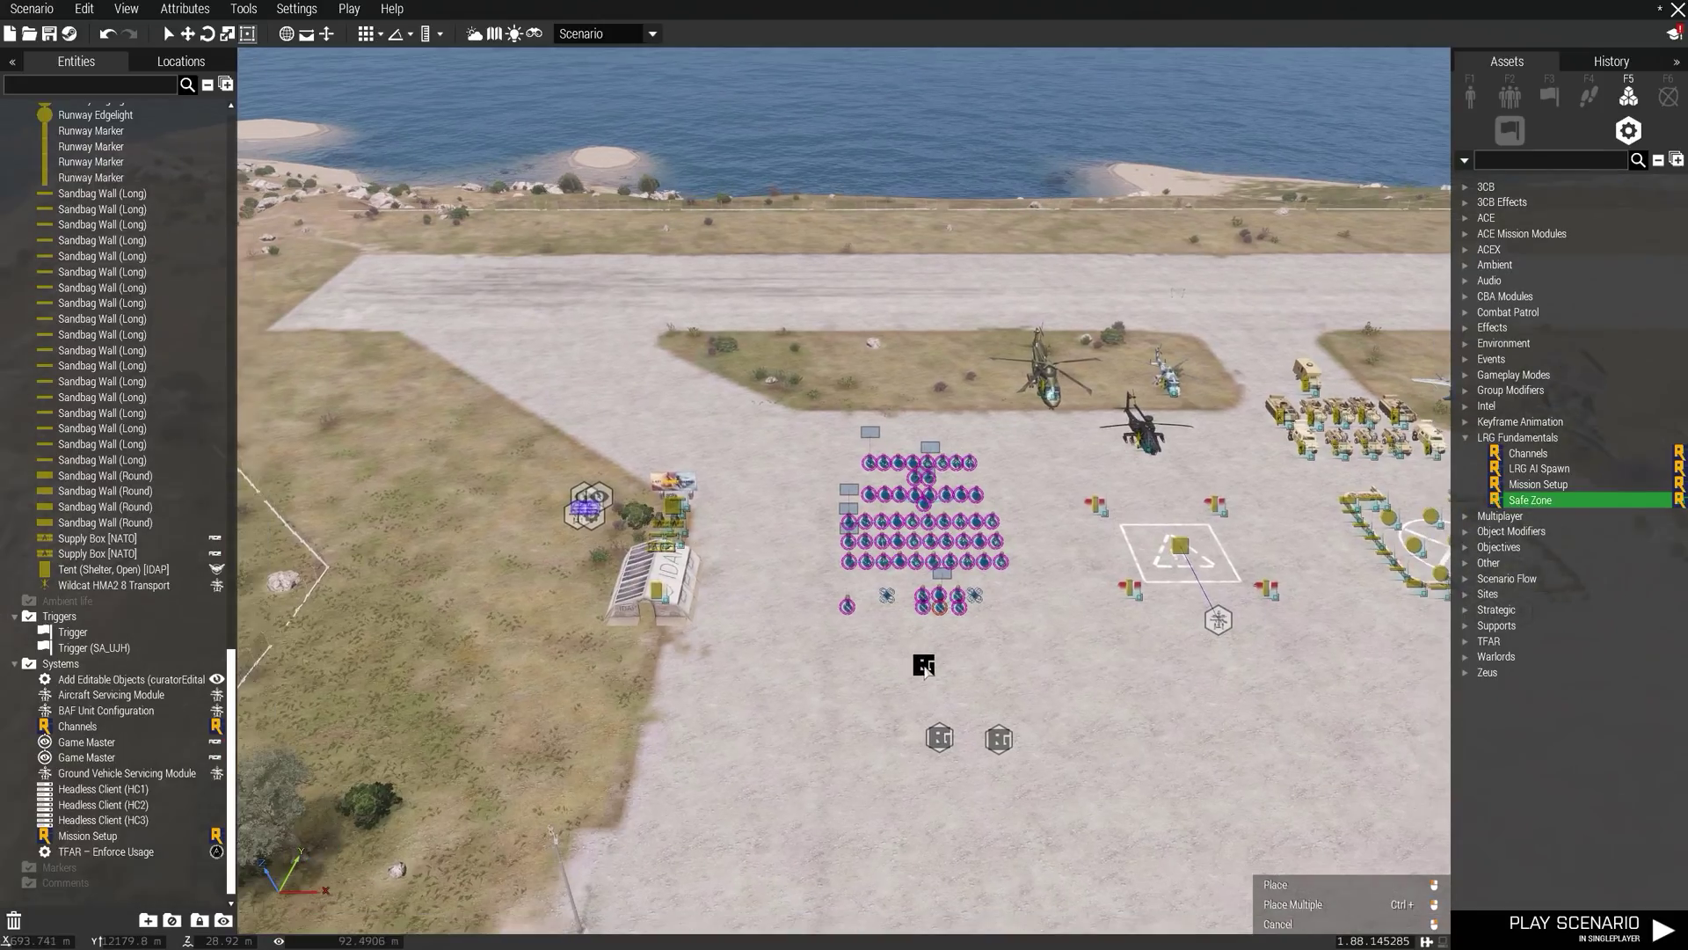
scroll(1154, 703, "up", 1)
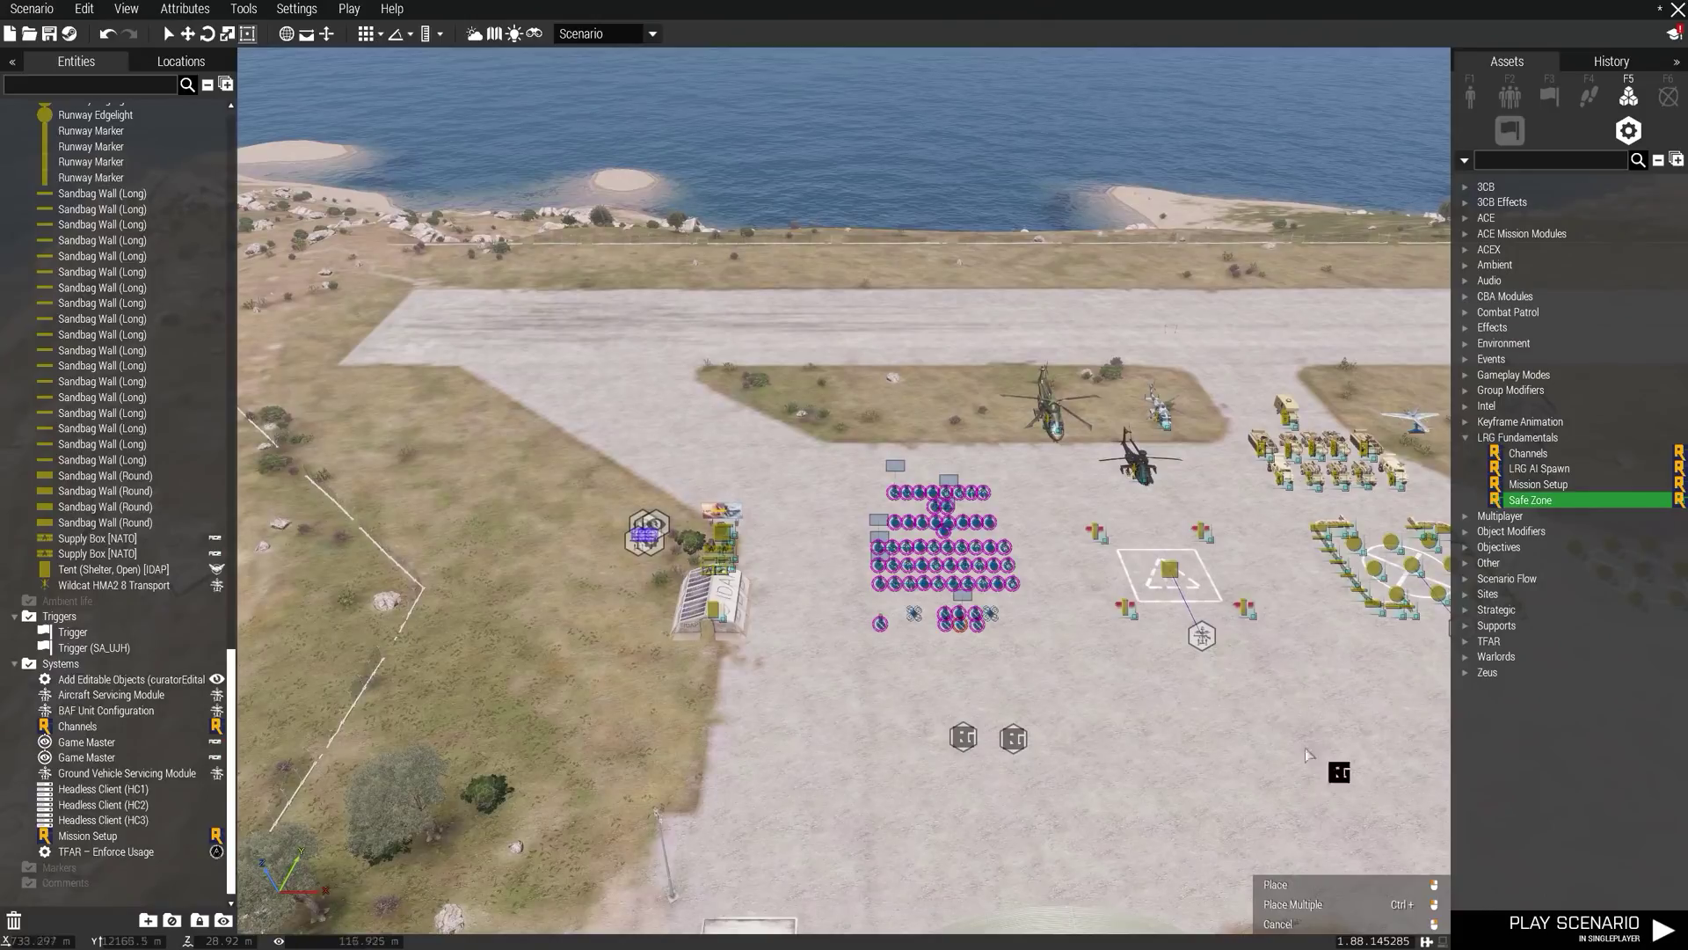
left_click(1286, 573)
- Review the Safe Zone module's state, size and duration settings, keep the zone enabled, and accept them
double_click(1285, 572)
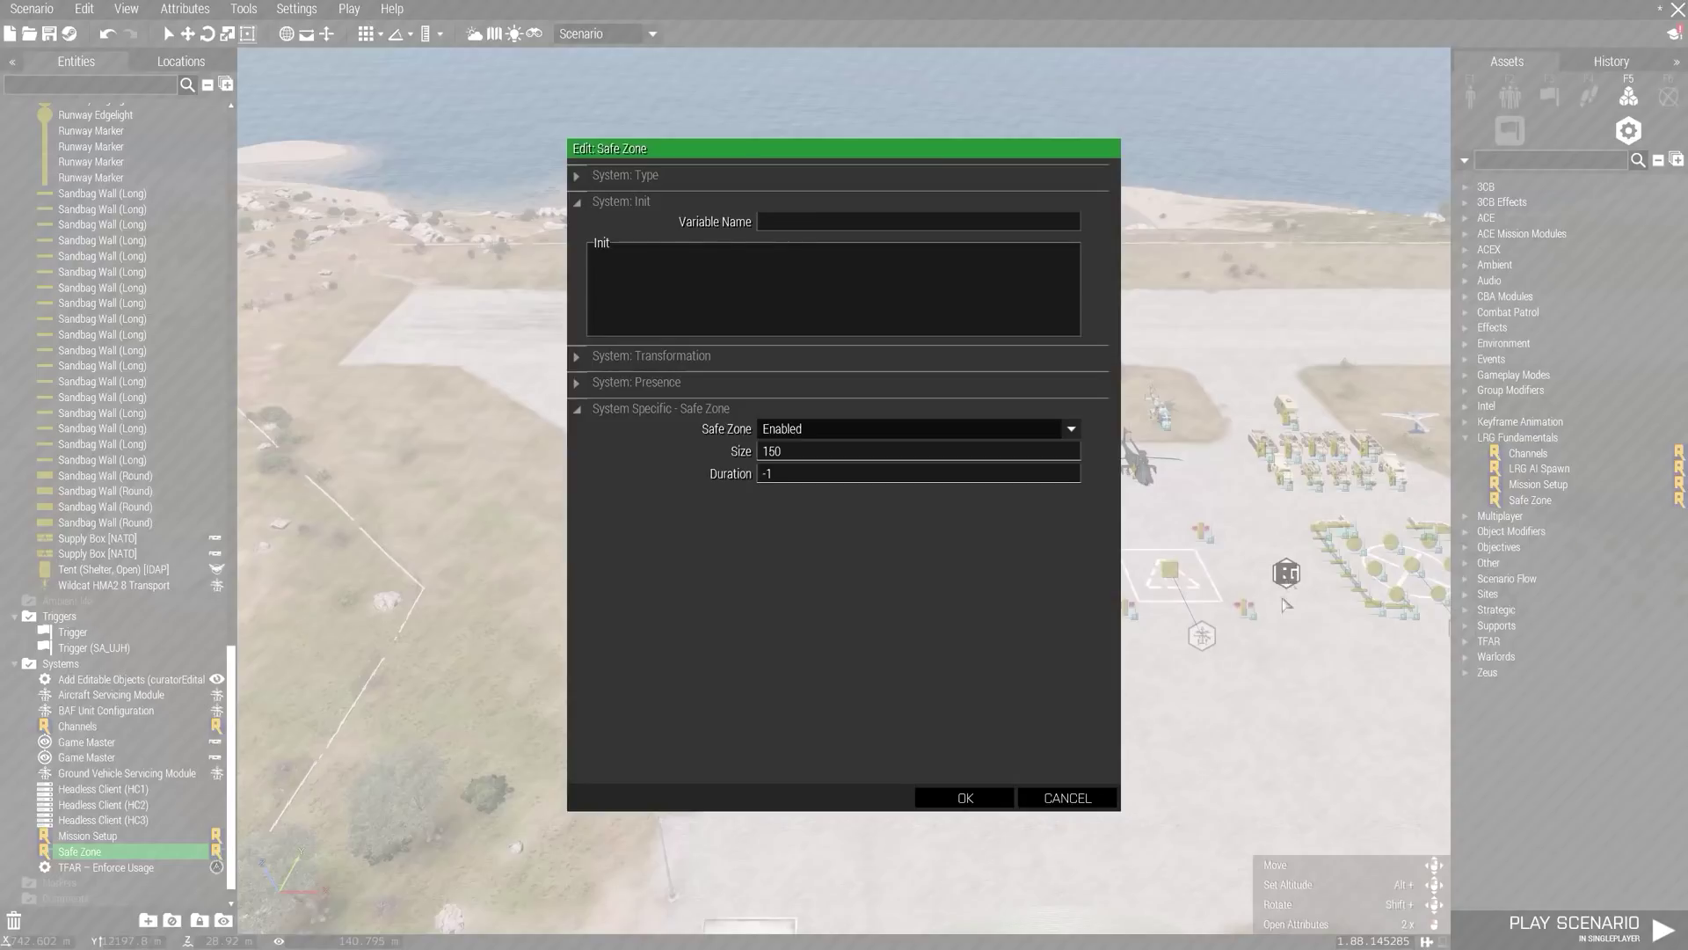
left_click(806, 431)
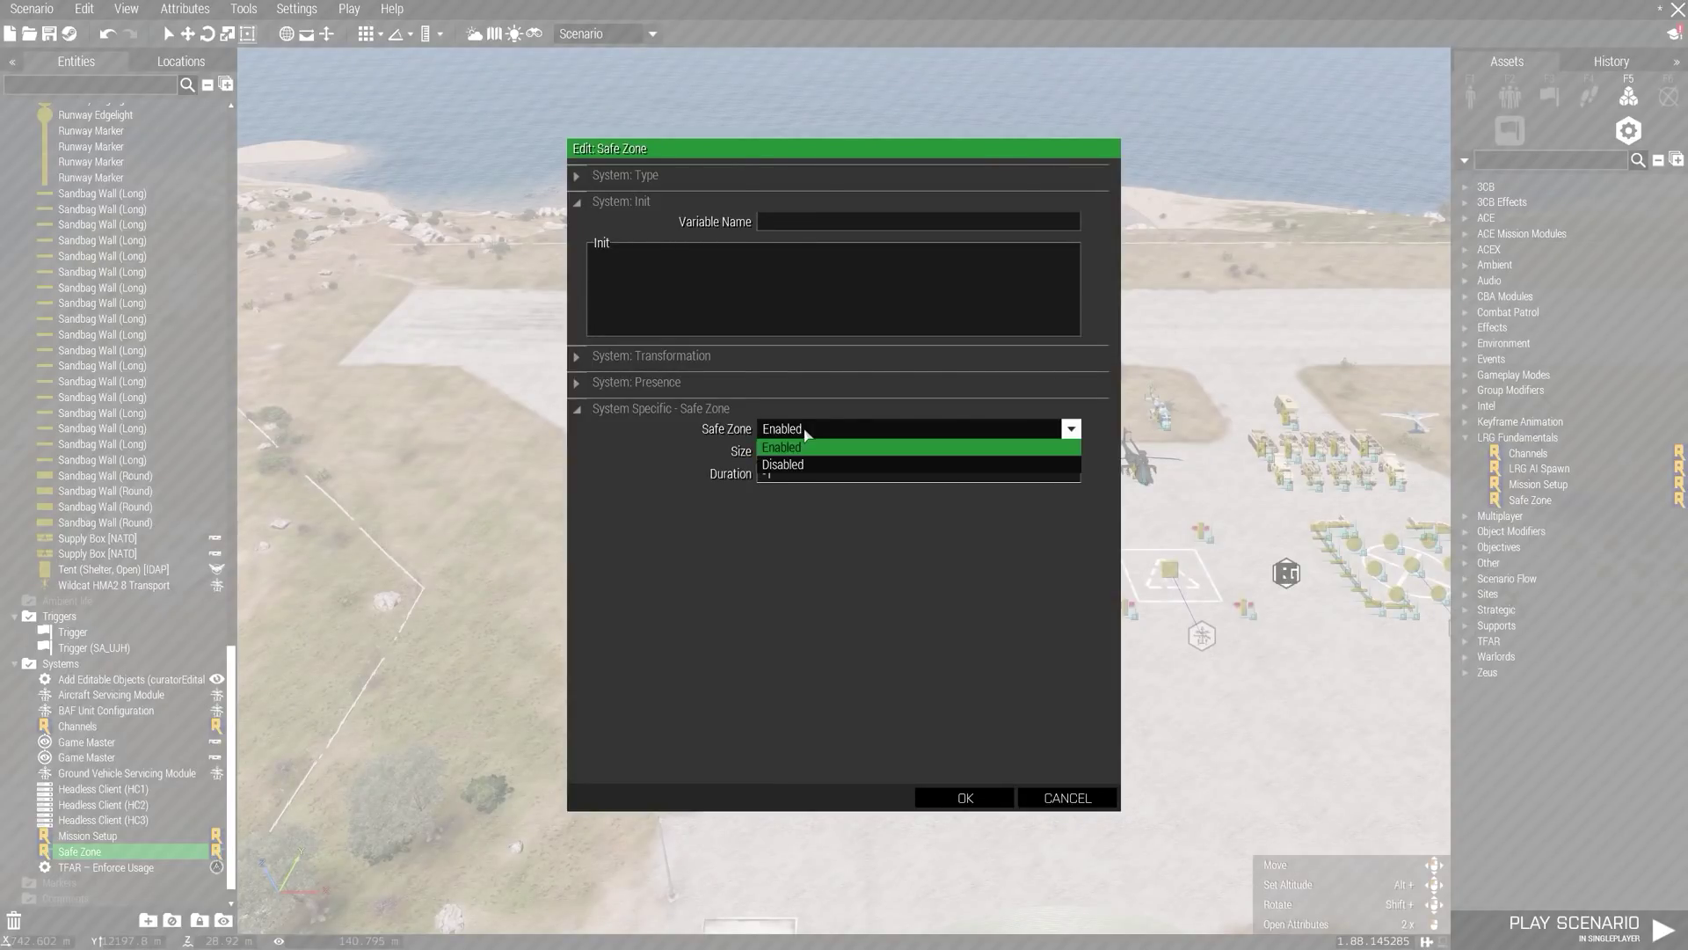
left_click(810, 432)
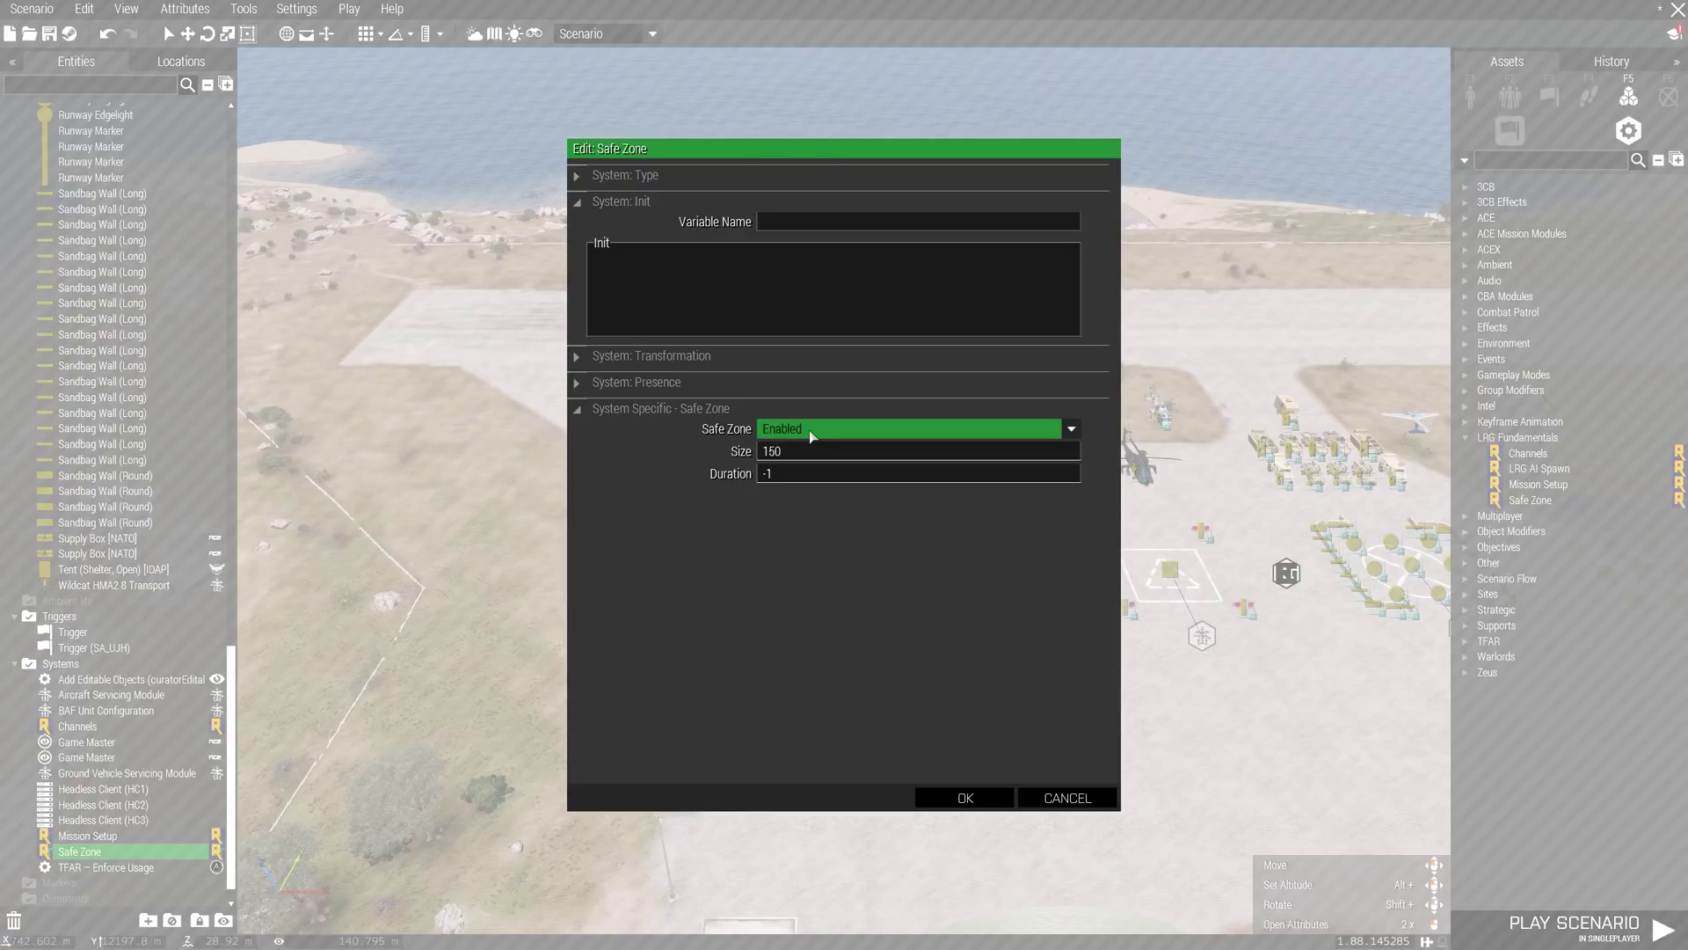
left_click(810, 433)
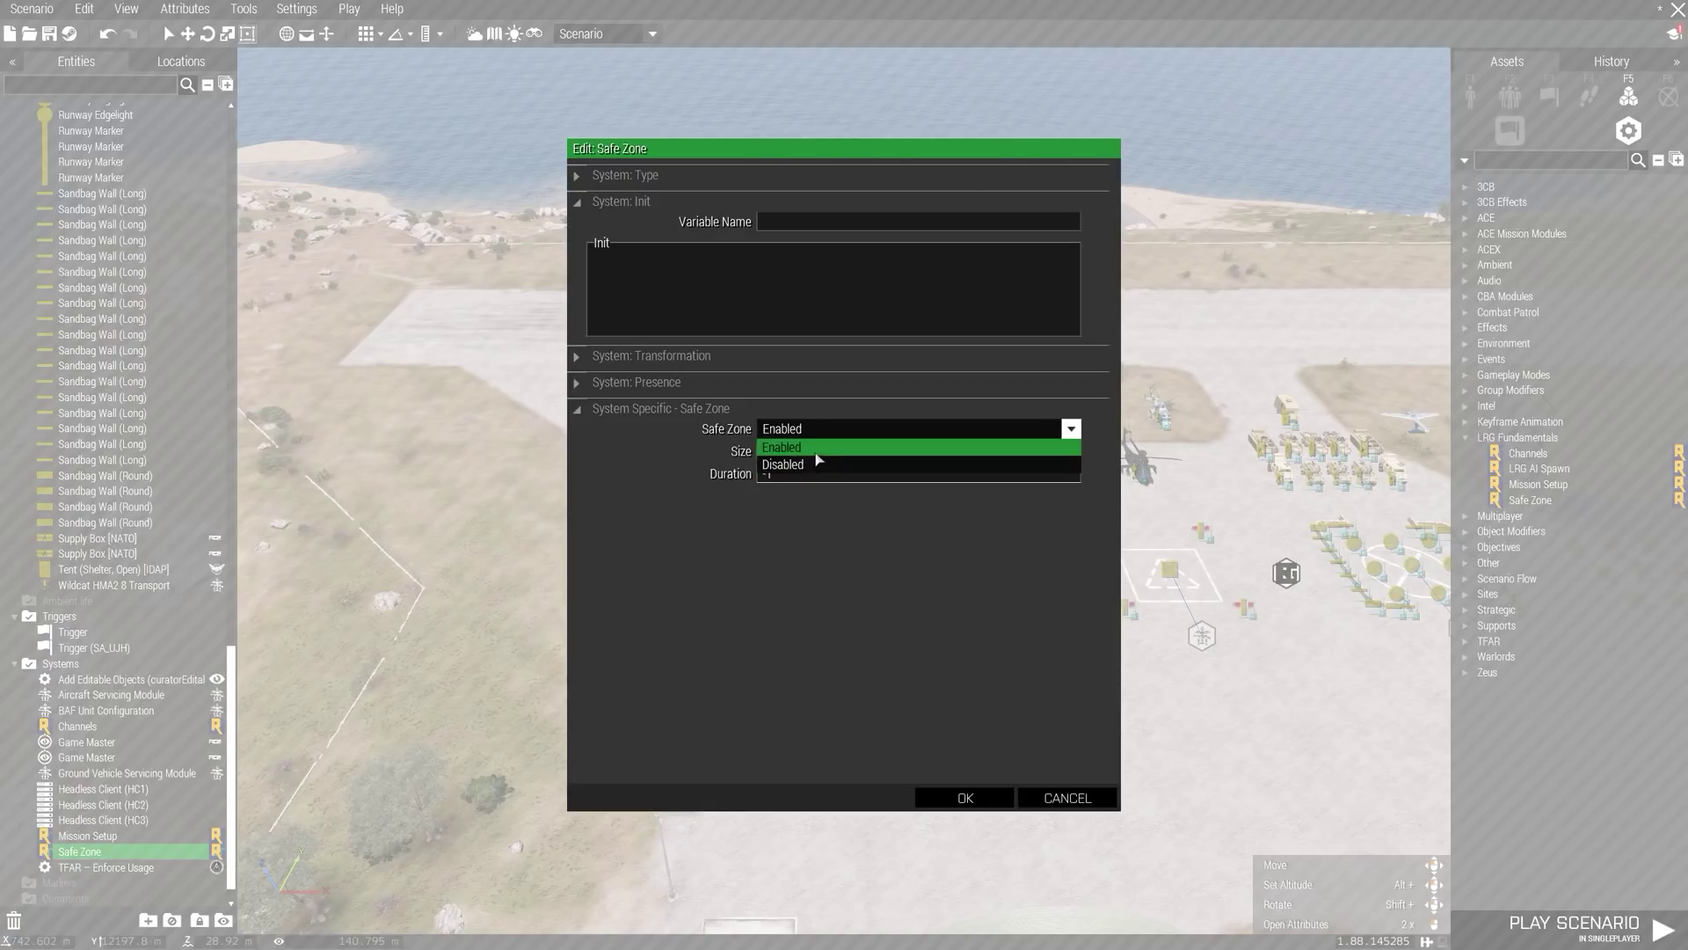
left_click(819, 447)
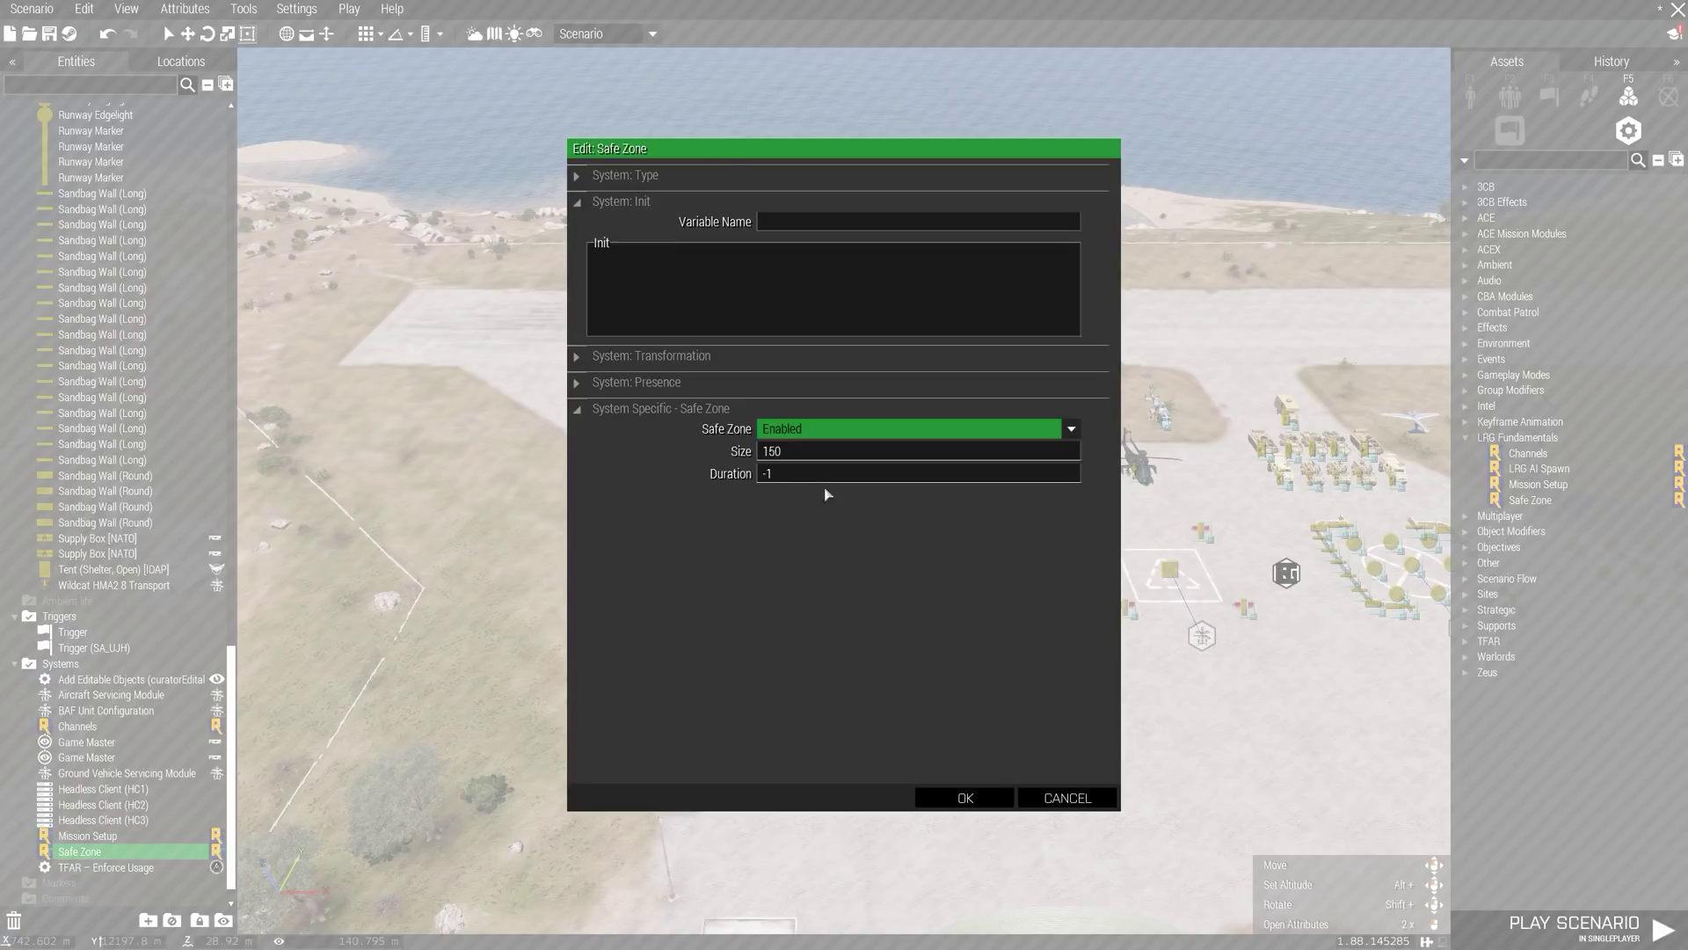
left_click(787, 457)
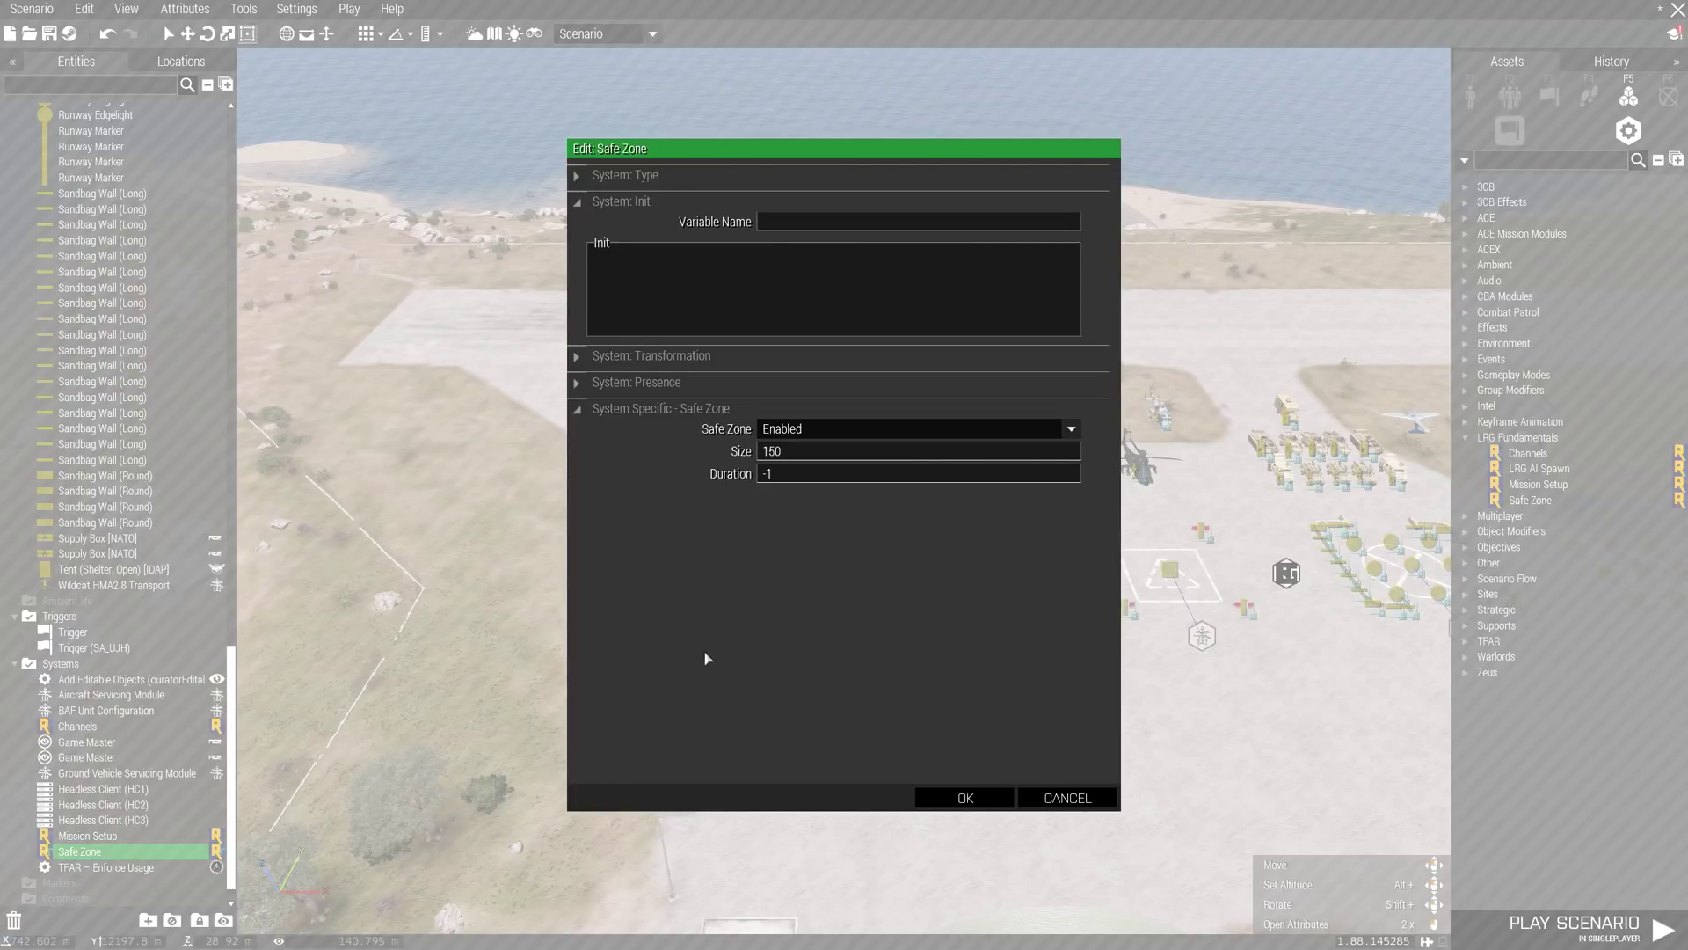
left_click(967, 797)
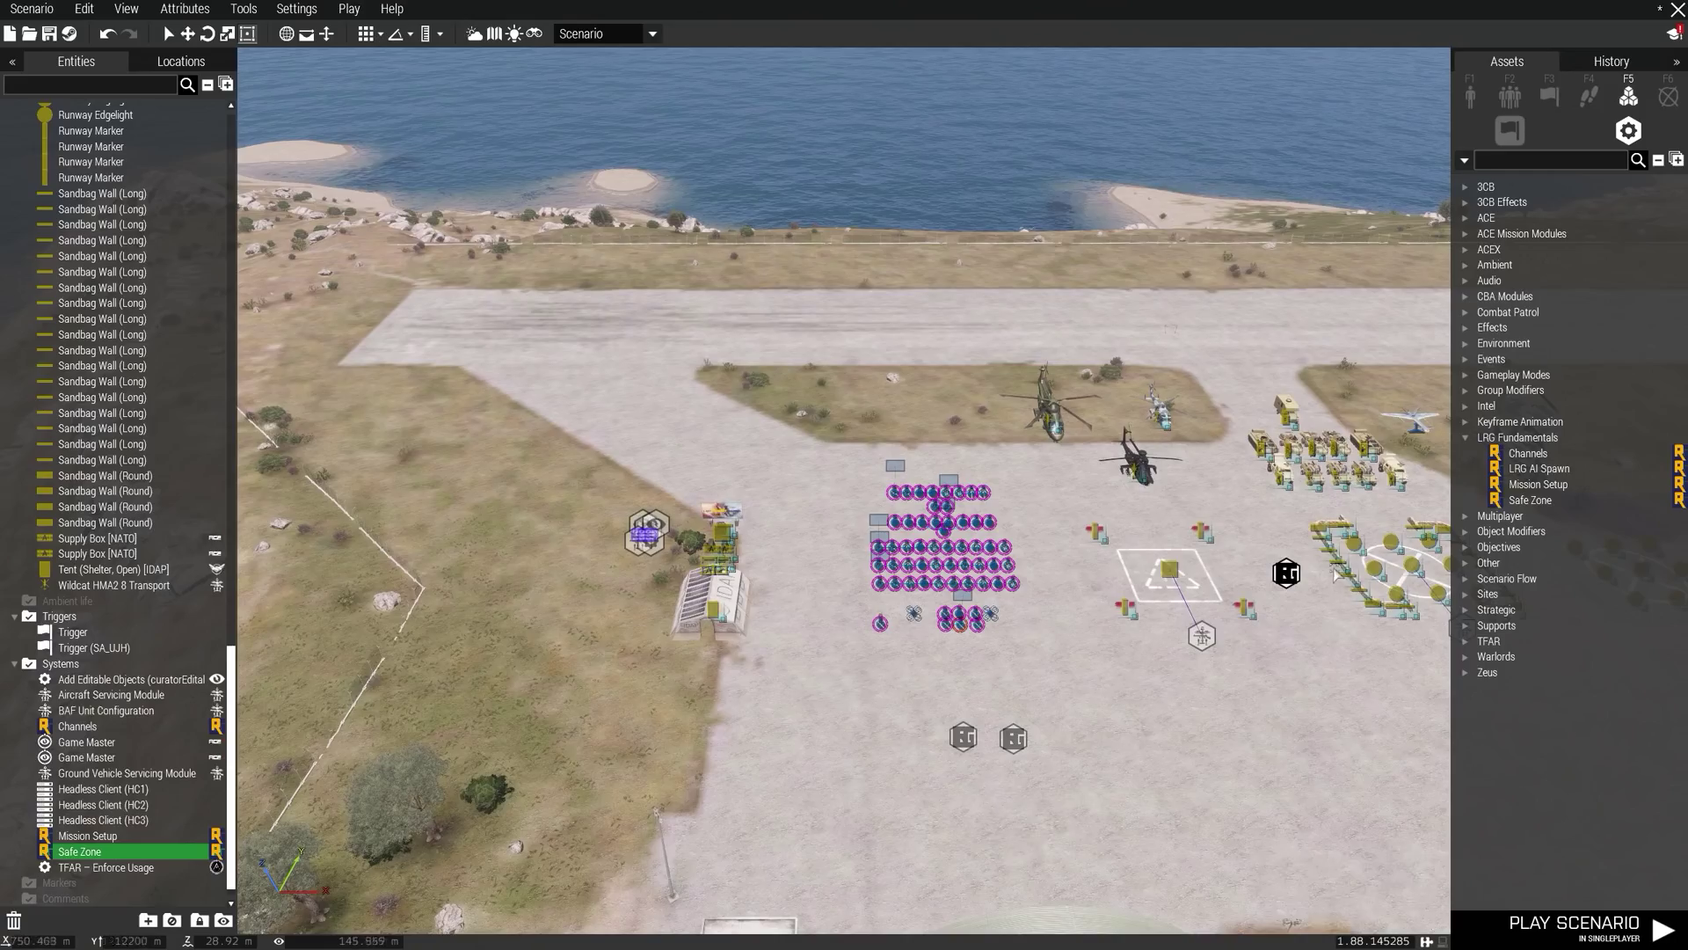
left_click(1540, 468)
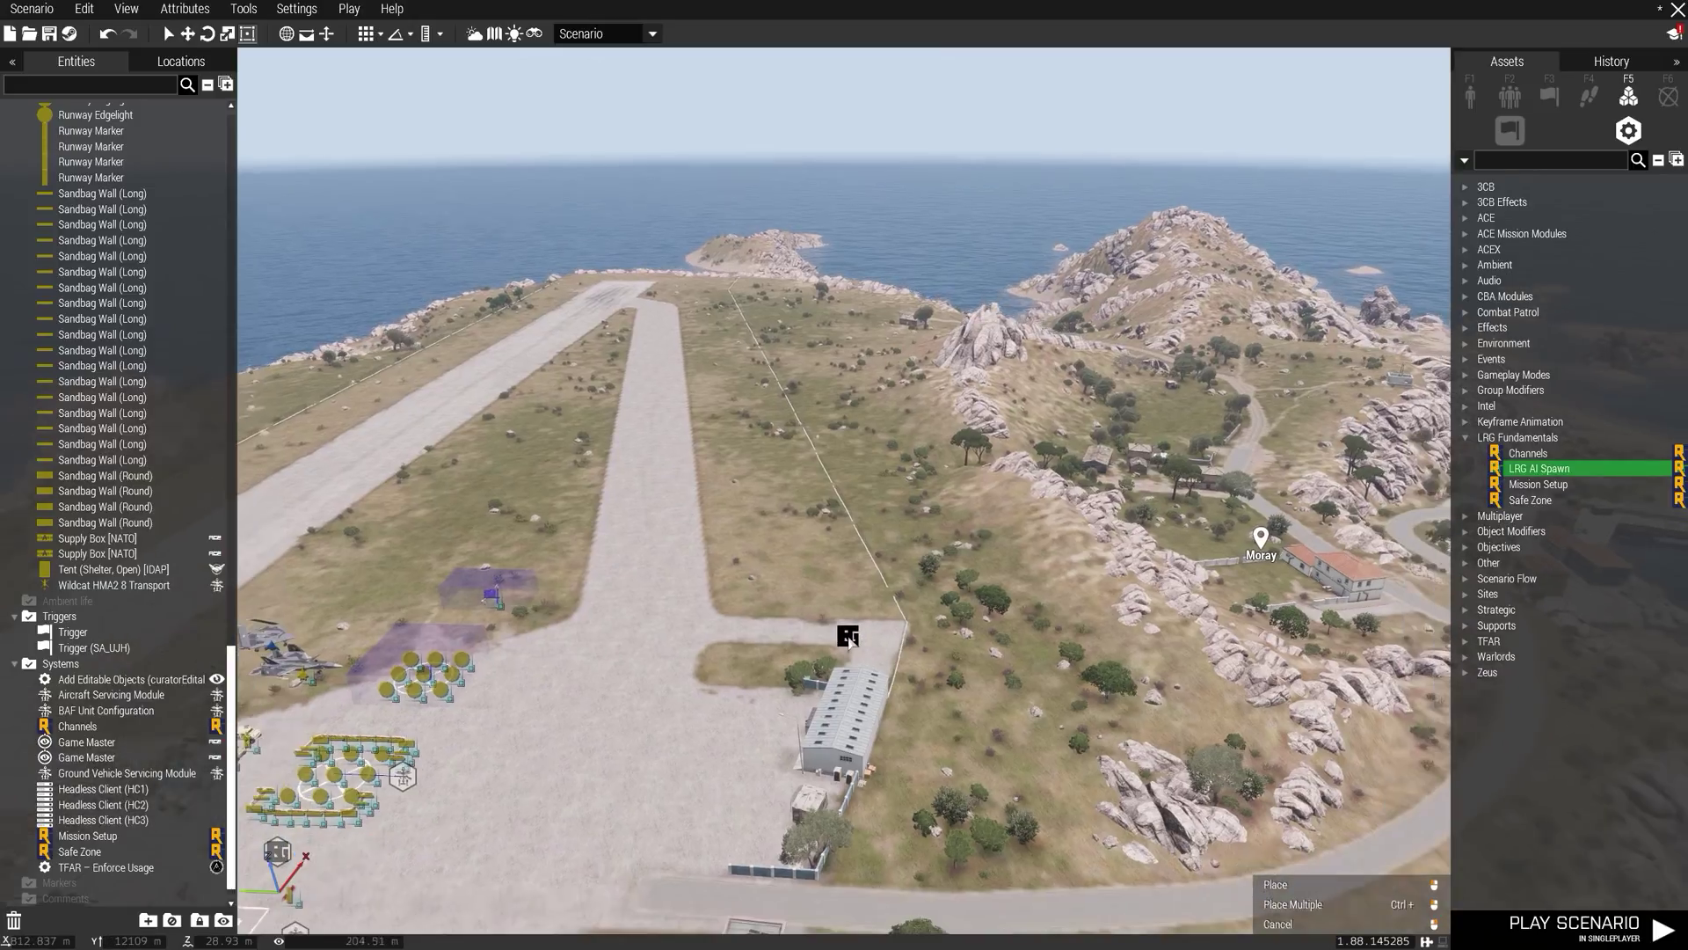
right_click_drag(919, 628, 866, 623)
right_click(866, 623)
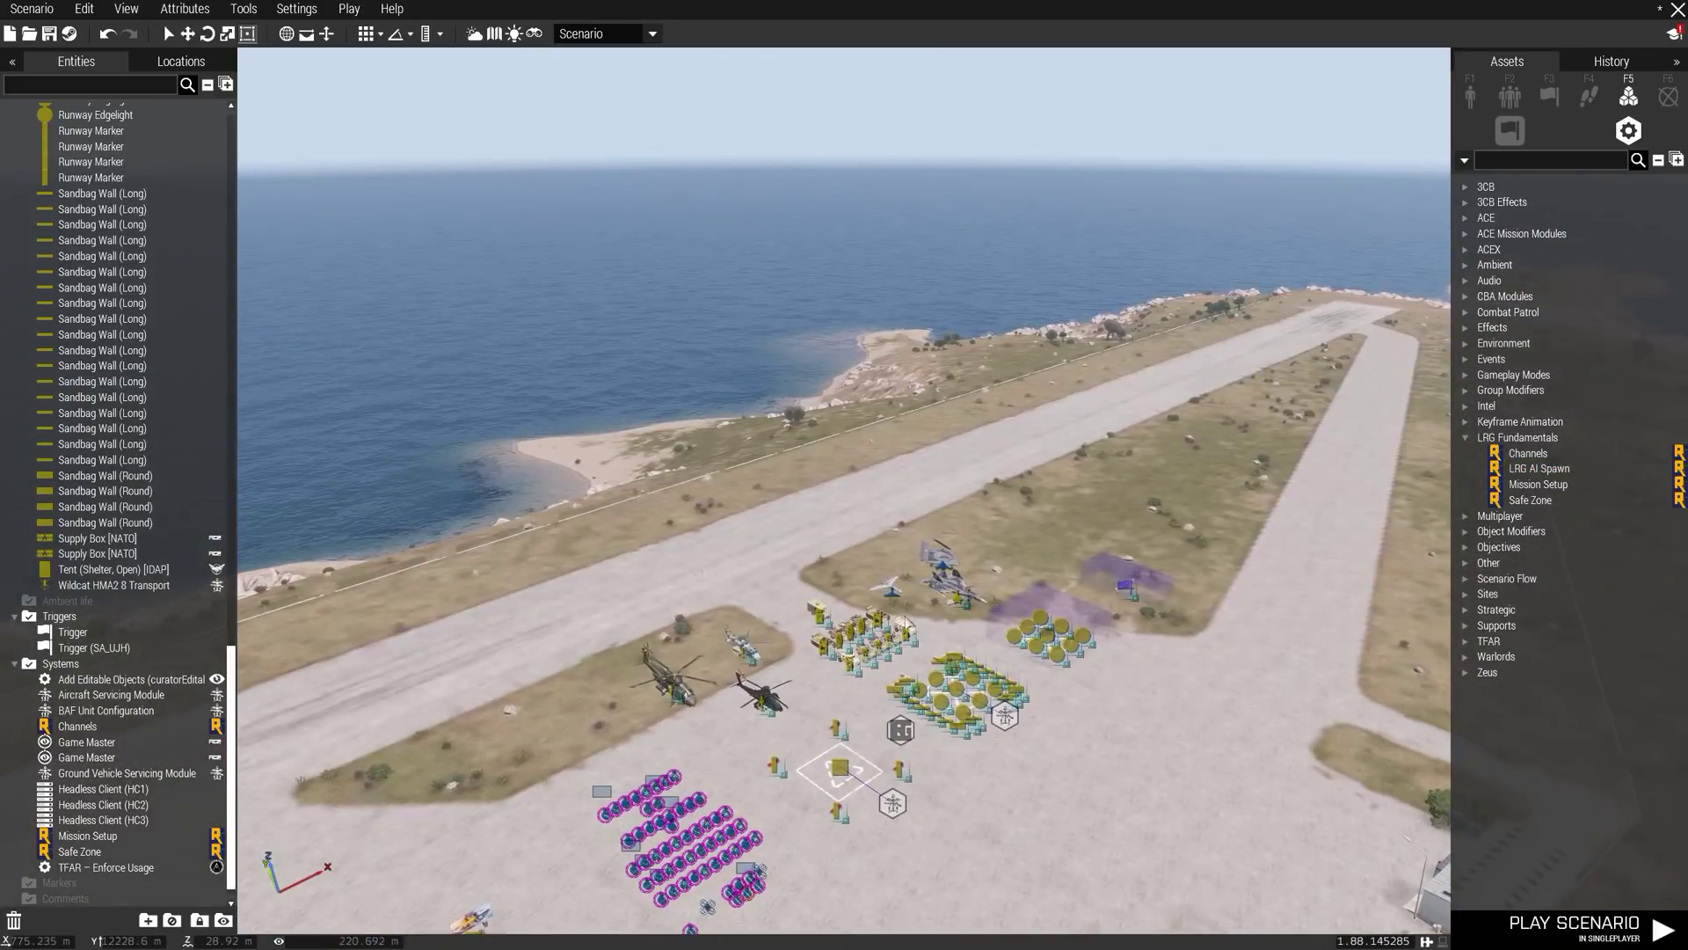
- Place an LRG AI Spawn module in the centre of the town of La Trinité
key("m")
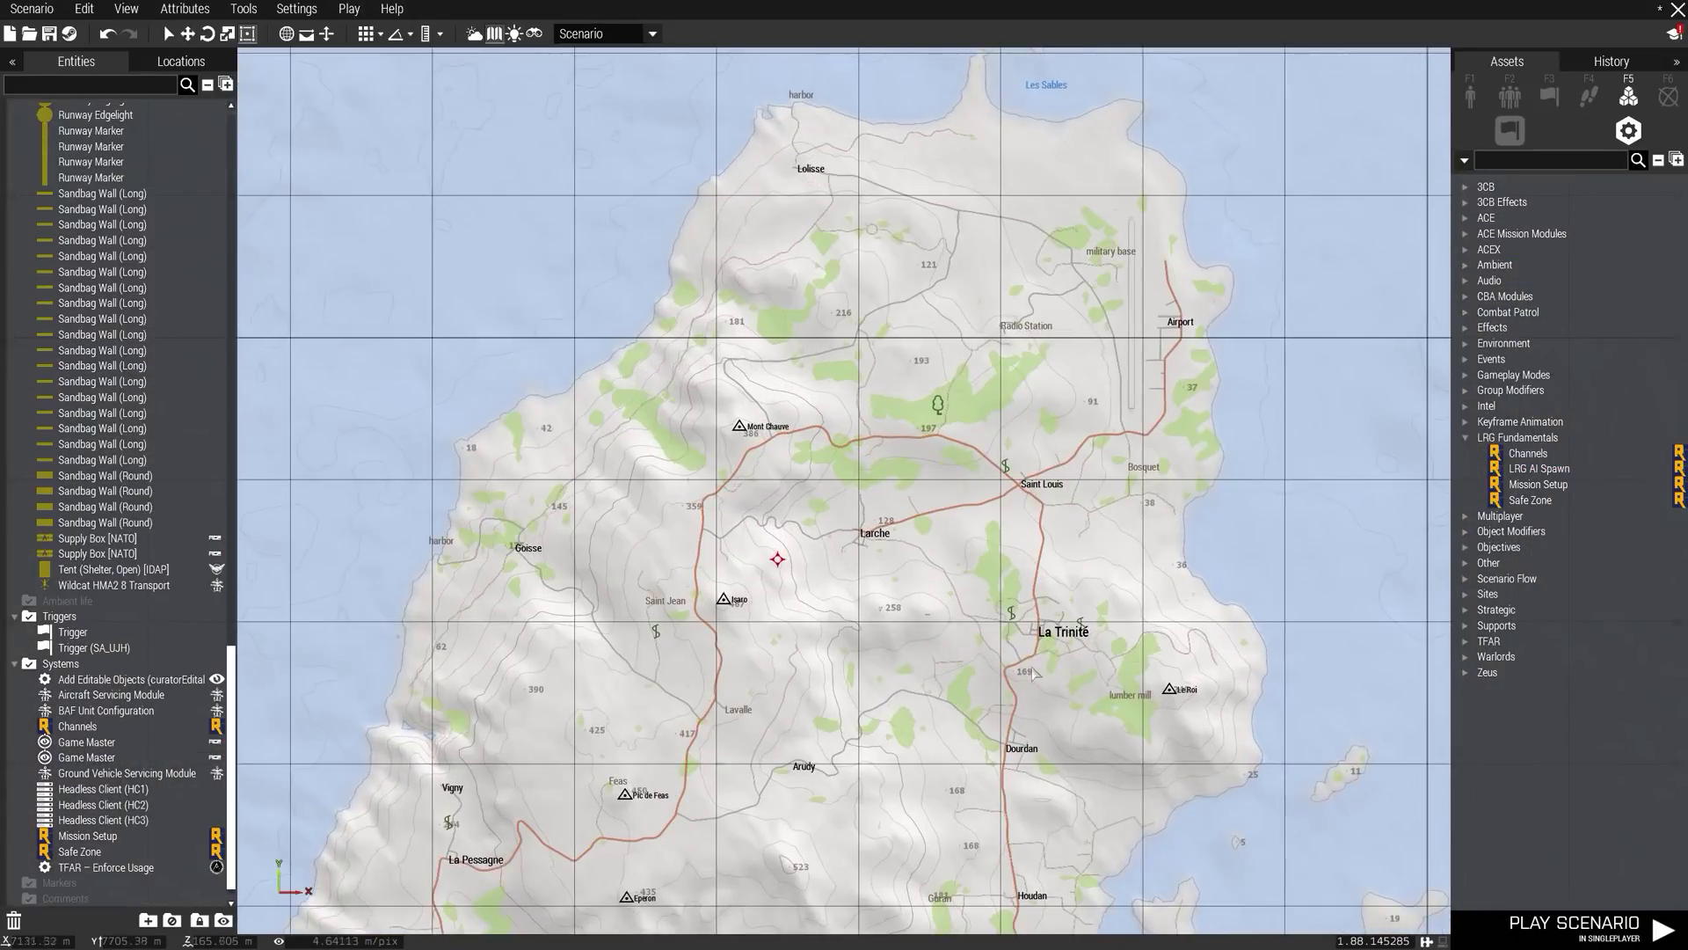
key("m")
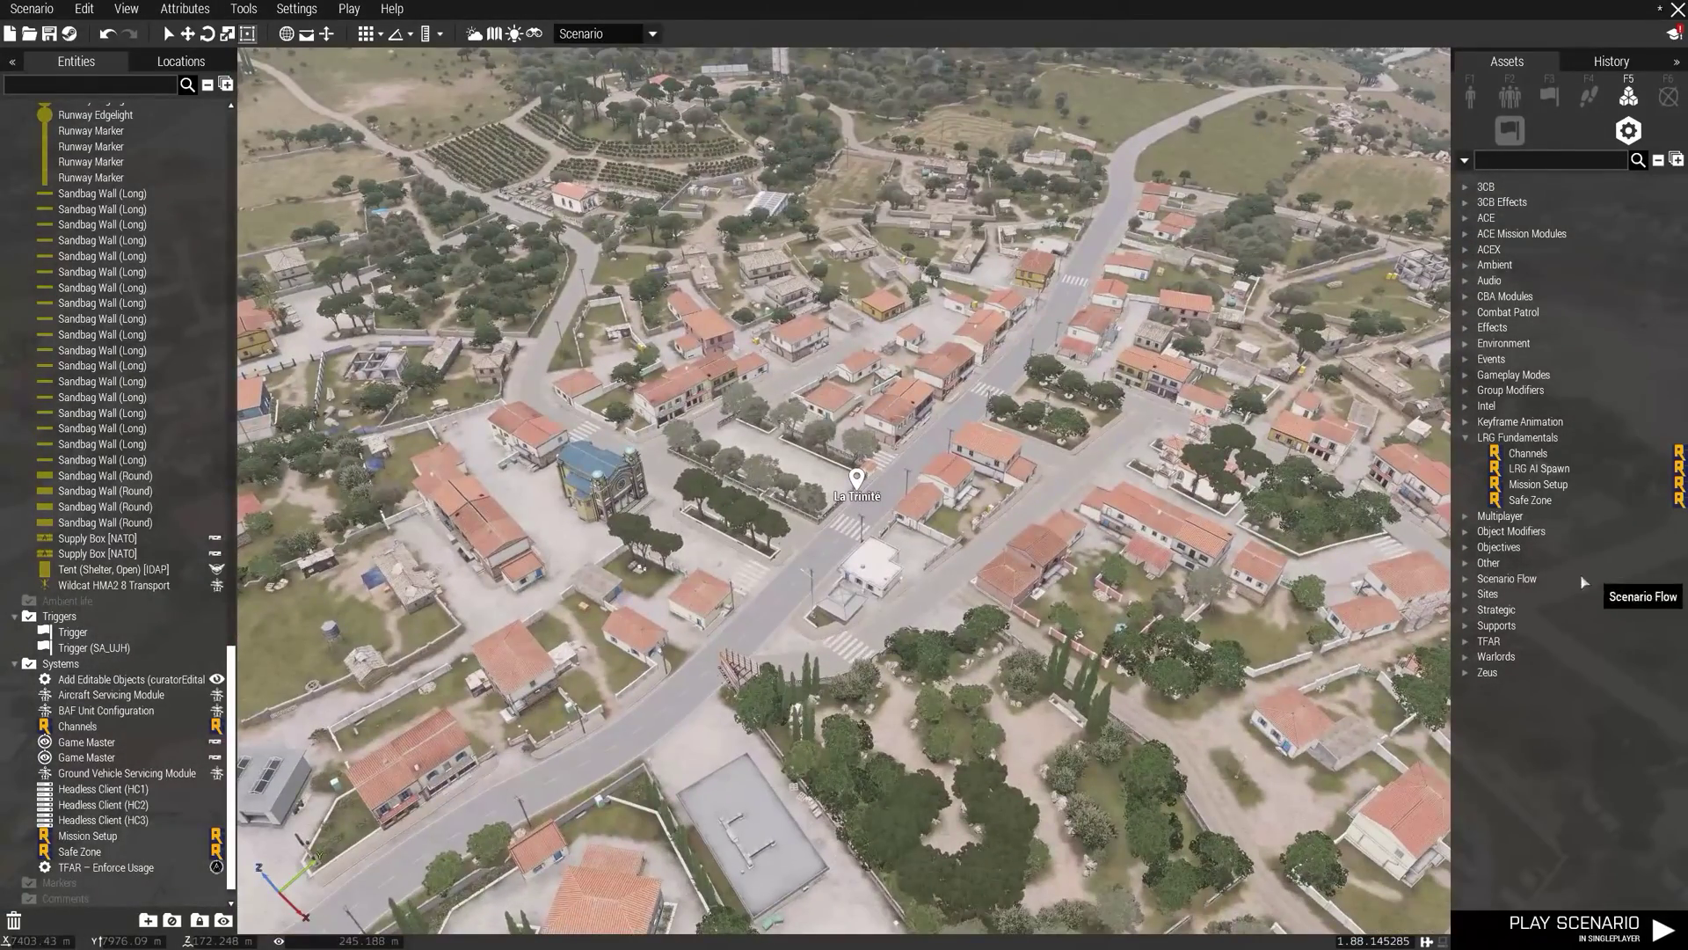
left_click(1548, 474)
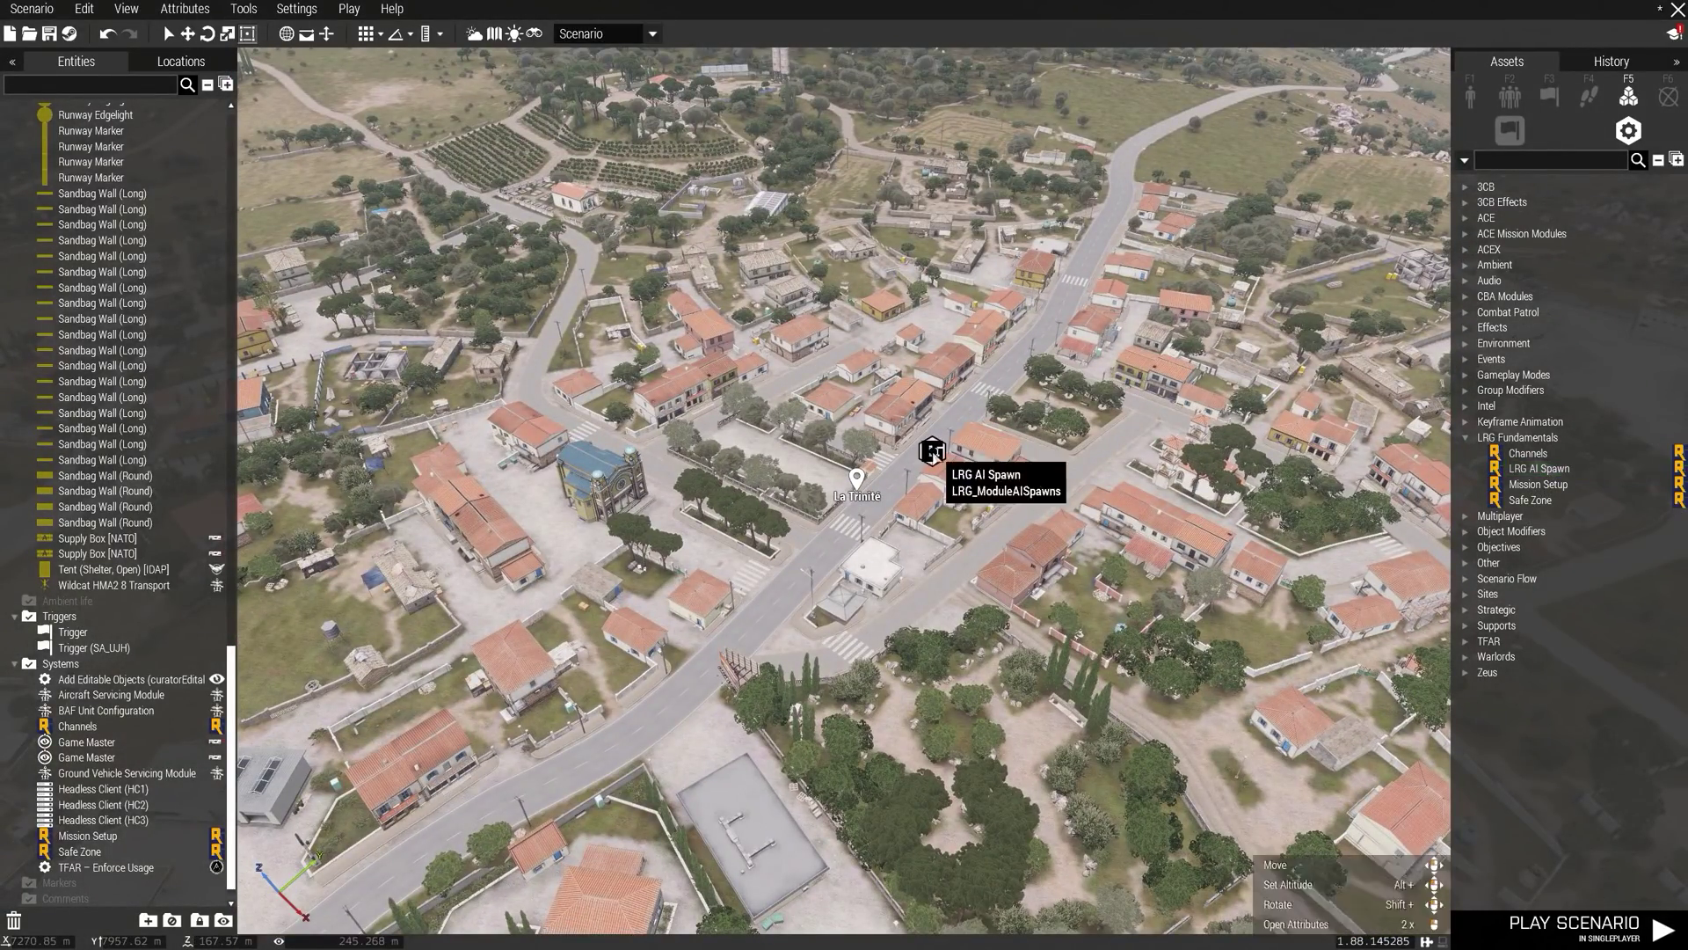
left_click(932, 452)
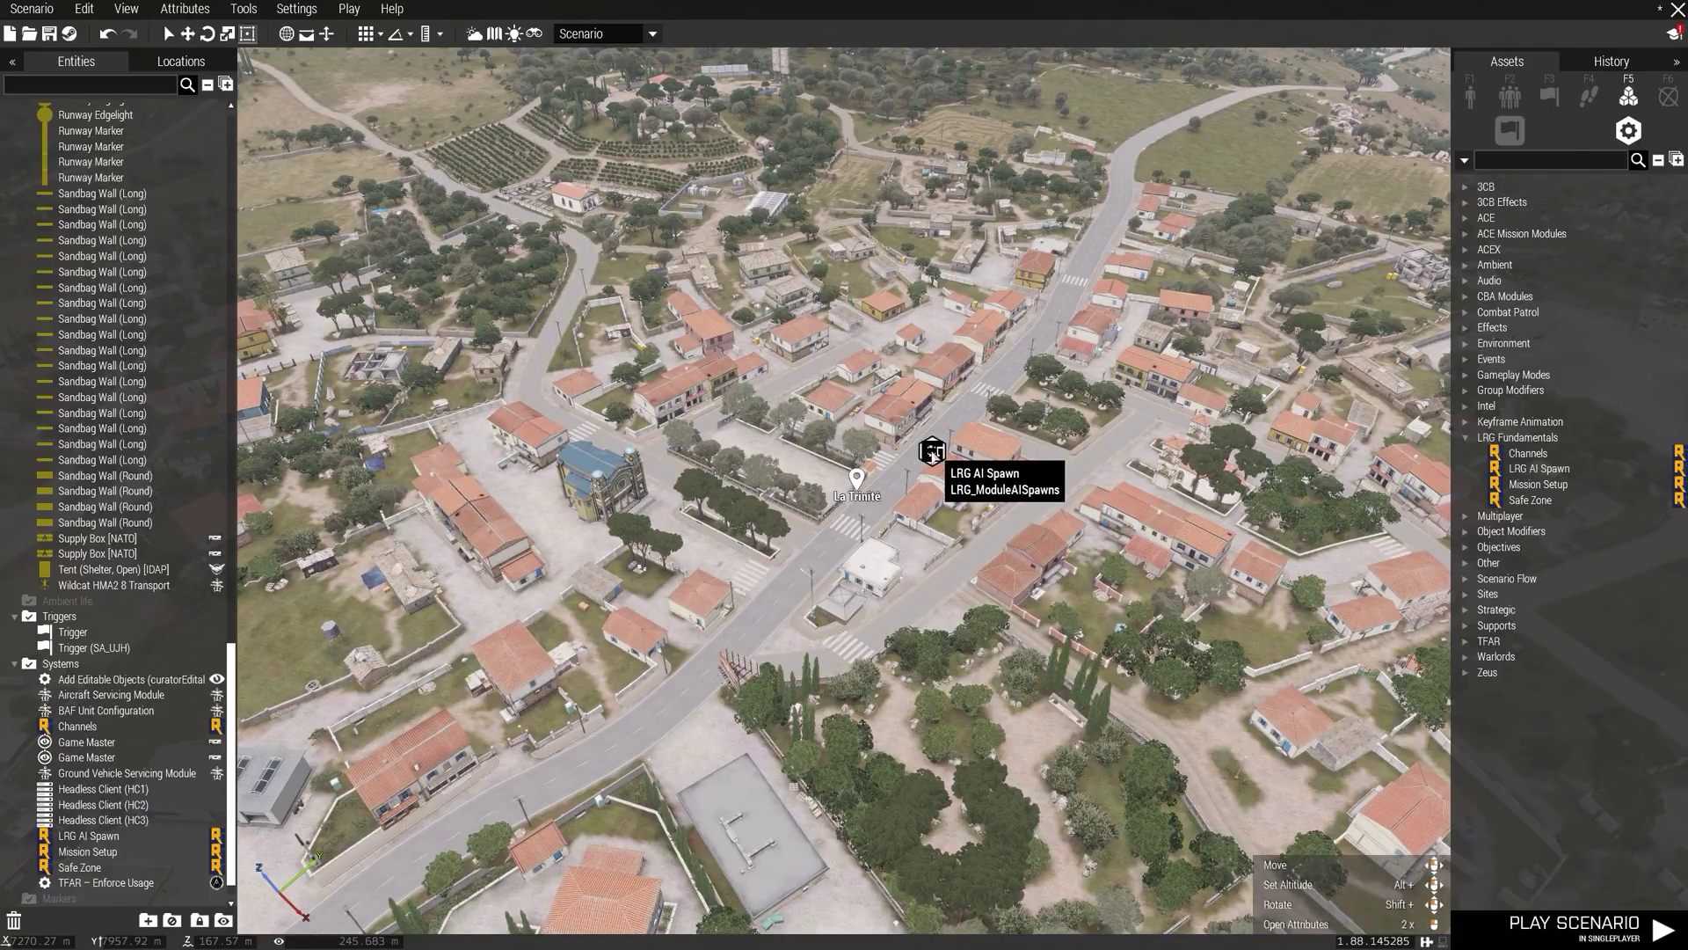
- Review the AI Spawn module's objective name and available enemy factions, keeping CSAT as the enemy faction
double_click(932, 454)
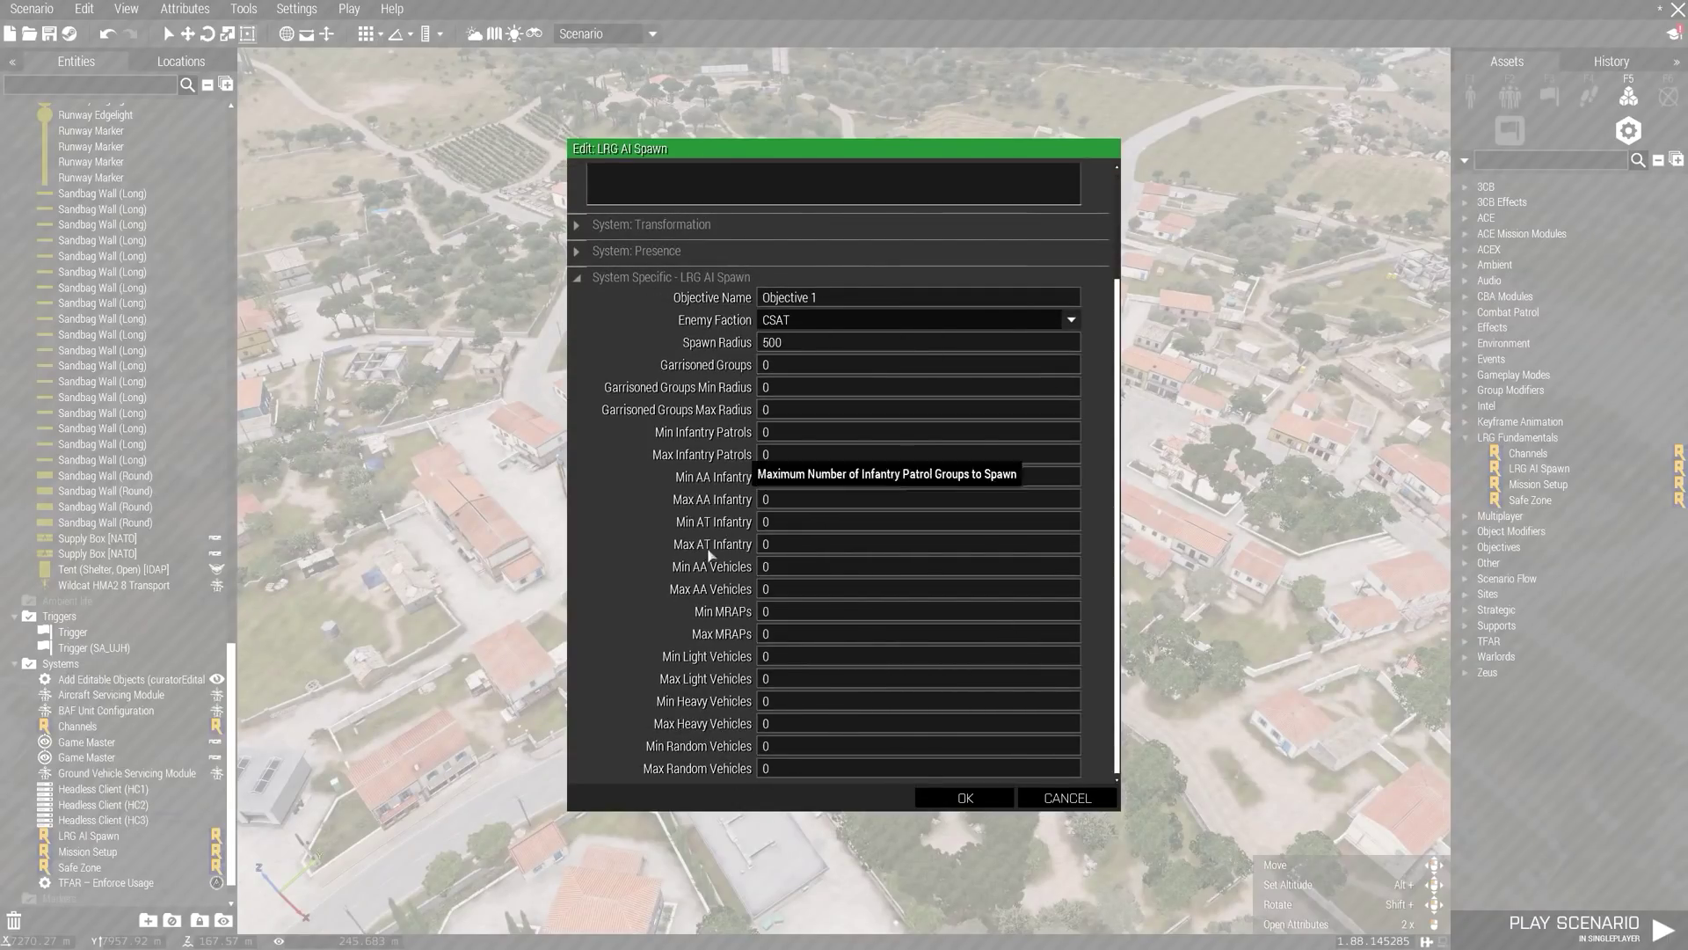
left_click(854, 301)
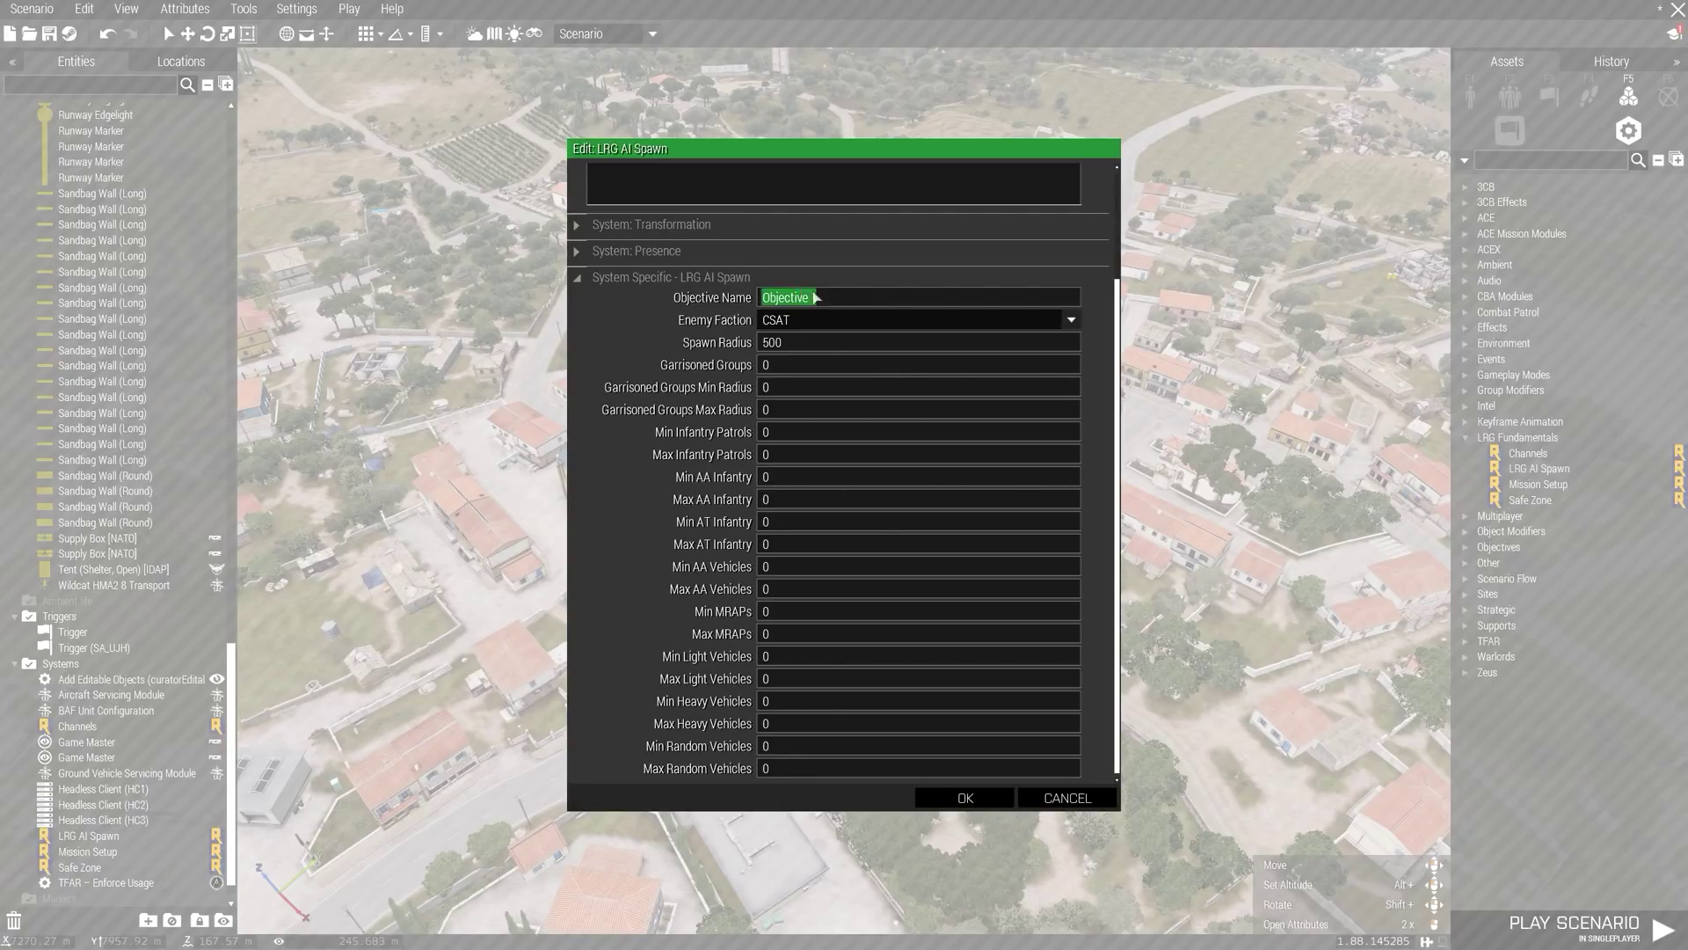
left_click(780, 327)
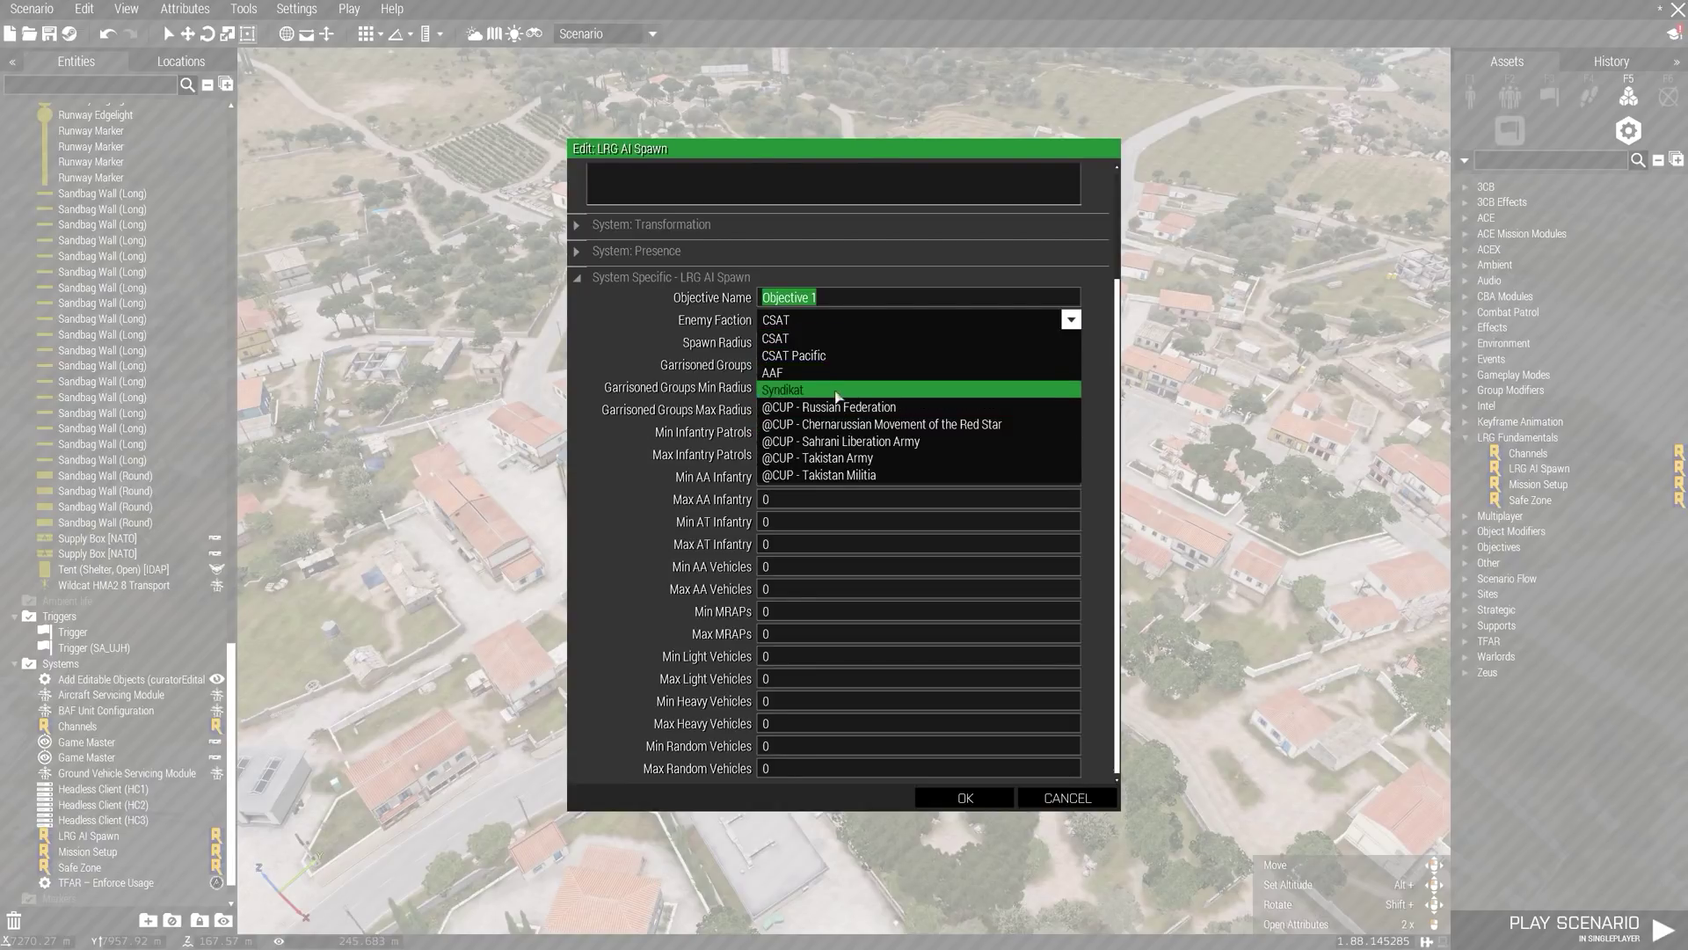
left_click(838, 339)
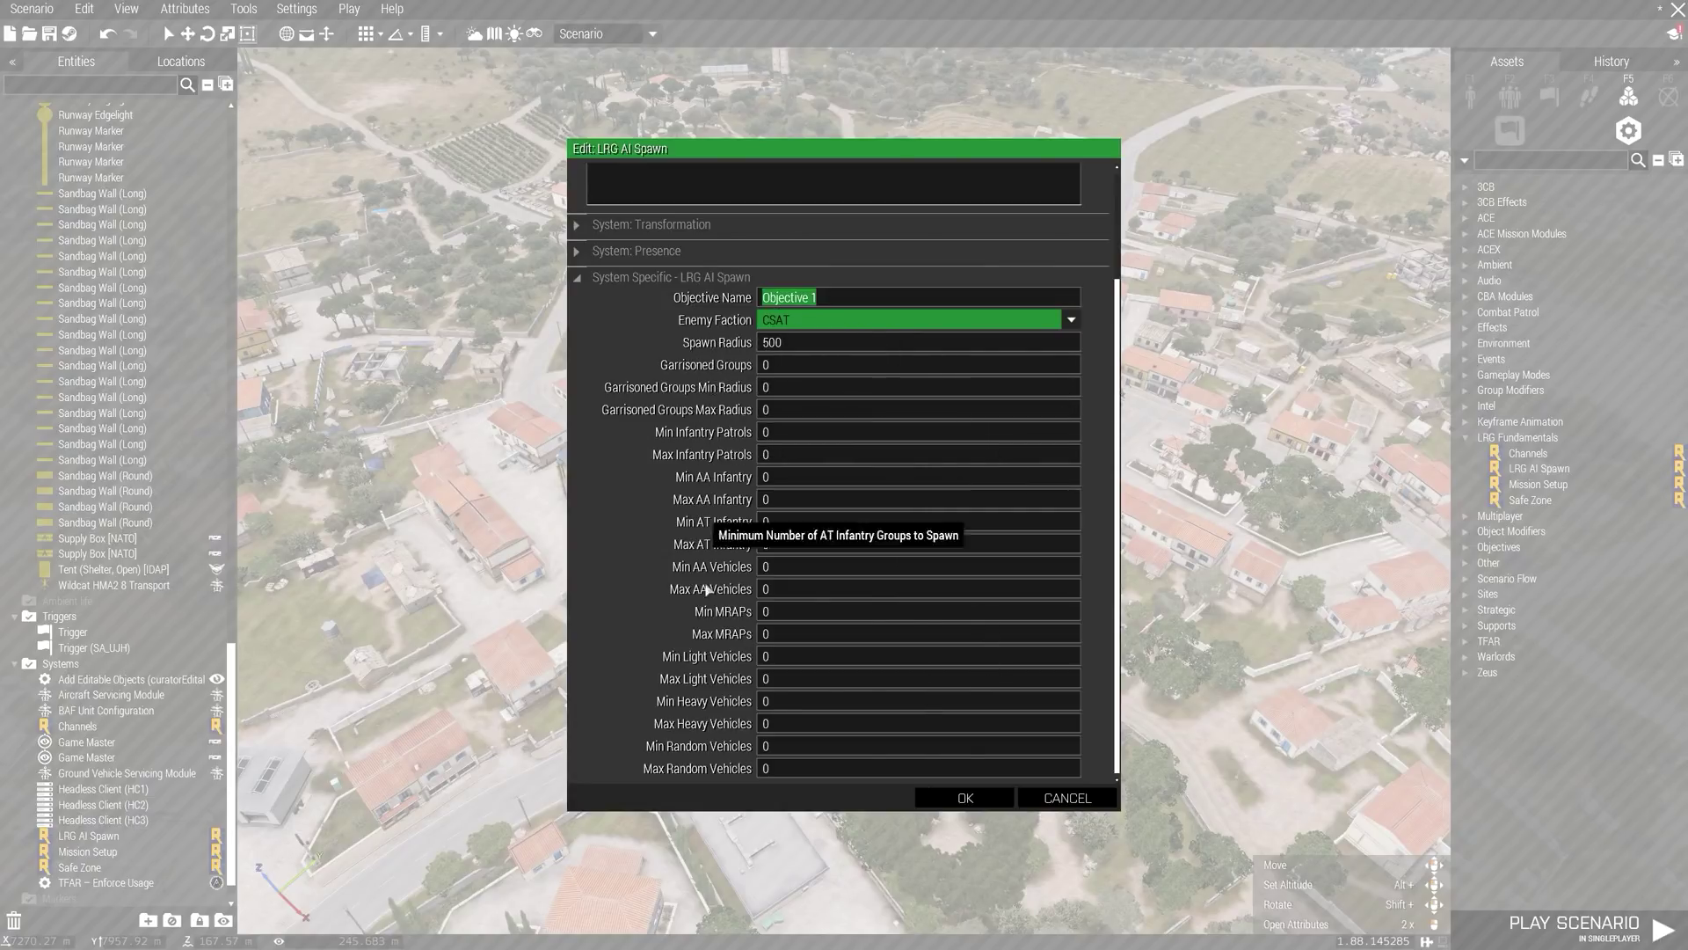
- Set garrisoned groups and their minimum and maximum radius to 2, with a minimum of 3 and maximum of 4 infantry patrols
left_click(770, 365)
type("2")
key("Tab")
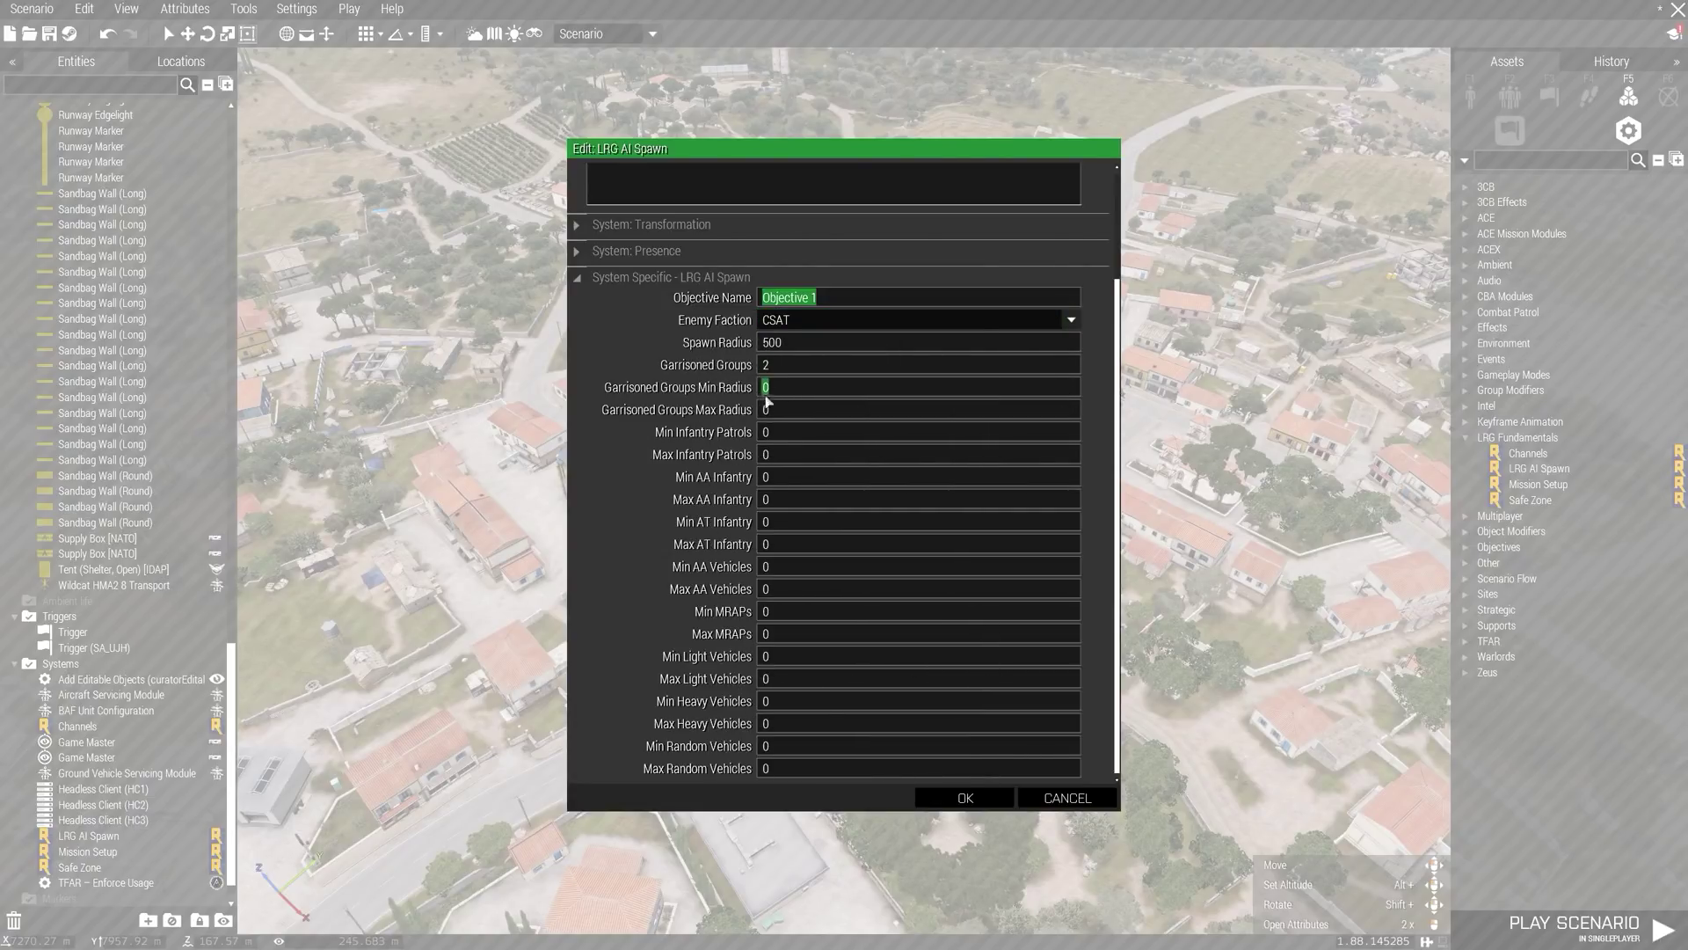
type("2")
key("Tab")
type("2")
key("Tab")
type("3")
key("Tab")
type("4")
key("Tab")
- Set the minimum and maximum AA infantry, AT infantry and AA vehicles to 2 each
type("2")
key("Tab")
type("2")
key("Tab")
type("2")
key("Tab")
type("2")
key("Tab")
type("2")
type("2")
- Set the MRAP, light, heavy and random vehicle minimums and maximums to 2 and accept the AI Spawn settings
left_click_drag(775, 614, 758, 678)
type("222")
double_click(761, 702)
type("2")
double_click(782, 724)
type("2")
double_click(778, 747)
type("22")
scroll(822, 655, "up", 2)
scroll(978, 777, "down", 2)
left_click(928, 802)
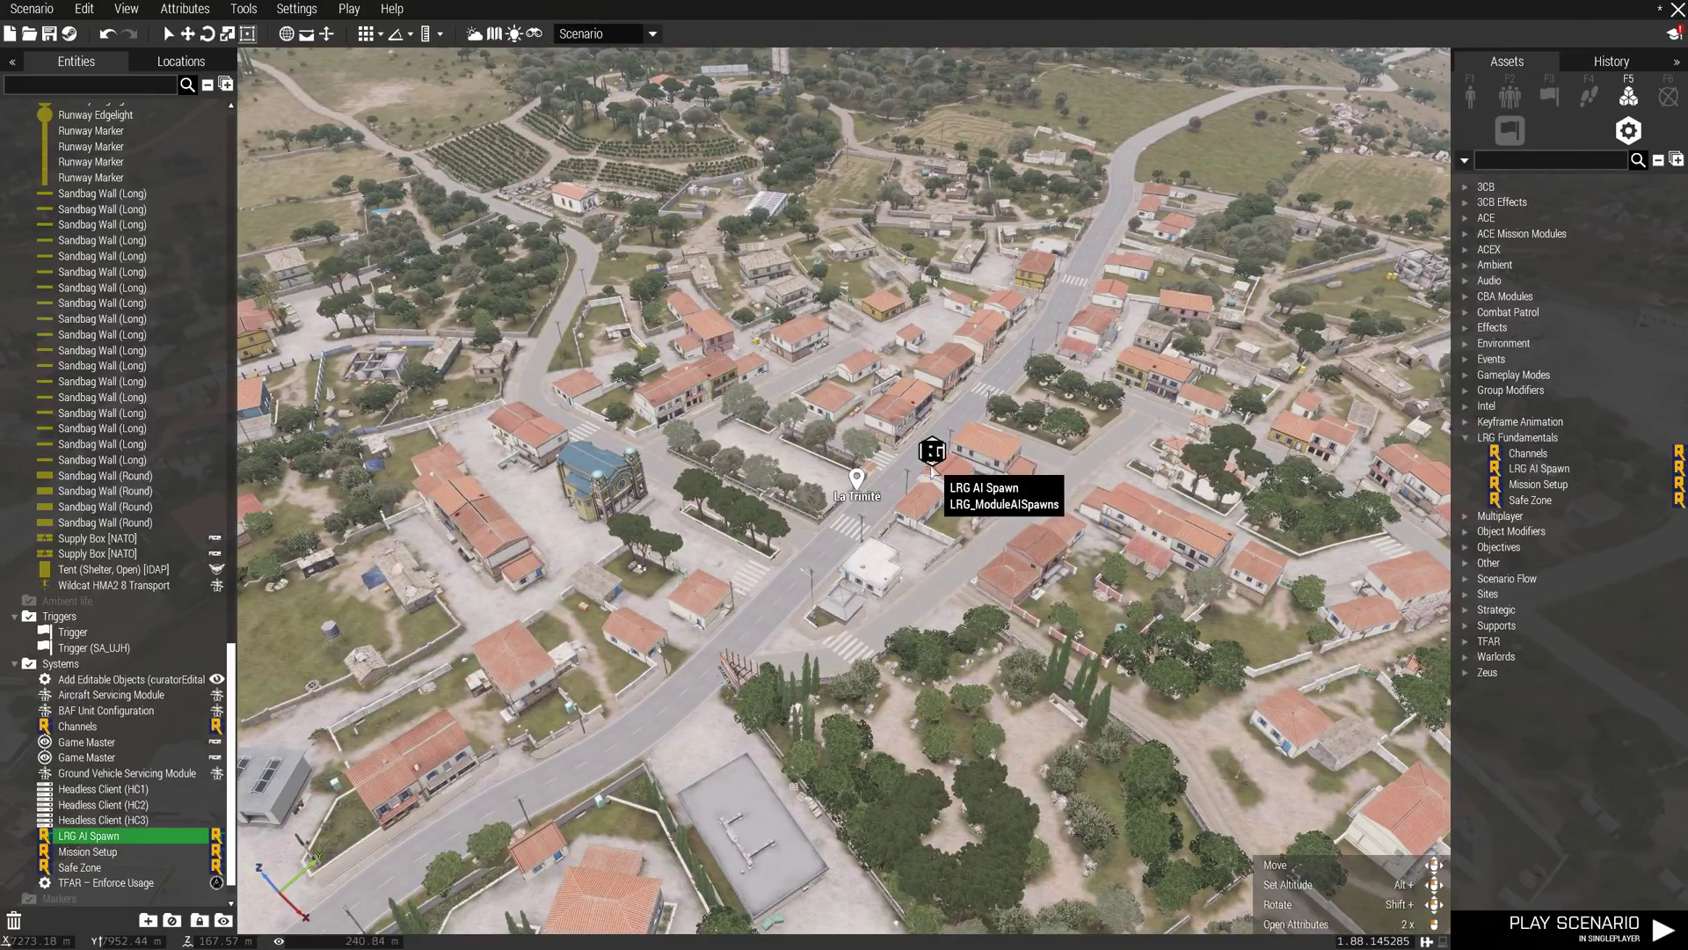
- Paste a copy of La Trinité's LRG AI Spawn module onto the town of Larche on the map
right_click_drag(919, 660, 981, 581)
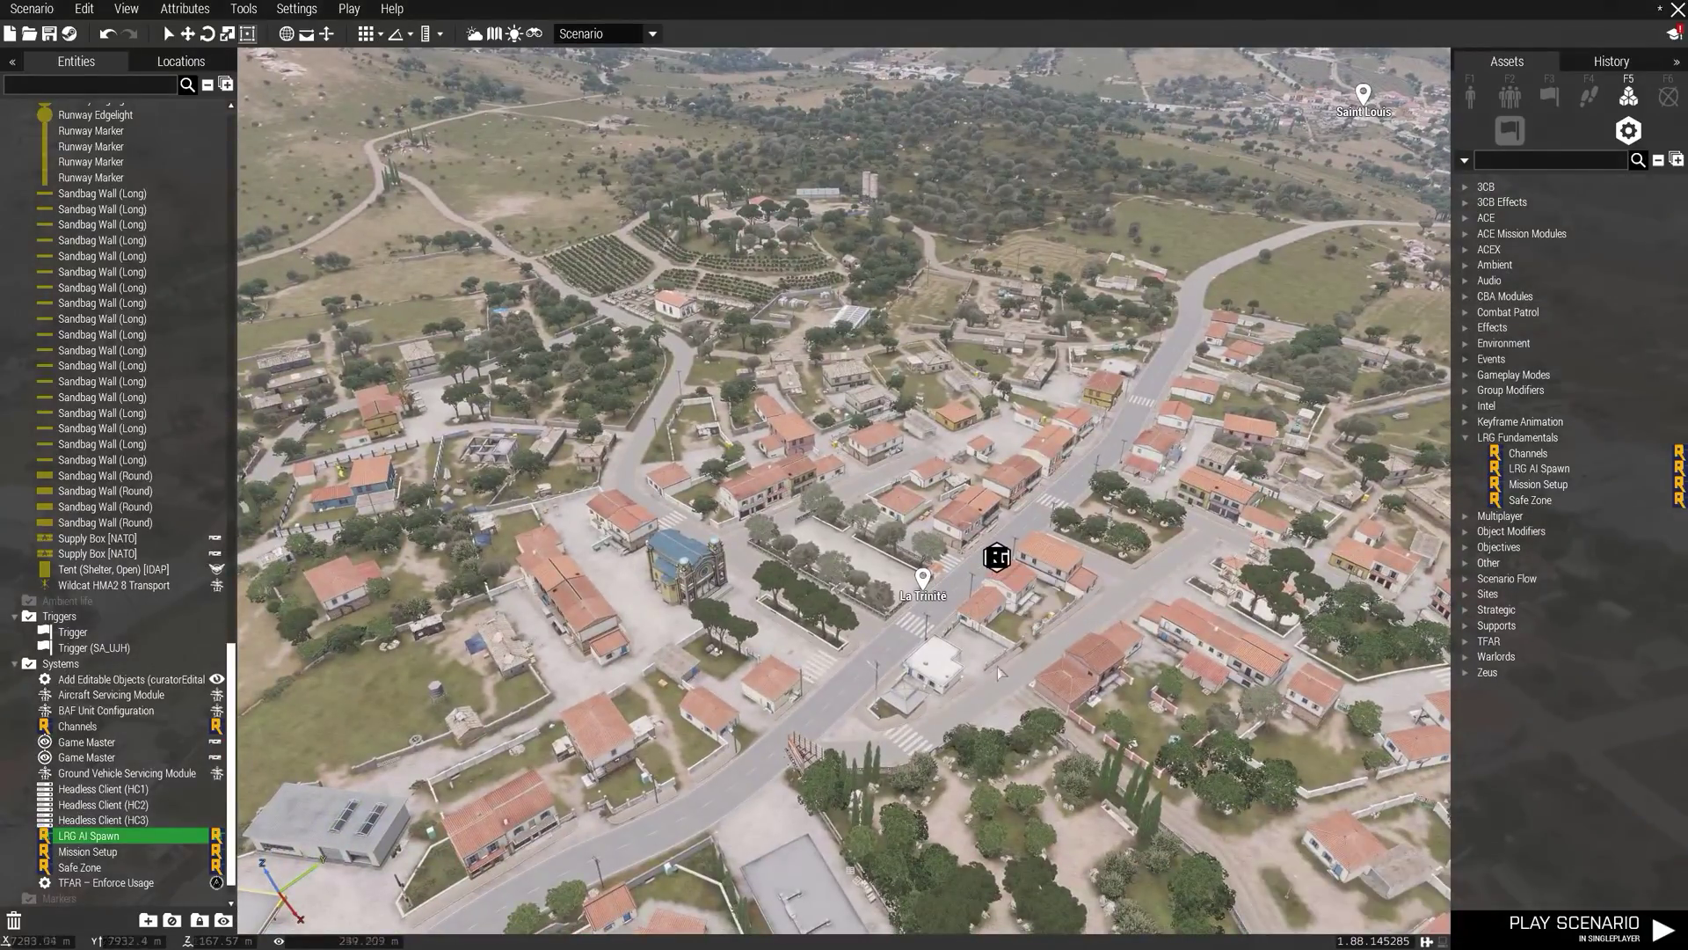
left_click(1042, 653)
key("m")
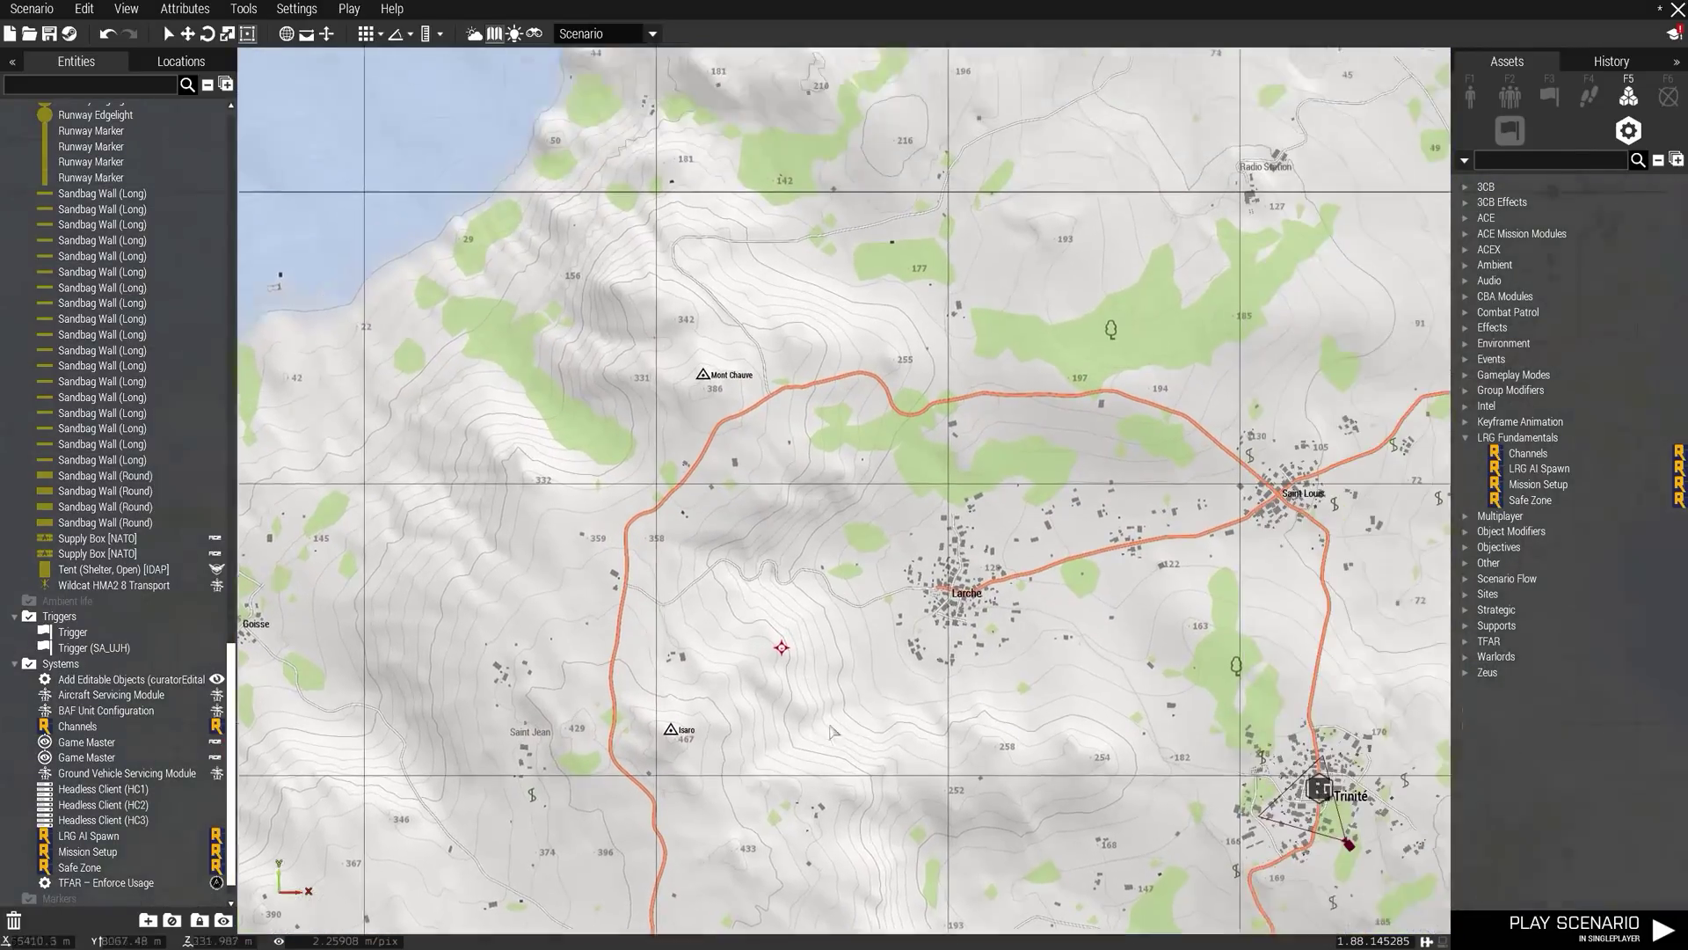
right_click_drag(987, 612, 935, 629)
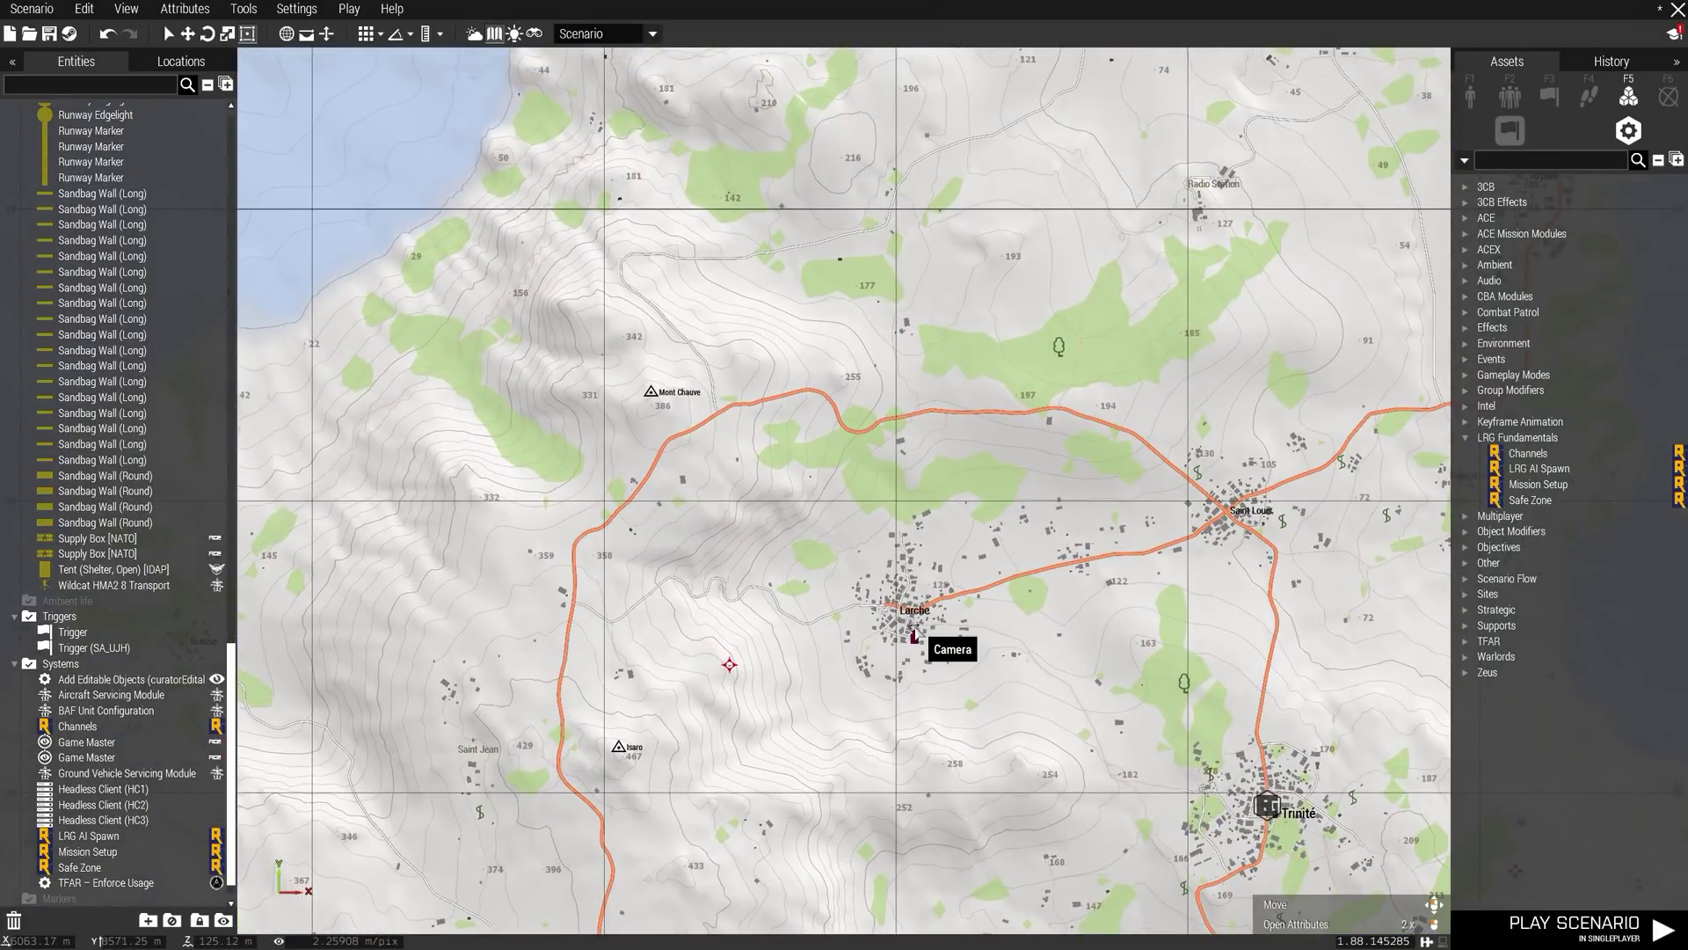
key("ctrl+v")
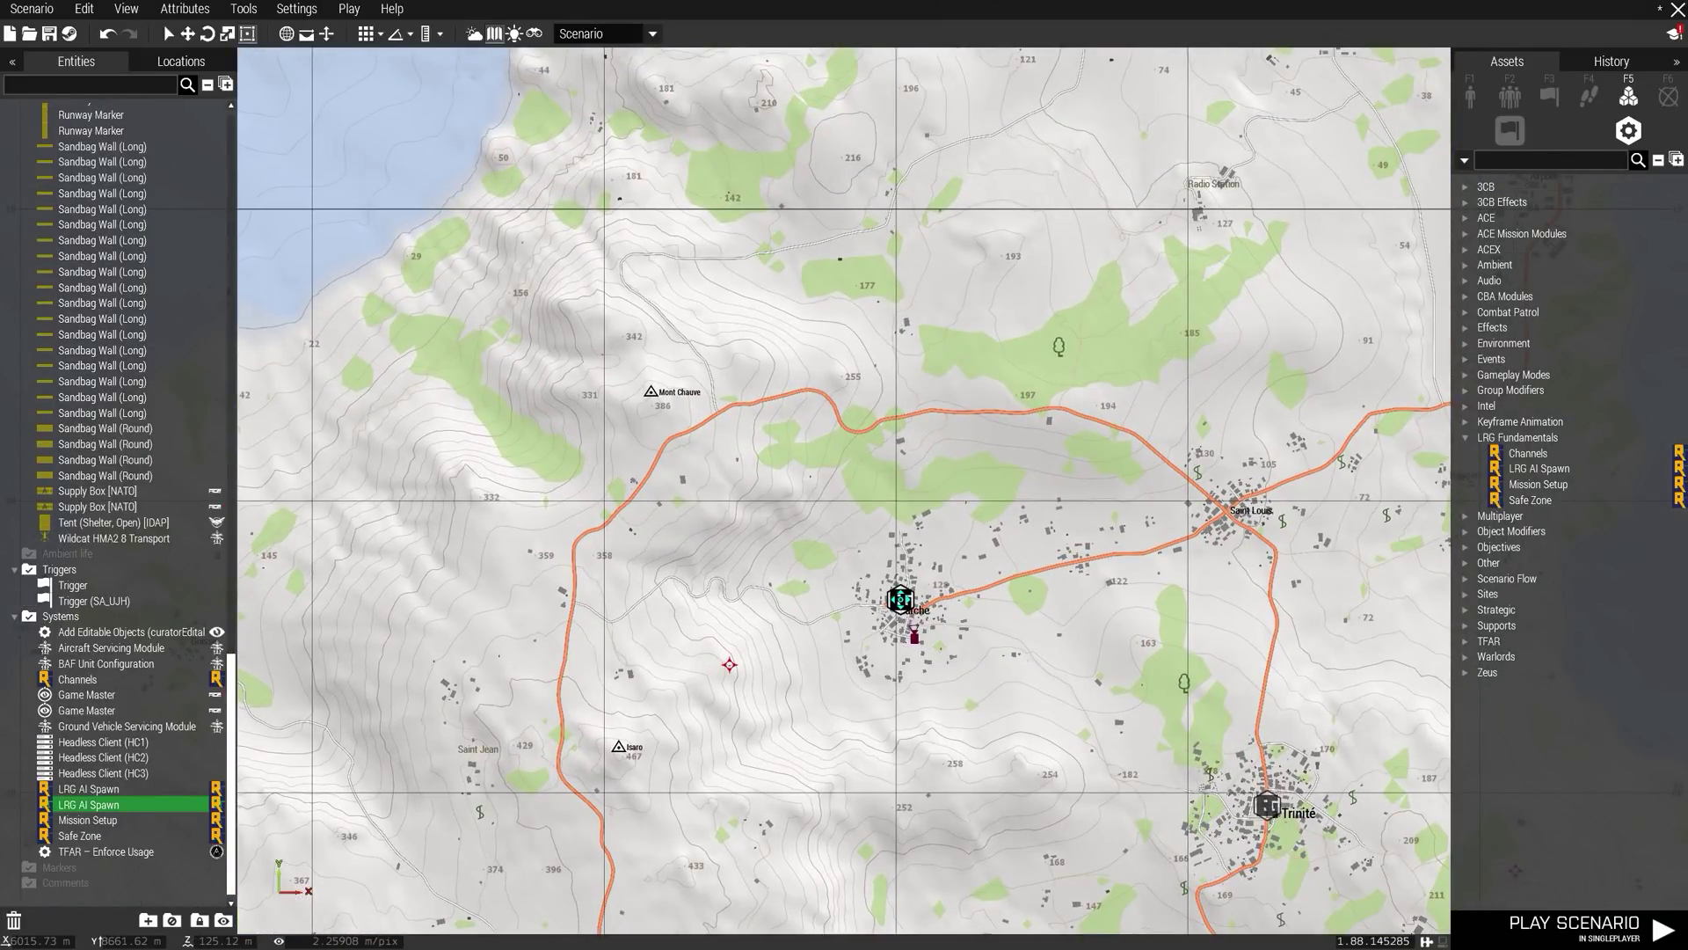
scroll(969, 724, "down", 2)
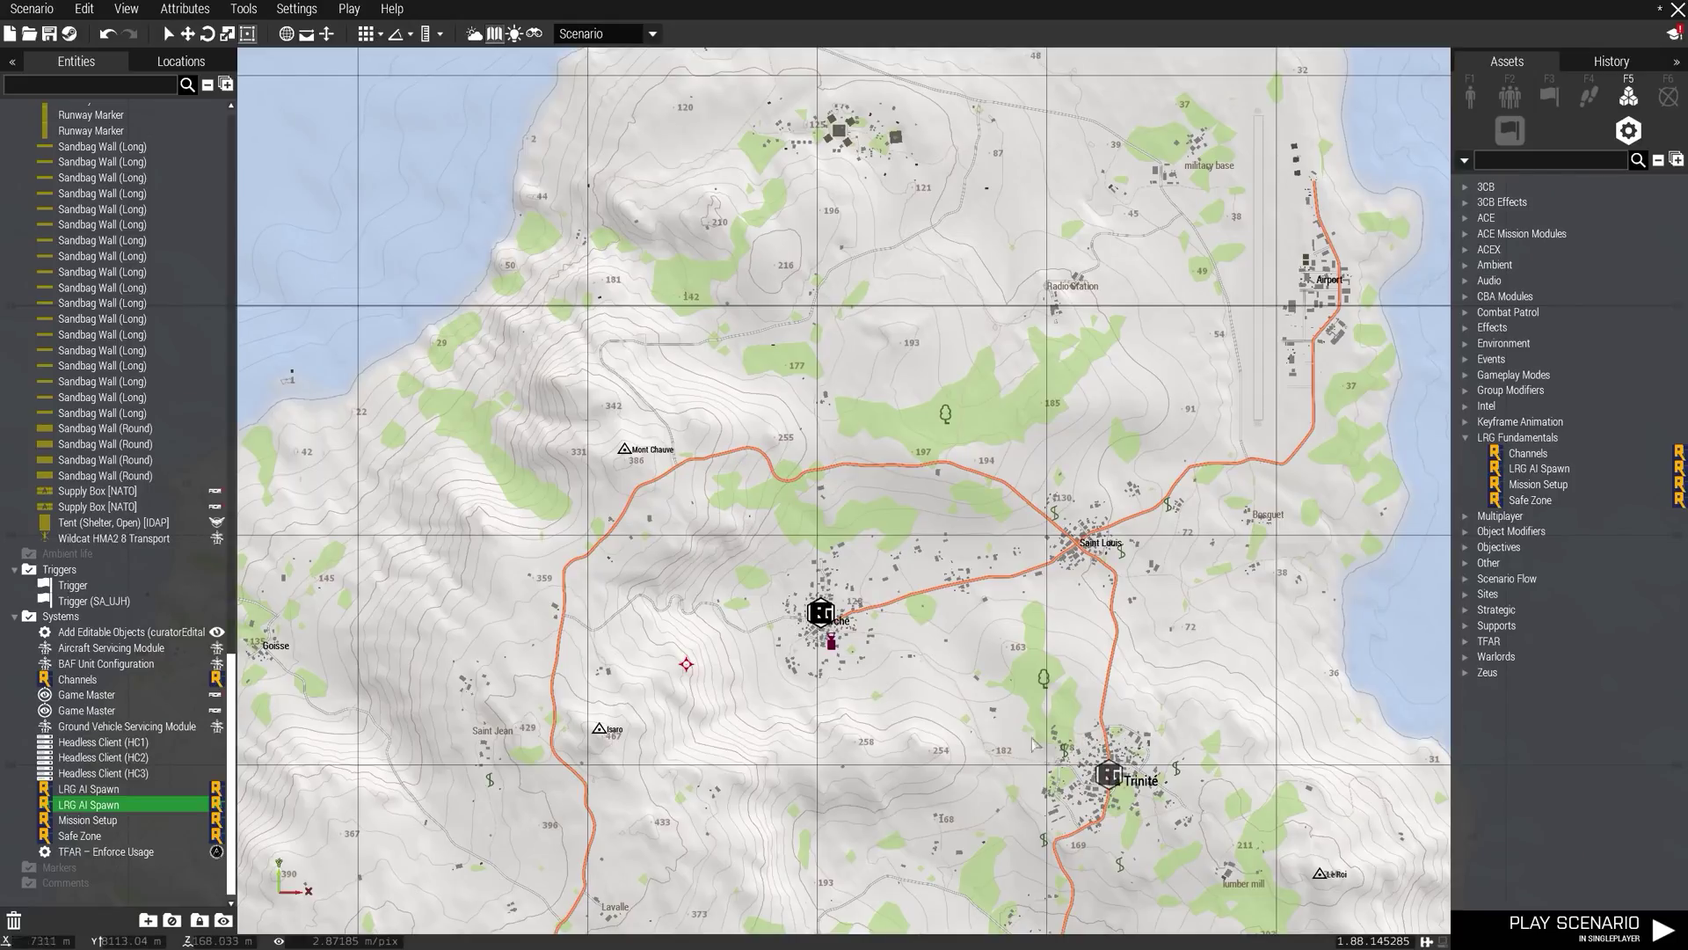
- Go to Moray island, switch from the map to the 3D view and examine the base's units and vehicles on the airfield apron
scroll(1020, 738, "down", 1)
scroll(948, 708, "down", 1)
right_click_drag(936, 677, 968, 722)
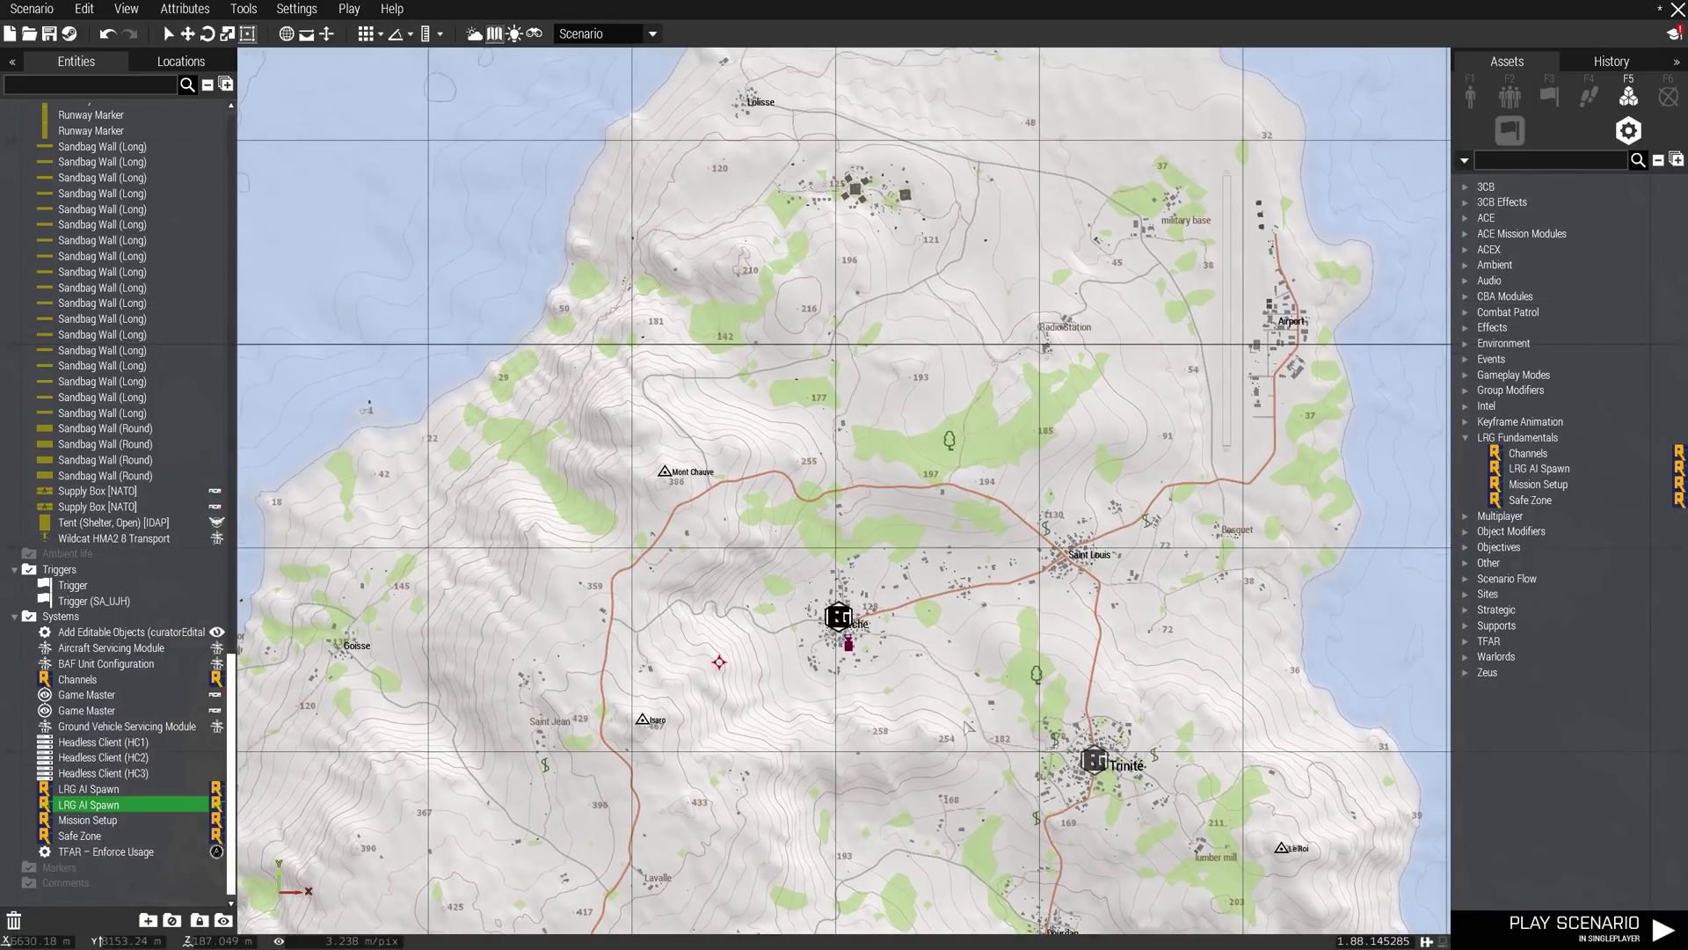
scroll(598, 420, "down", 5)
right_click_drag(472, 351, 830, 759)
middle_click(525, 568)
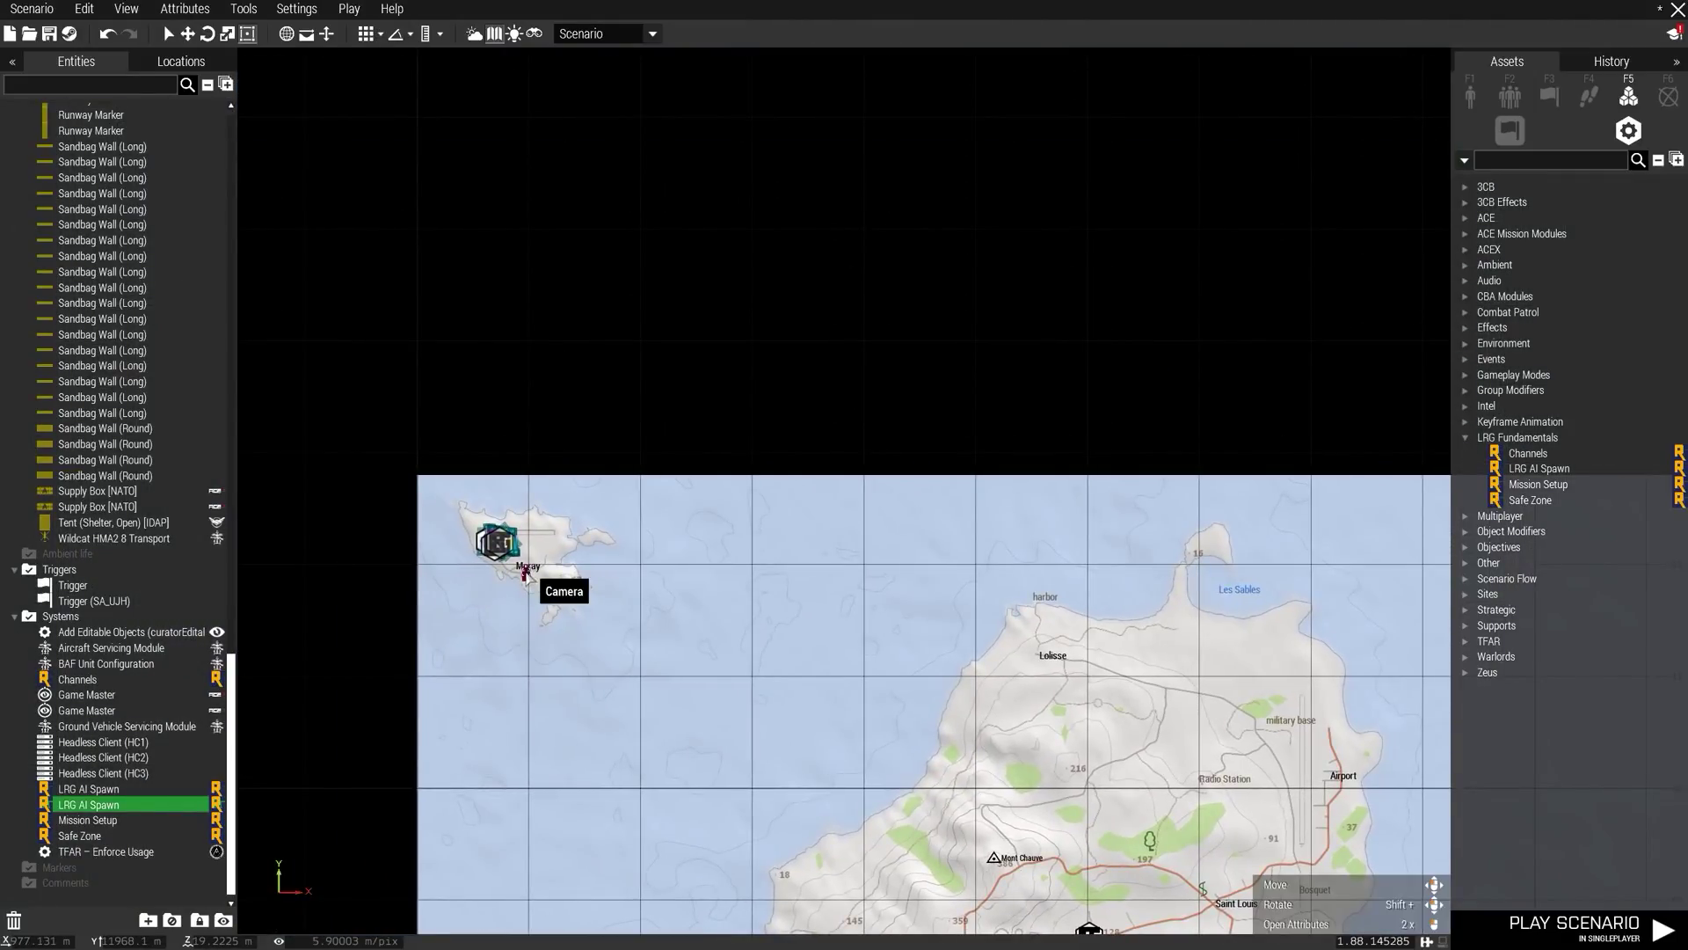
key("m")
right_click_drag(808, 684, 690, 505)
key("w")
key("w")
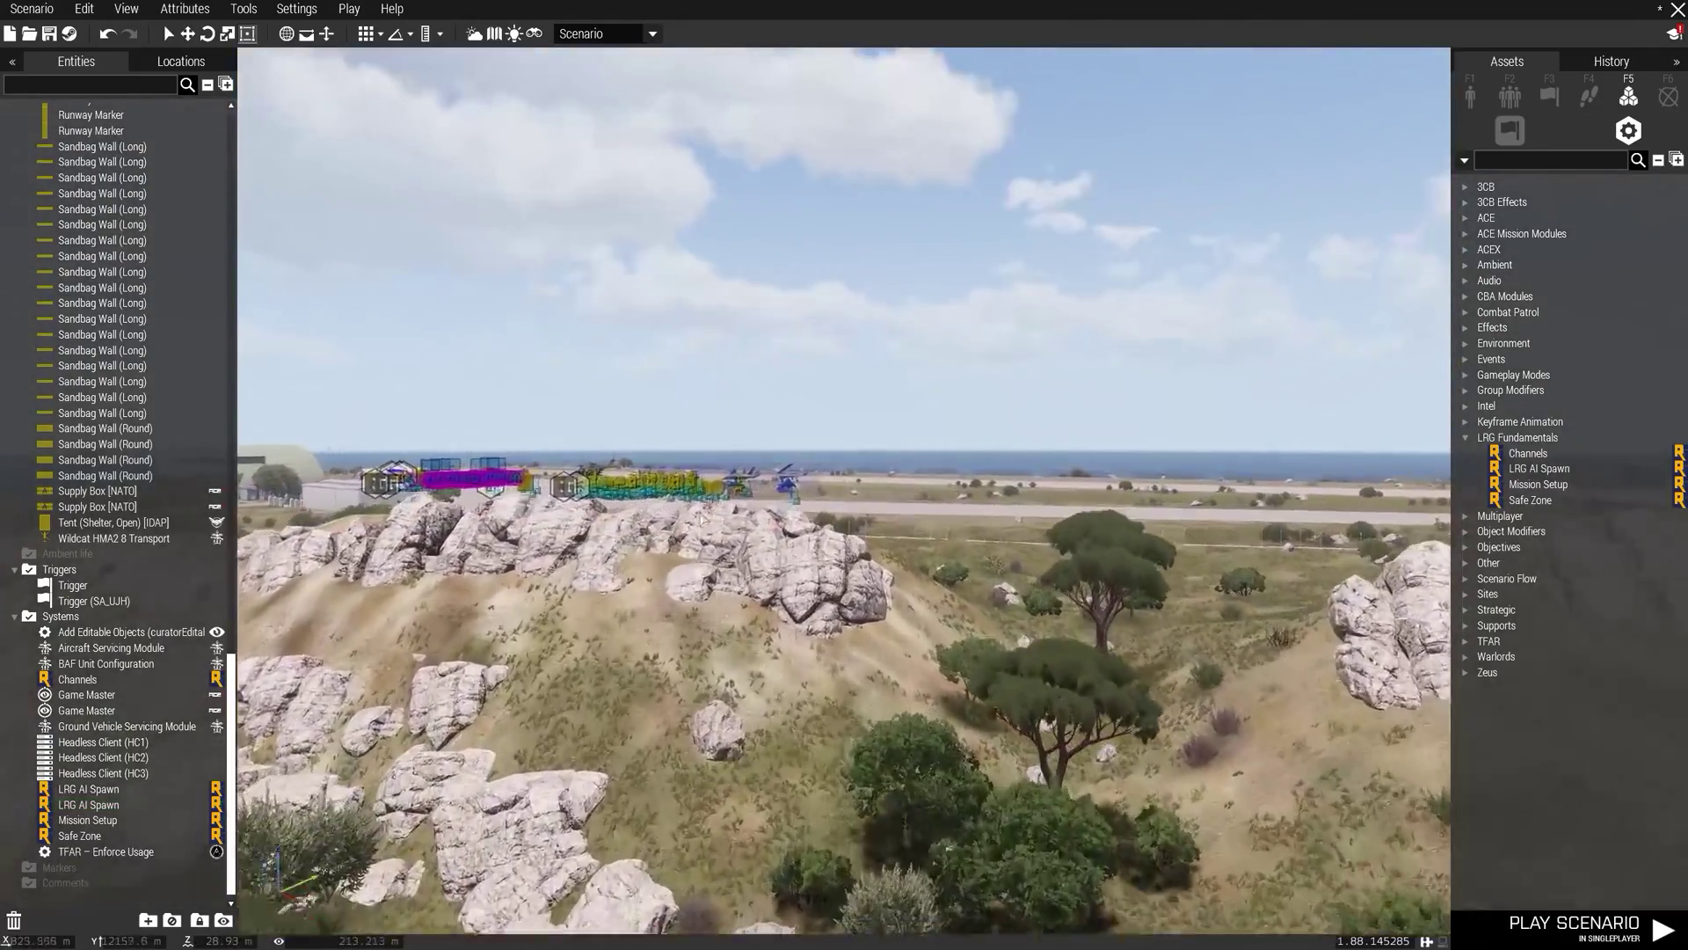
right_click_drag(773, 557, 724, 561)
key("w")
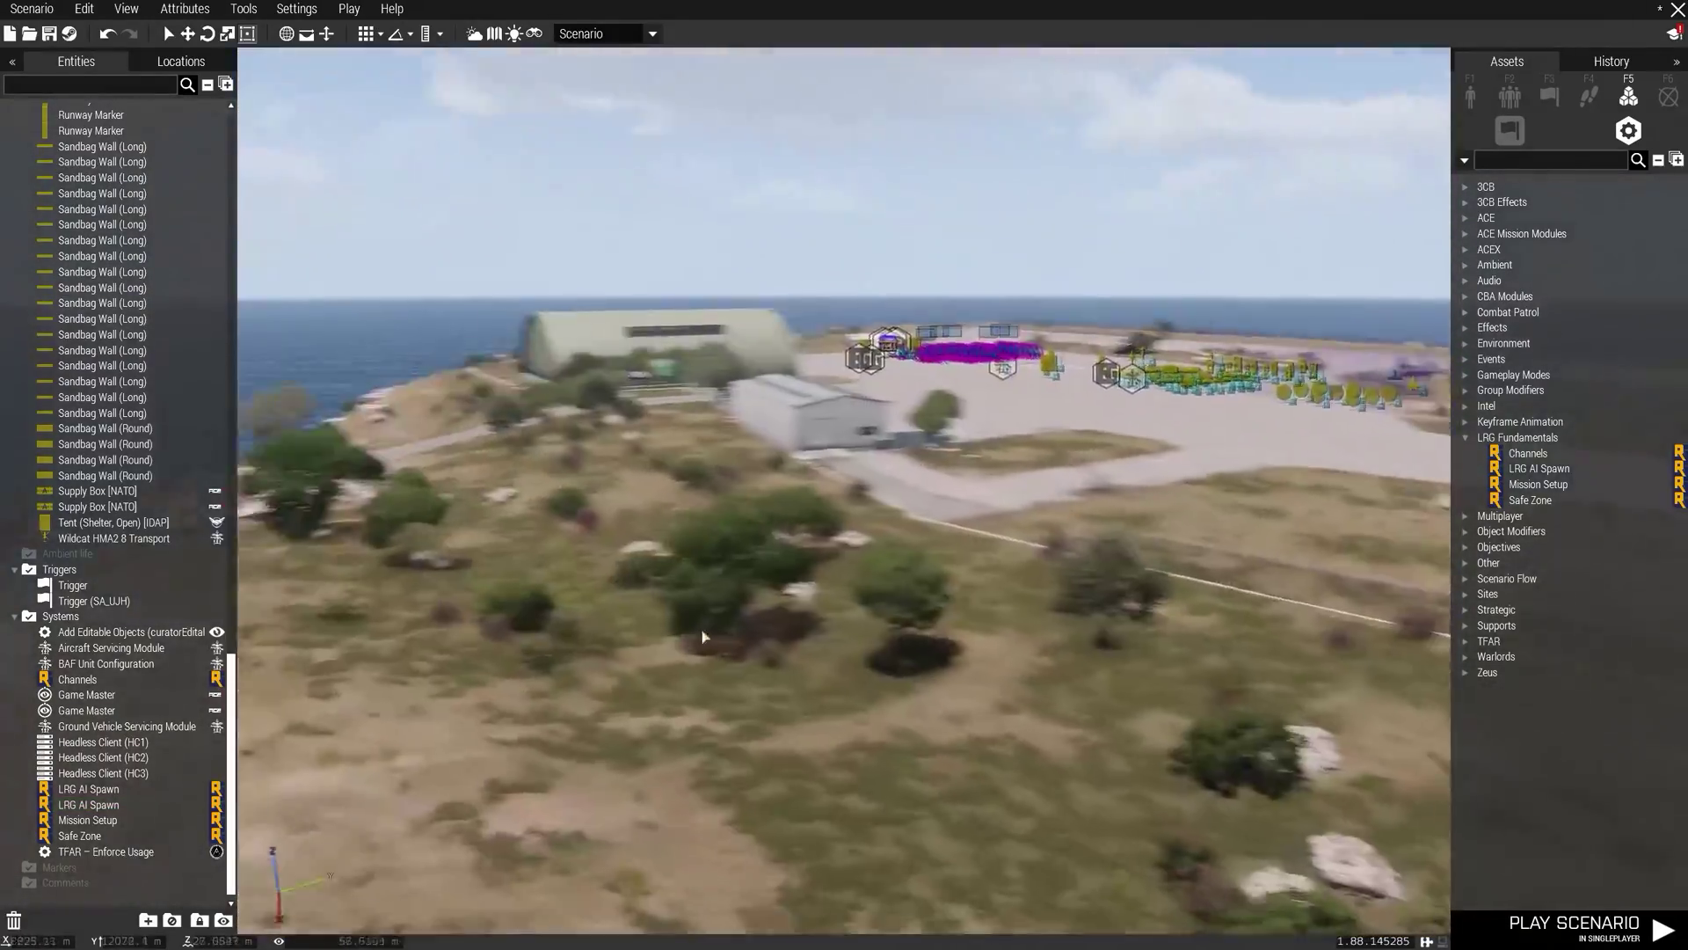
key("a")
key("q")
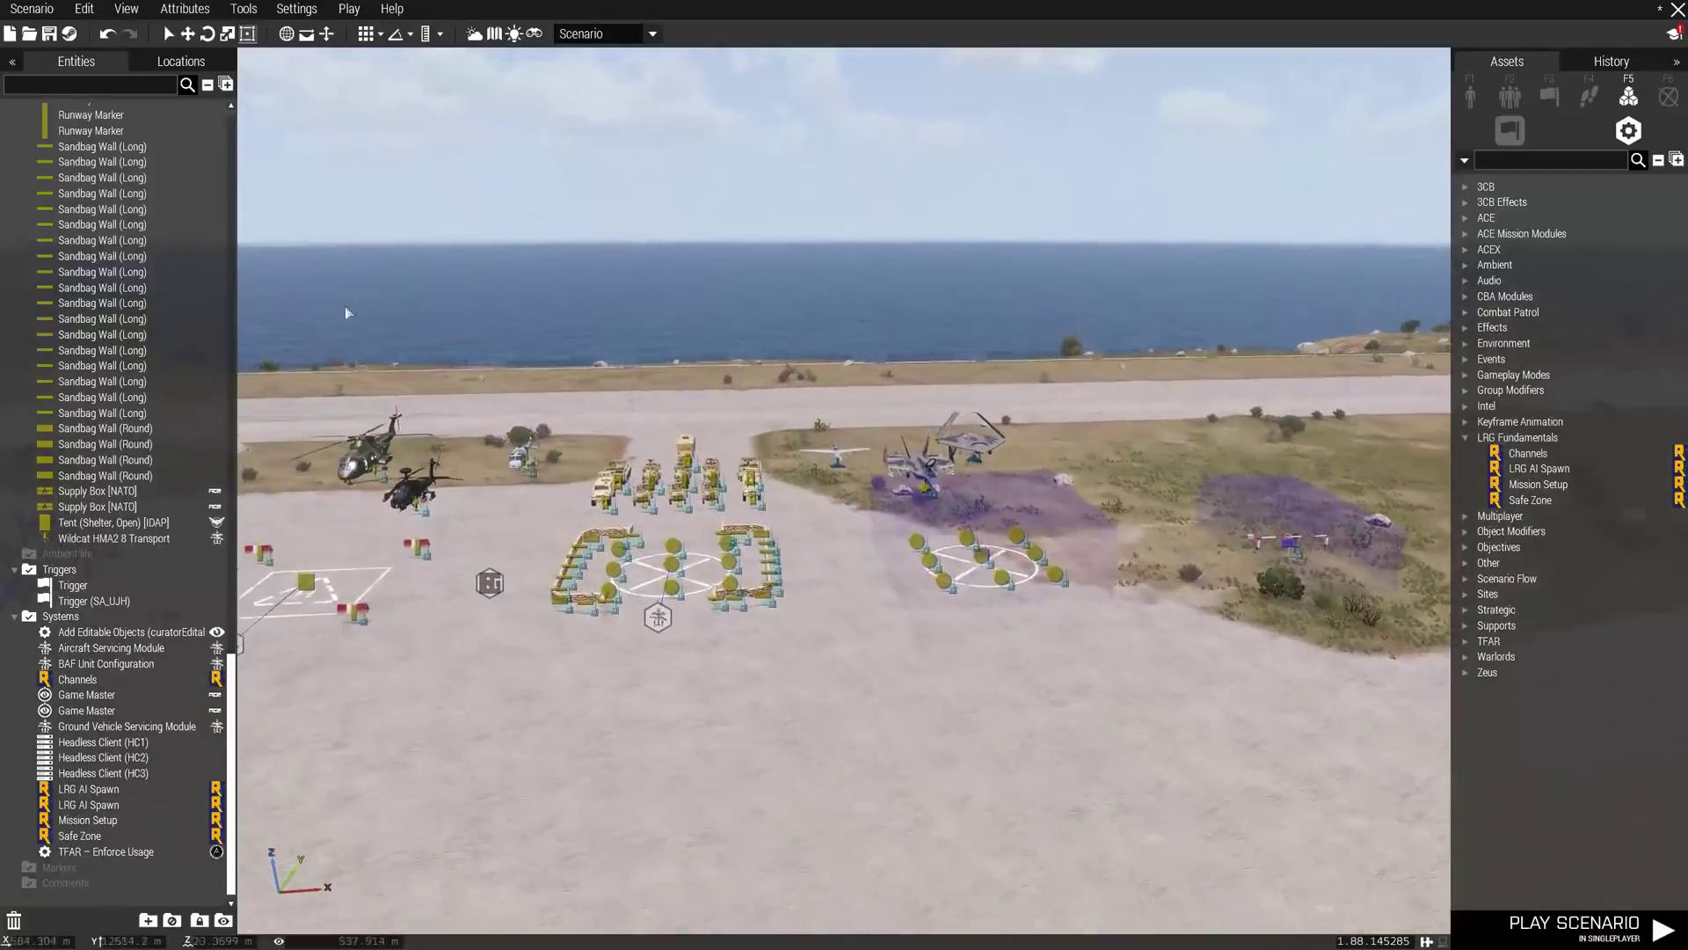
key("w")
right_click_drag(546, 589, 480, 450)
scroll(481, 450, "down", 3)
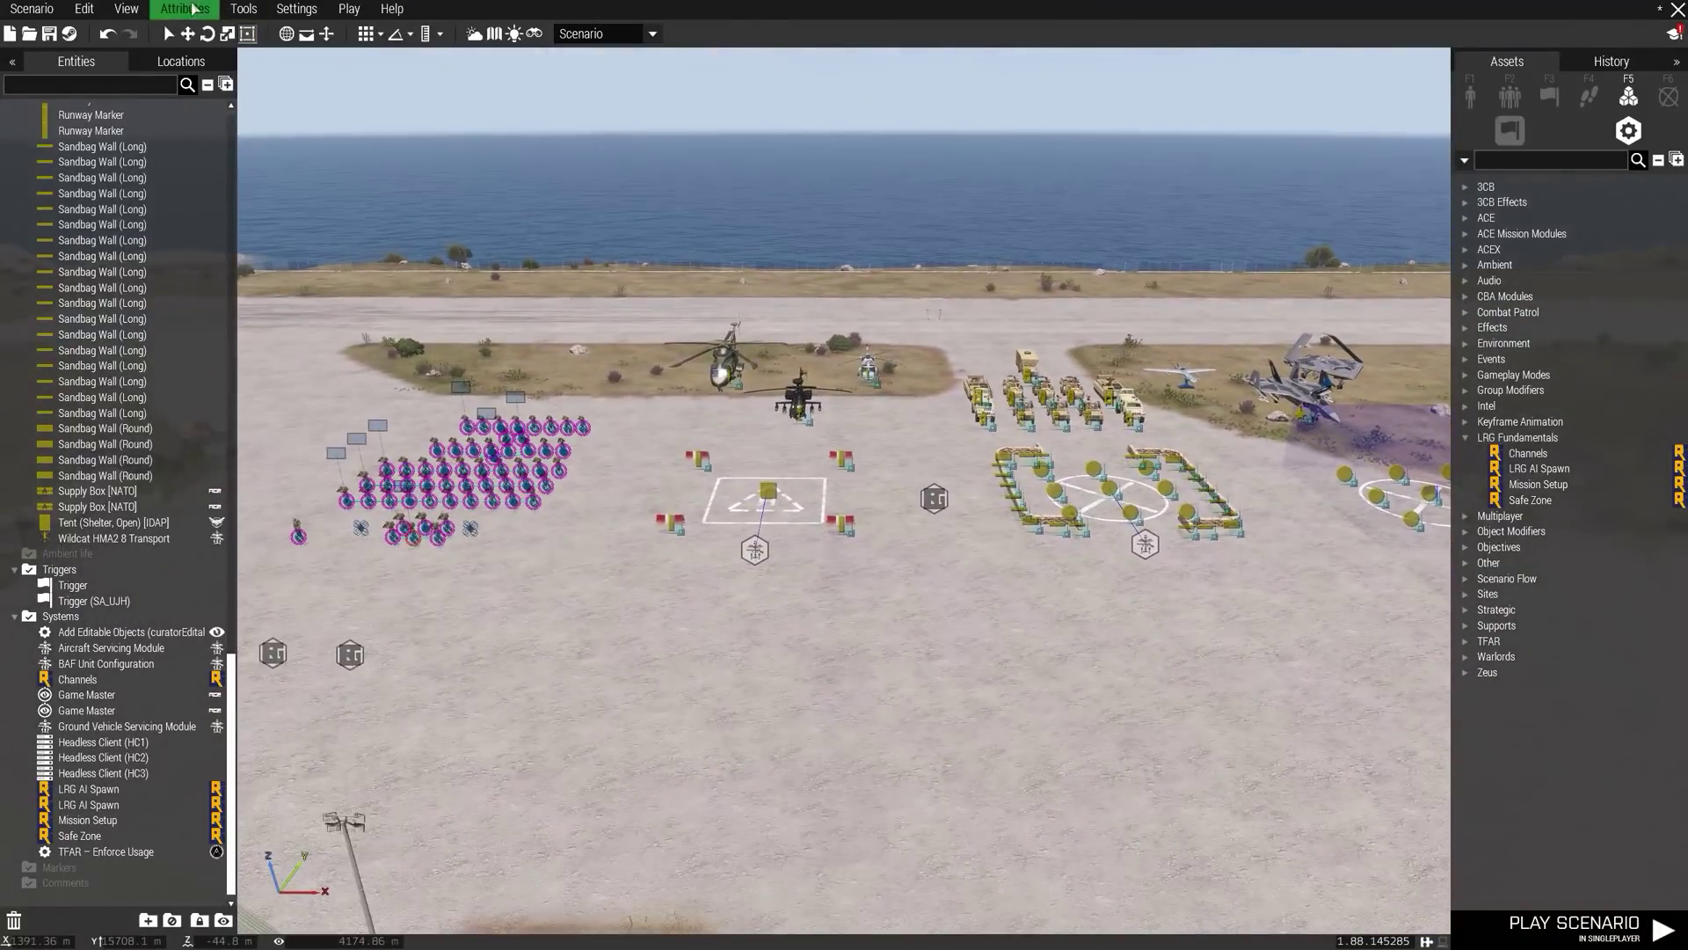
- Set both the scenario's title and its overview text to "Test Mission" in the General attributes and accept them
left_click(185, 9)
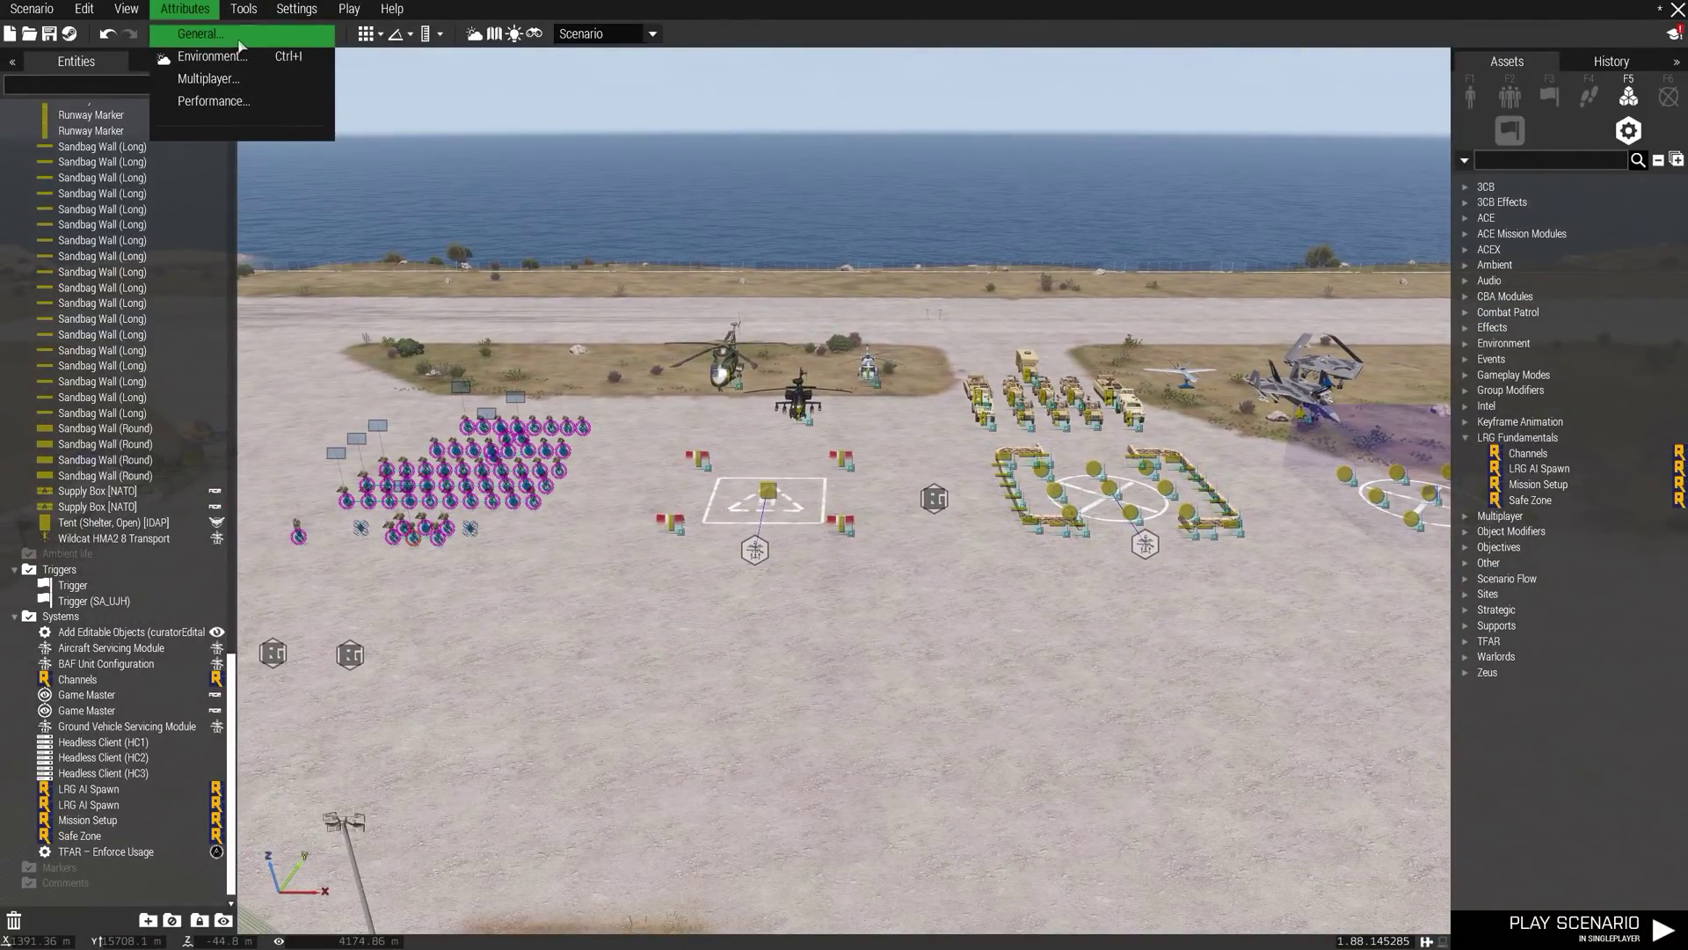
left_click(240, 39)
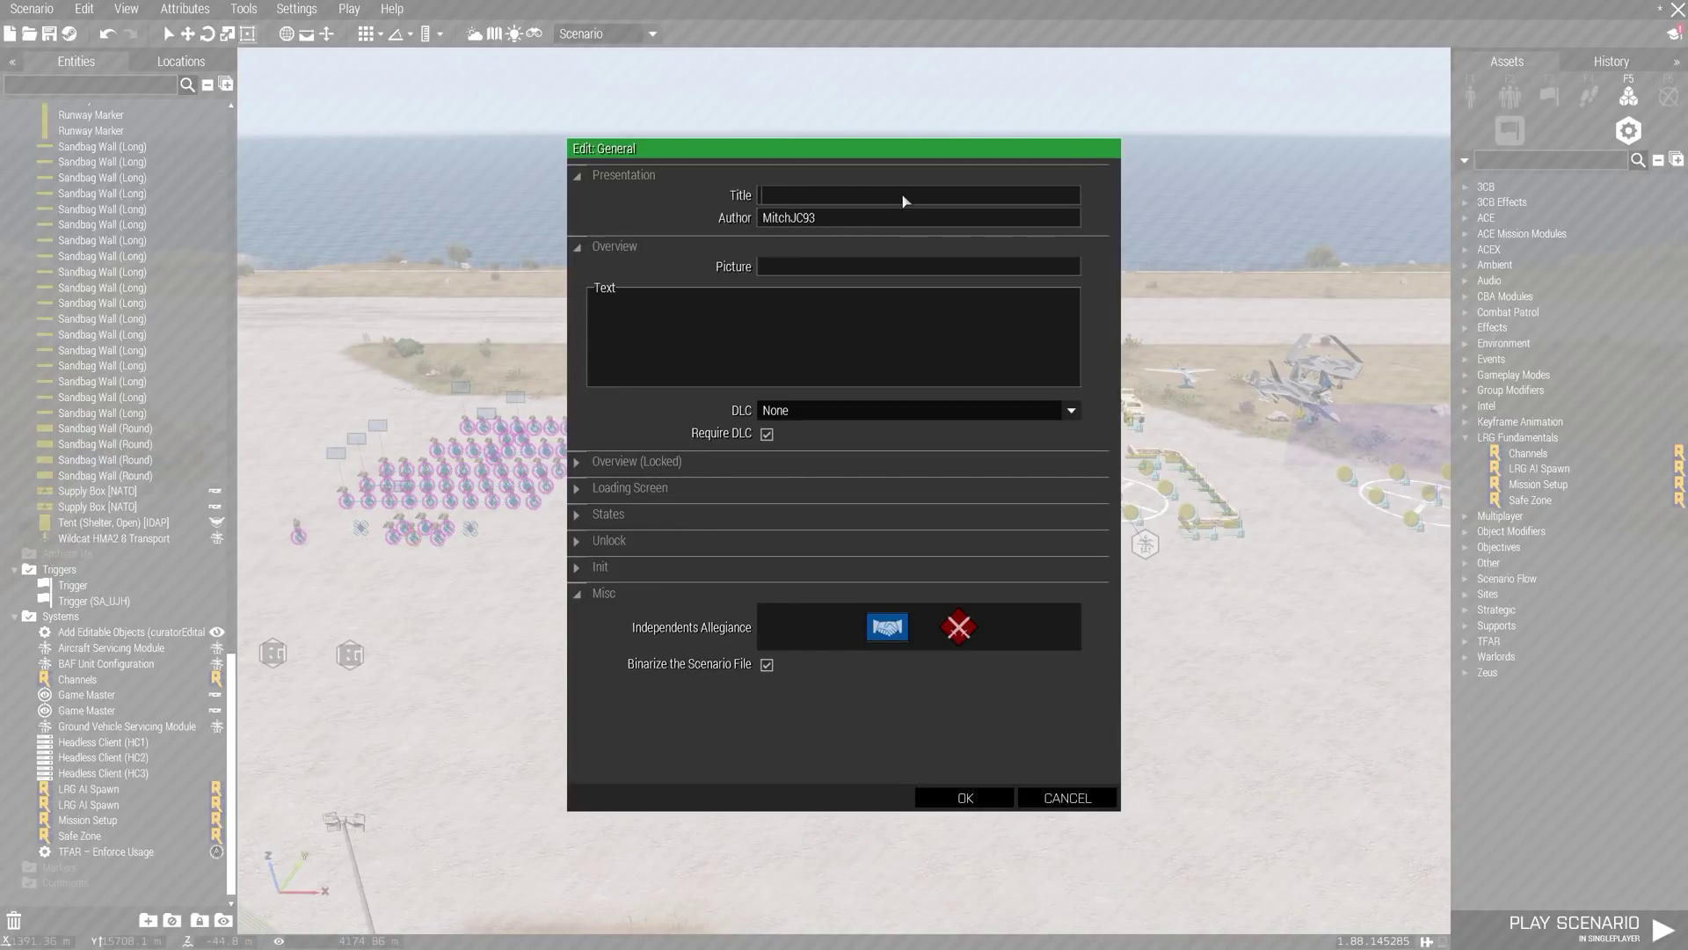
type("n")
key("ctrl+a")
key("ctrl+c")
left_click(846, 363)
key("ctrl+v")
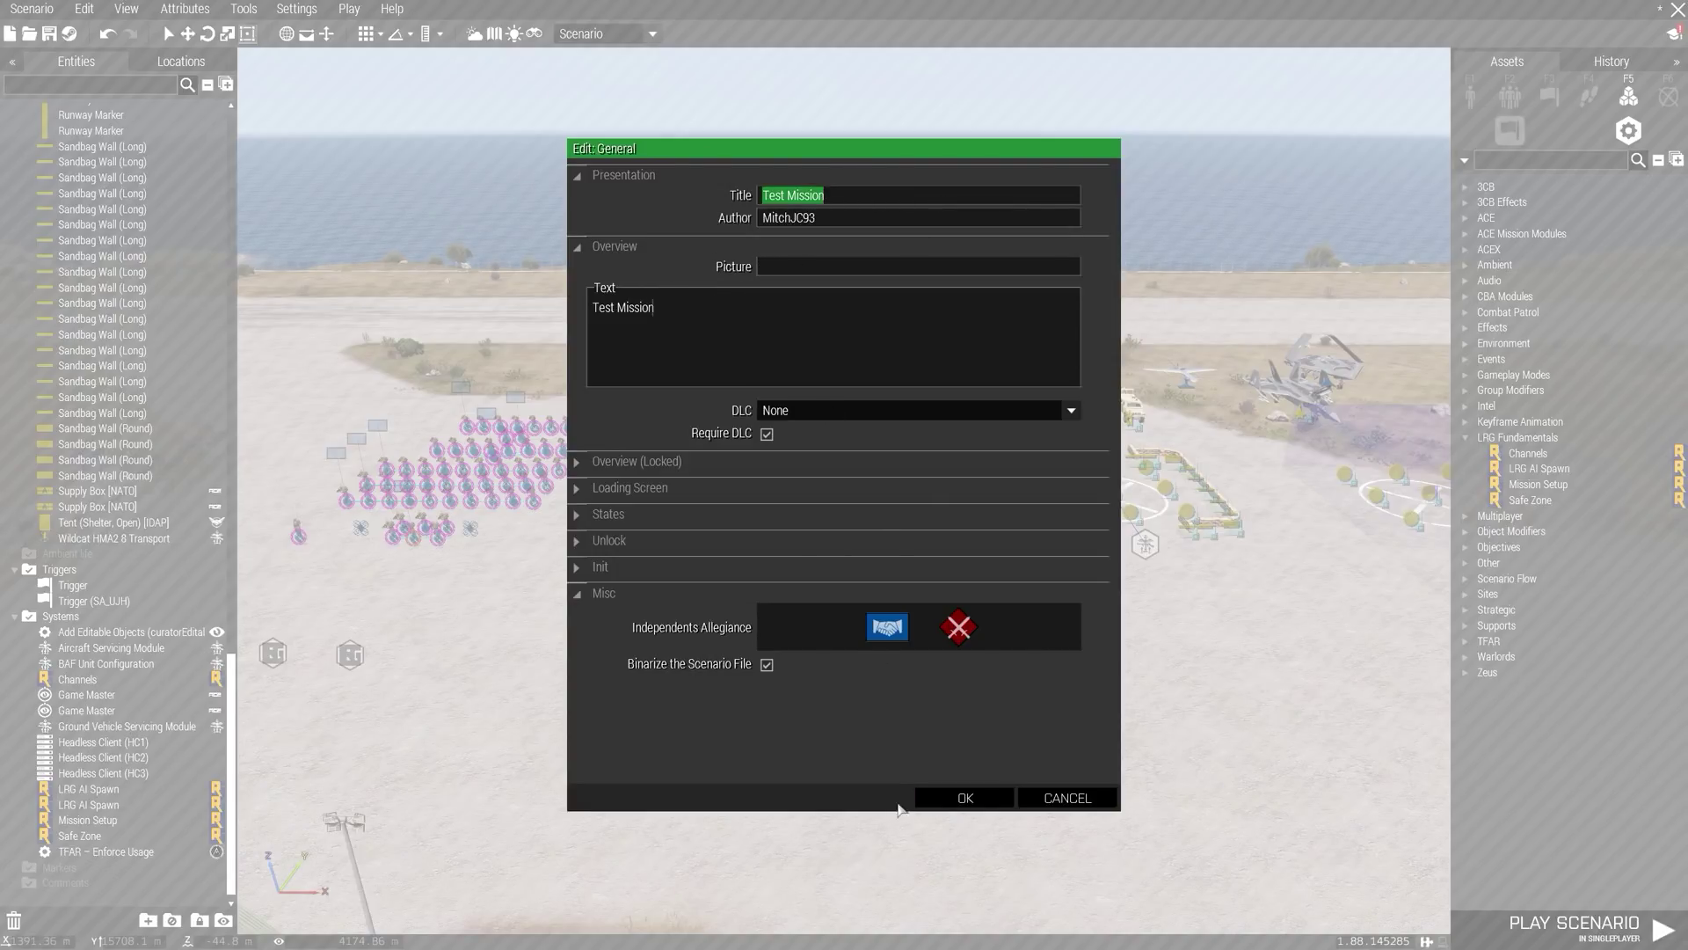
left_click(964, 797)
- Copy the texture path LRG Fundamentals\media\images\billboard.paa from the attributes of the billboard beside the tent
scroll(841, 751, "up", 5)
key("a")
key("w")
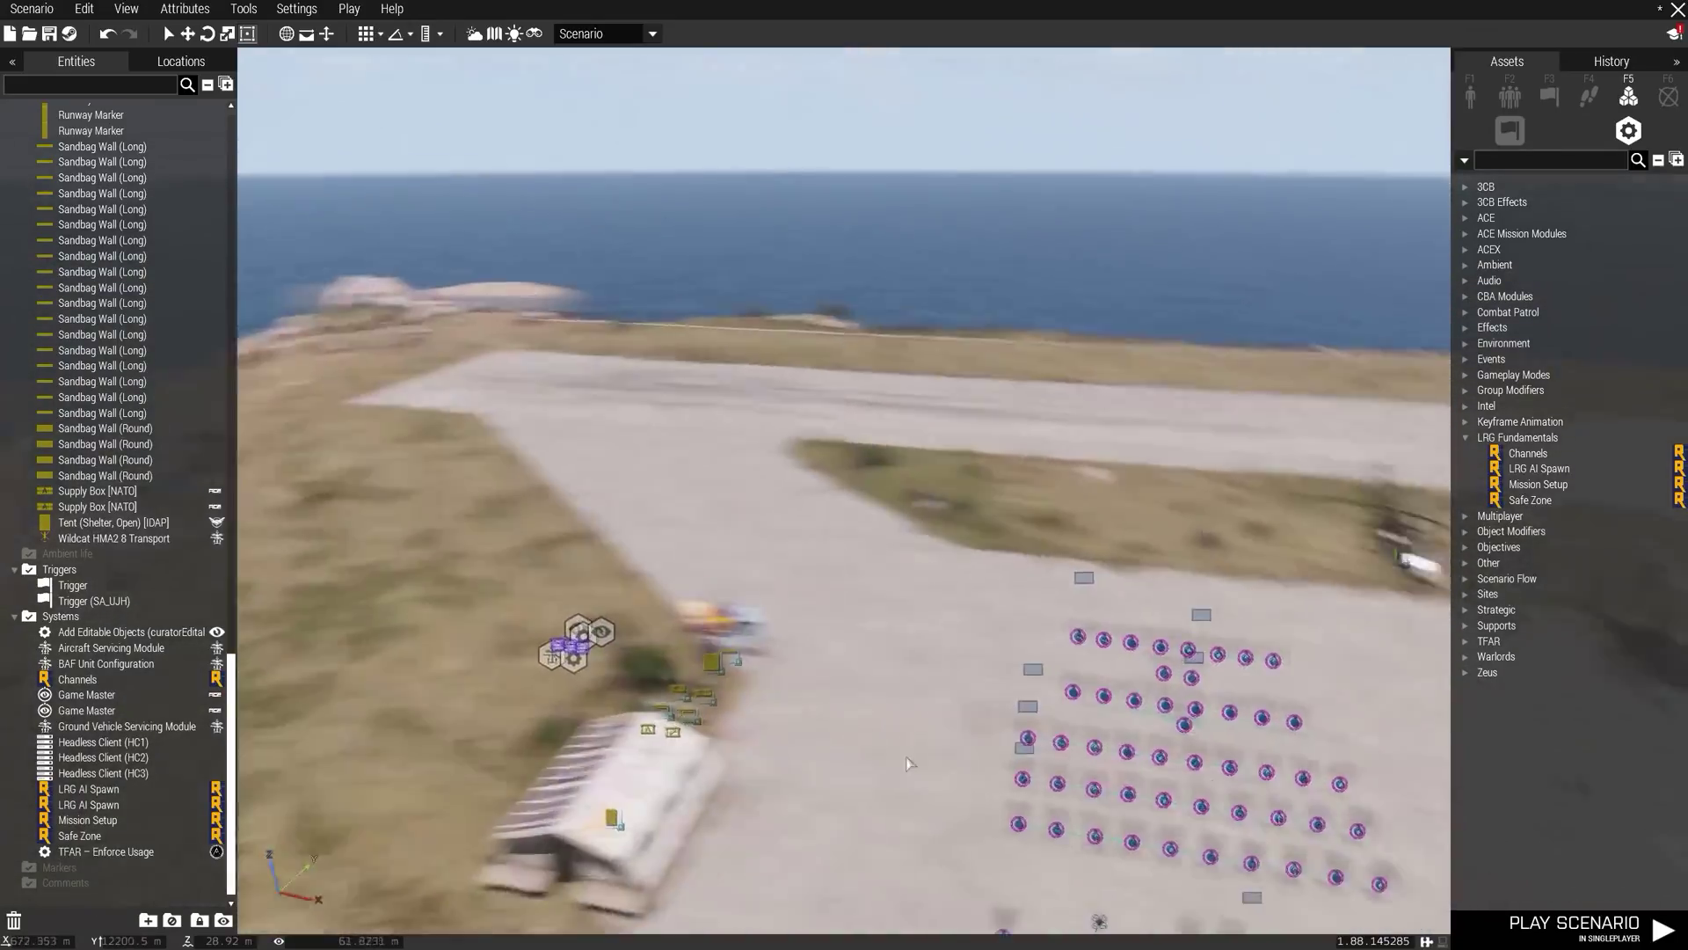
right_click_drag(831, 624, 828, 696)
double_click(828, 696)
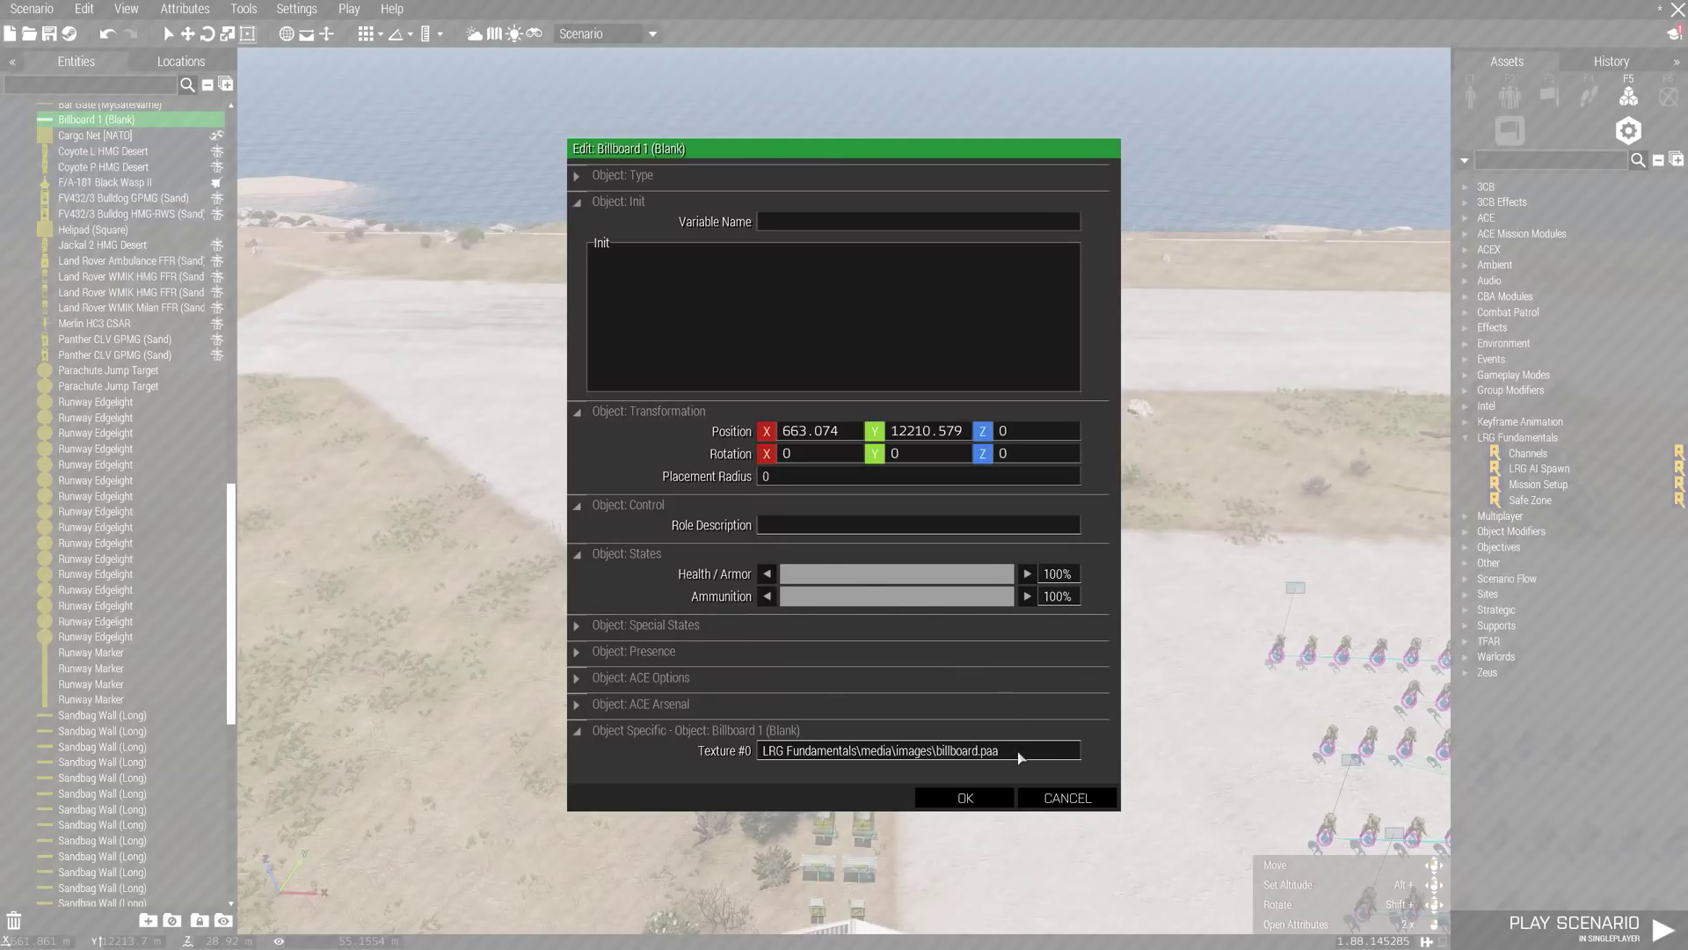
left_click(1021, 758)
key("ctrl+c")
left_click(965, 798)
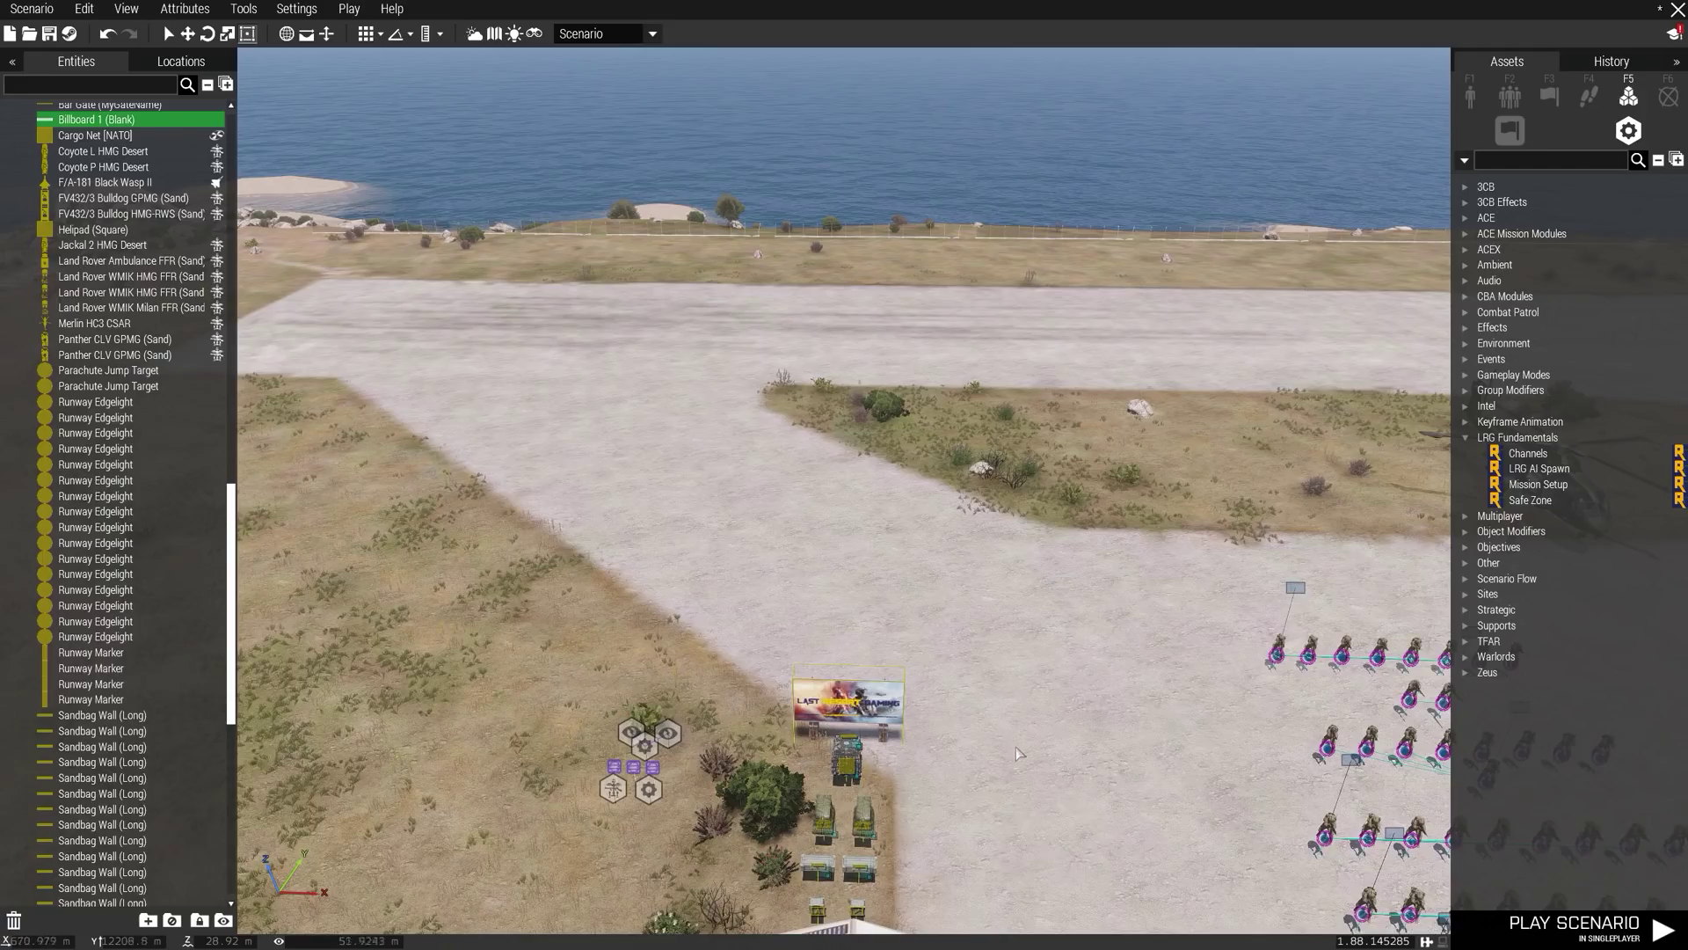
- Set the scenario's overview picture in the General attributes to the copied path LRG Fundamentals\media\images\billboard.paa
left_click(1016, 746)
key("s")
key("d")
left_click(190, 10)
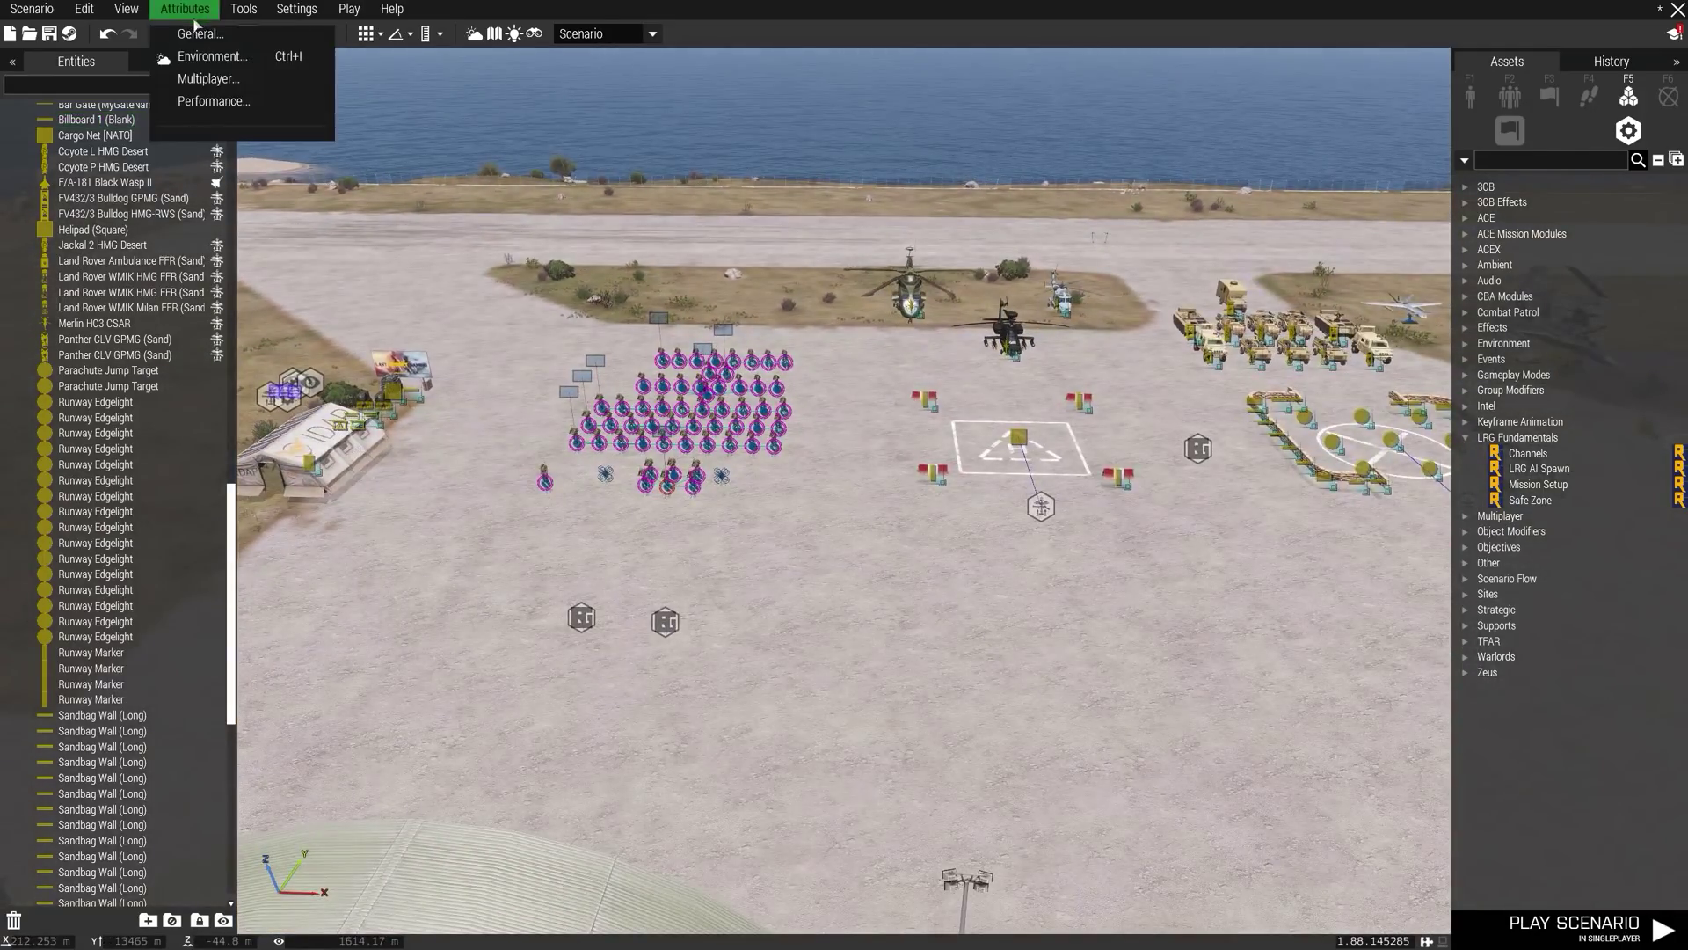
left_click(200, 33)
left_click(858, 269)
key("ctrl+v")
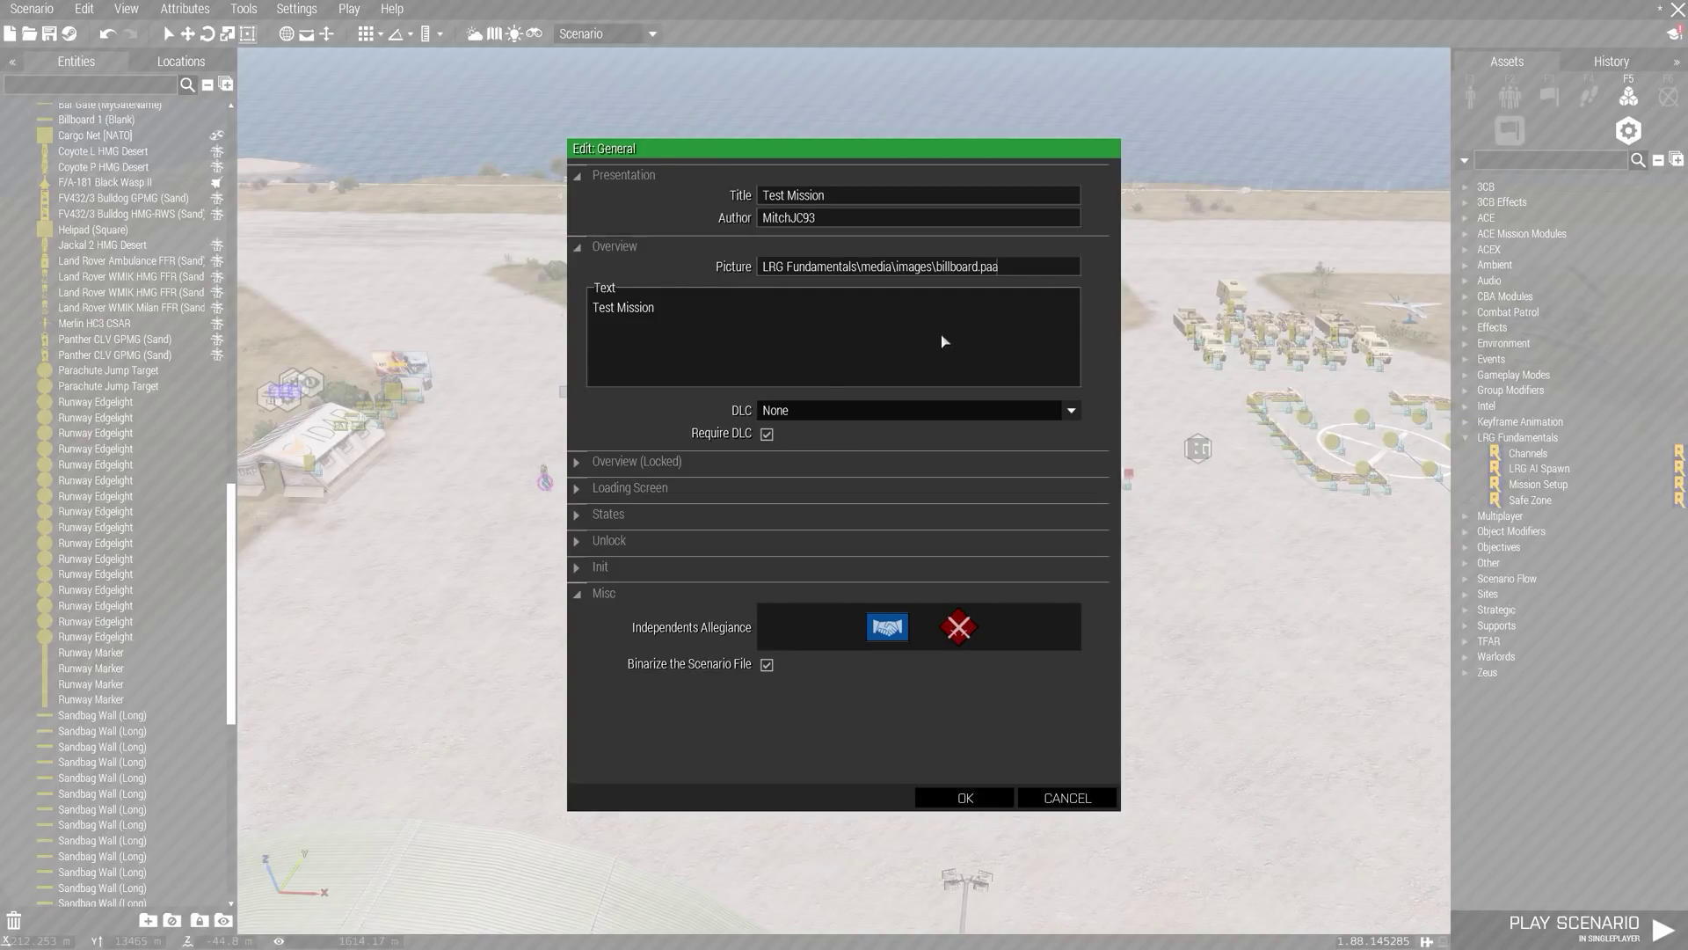
- Fill the locked overview with the text "Test Mission" and the picture path LRG Fundamentals\media\images\billboard.paa, copied from the overview
left_click(663, 465)
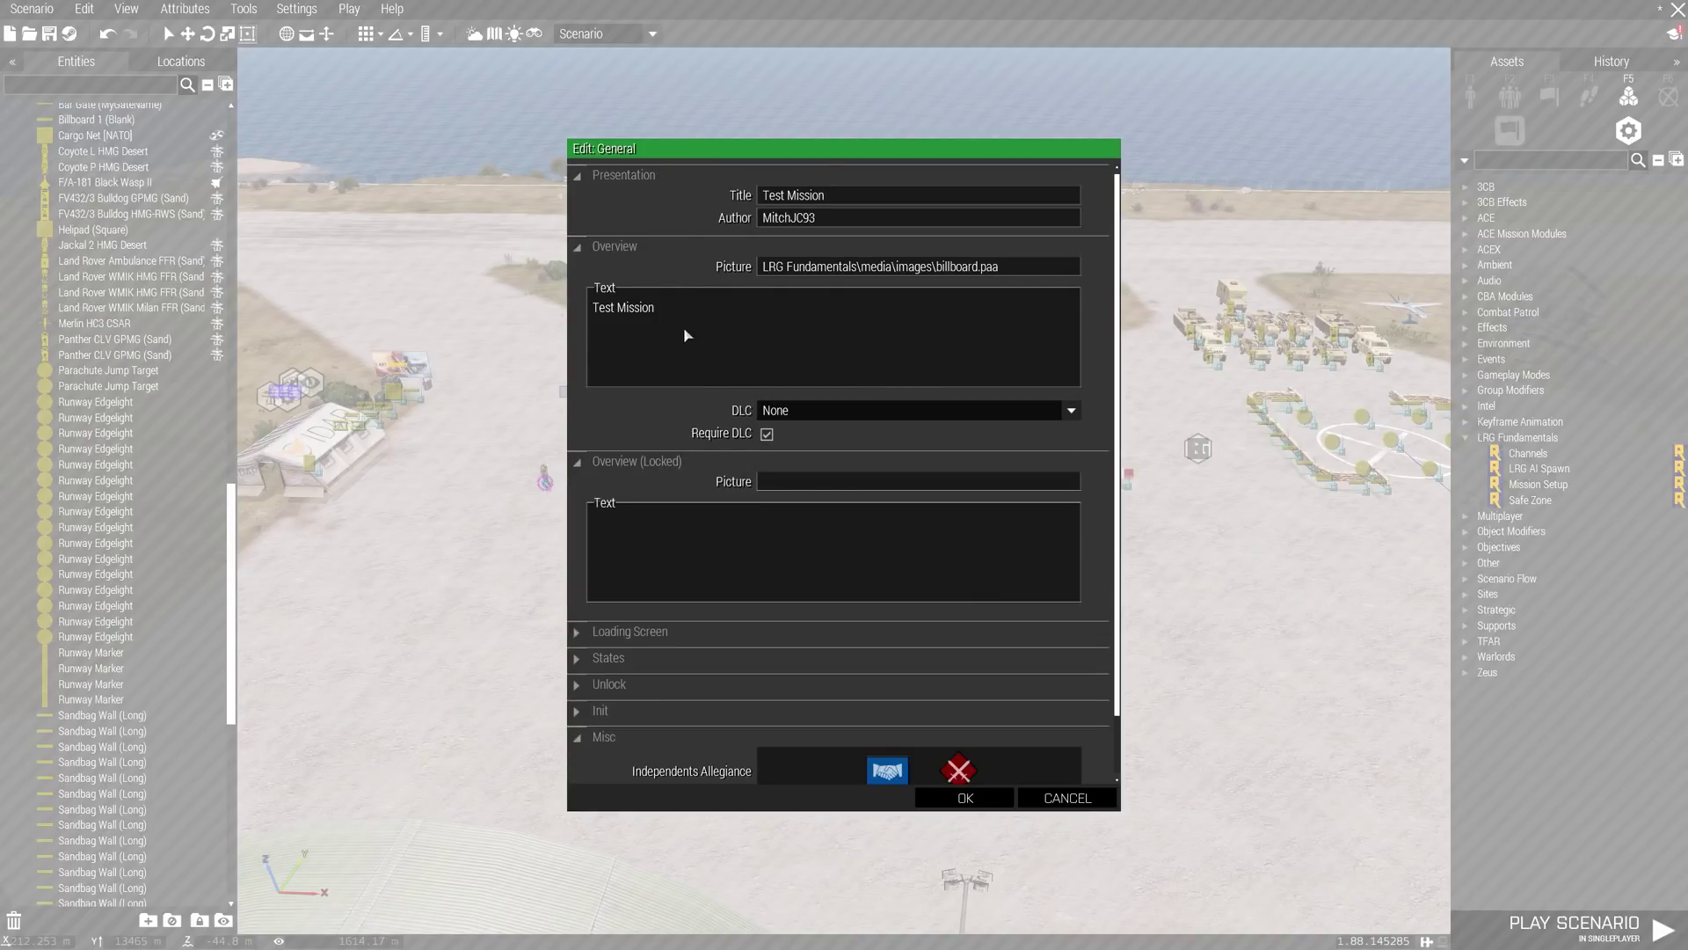
left_click_drag(687, 335, 591, 318)
key("ctrl+c")
left_click(676, 561)
key("ctrl+v")
left_click_drag(1024, 271, 762, 268)
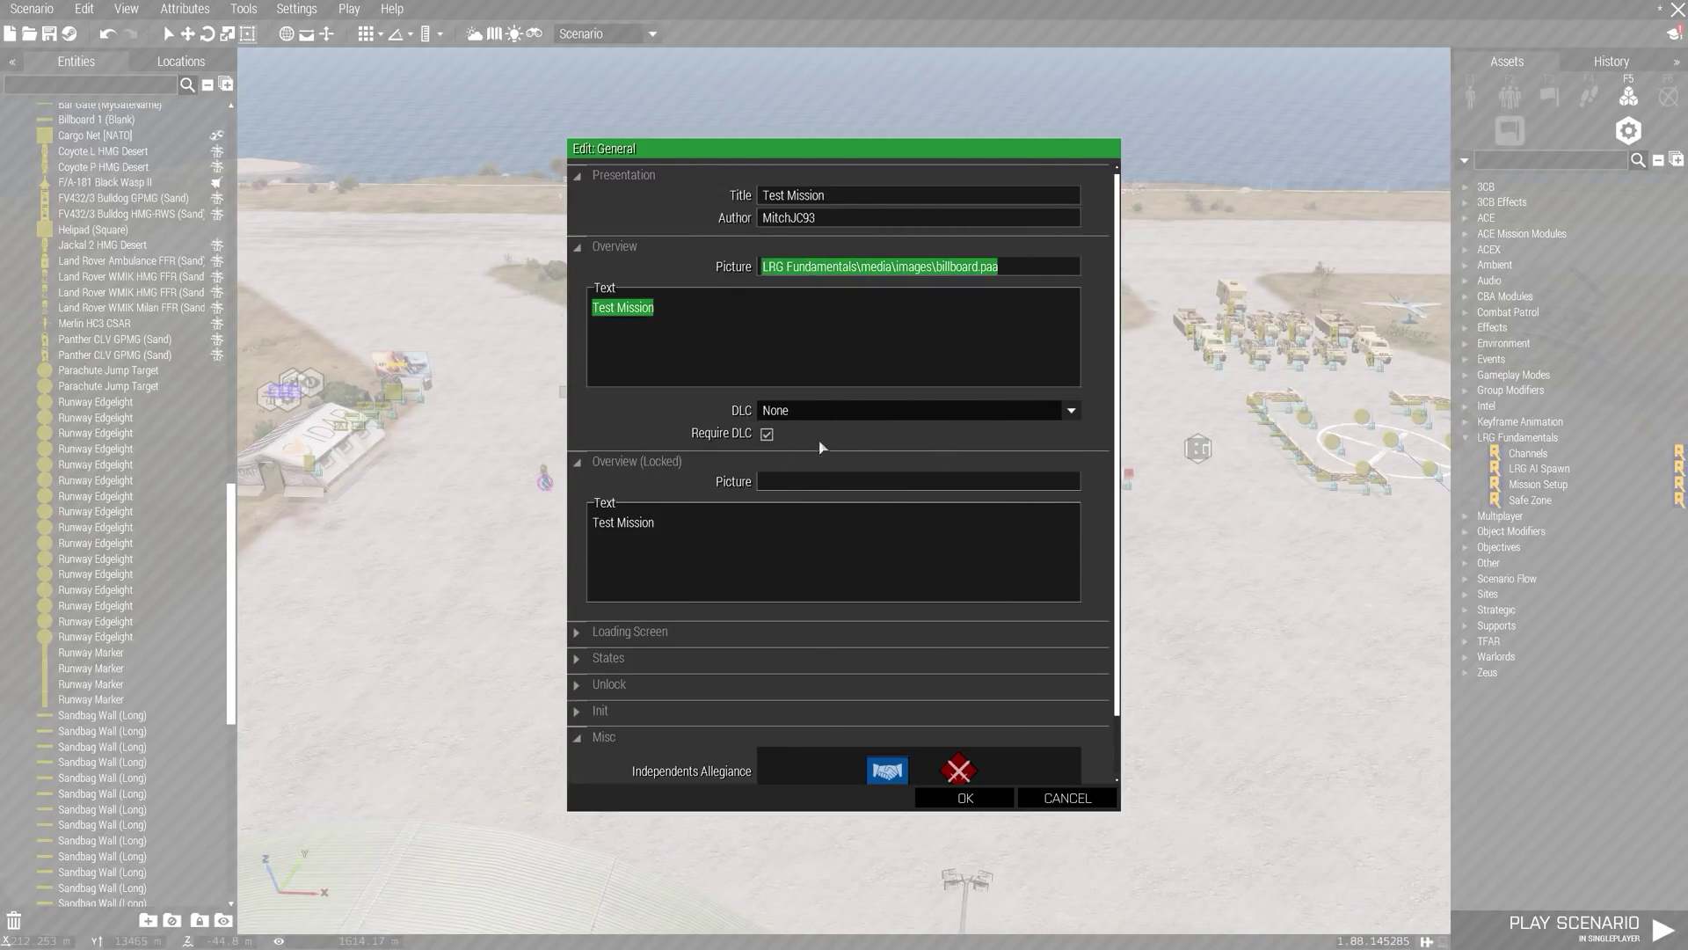
key("ctrl+c")
left_click(803, 482)
key("ctrl+v")
- Give the loading screen the same text "Test Mission" and picture path LRG Fundamentals\media\images\billboard.paa
scroll(803, 520, "down", 1)
left_click(642, 565)
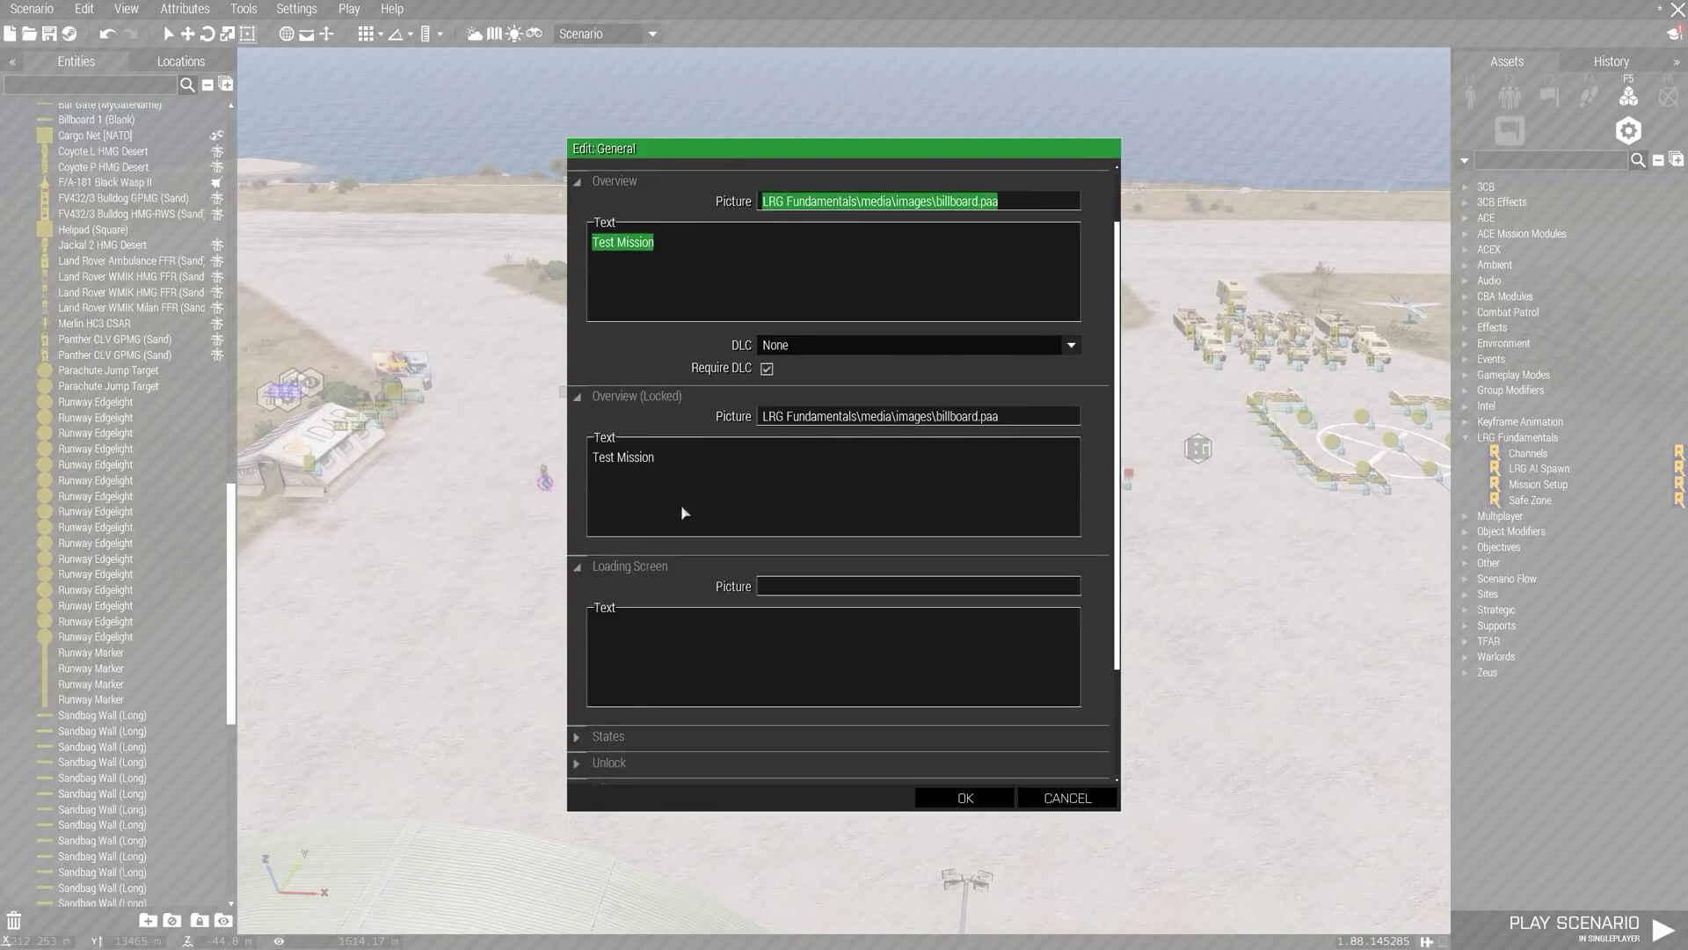
left_click_drag(714, 249, 591, 247)
key("ctrl+c")
left_click(646, 663)
key("ctrl+v")
left_click_drag(1004, 425, 760, 419)
key("ctrl+c")
left_click(831, 587)
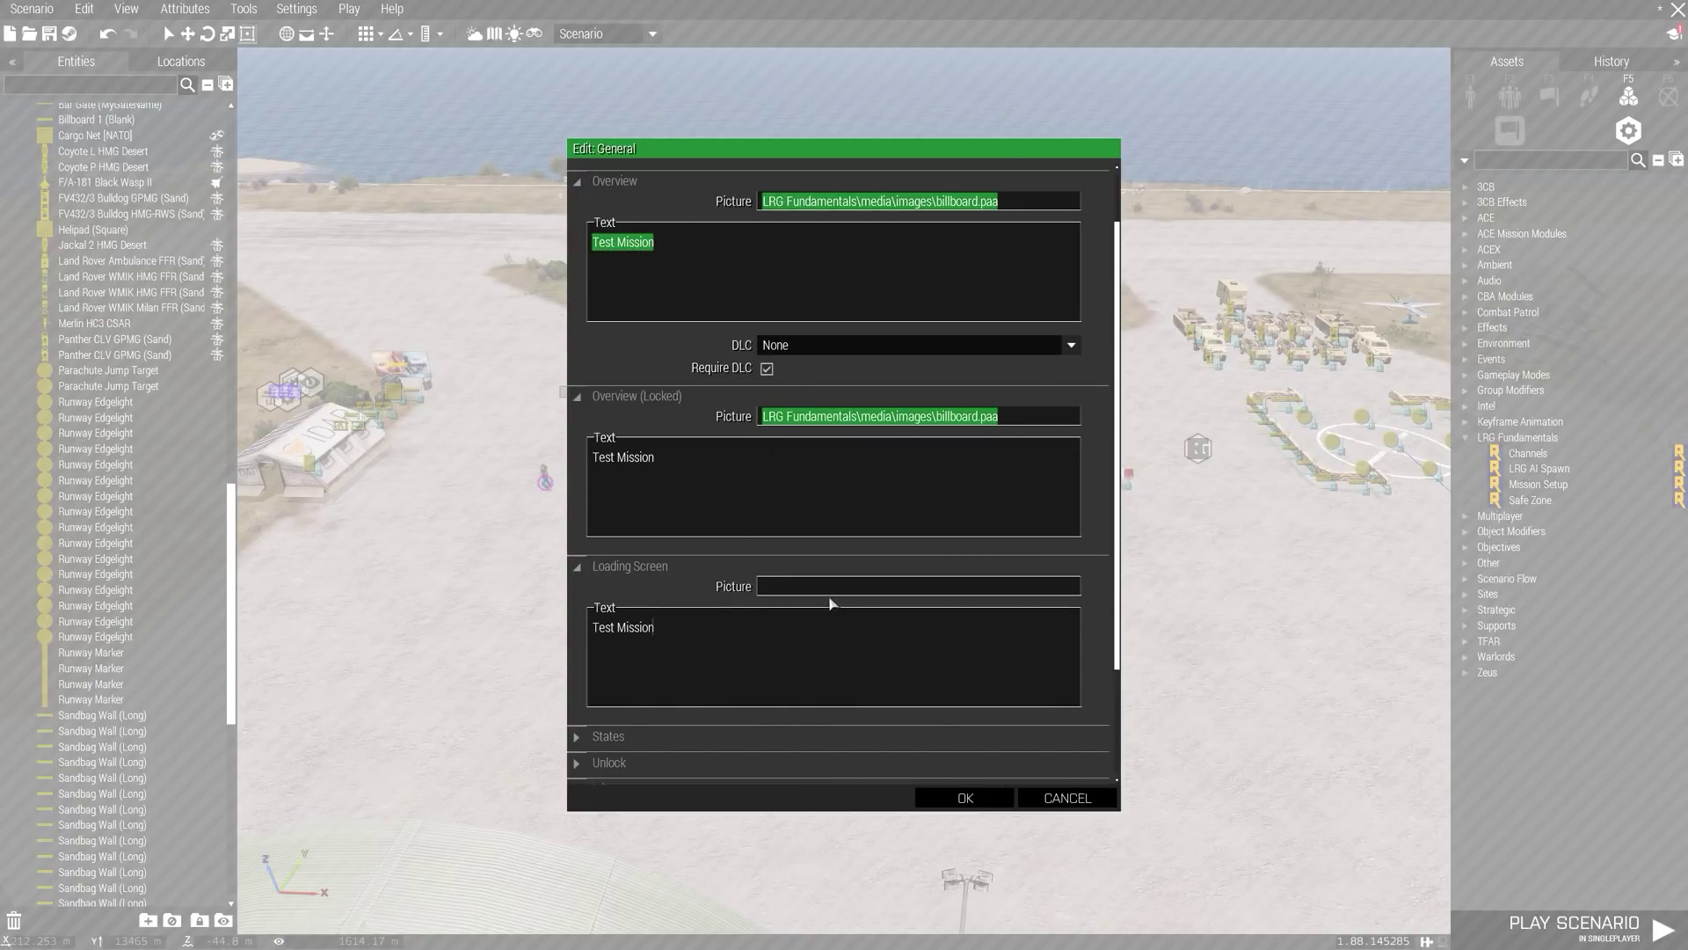
key("ctrl+v")
- Disable Show Map, Enable Saving, Show Debriefing and Show Briefing in the scenario's states
scroll(785, 631, "down", 2)
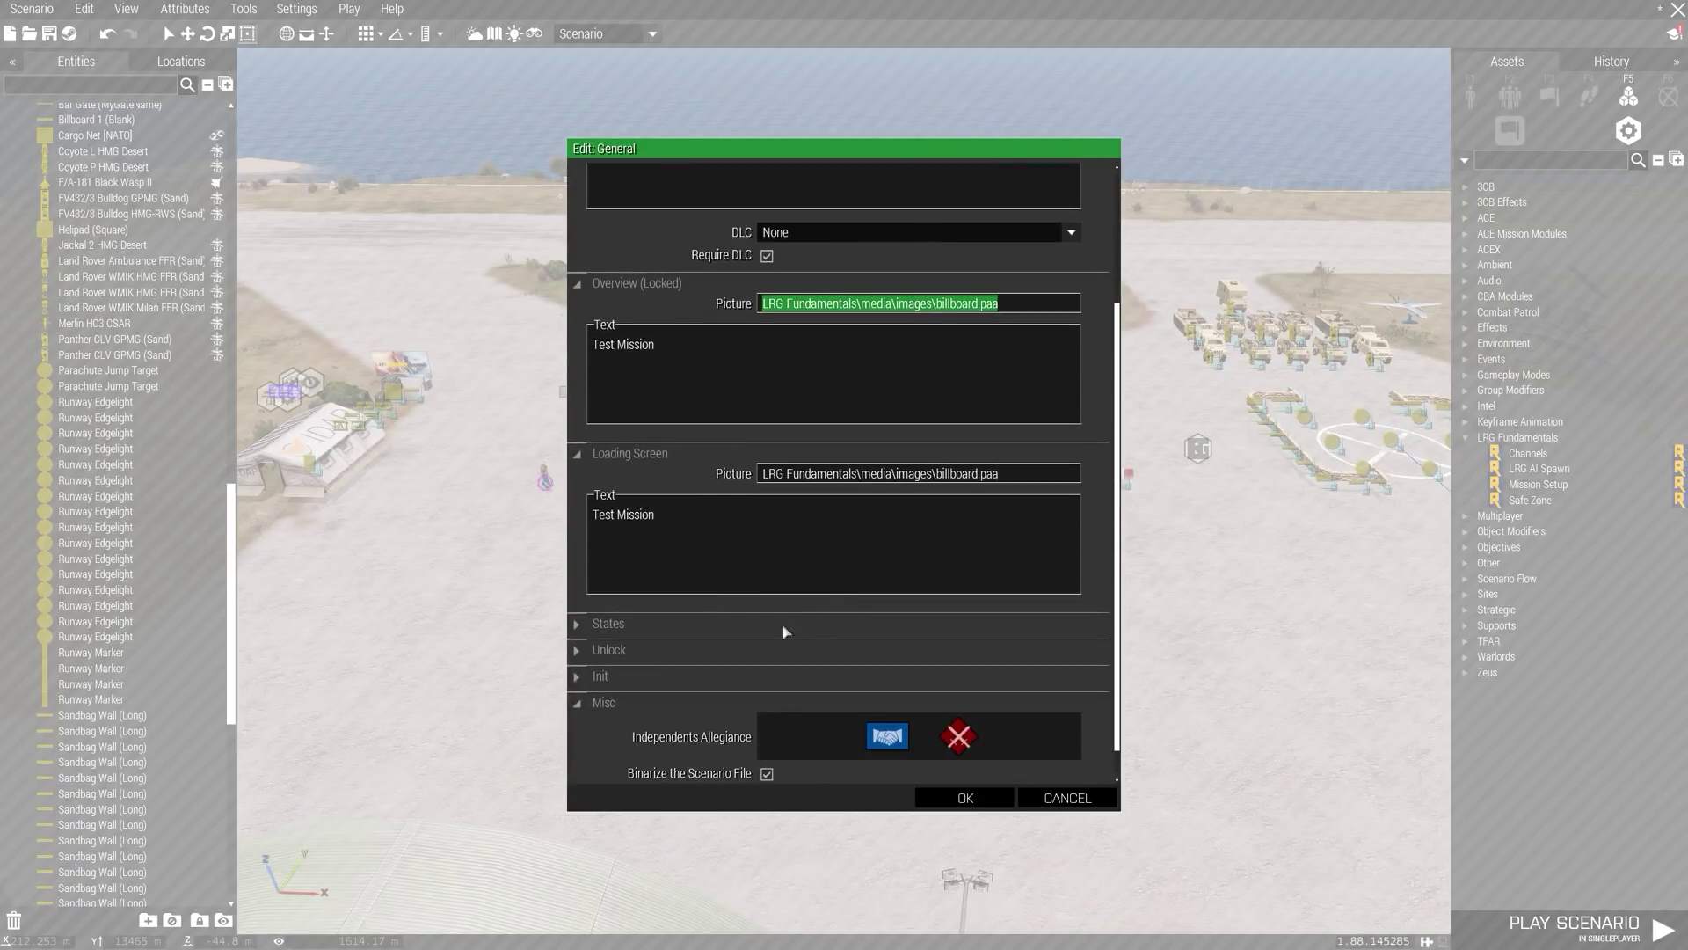
left_click(646, 629)
scroll(803, 614, "down", 5)
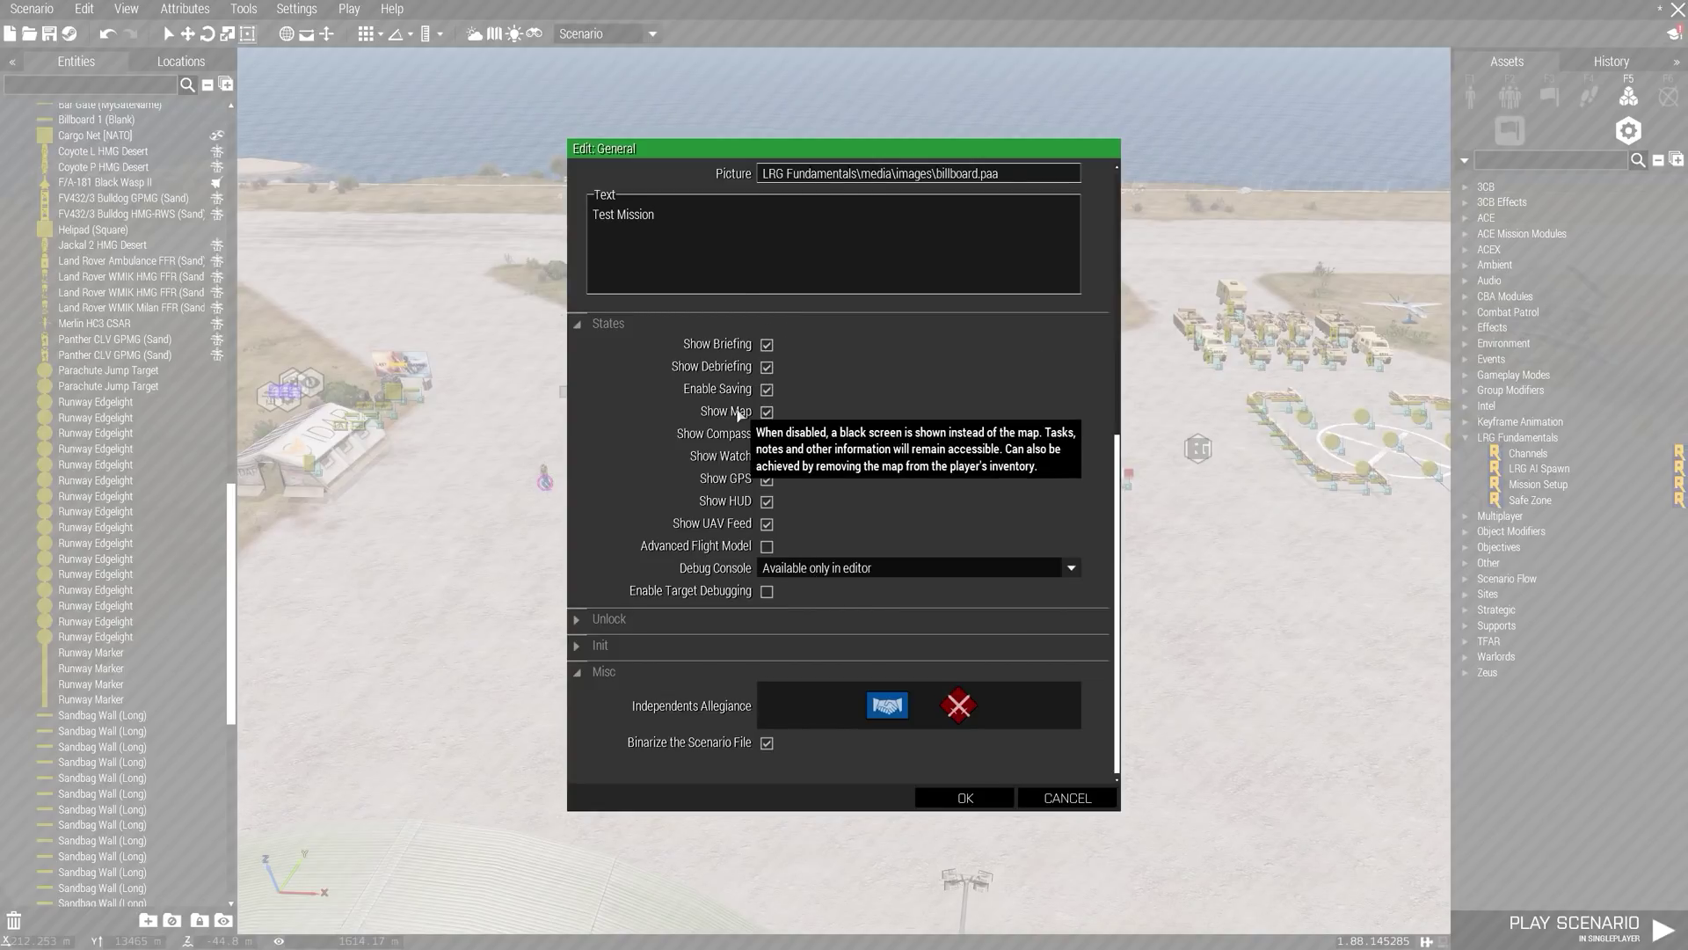
left_click(765, 413)
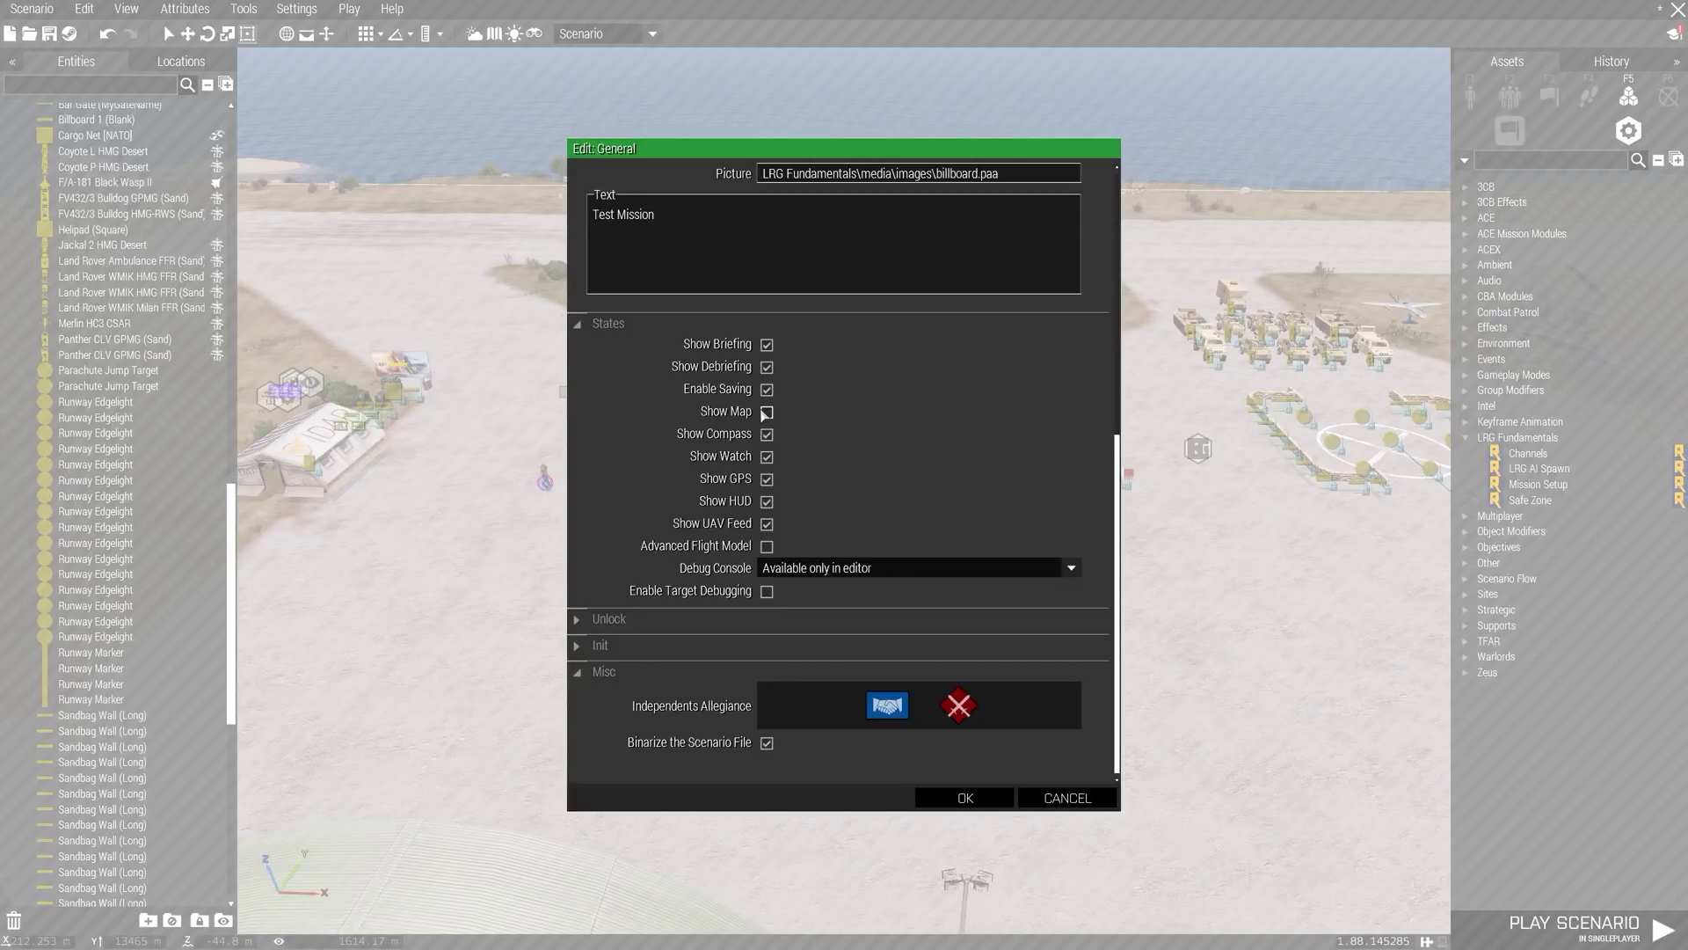
left_click(767, 388)
left_click(767, 367)
left_click(767, 345)
- Review the Unlock, Init and Misc sections and accept the General attributes
left_click(688, 631)
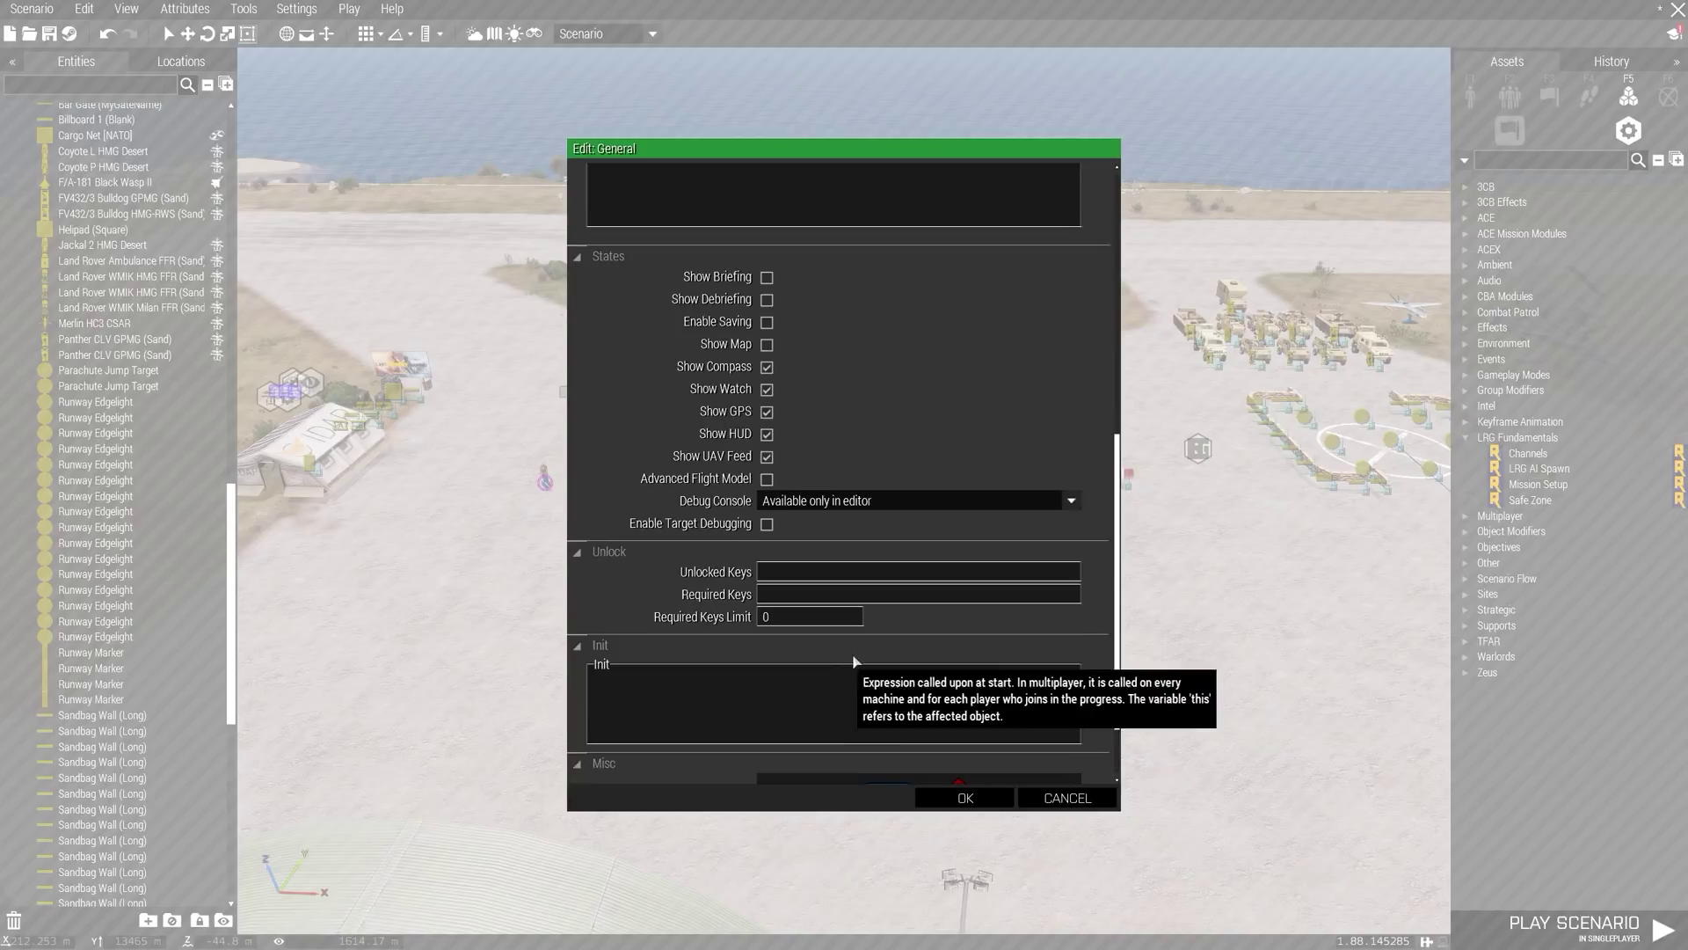
left_click(673, 653)
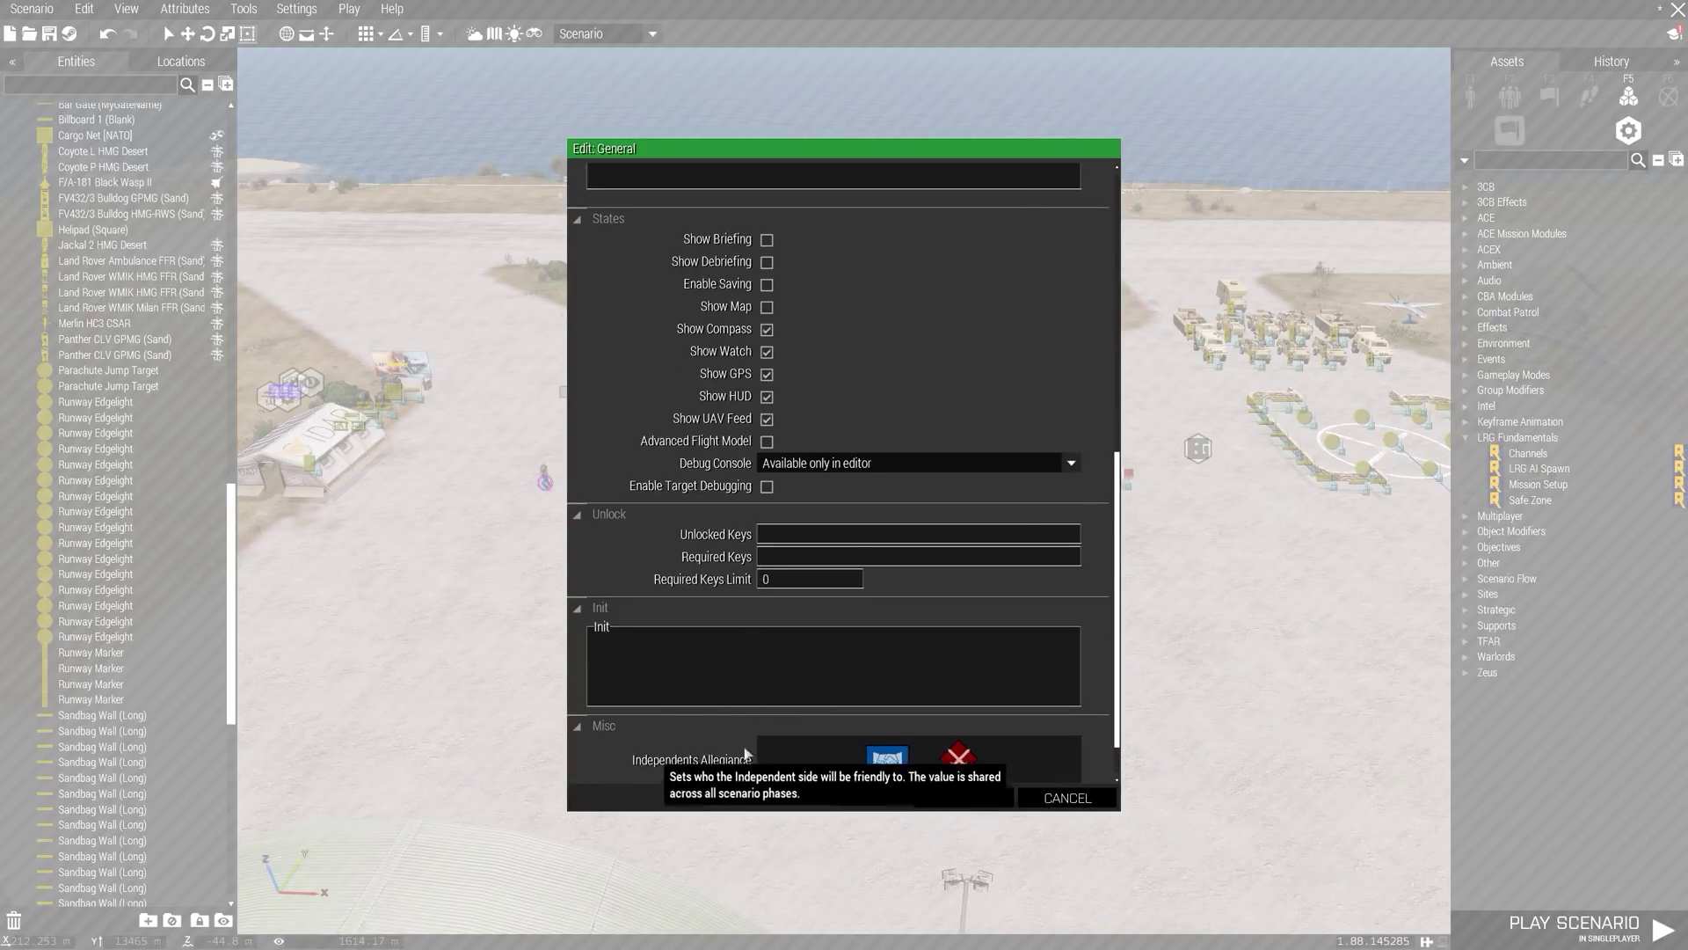
scroll(860, 756, "up", 2)
left_click(965, 797)
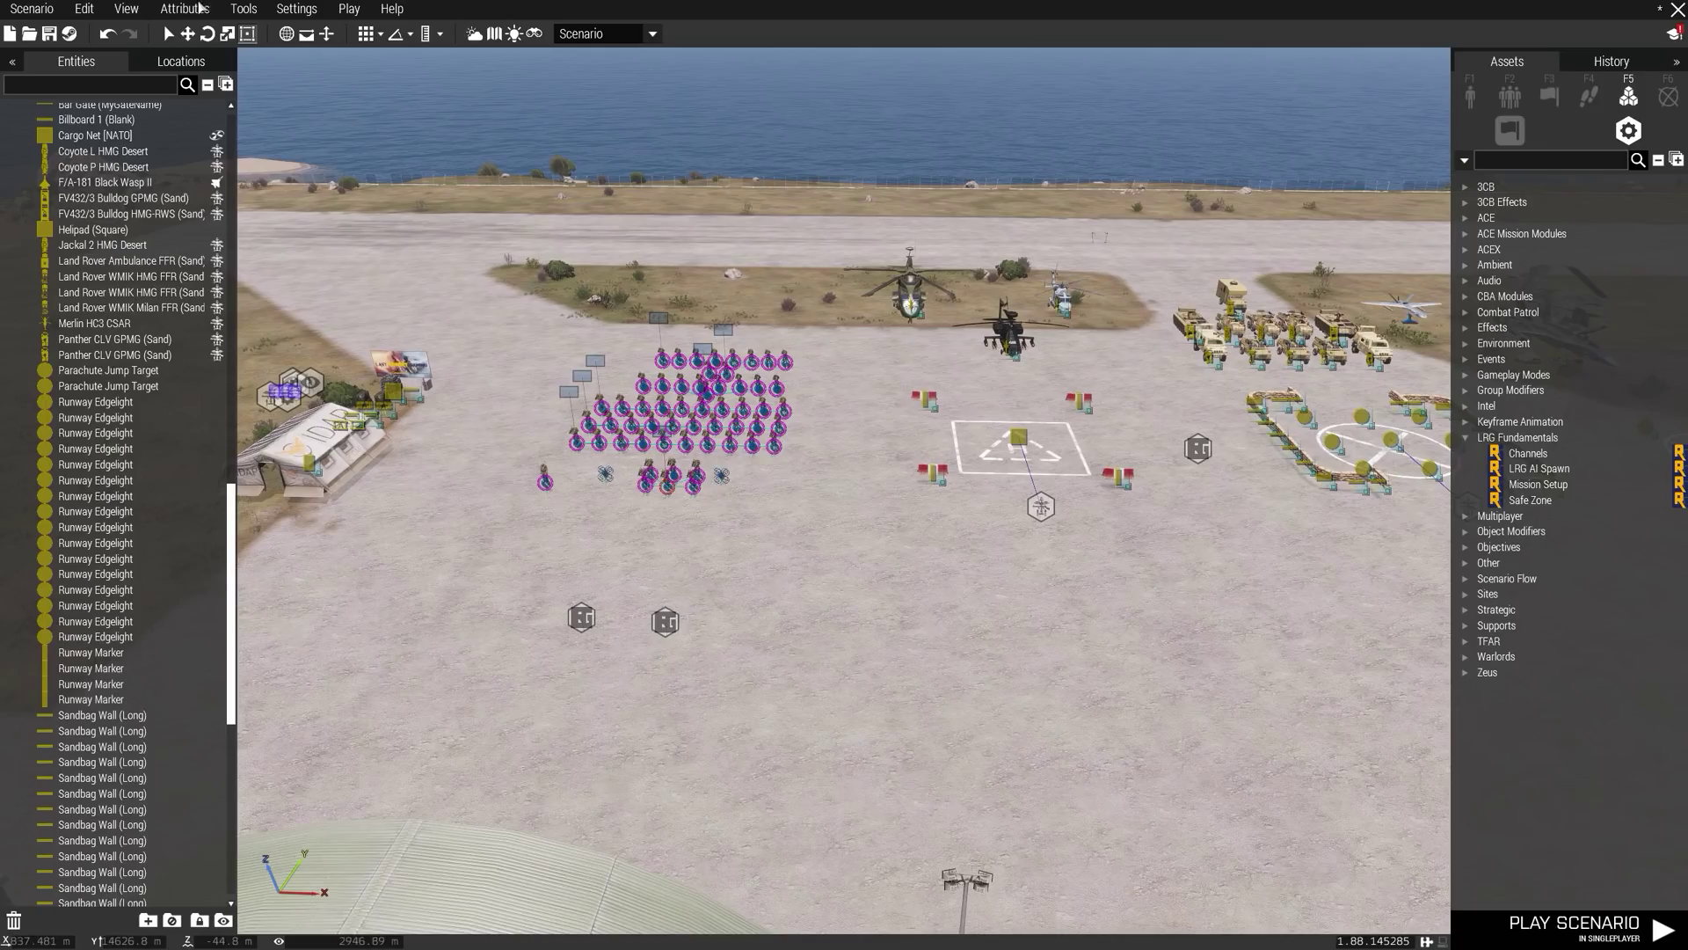
- Examine the scenario's environment settings for date, overcast, fog, rain, lightnings, waves and wind, and close them
left_click(176, 13)
left_click(280, 58)
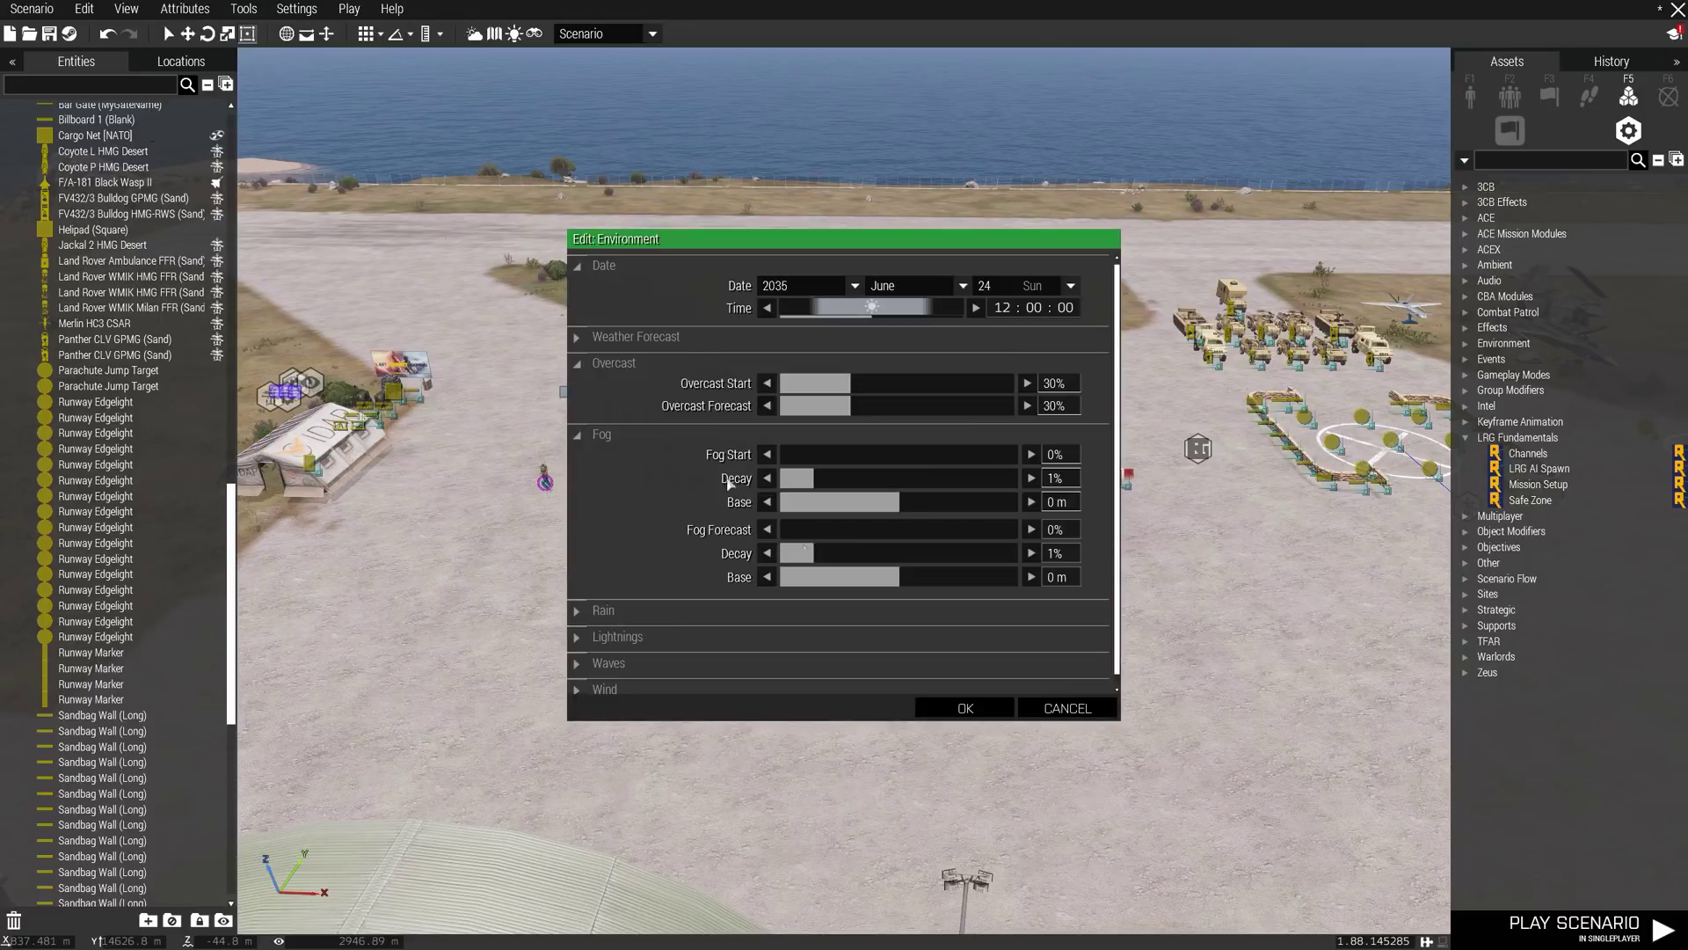
left_click(927, 616)
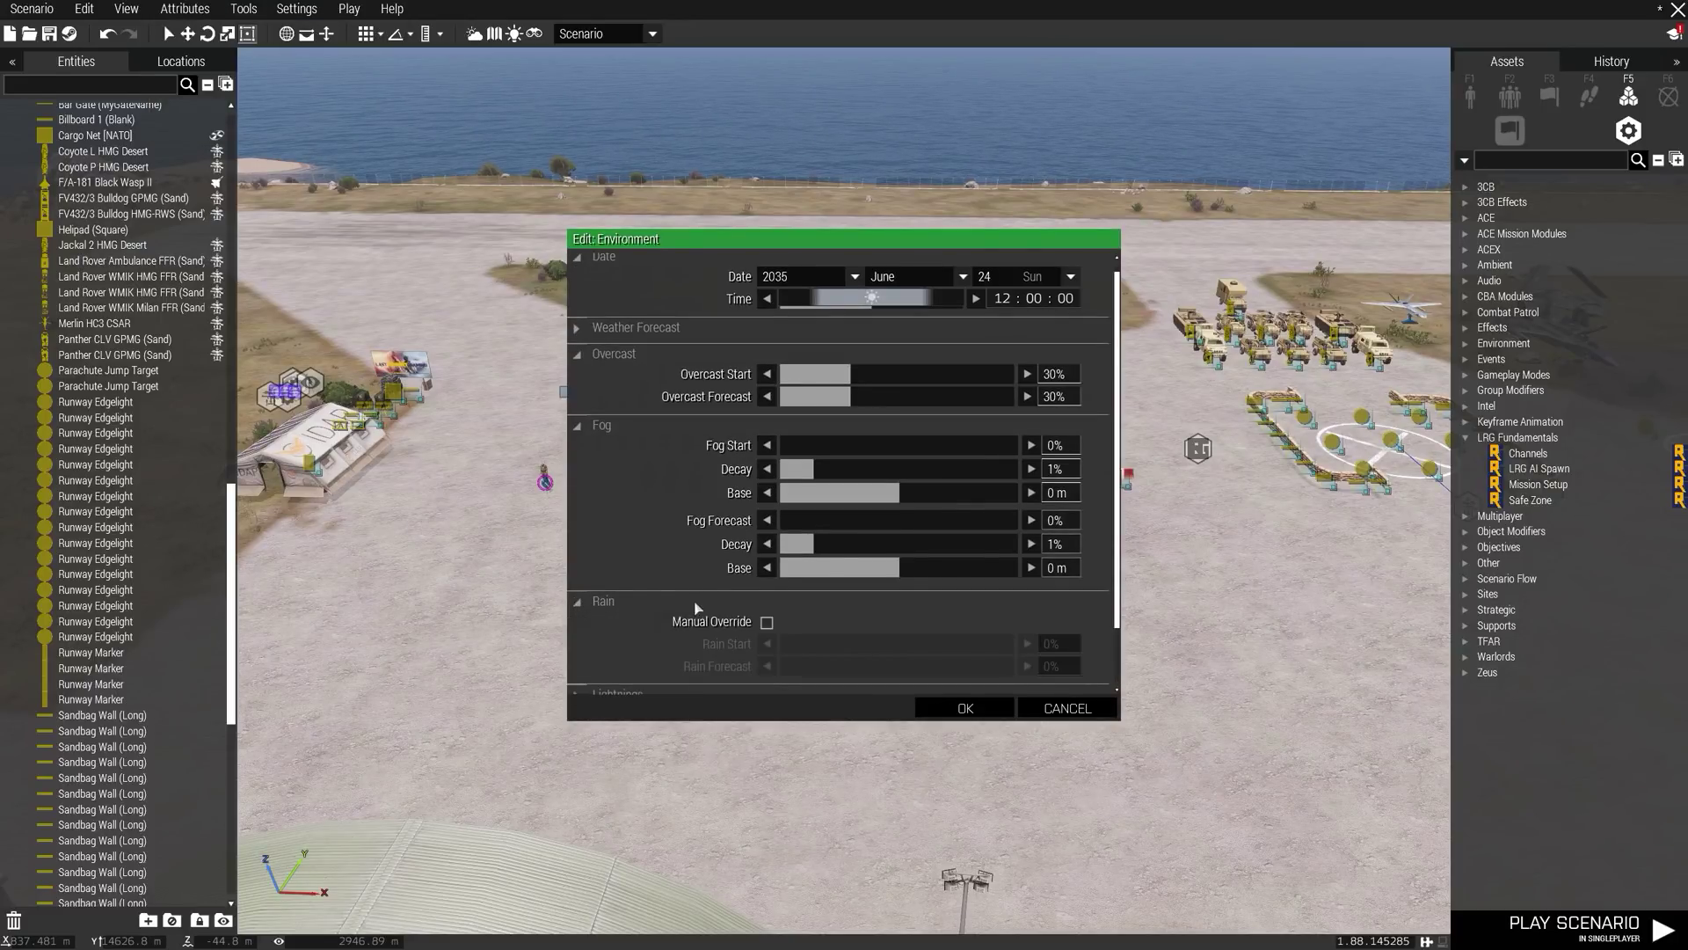
scroll(698, 608, "down", 2)
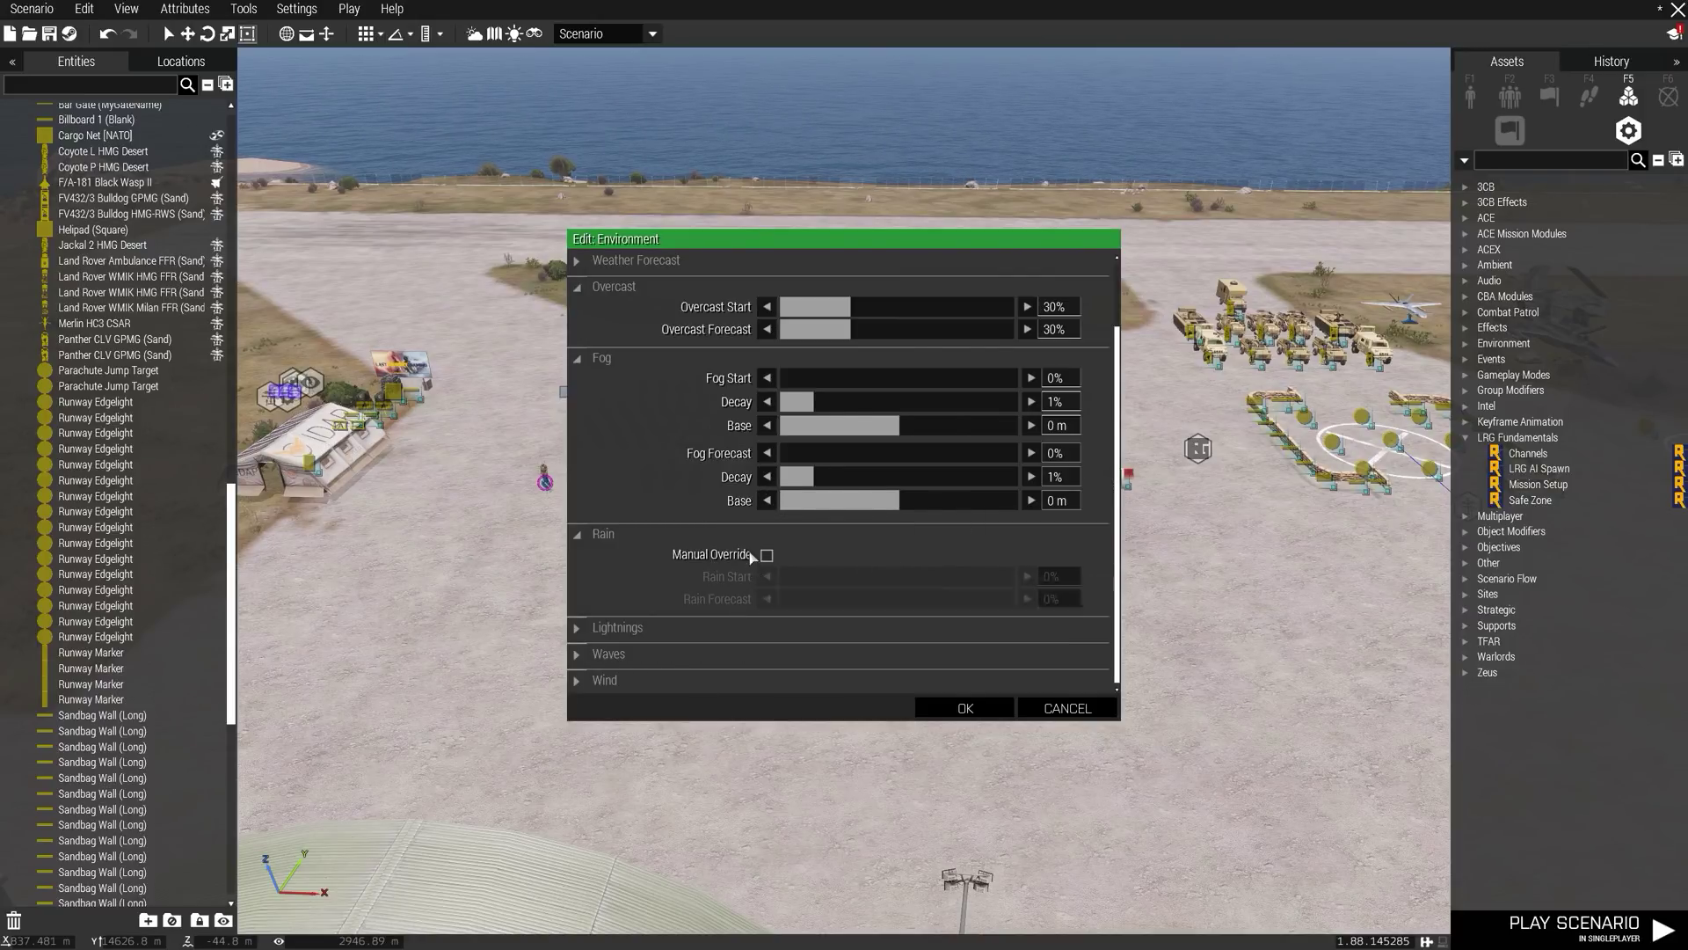
left_click(736, 624)
scroll(828, 631, "down", 2)
left_click(784, 663)
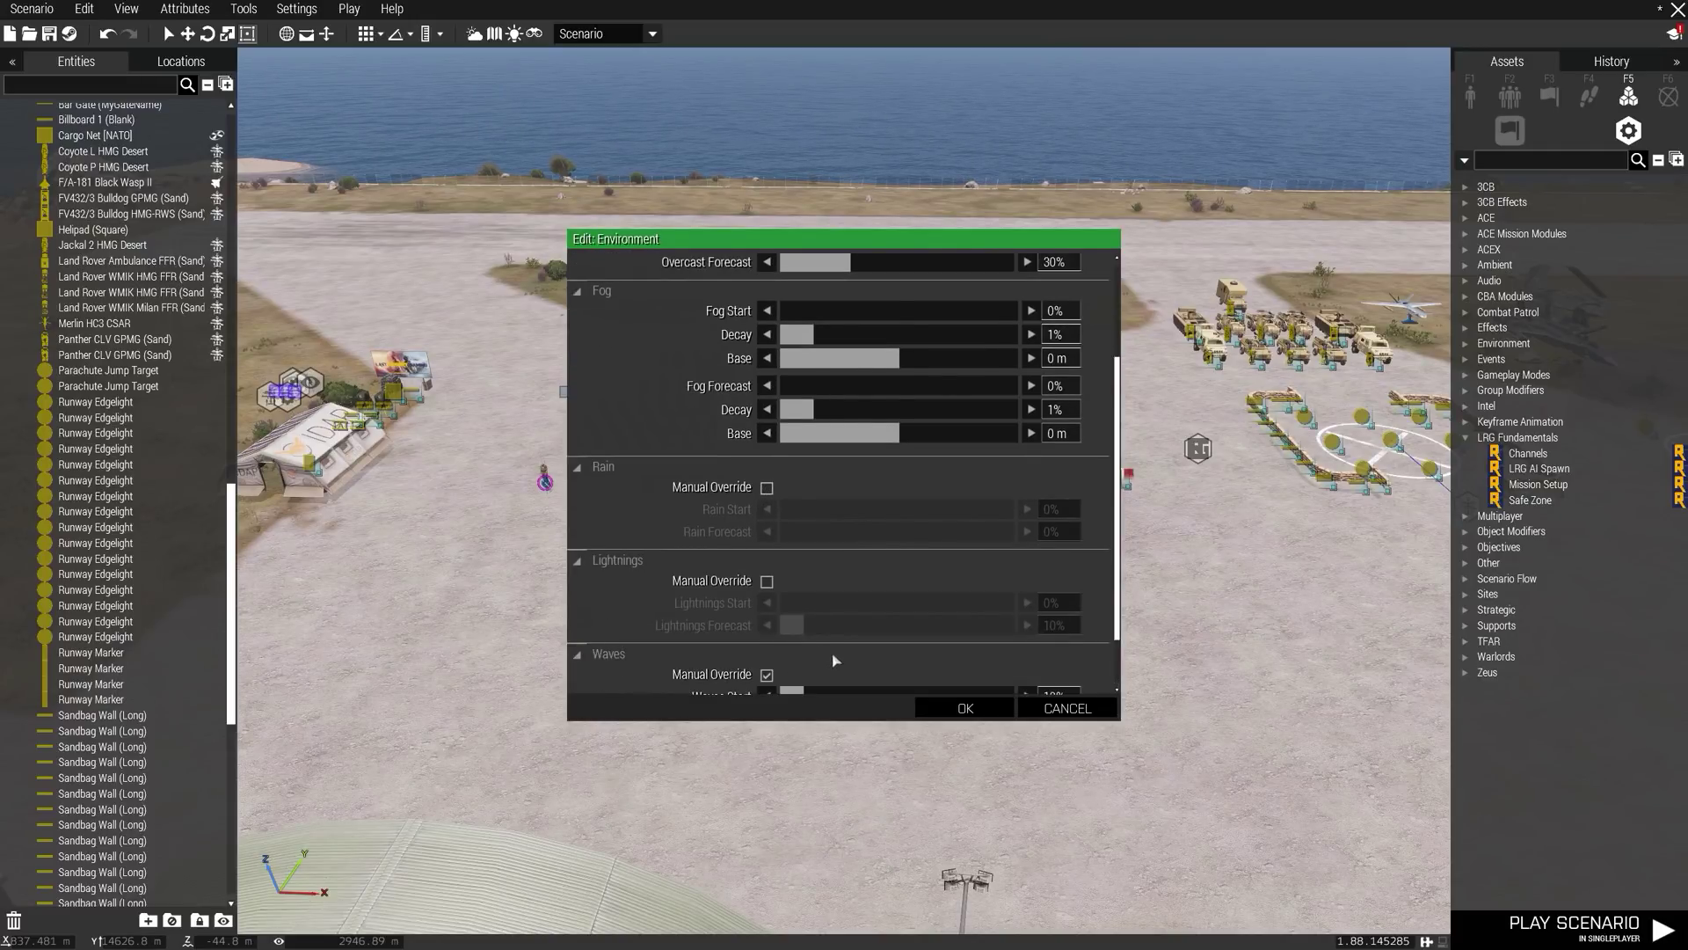
scroll(835, 657, "down", 1)
left_click(730, 678)
scroll(855, 633, "down", 2)
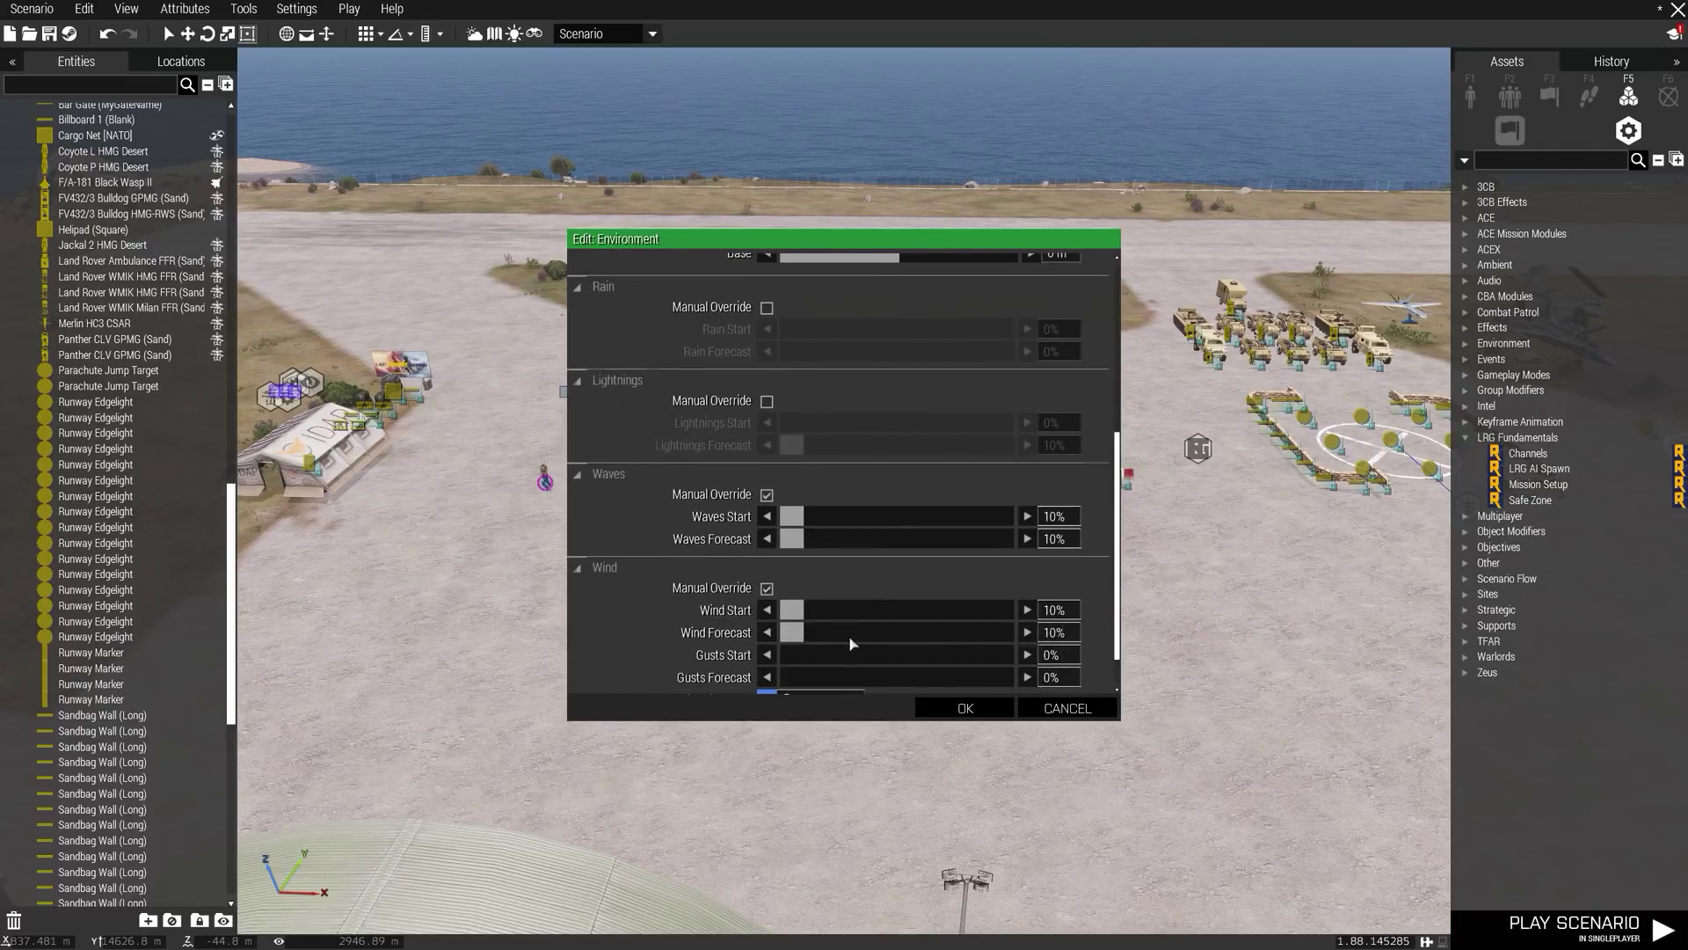
scroll(851, 646, "up", 5)
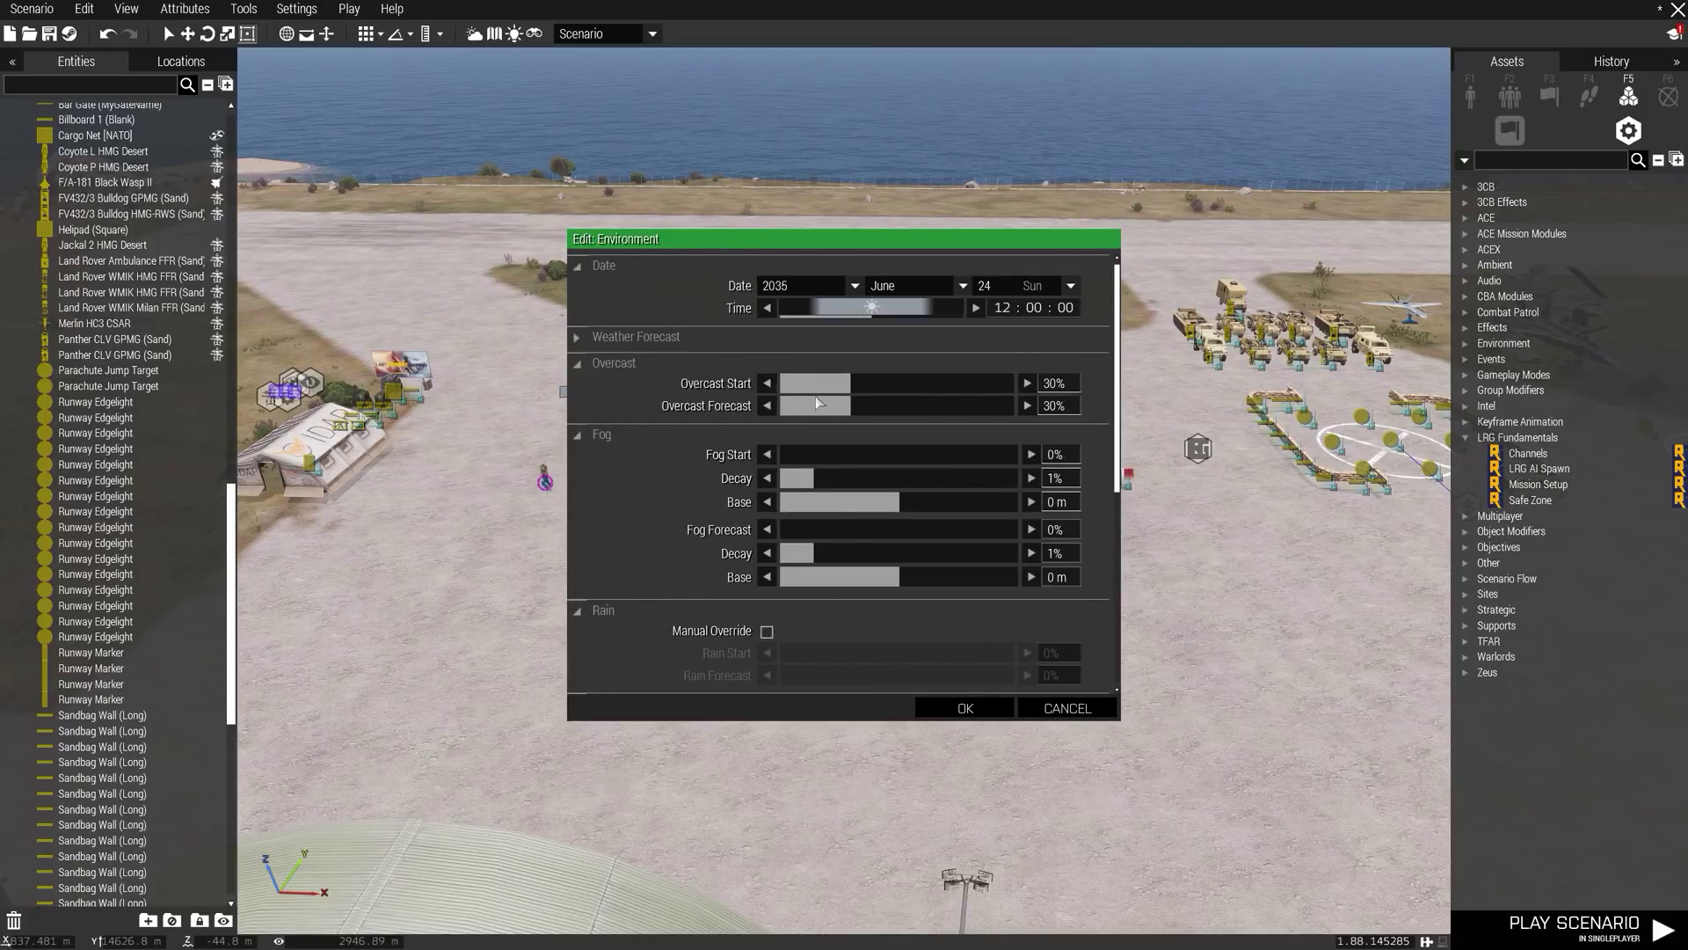
scroll(835, 632, "down", 5)
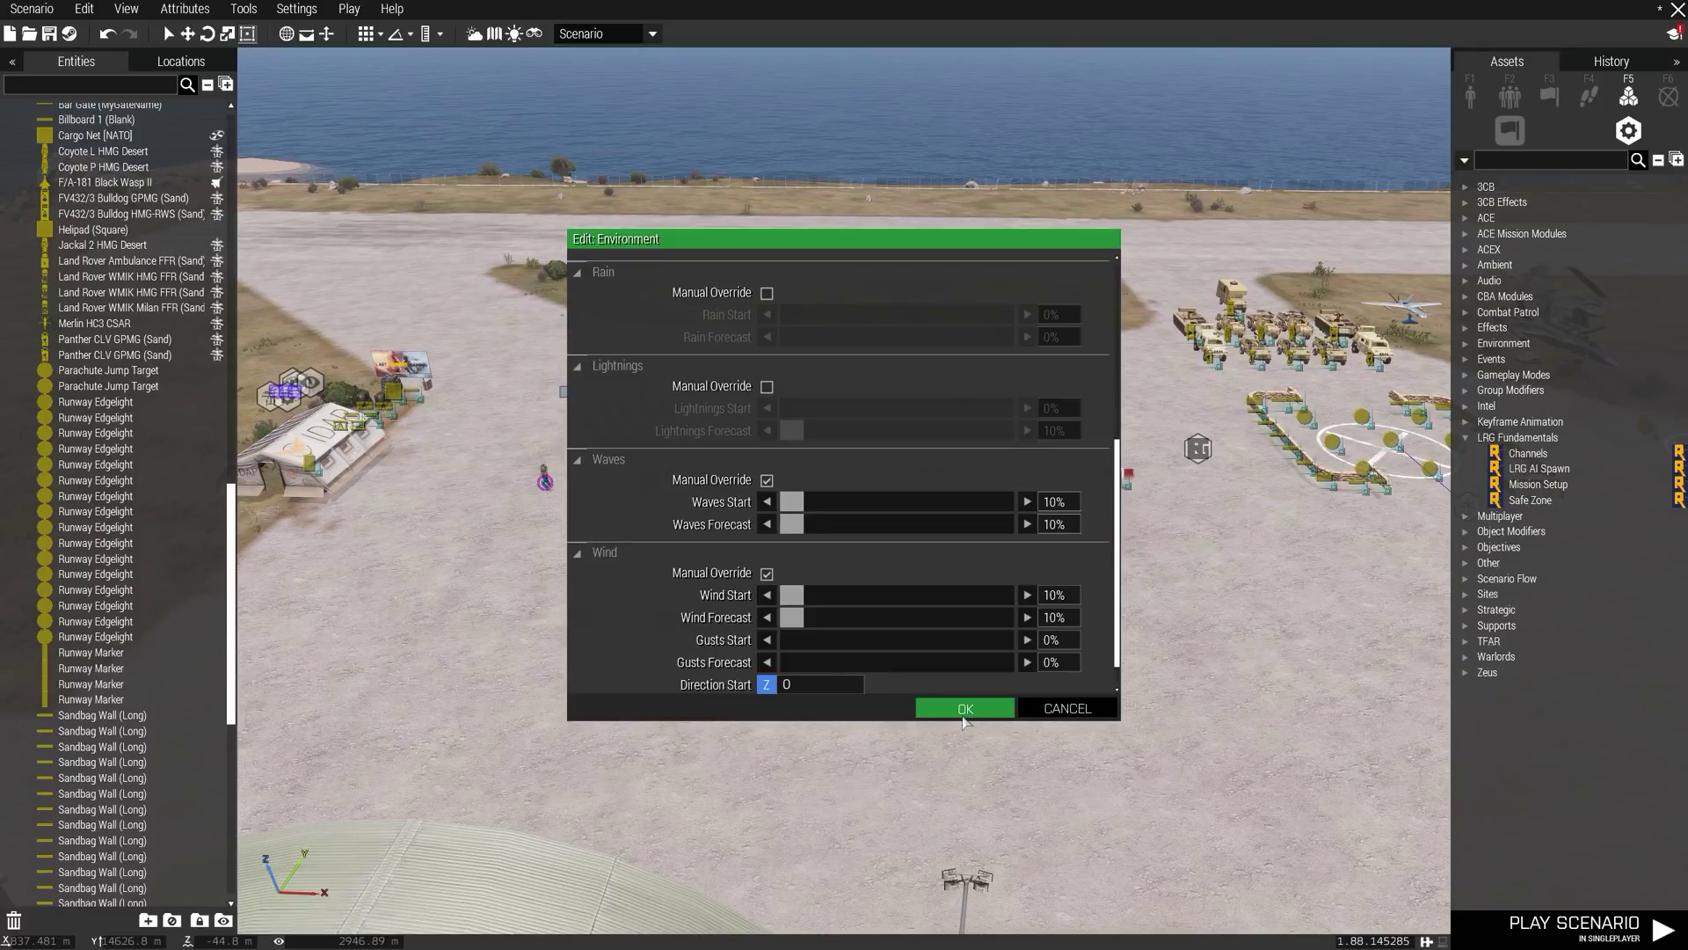
left_click(968, 713)
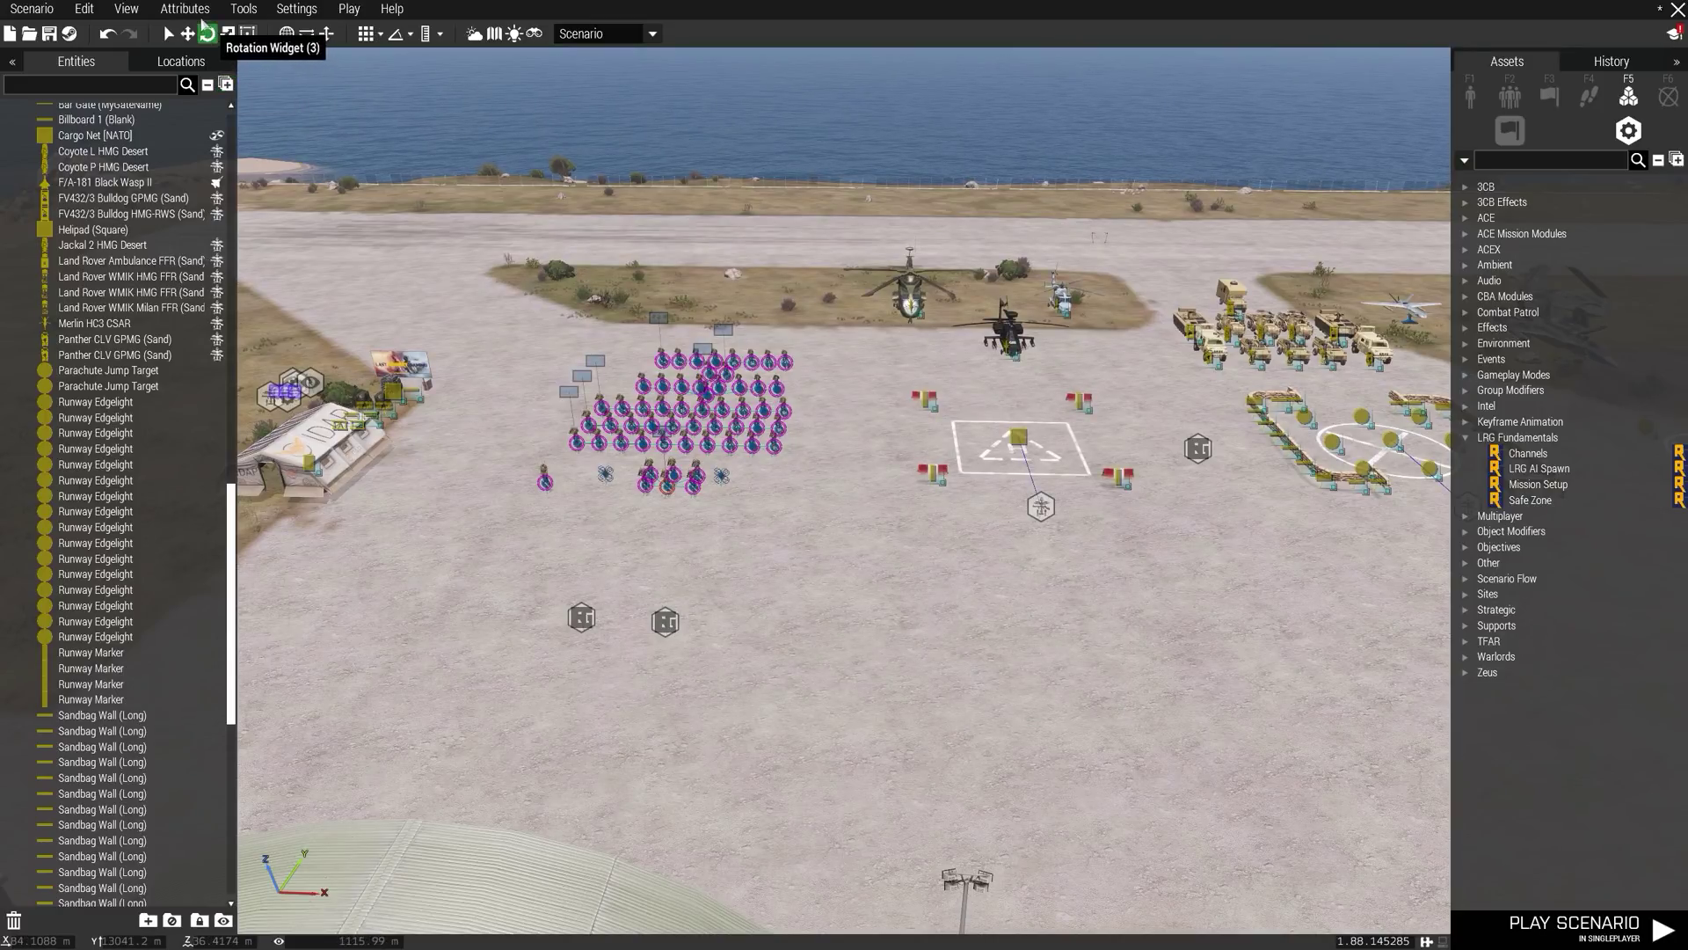
- Set the multiplayer game type to Cooperative Mission and the maximum number of players to 60
left_click(184, 9)
left_click(234, 88)
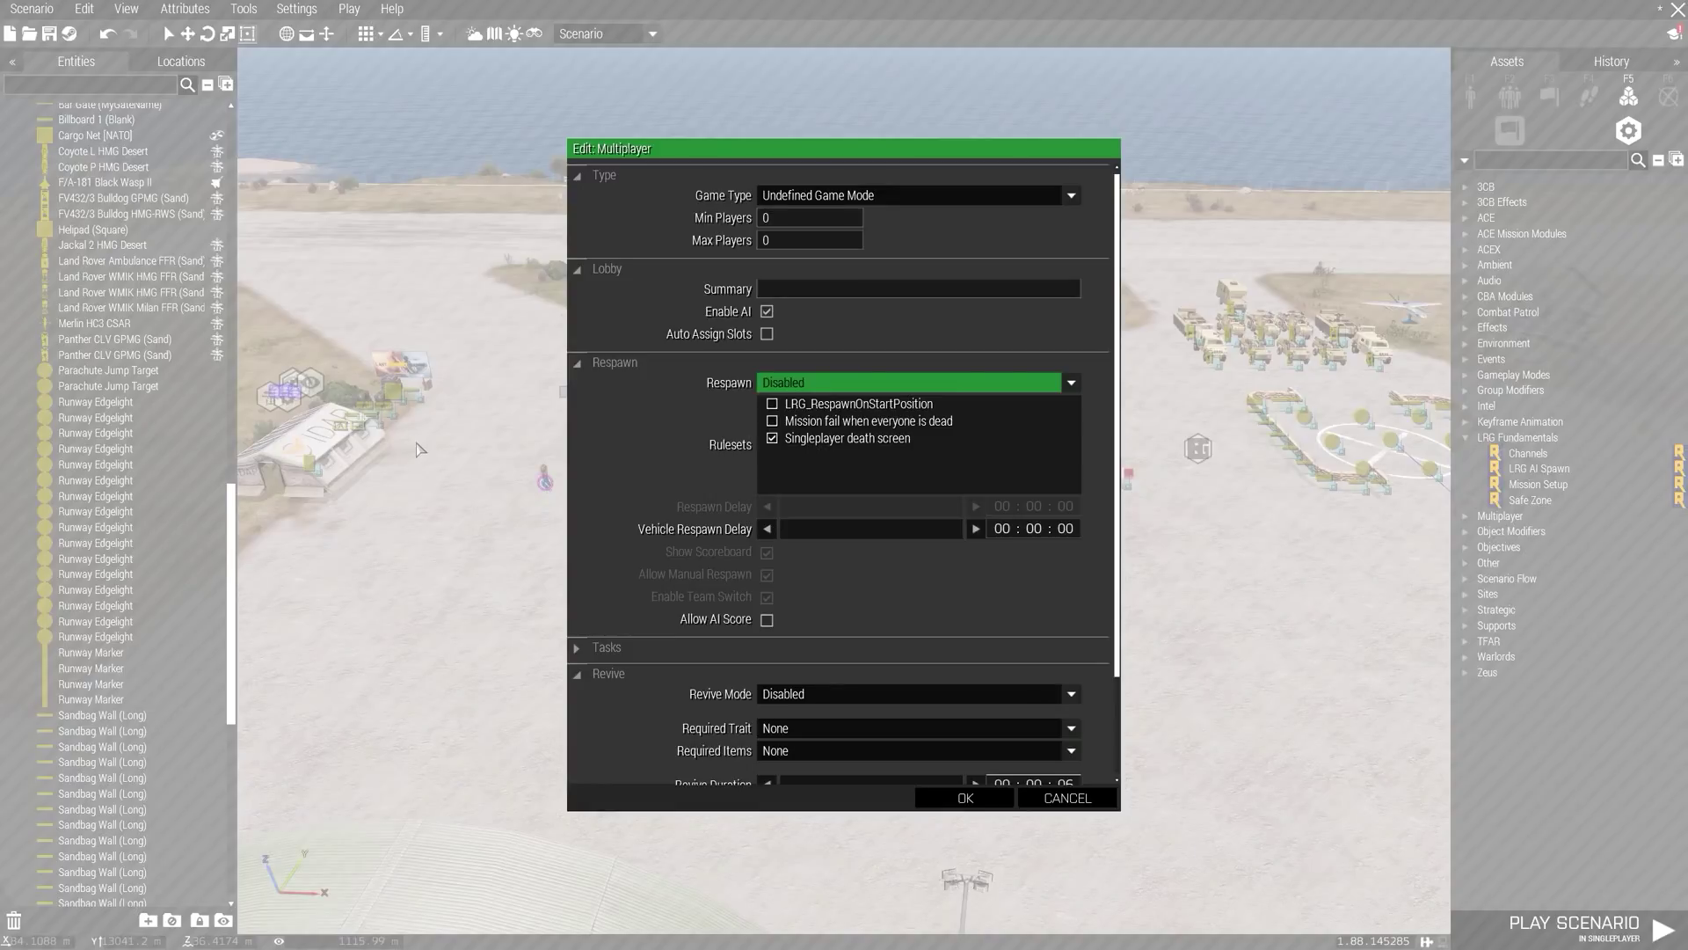
left_click(842, 196)
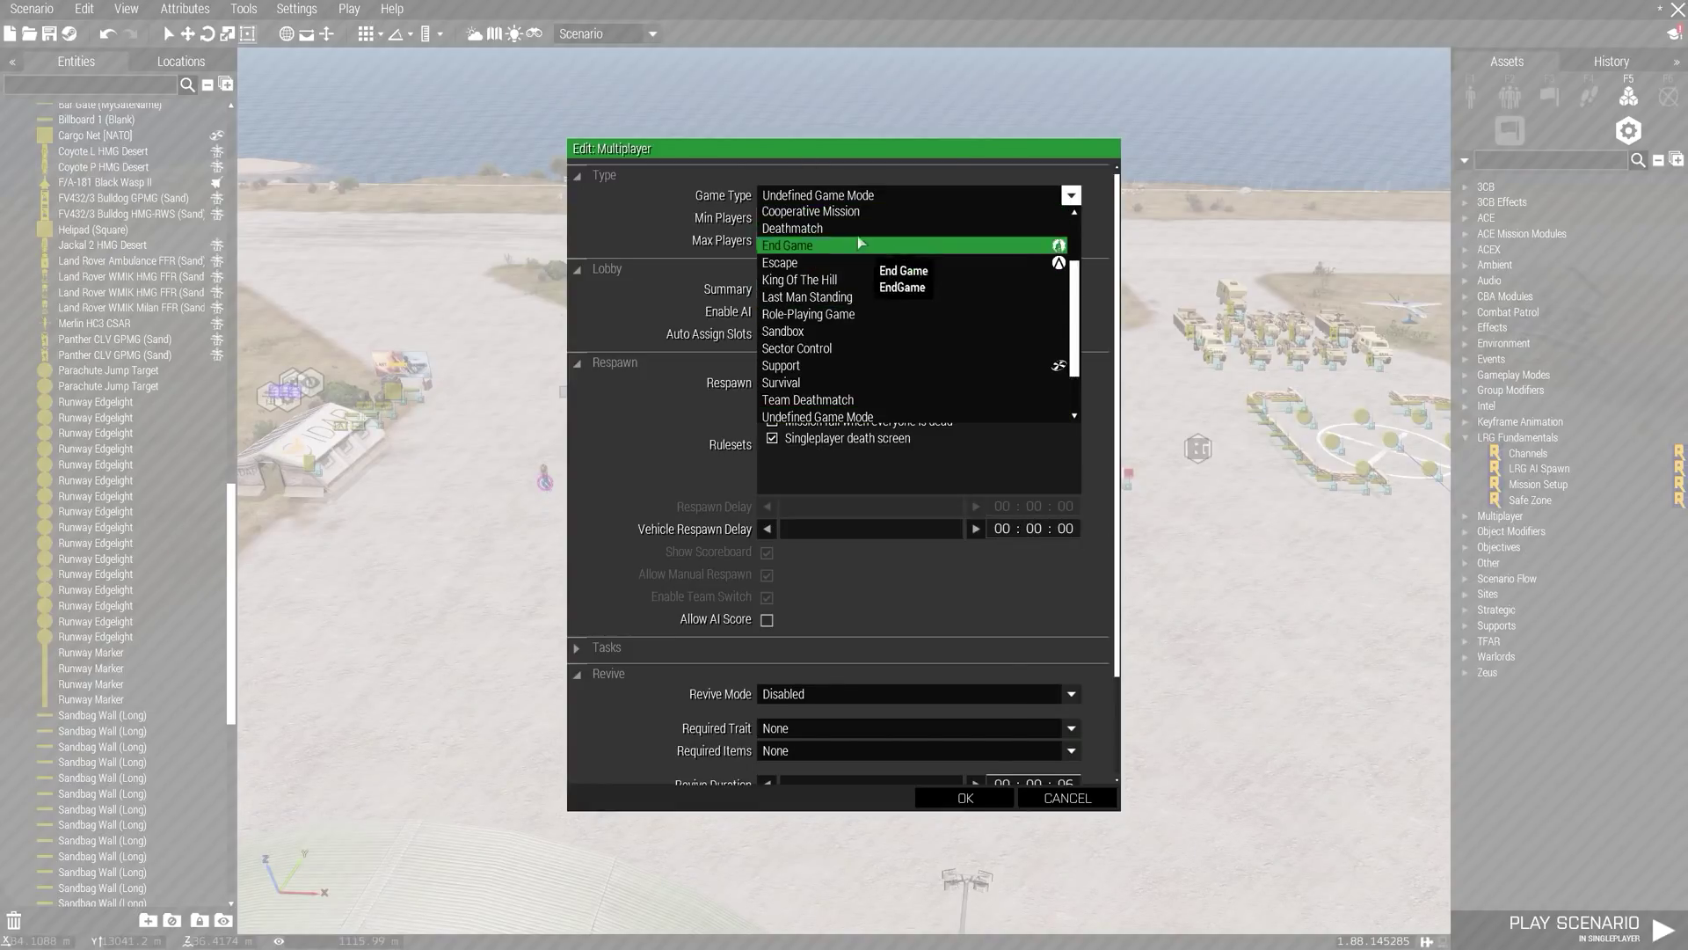
left_click(811, 212)
left_click(781, 240)
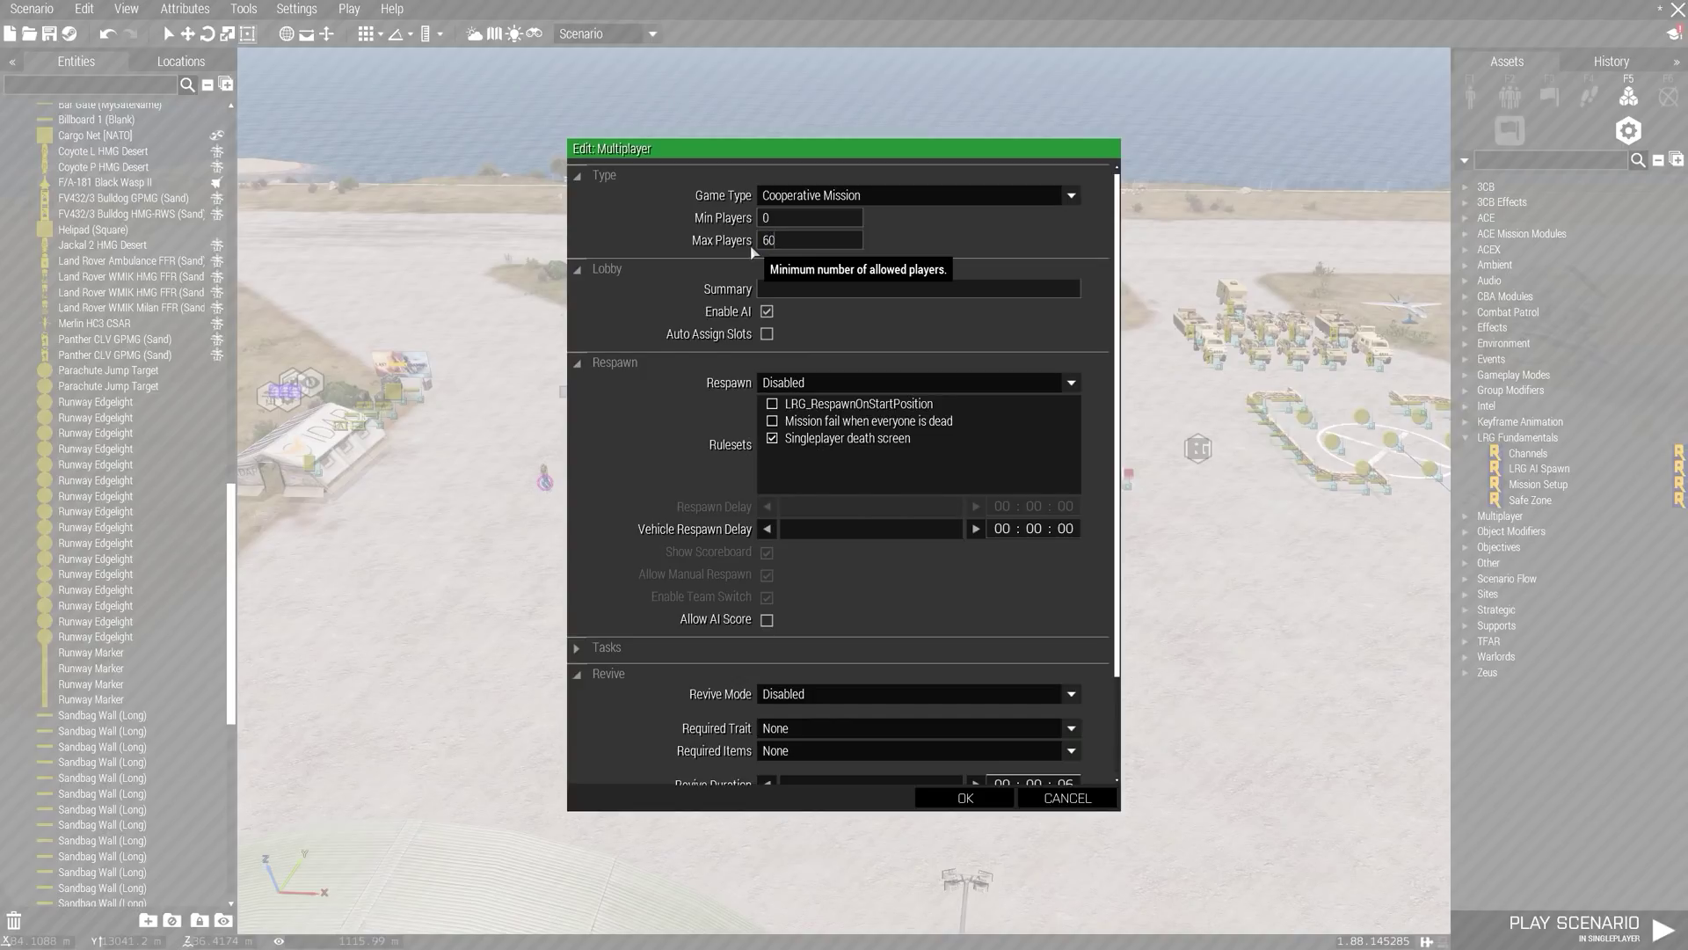
- Set the multiplayer lobby summary to Test Mission and disable Enable AI
type("LRG Fundamentals\\media\\images\\billboard.paa")
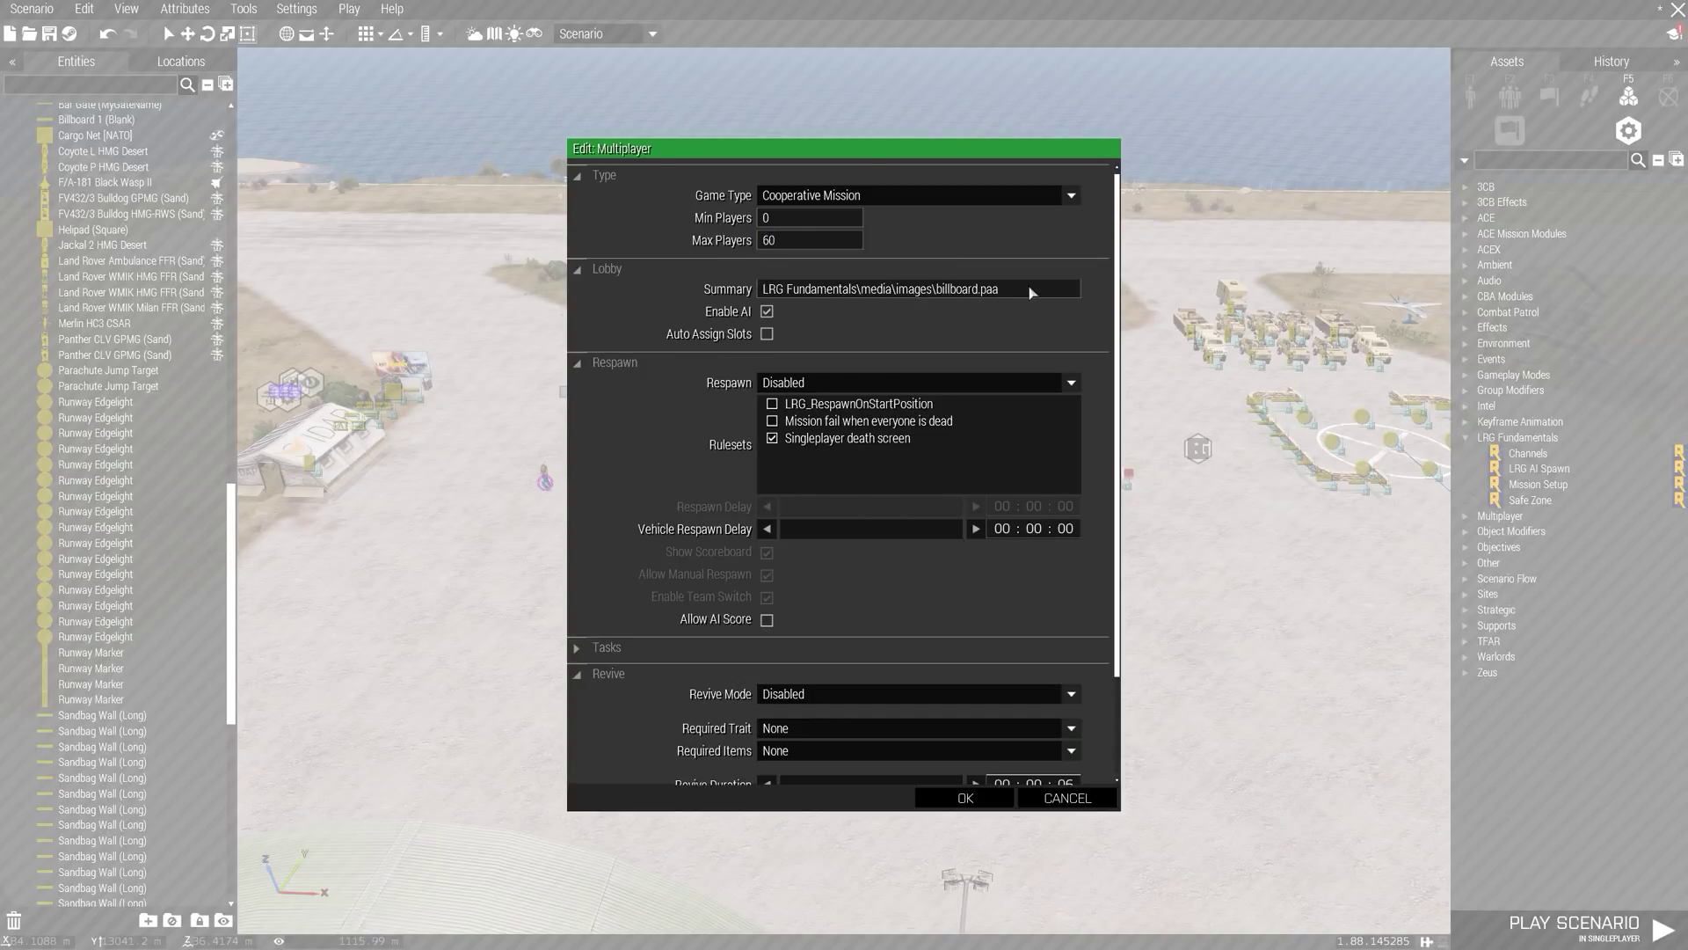
key("ctrl+a")
key("BackSpace")
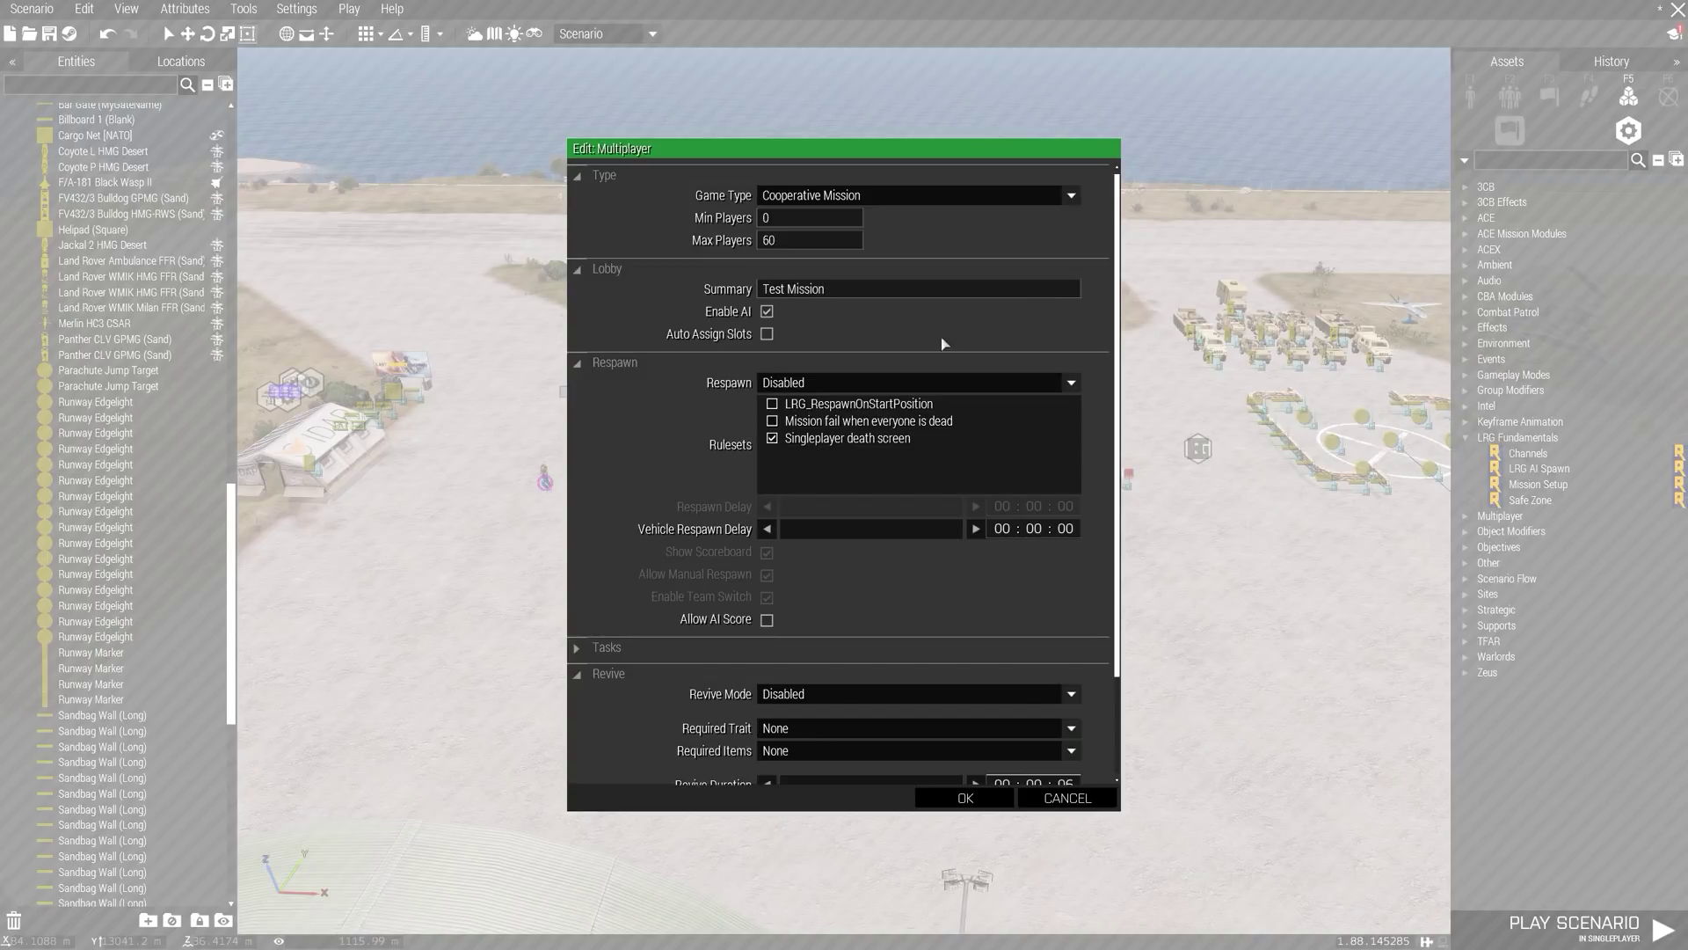
left_click(767, 312)
- Set respawn to Respawn on Custom Position with the LRG_RespawnOnStartPosition ruleset and a 10-second respawn delay, and accept the multiplayer attributes
left_click(837, 386)
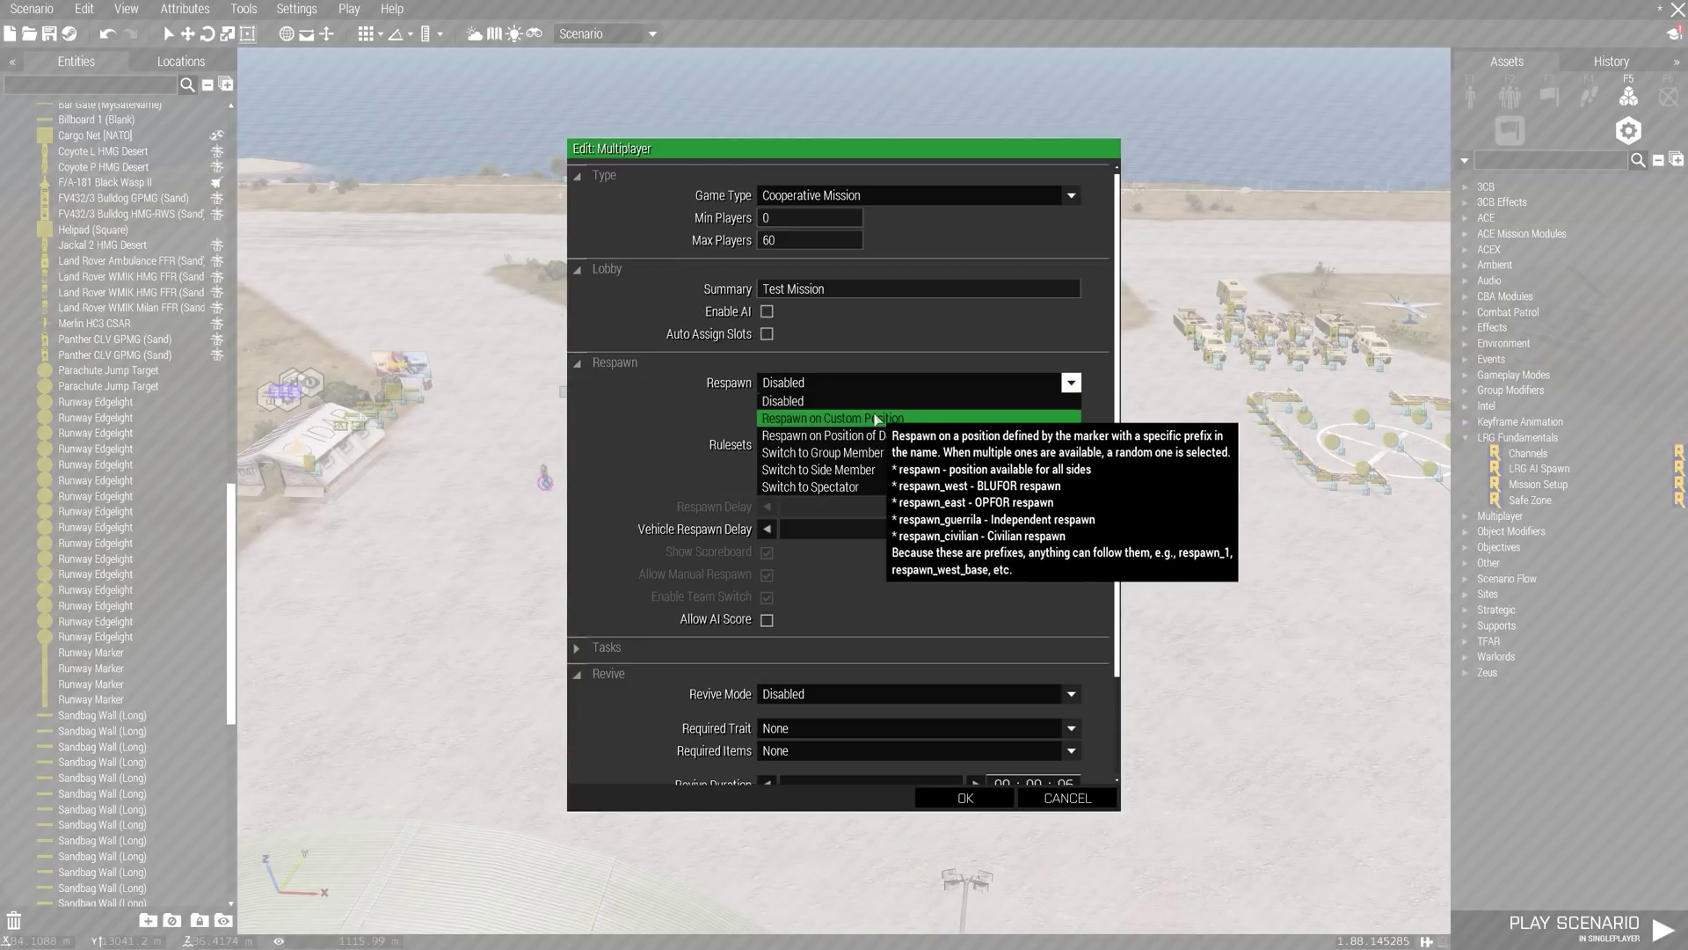
left_click(788, 419)
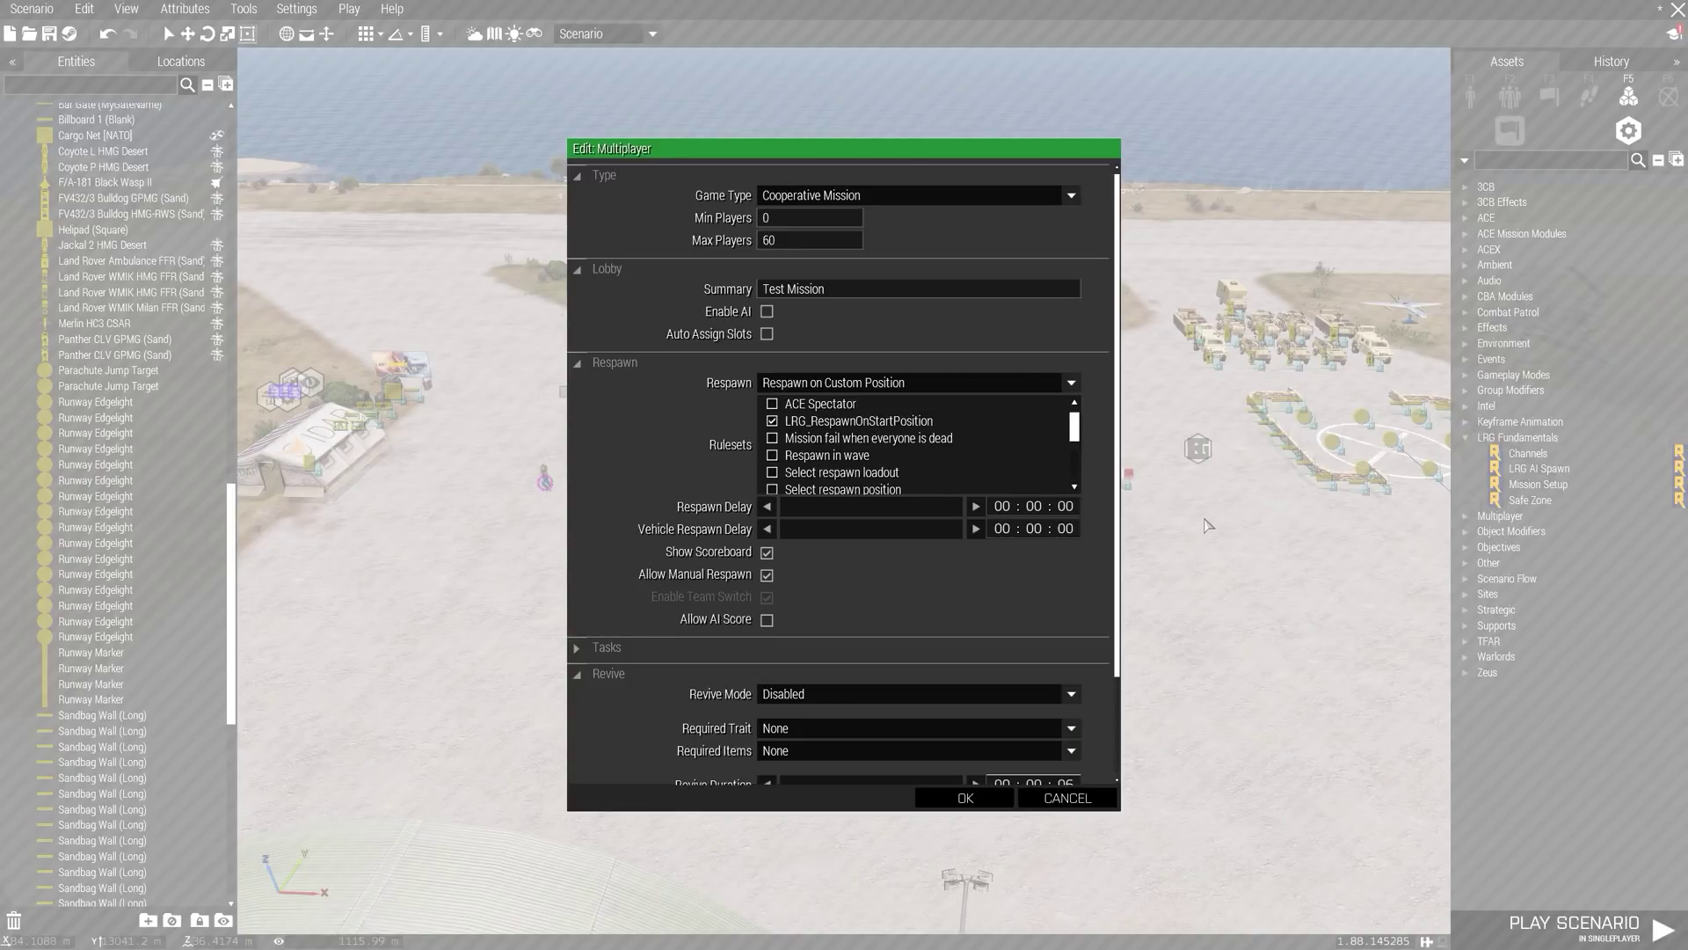
left_click(1059, 511)
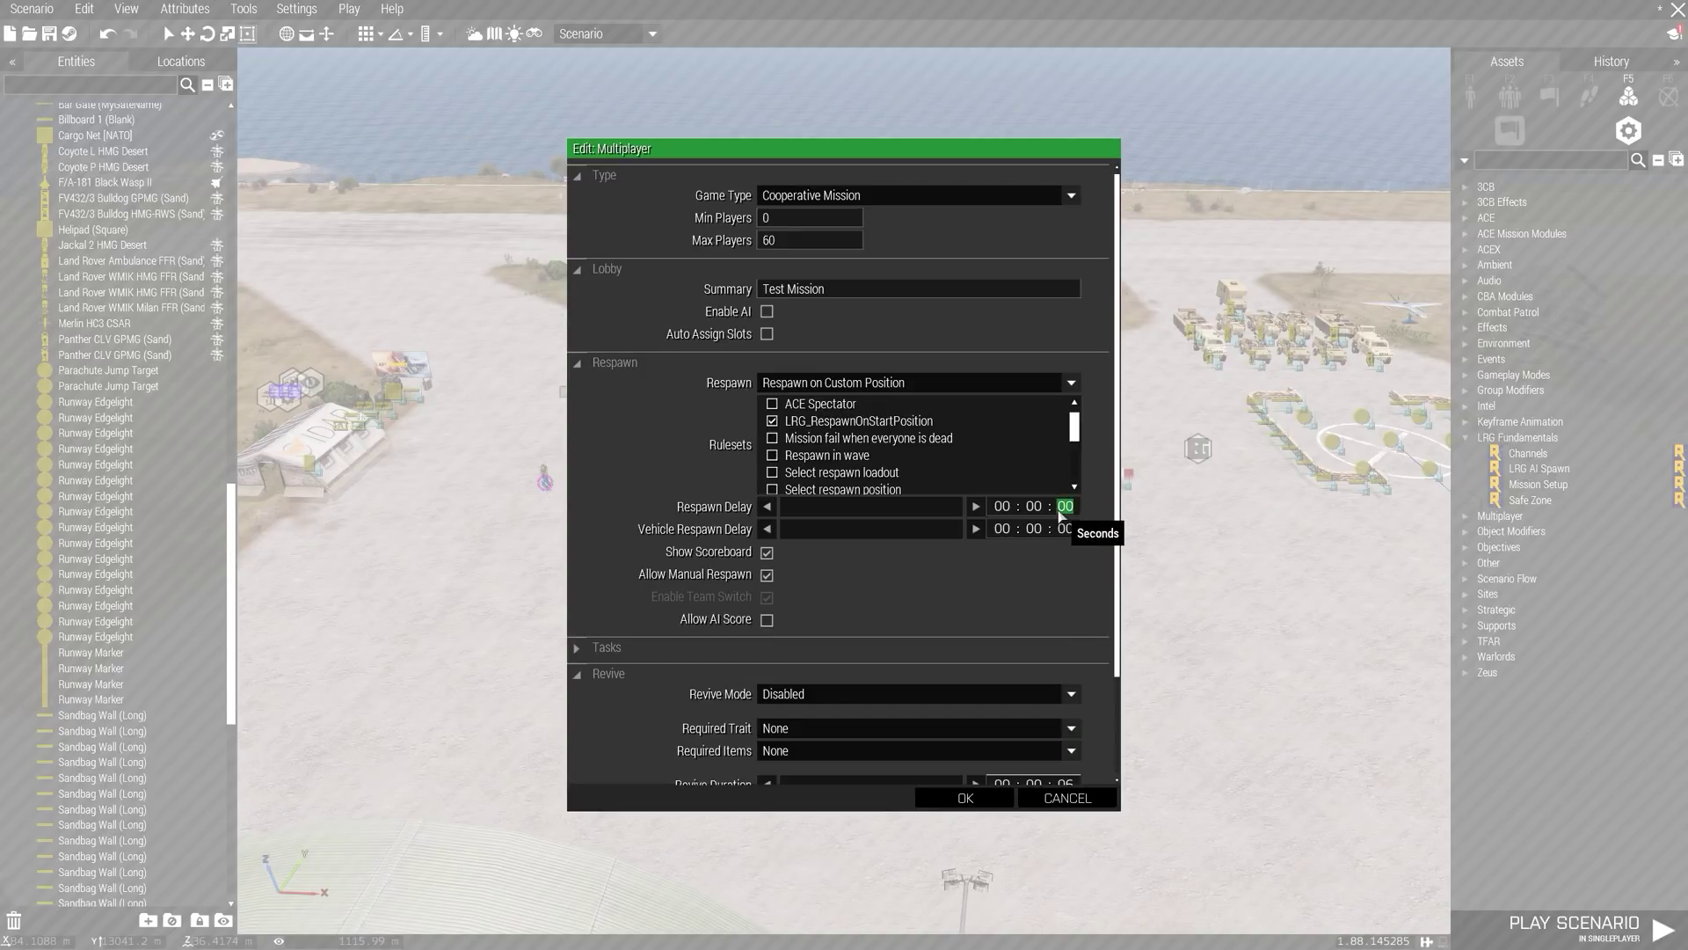
type("1")
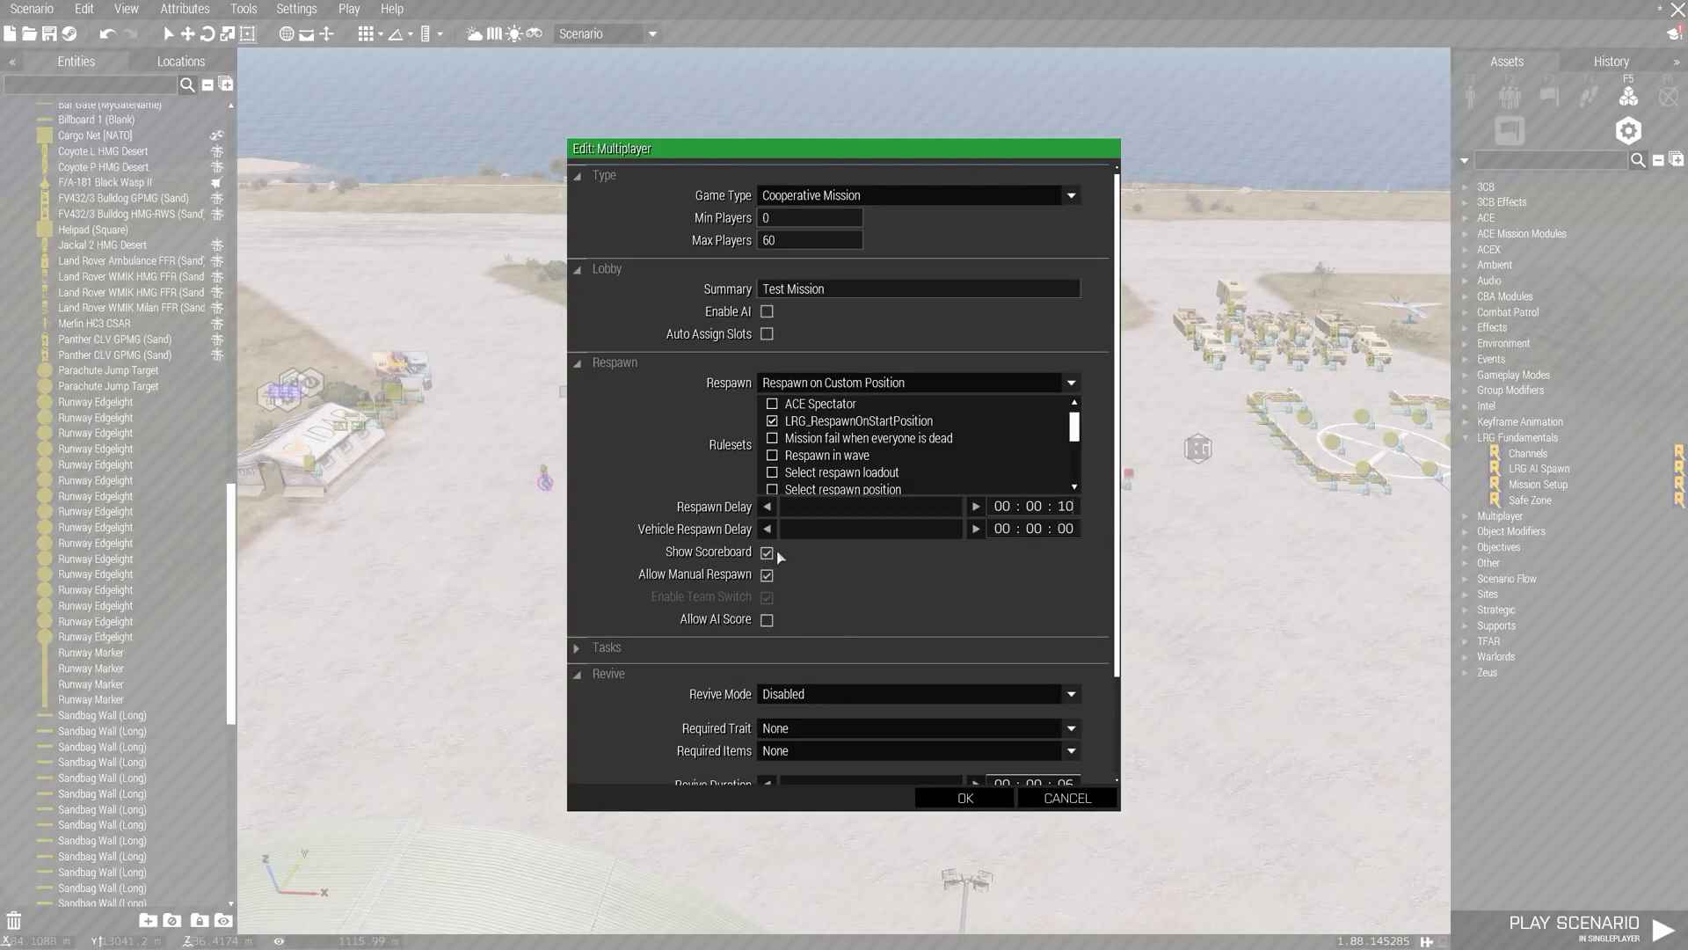
scroll(884, 611, "down", 3)
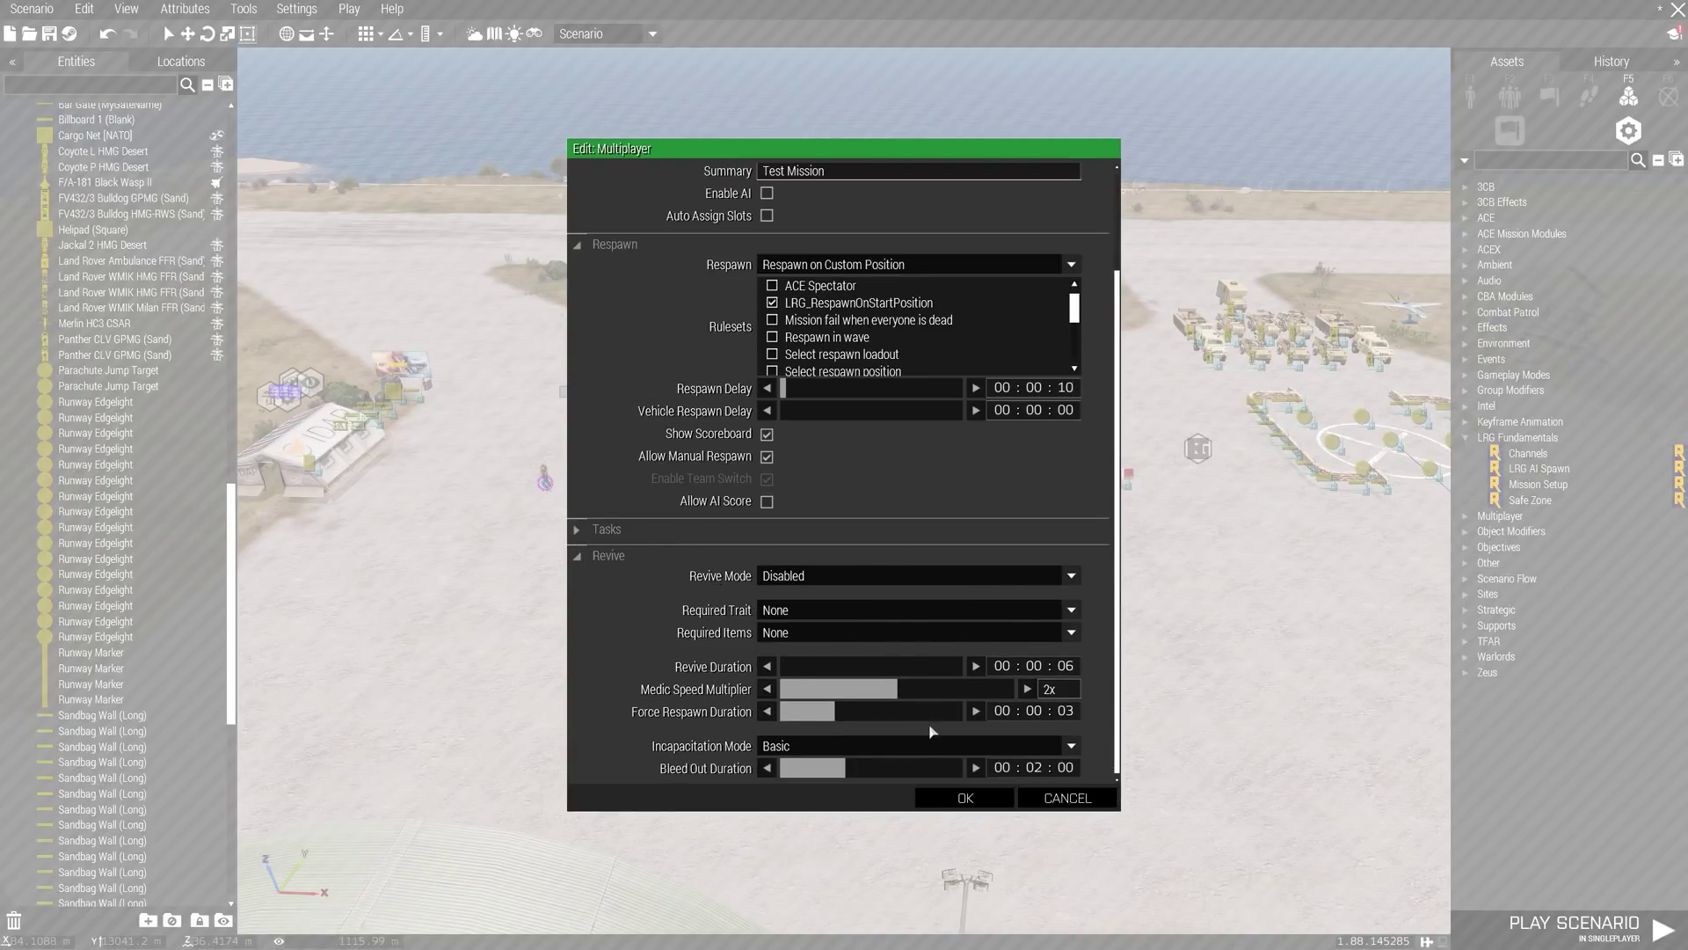
left_click(966, 797)
- Set corpse and wreck collection to All scenario objects, activation distances to 3000 m for characters and manned vehicles, 500 m for empty vehicles, and Is Moving to 3x
left_click(185, 8)
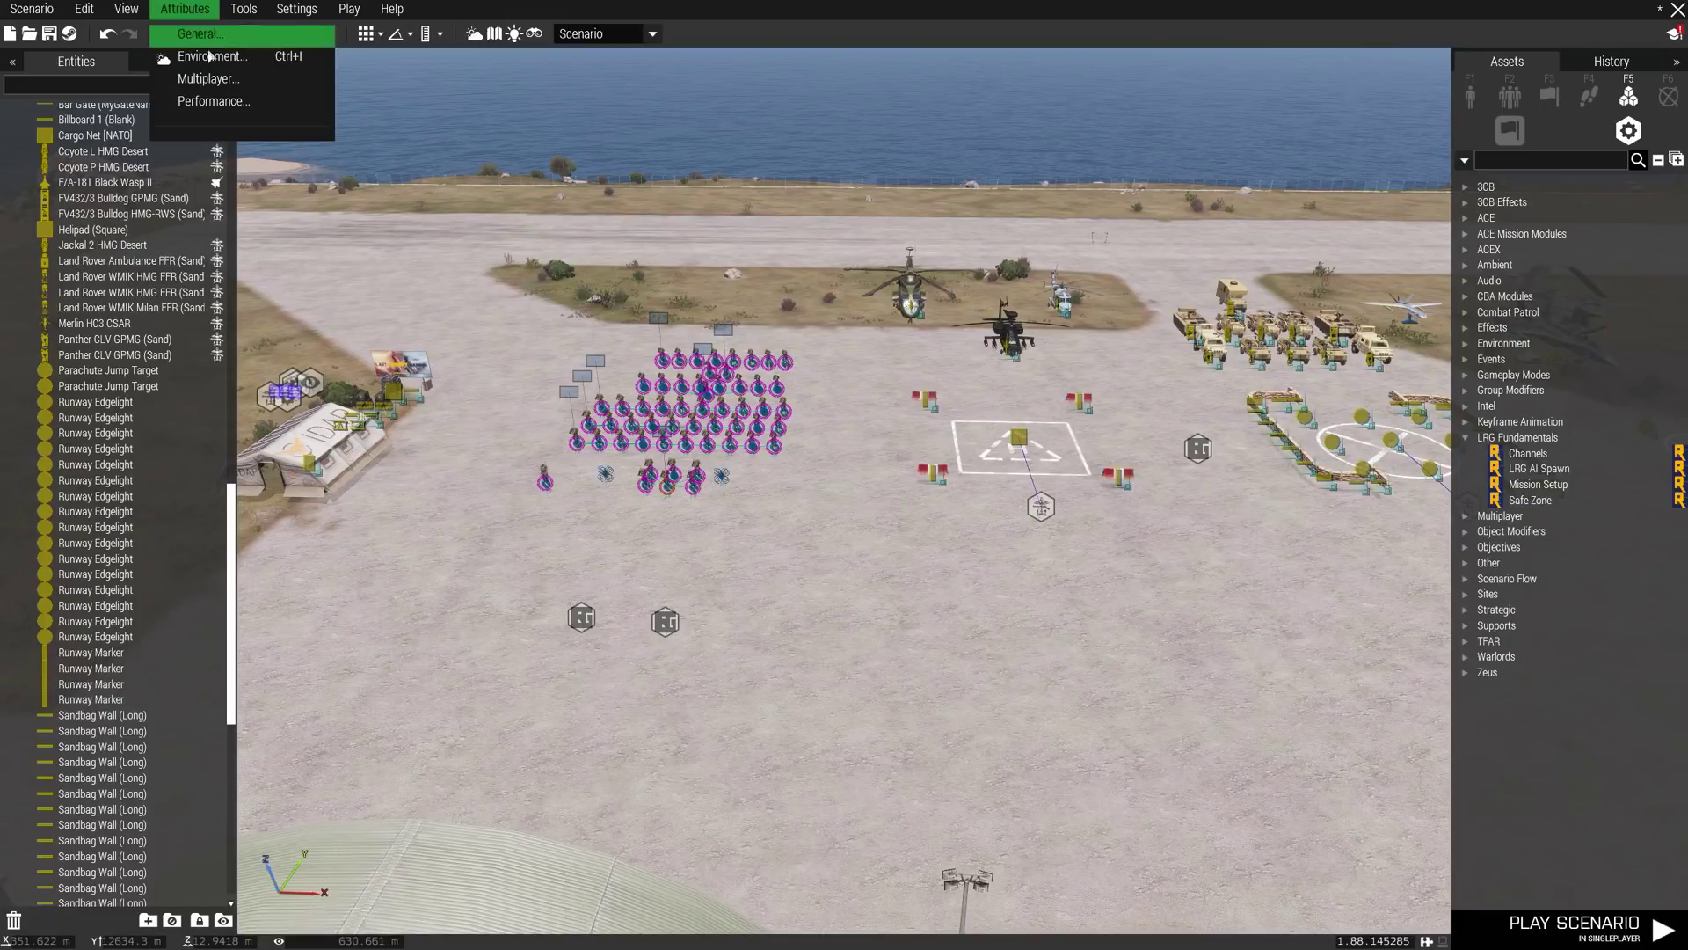
left_click(214, 101)
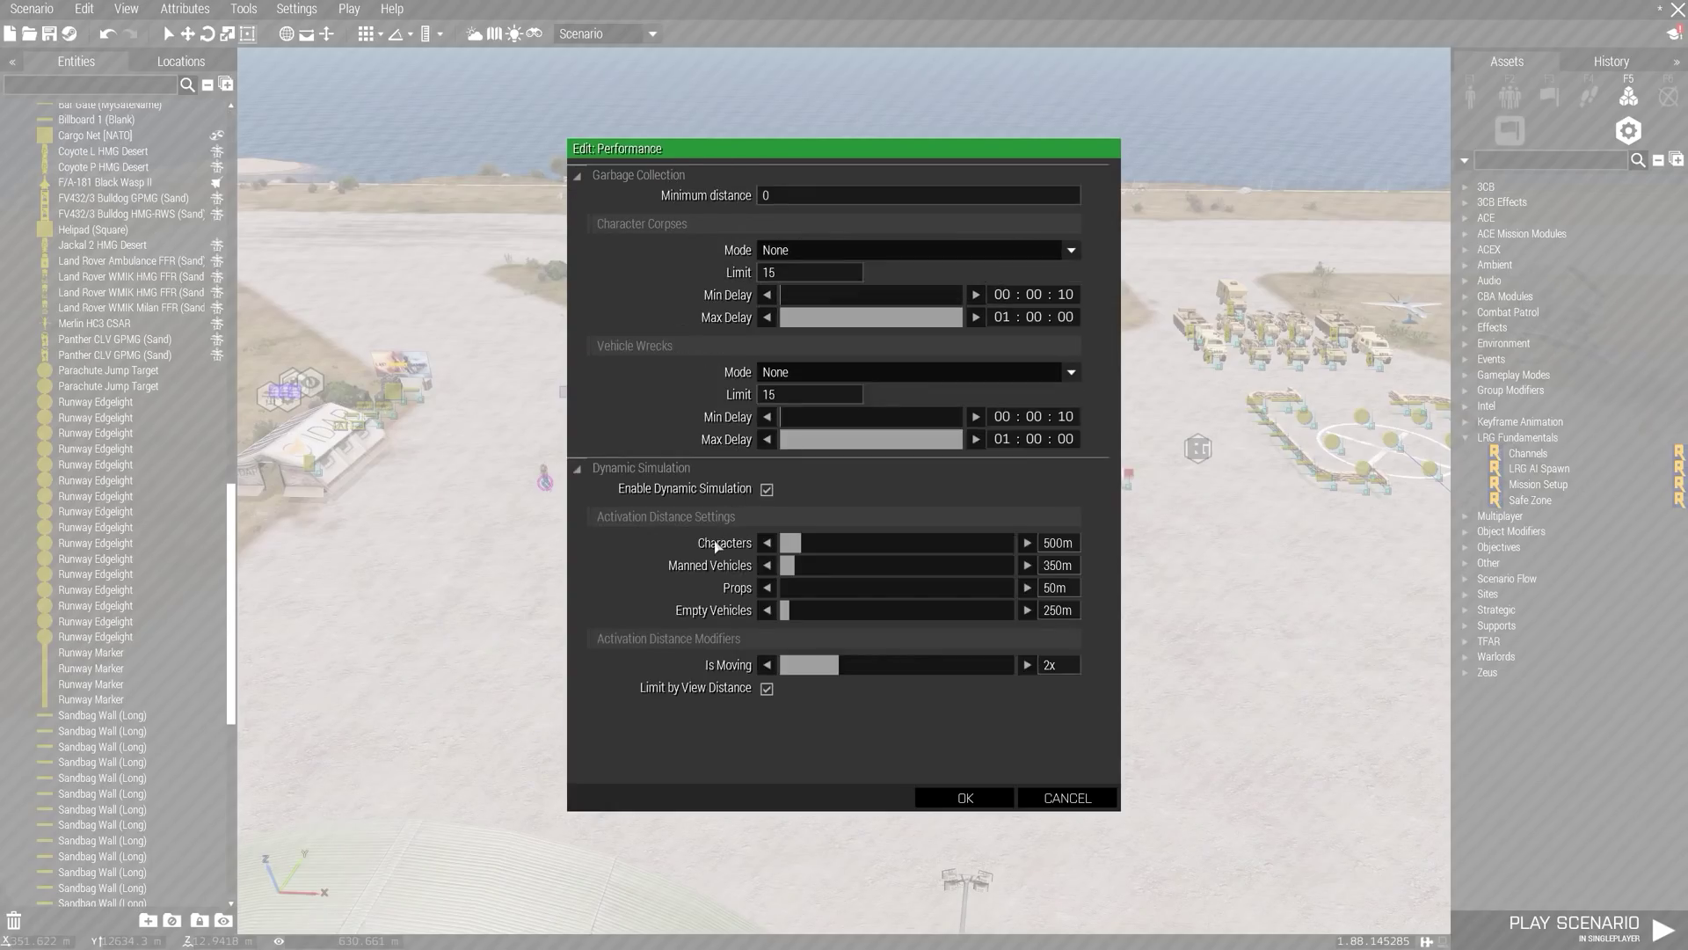
left_click(869, 251)
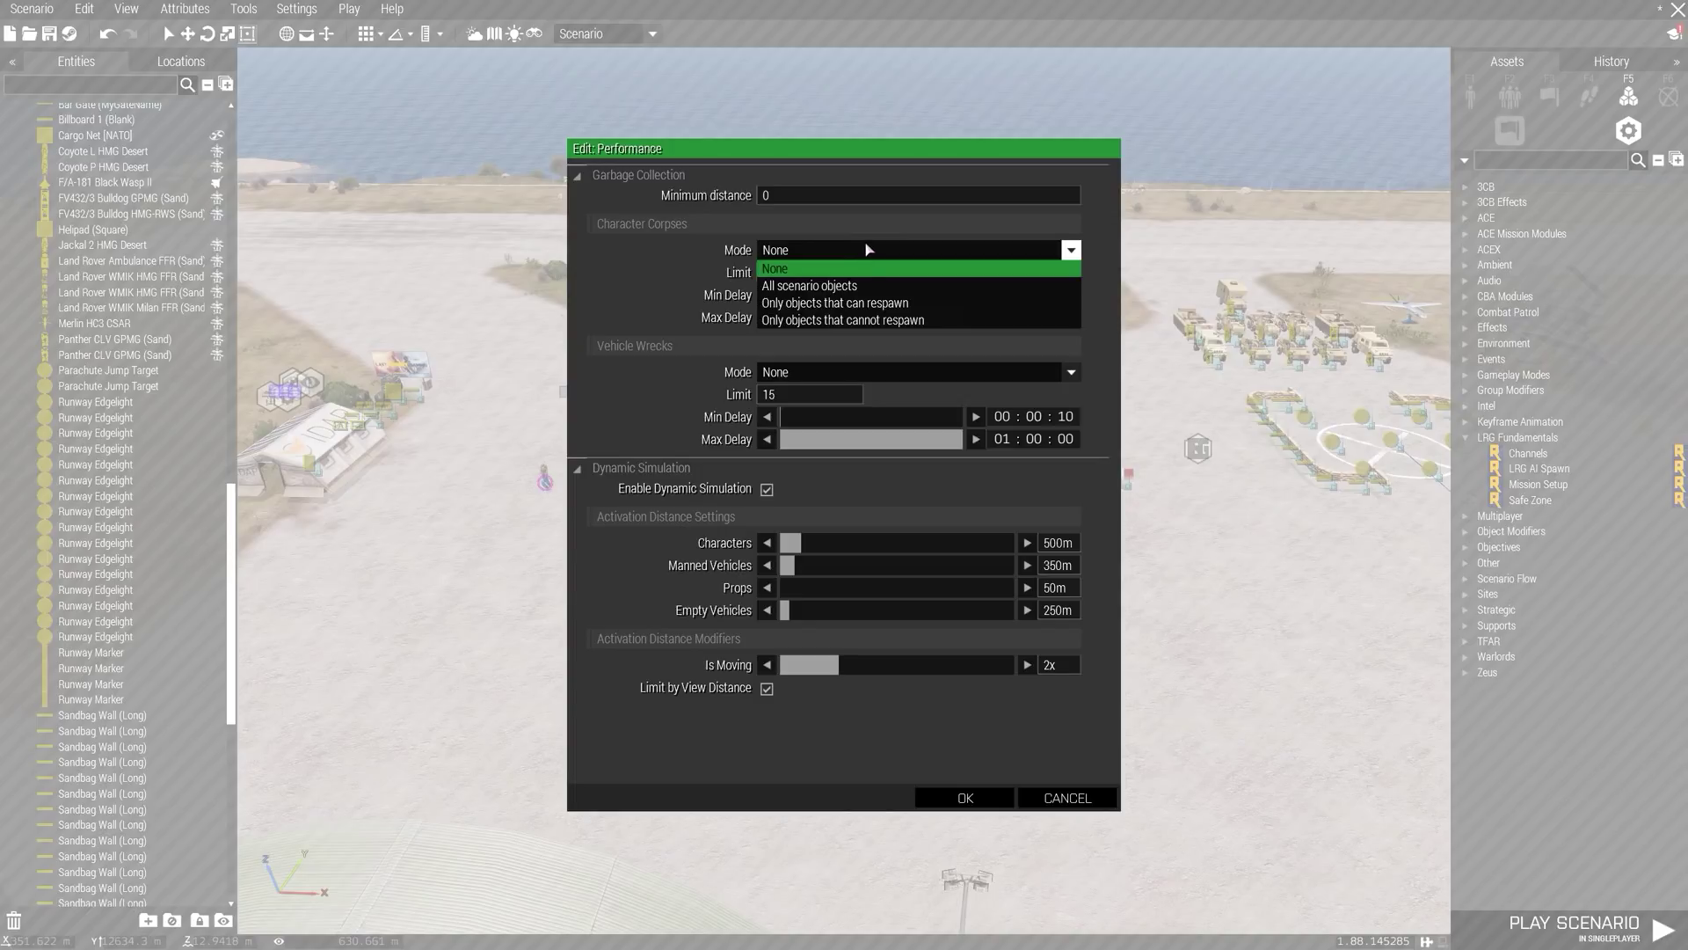
left_click(897, 290)
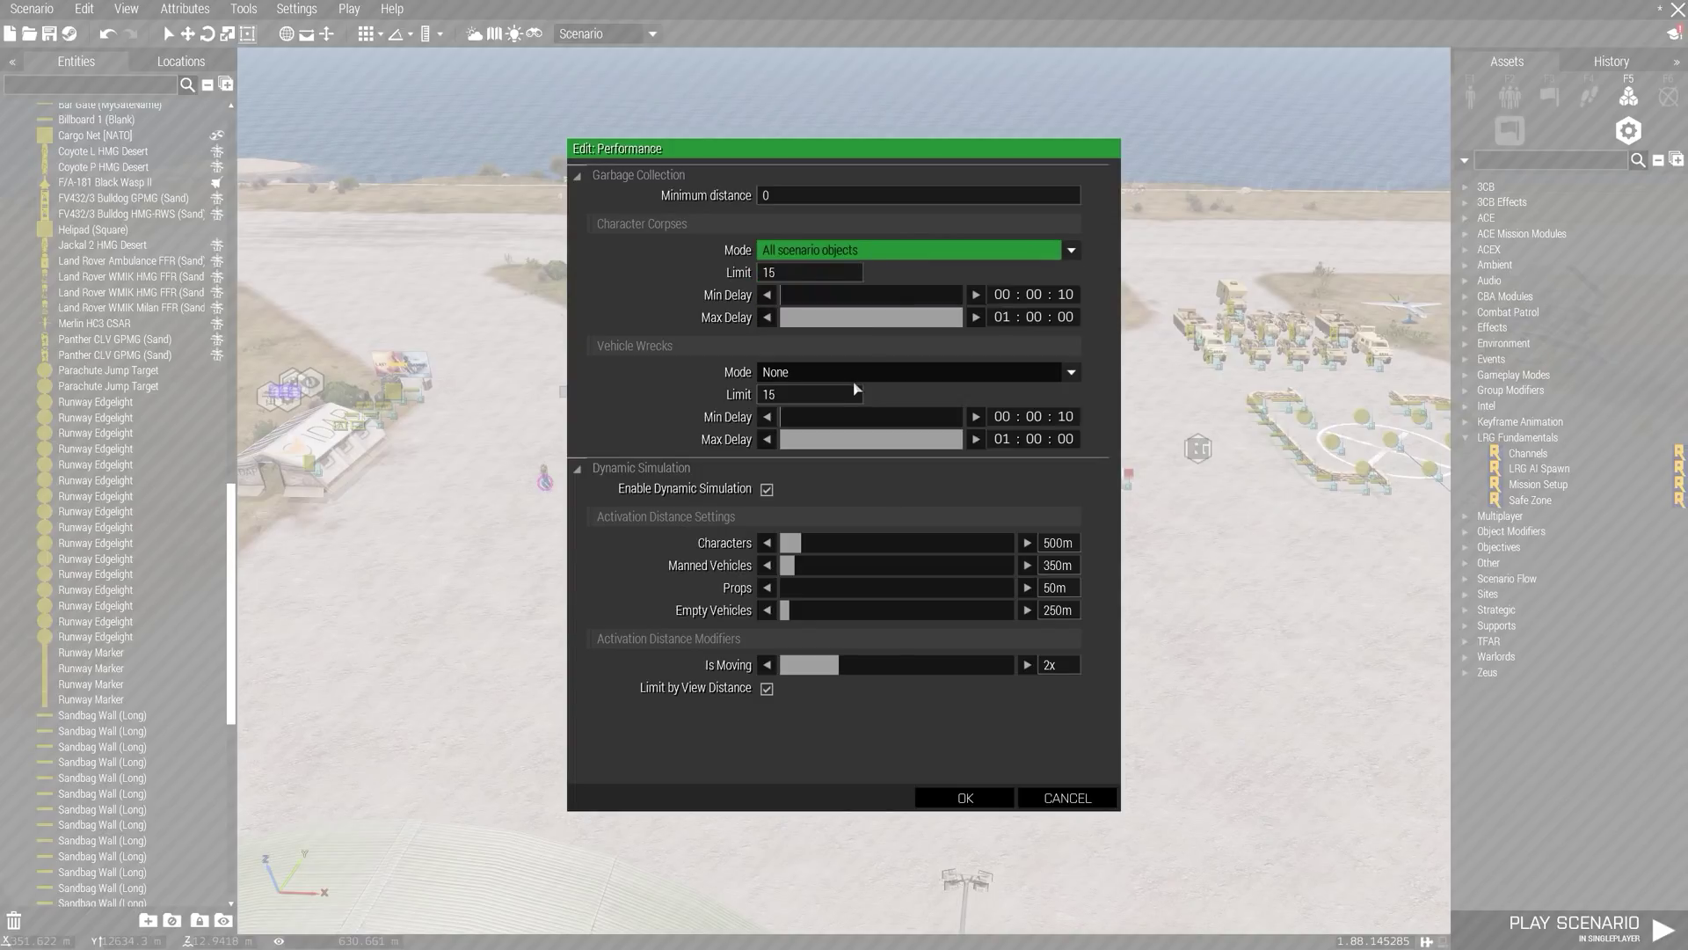
left_click(858, 379)
left_click(850, 409)
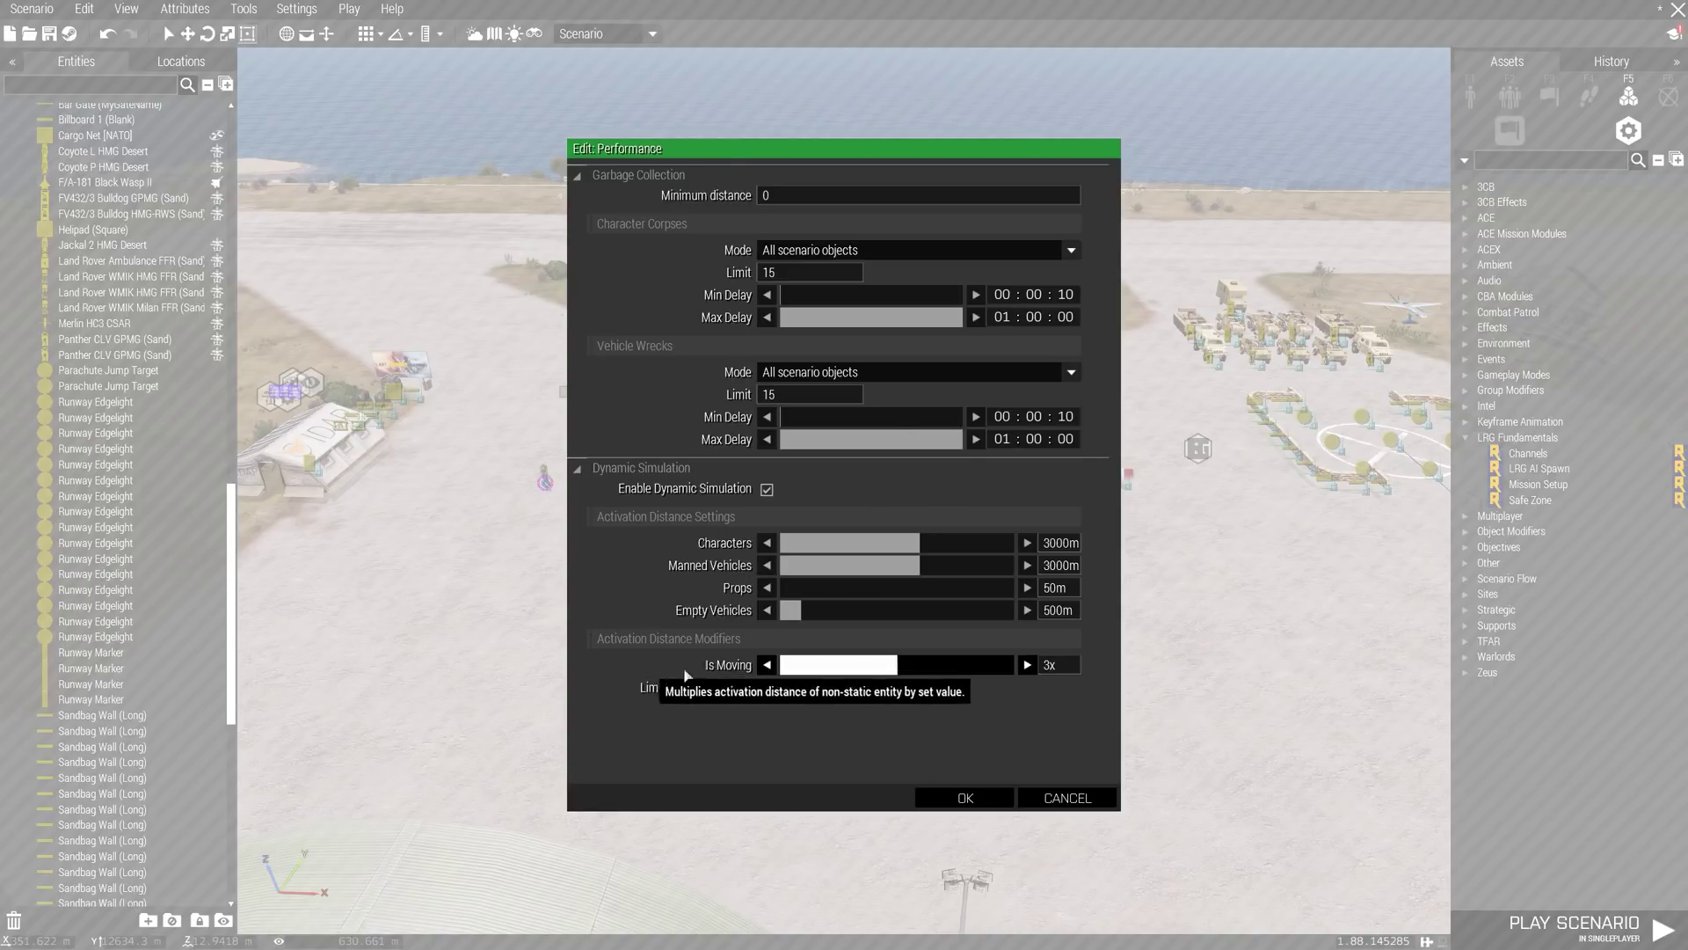
left_click(968, 798)
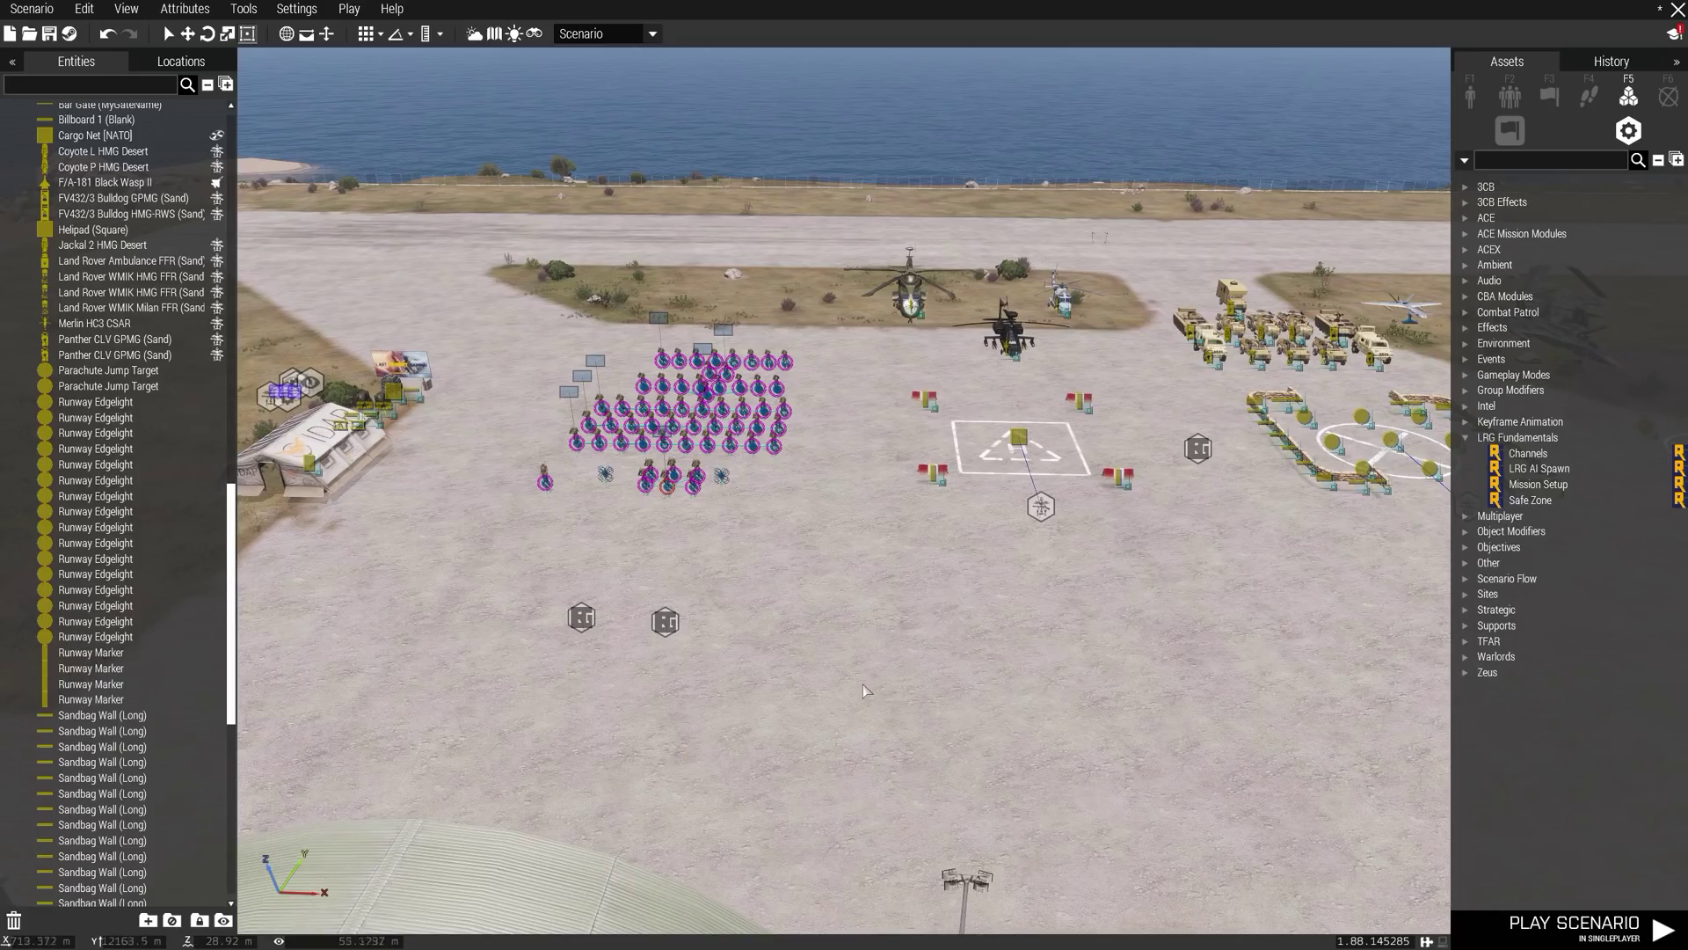
left_click(192, 11)
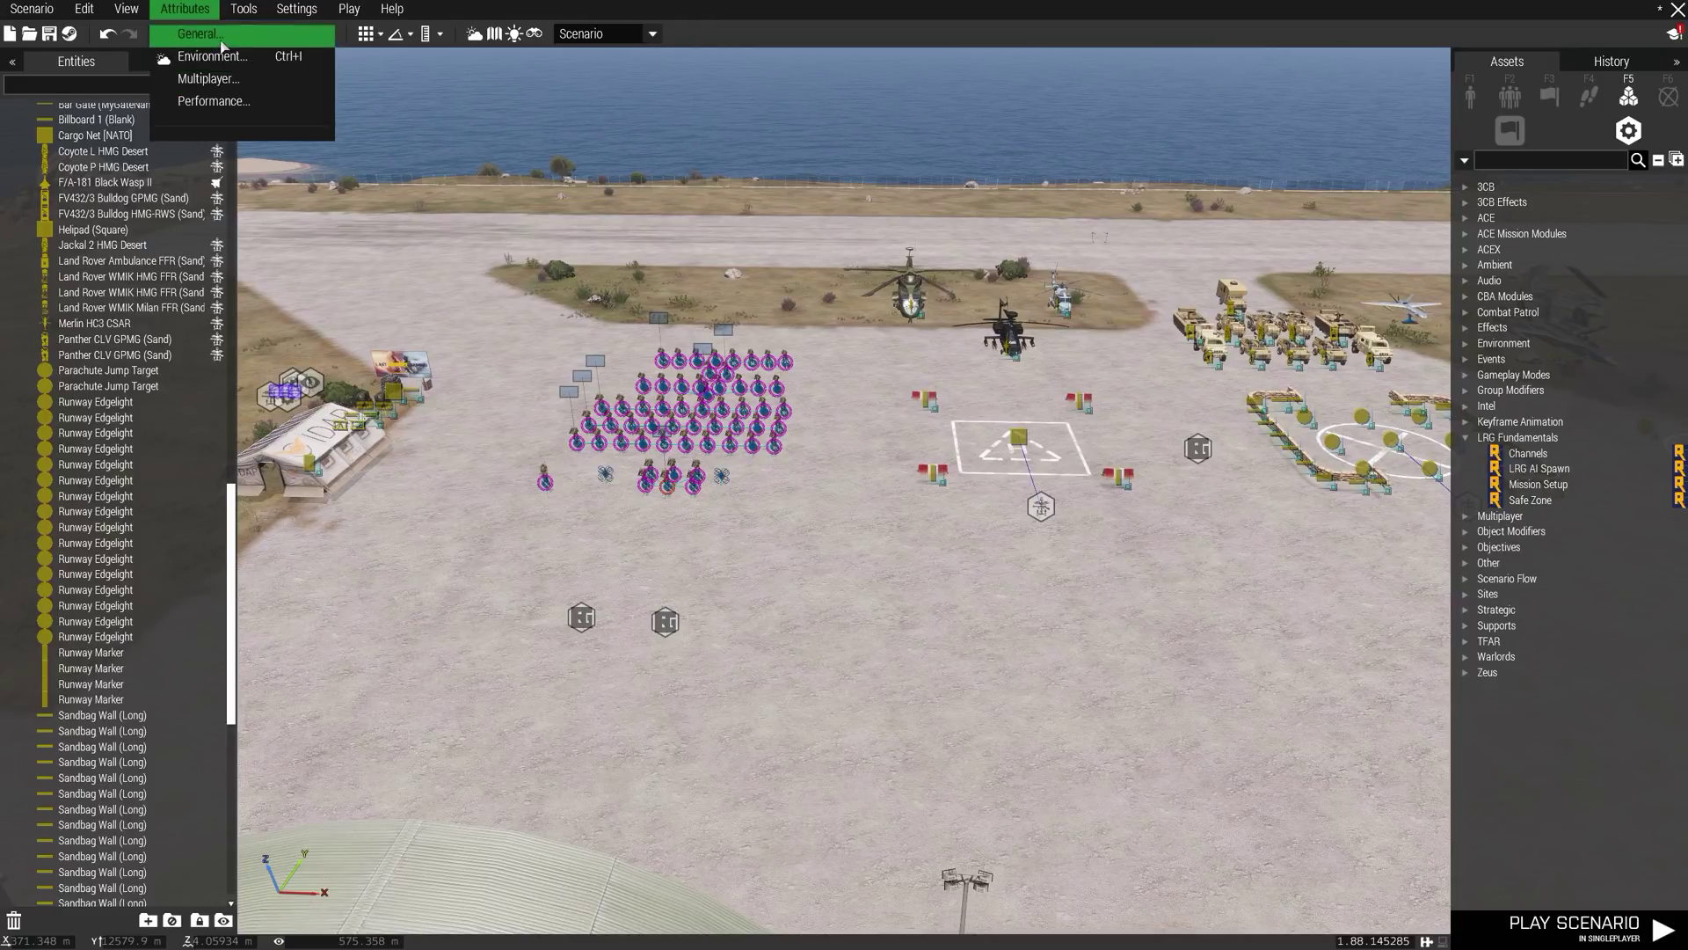
key("Escape")
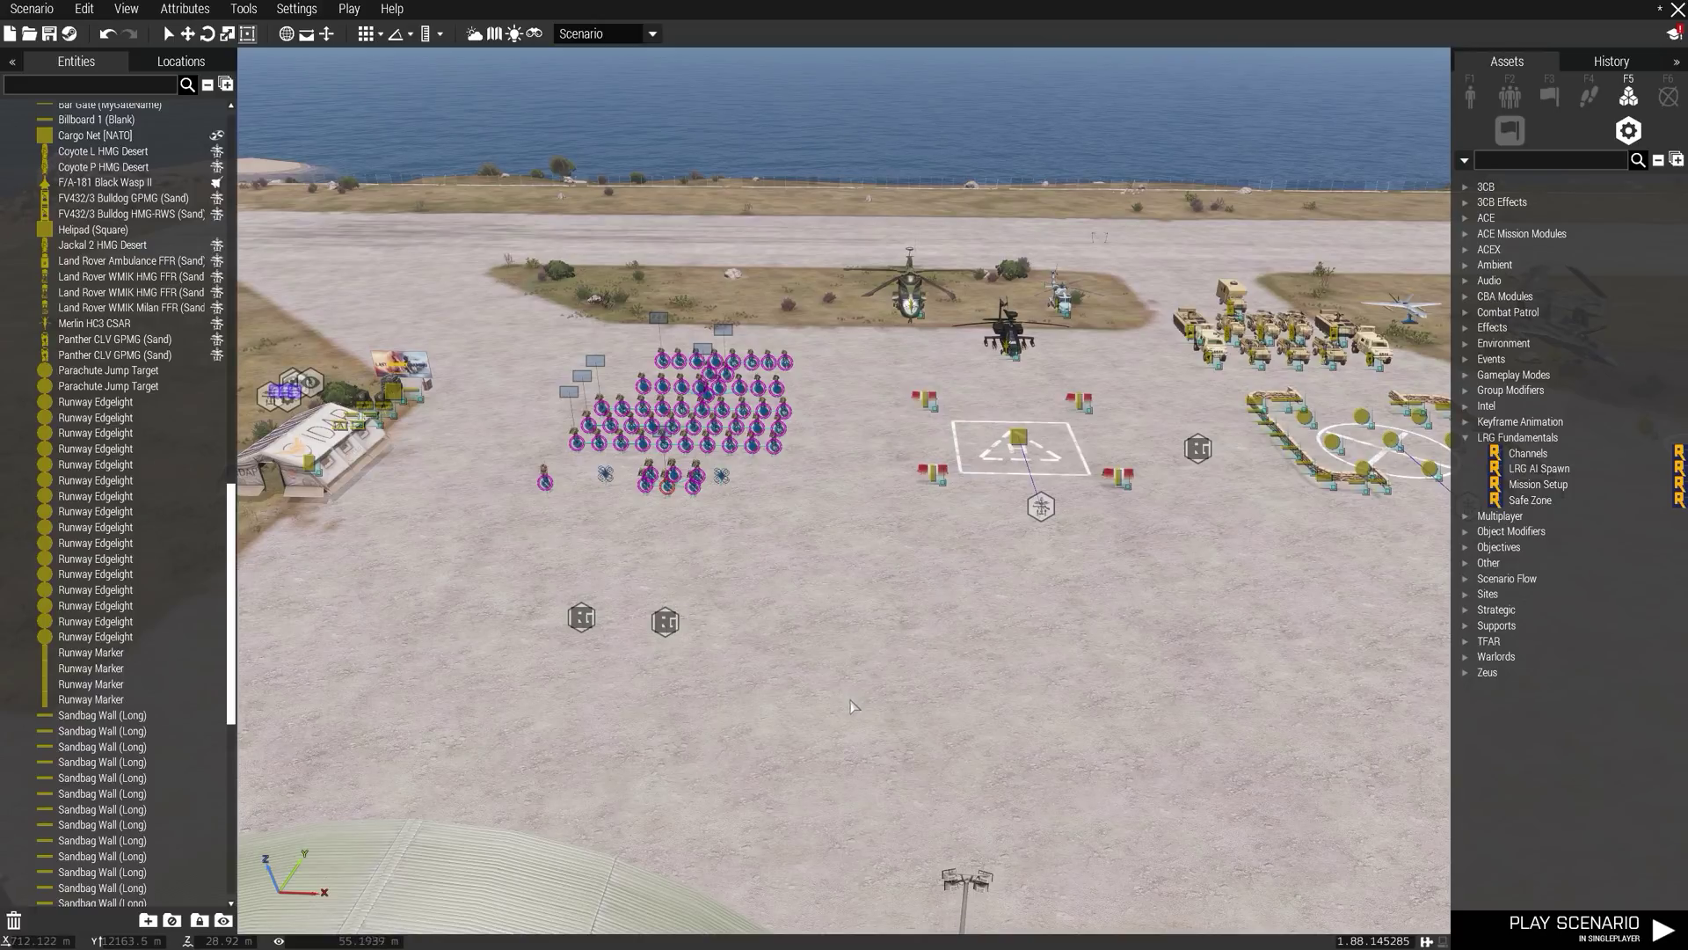
right_click_drag(762, 668, 811, 652)
key("s")
key("d")
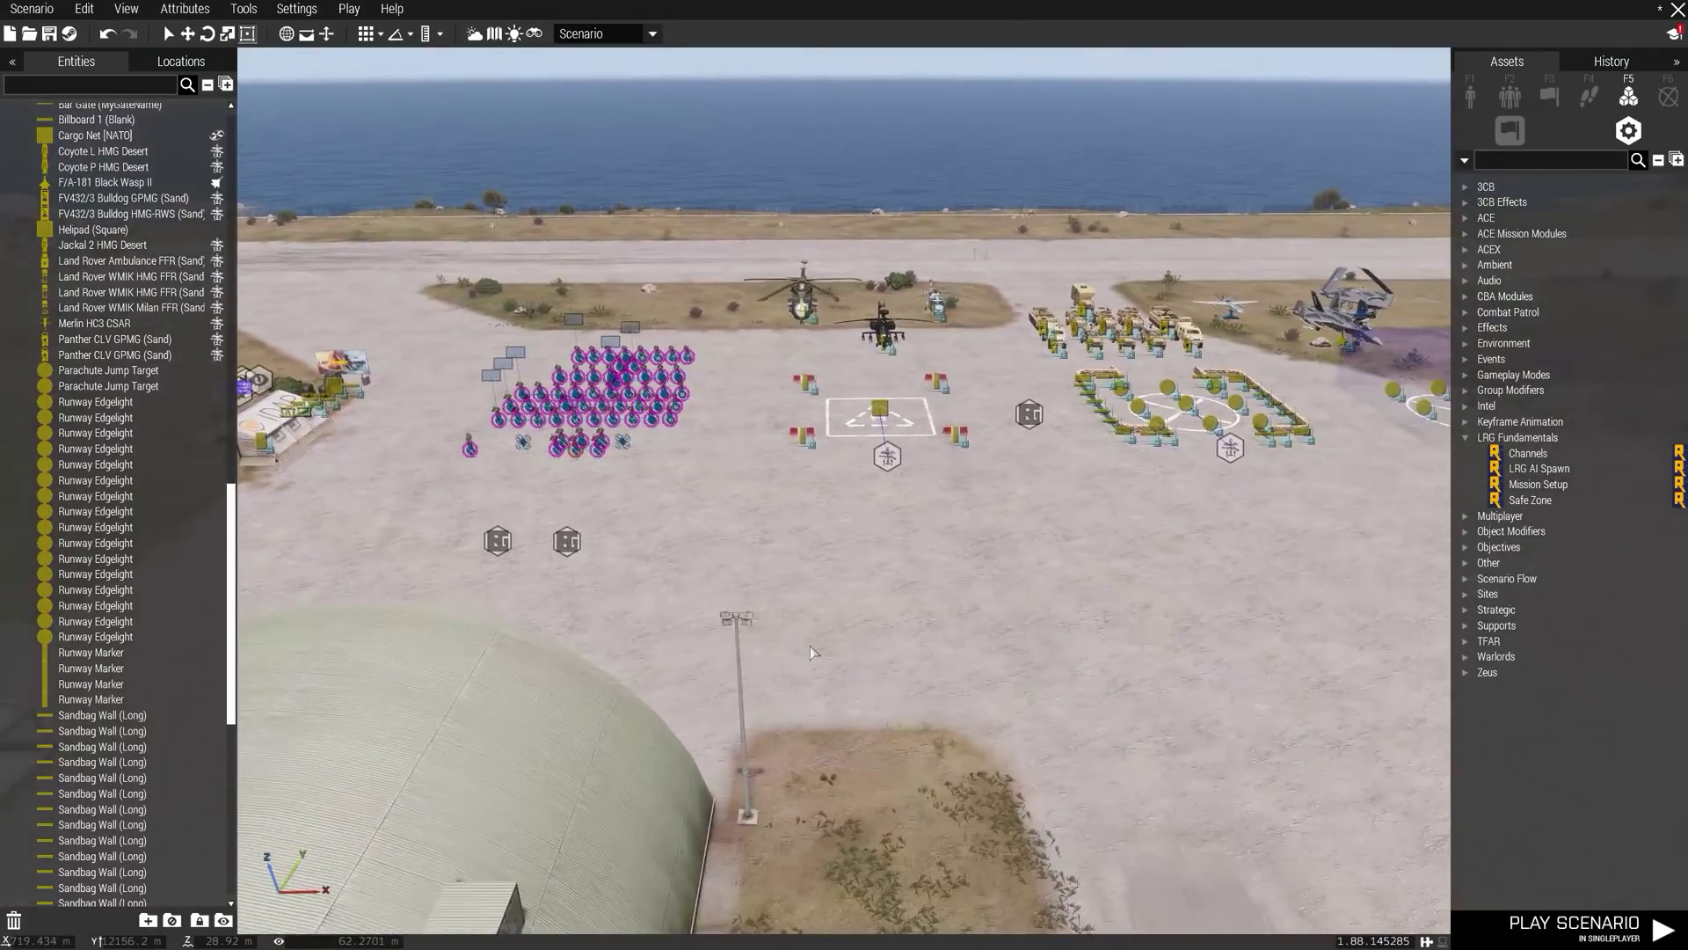
- Play the scenario in multiplayer, dismiss the config error and join in the Company Commander role
left_click(350, 9)
left_click(398, 147)
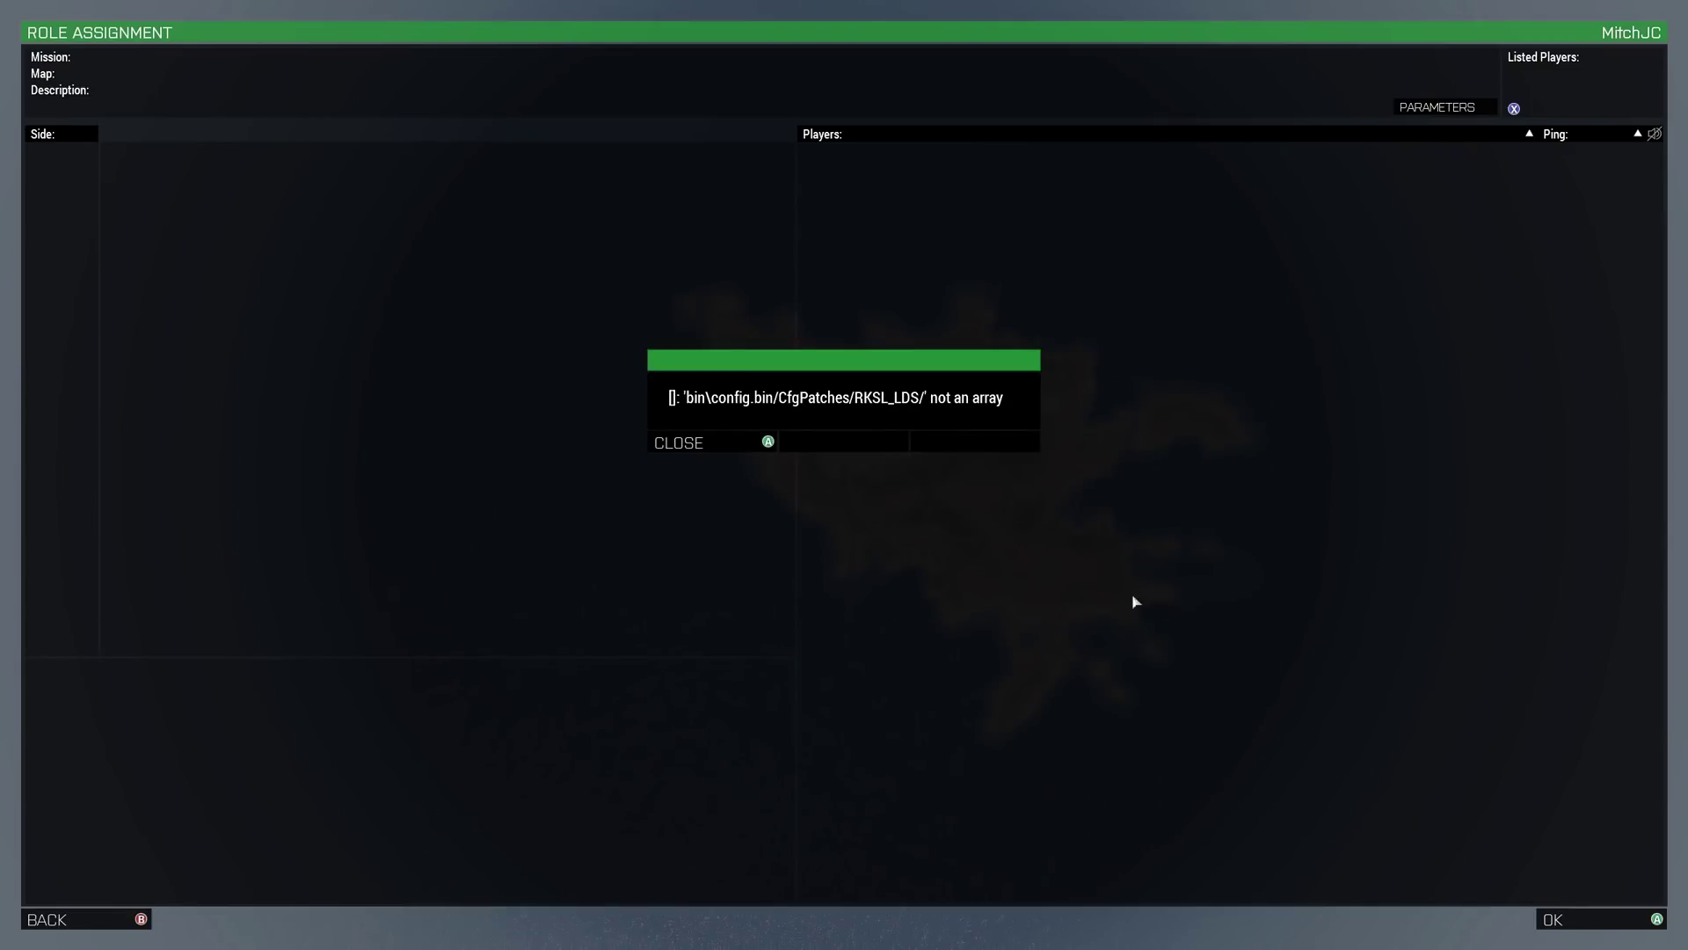
left_click(699, 445)
left_click(215, 265)
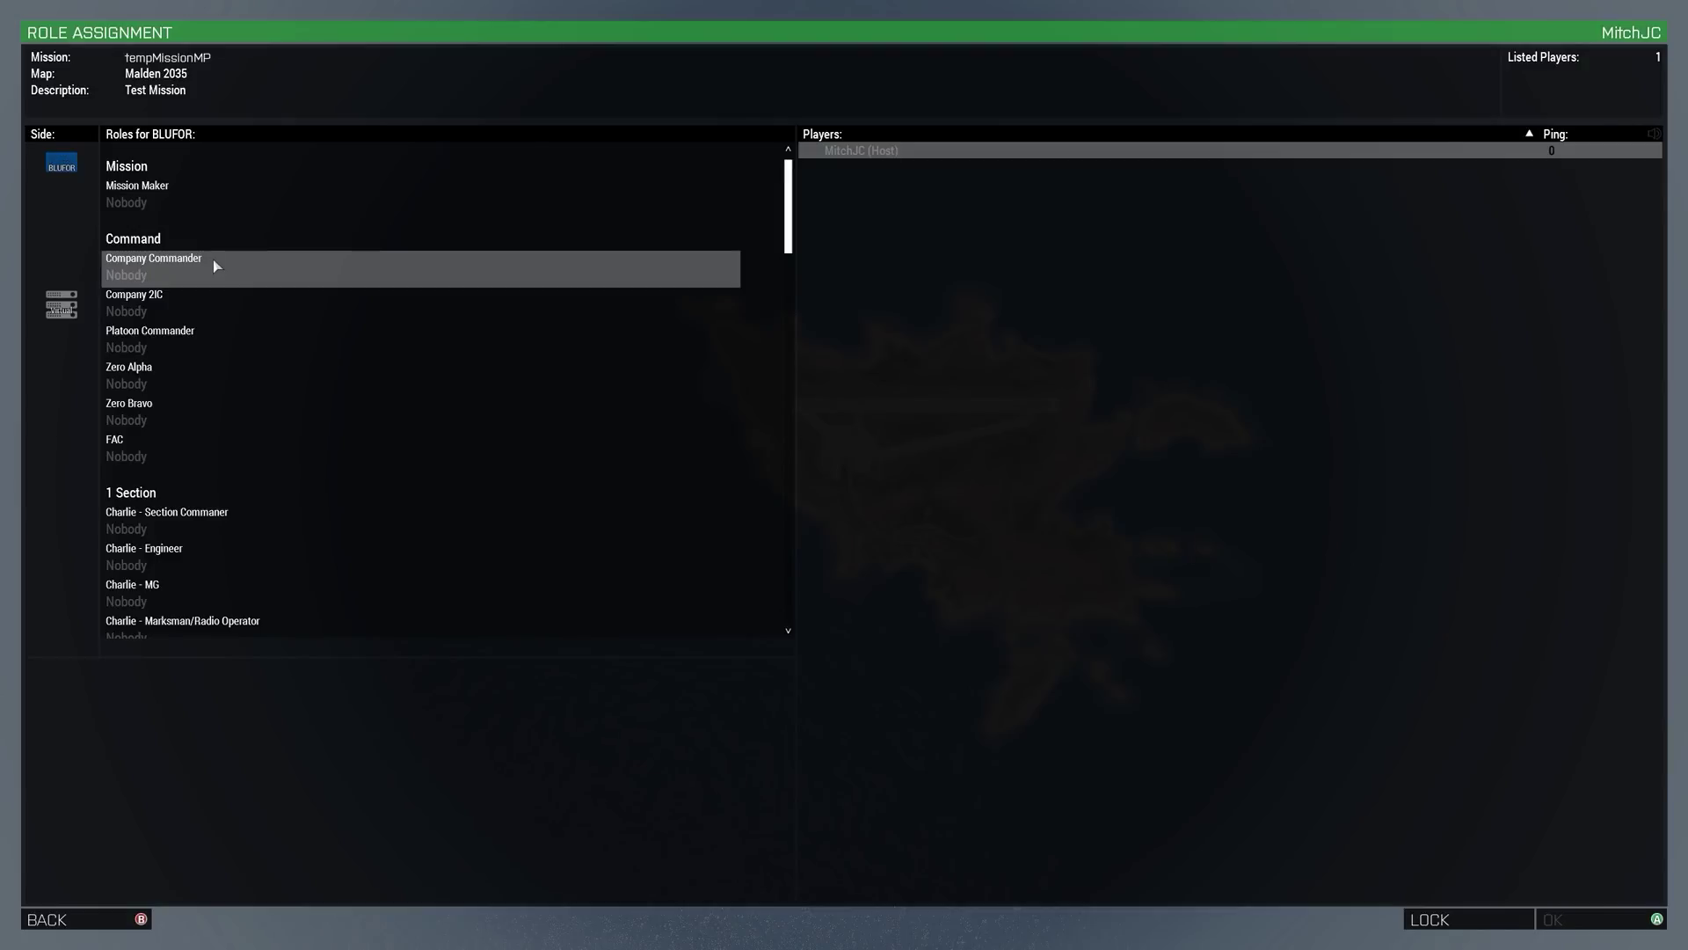
left_click(214, 266)
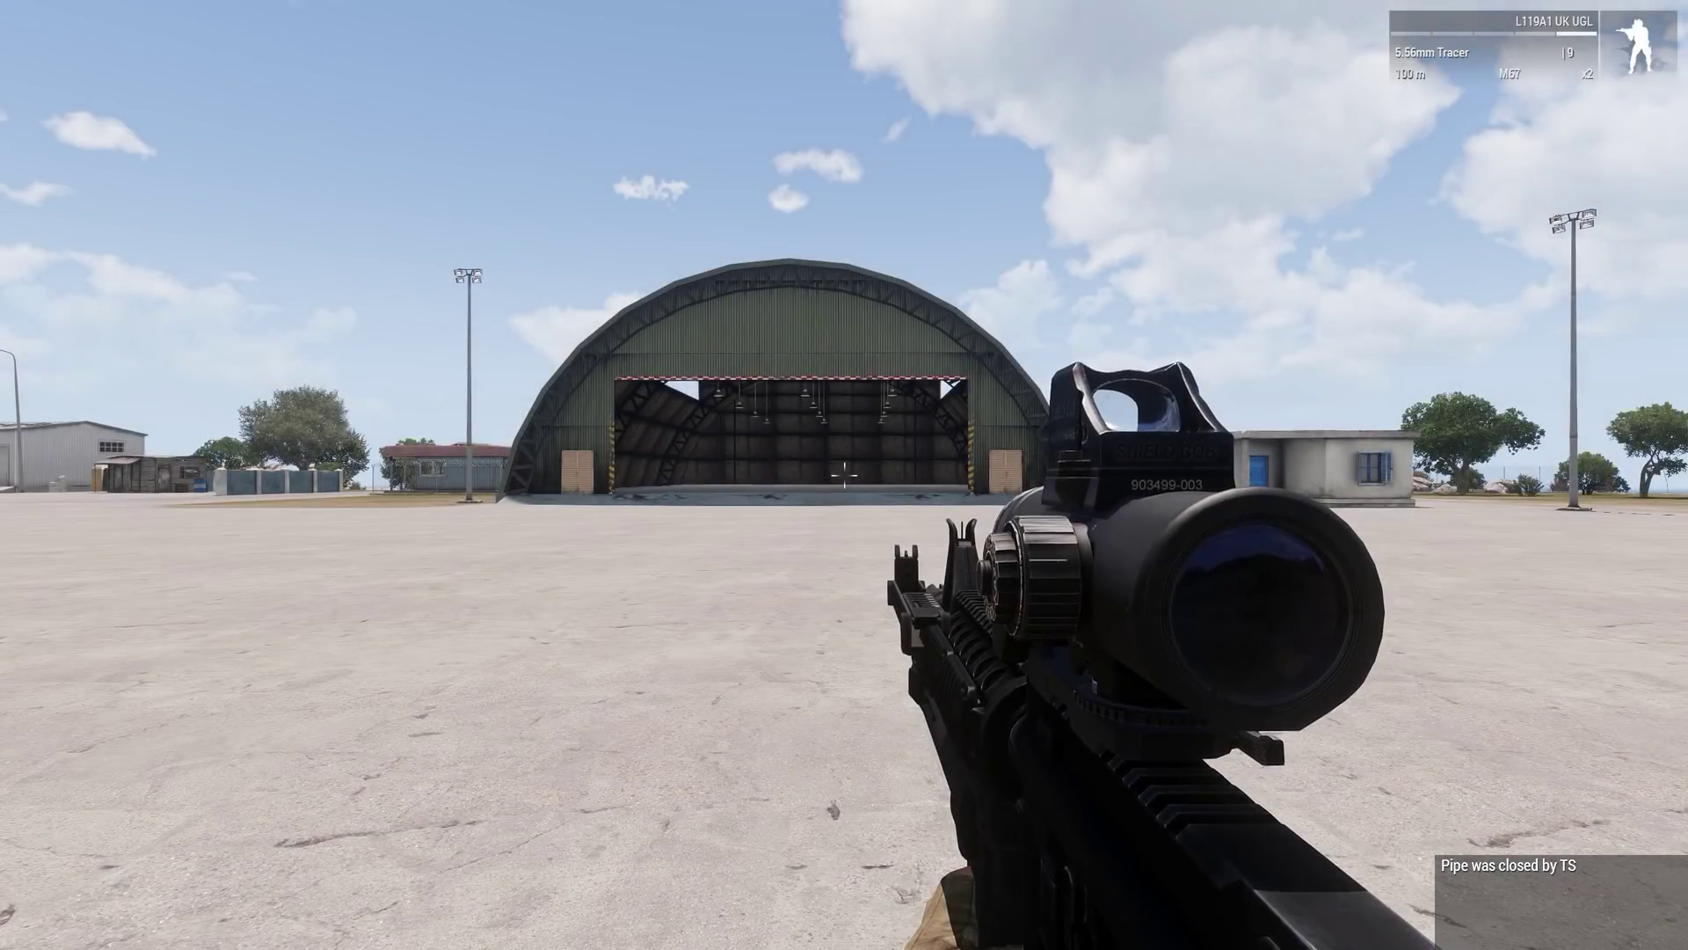
- Look through the character's action options at the base and dismiss the message dialog
scroll(845, 475, "down", 1)
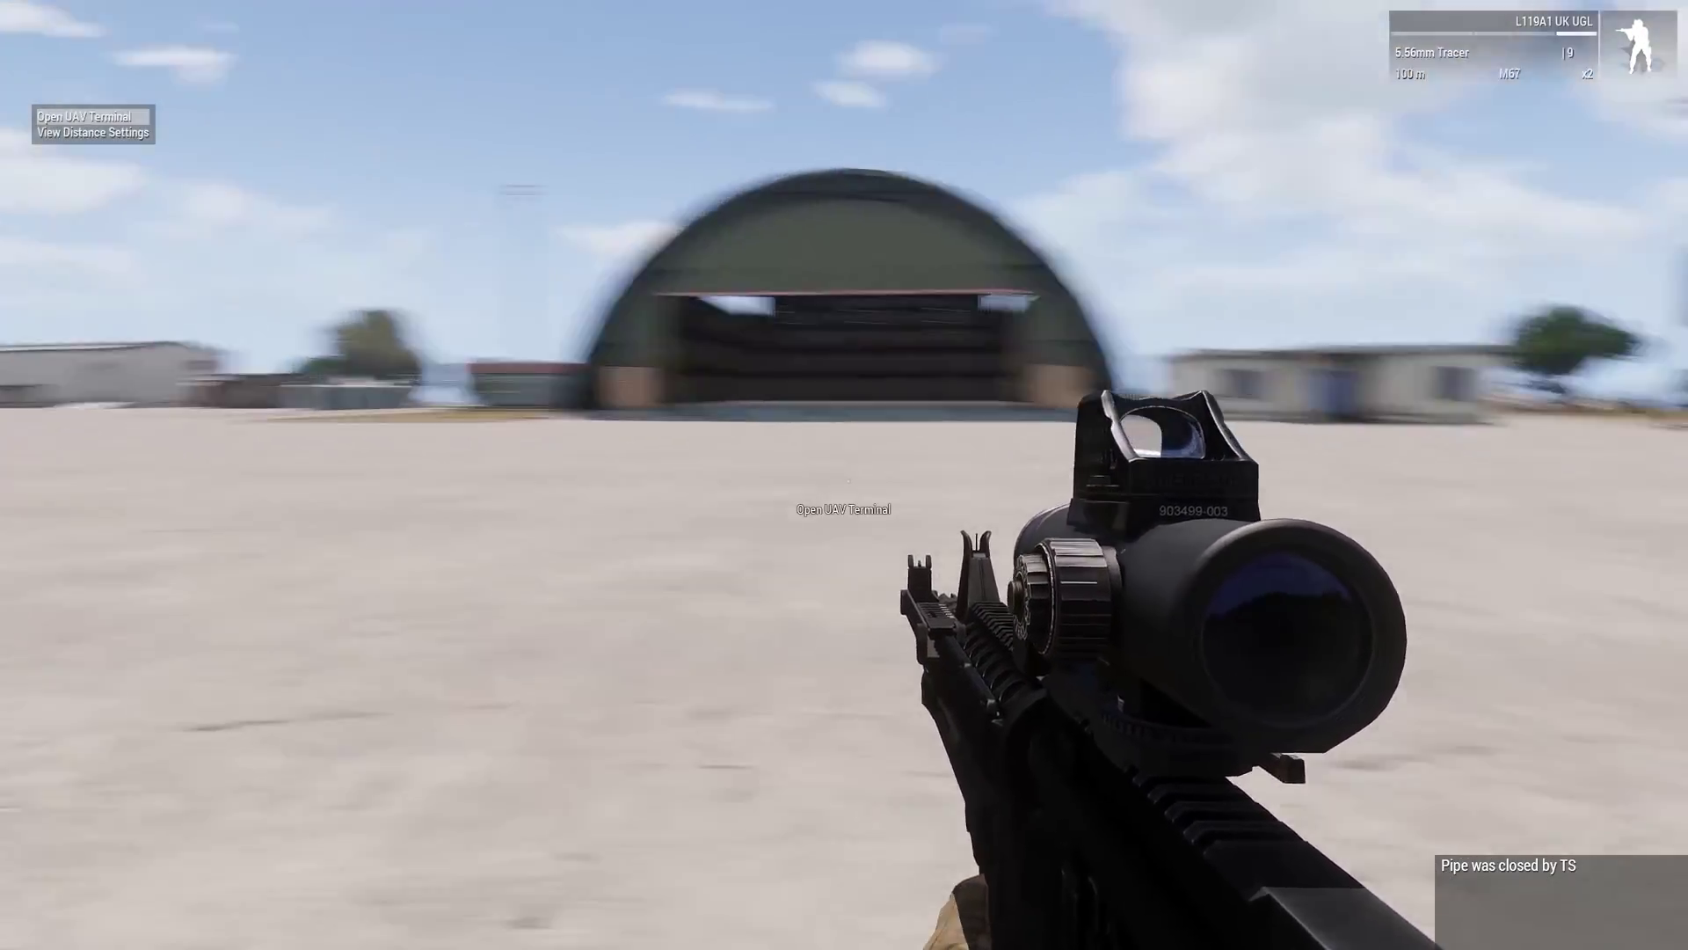
scroll(844, 475, "down", 1)
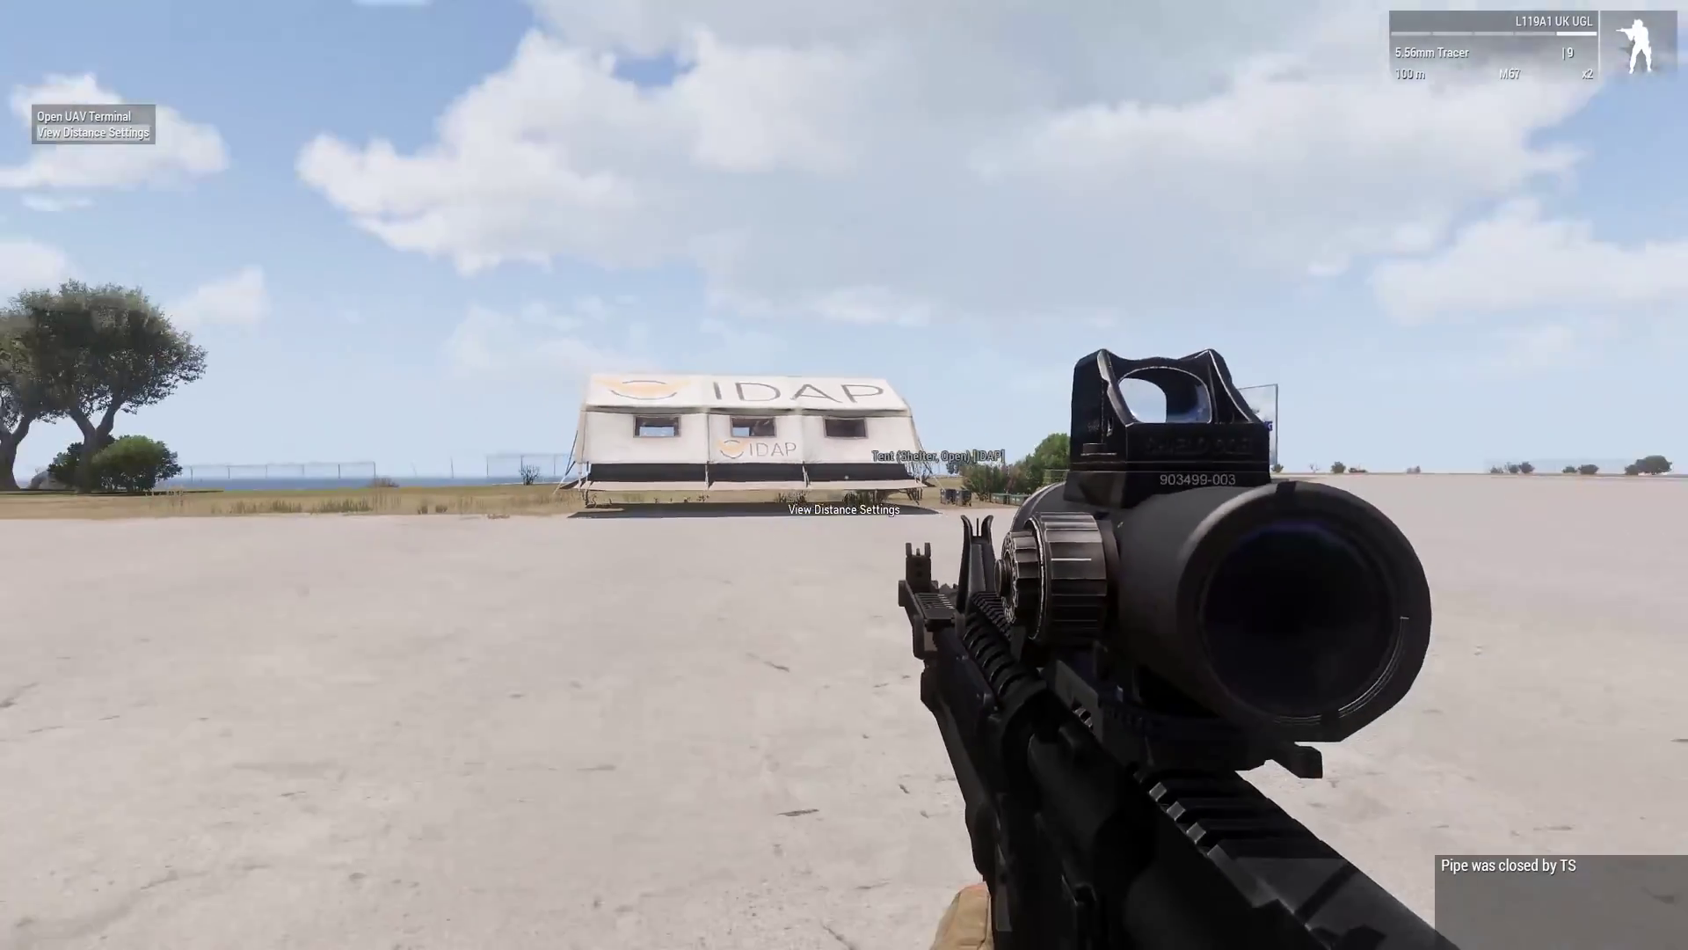
key("w")
scroll(844, 475, "down", 1)
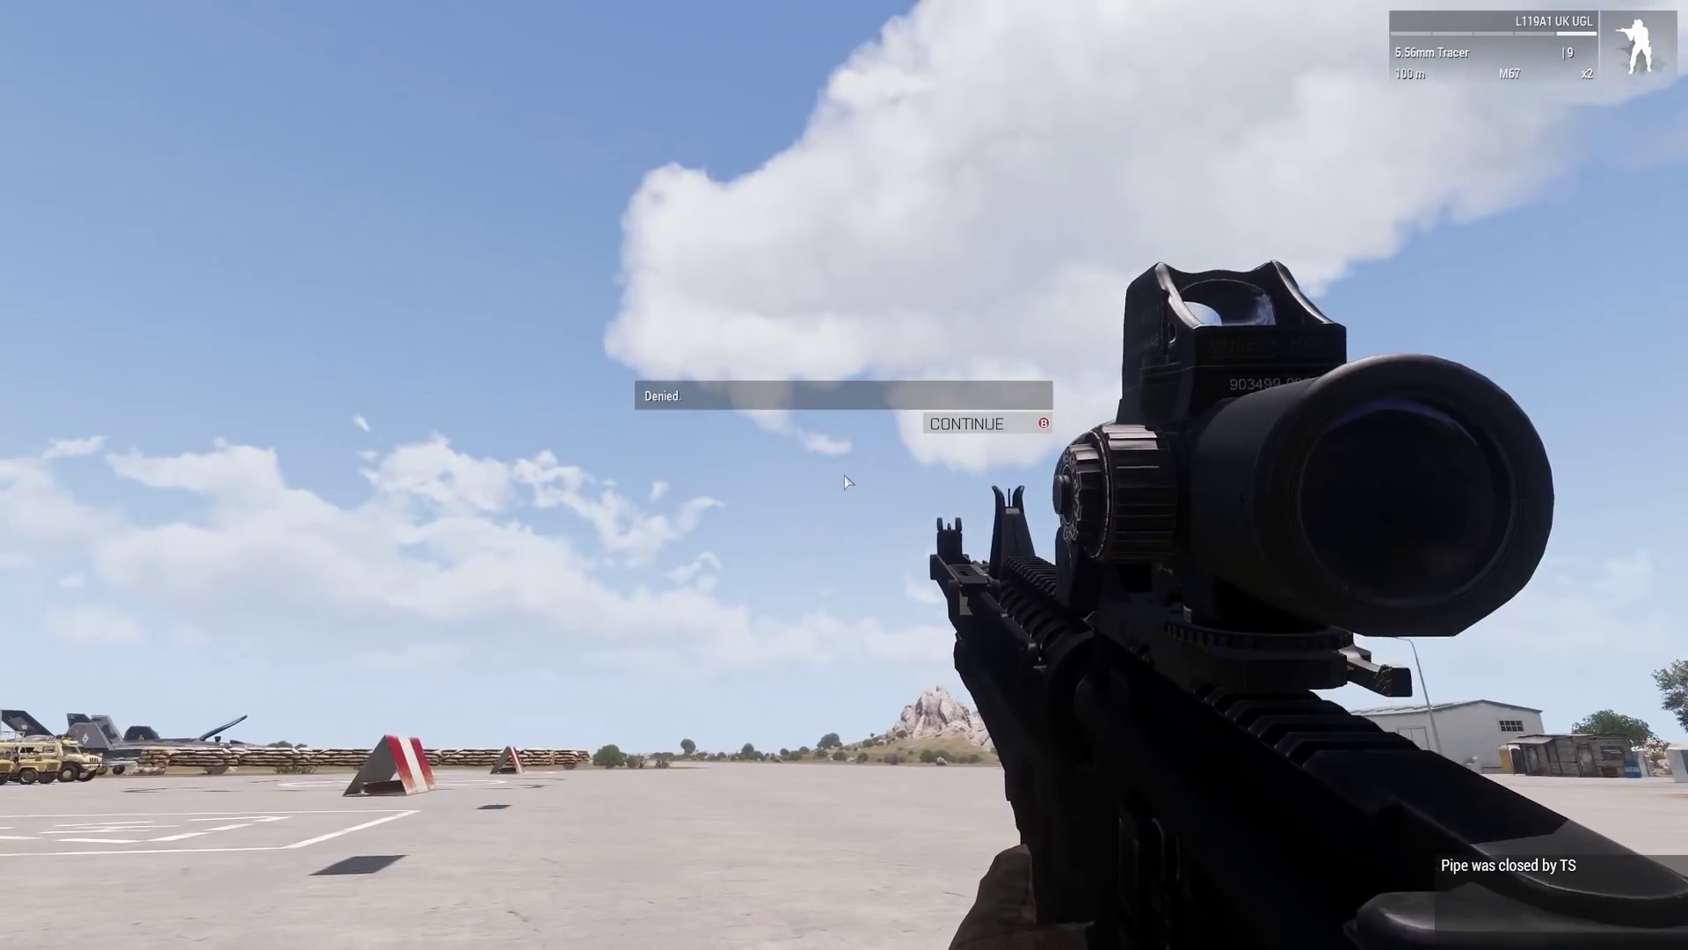
left_click(973, 430)
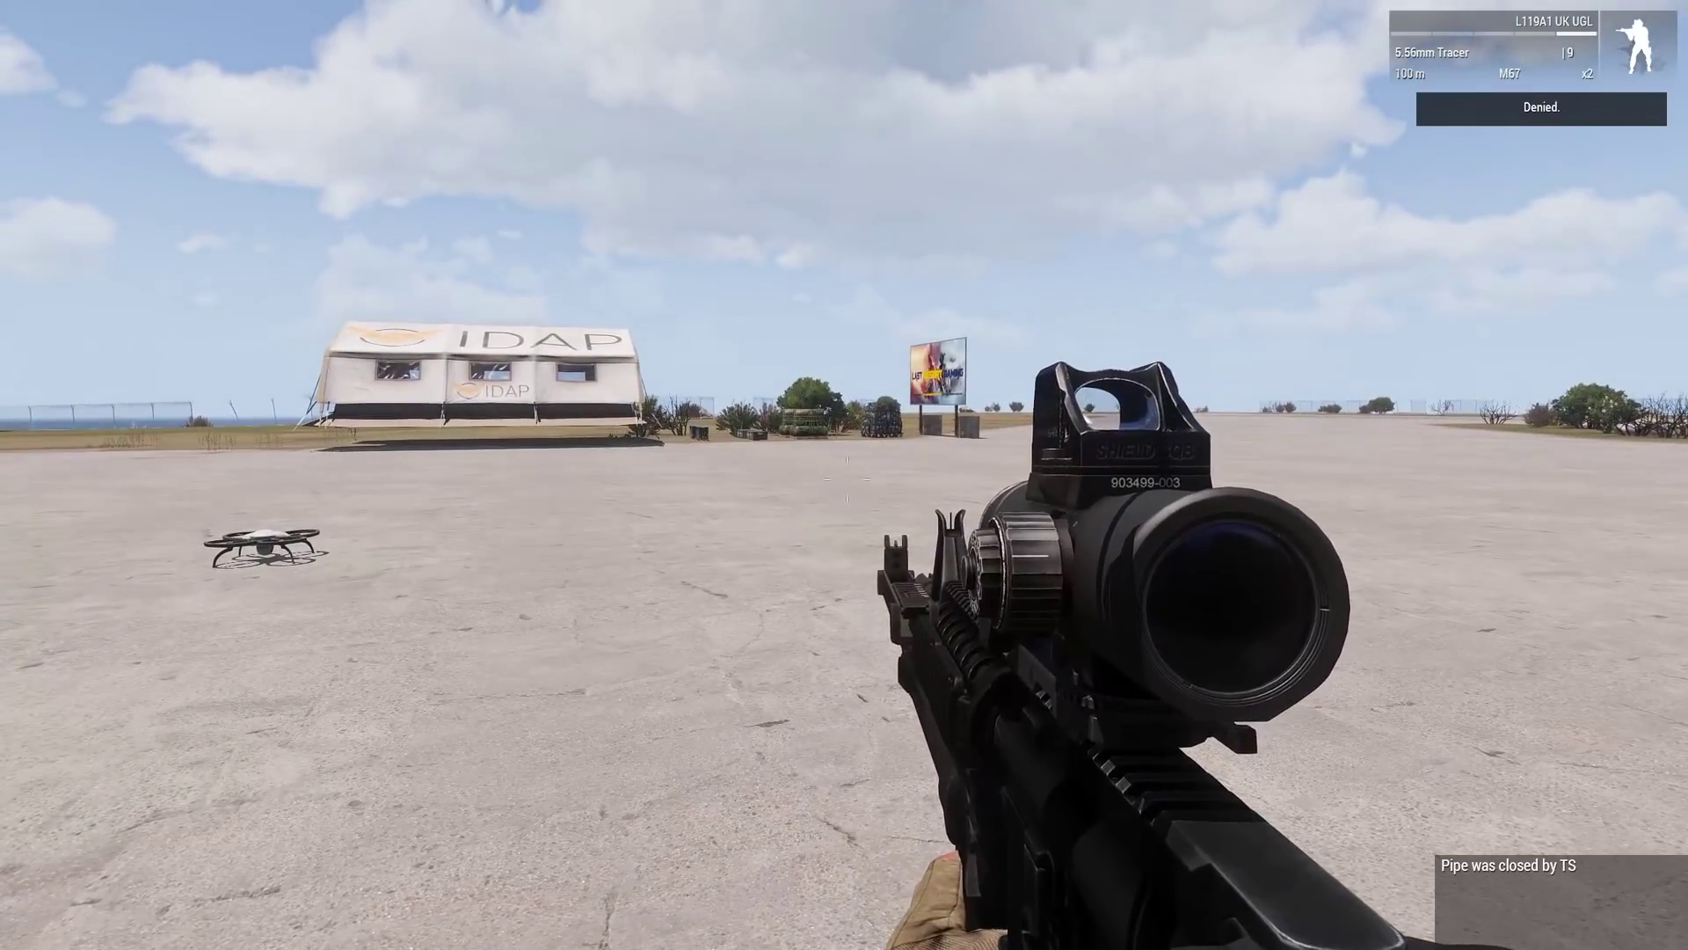
- Check the handheld radio's display, then view the Last Resort Gaming billboard up close
key("ctrl+p")
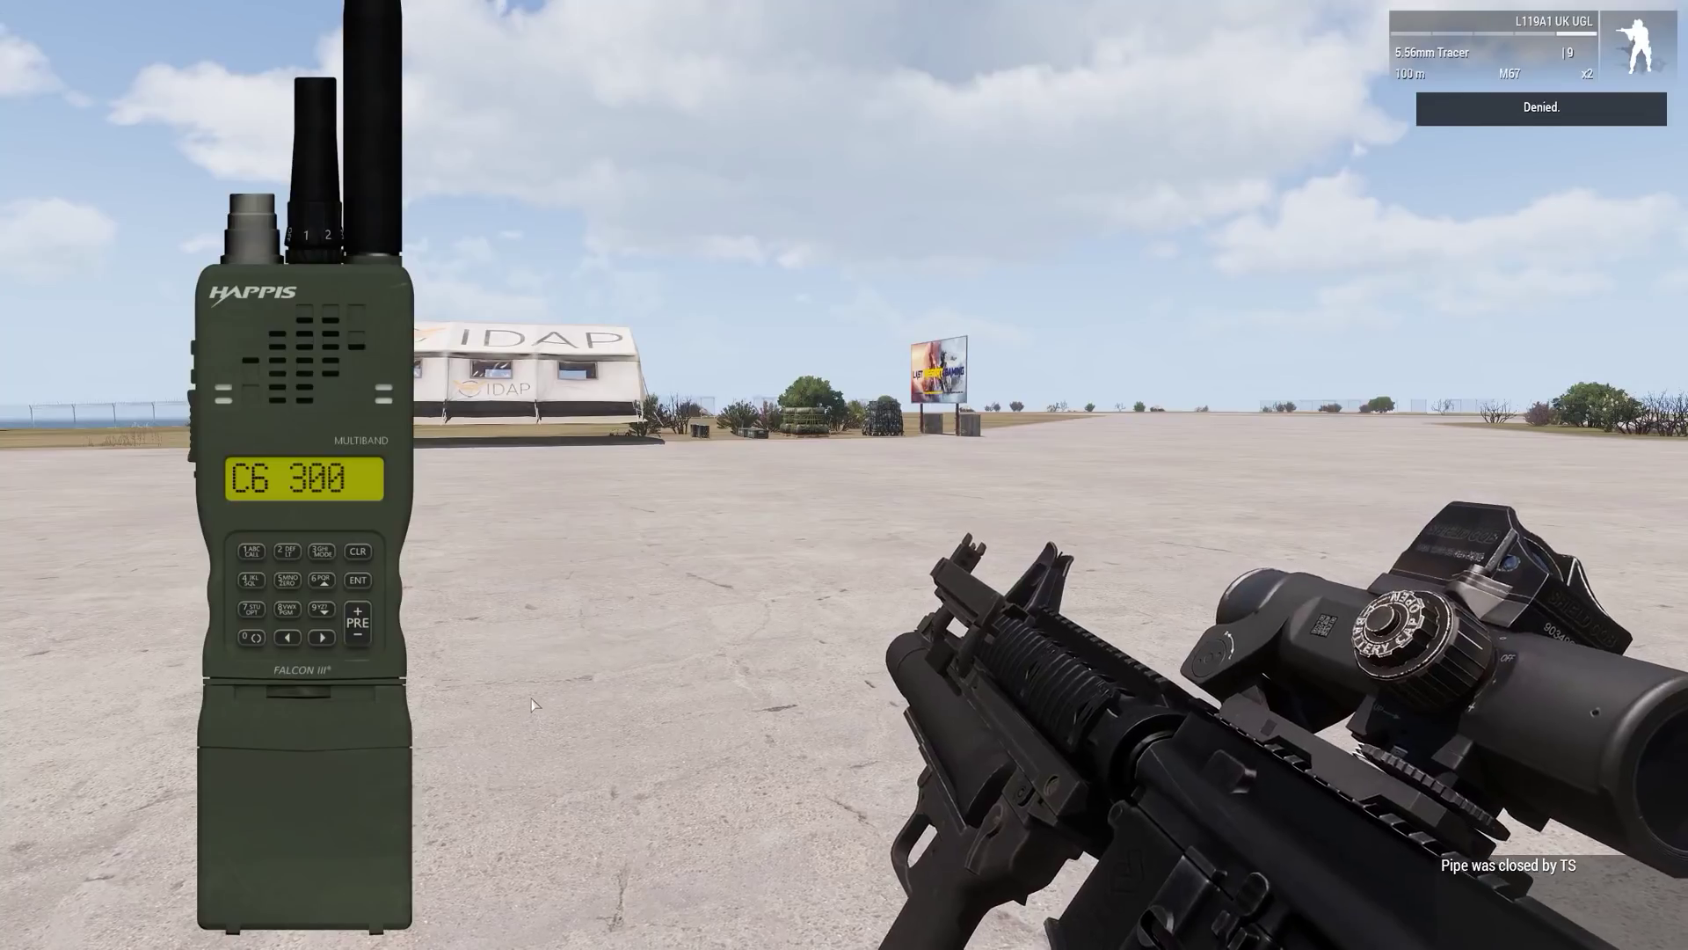
key("Escape")
key("KP_Add")
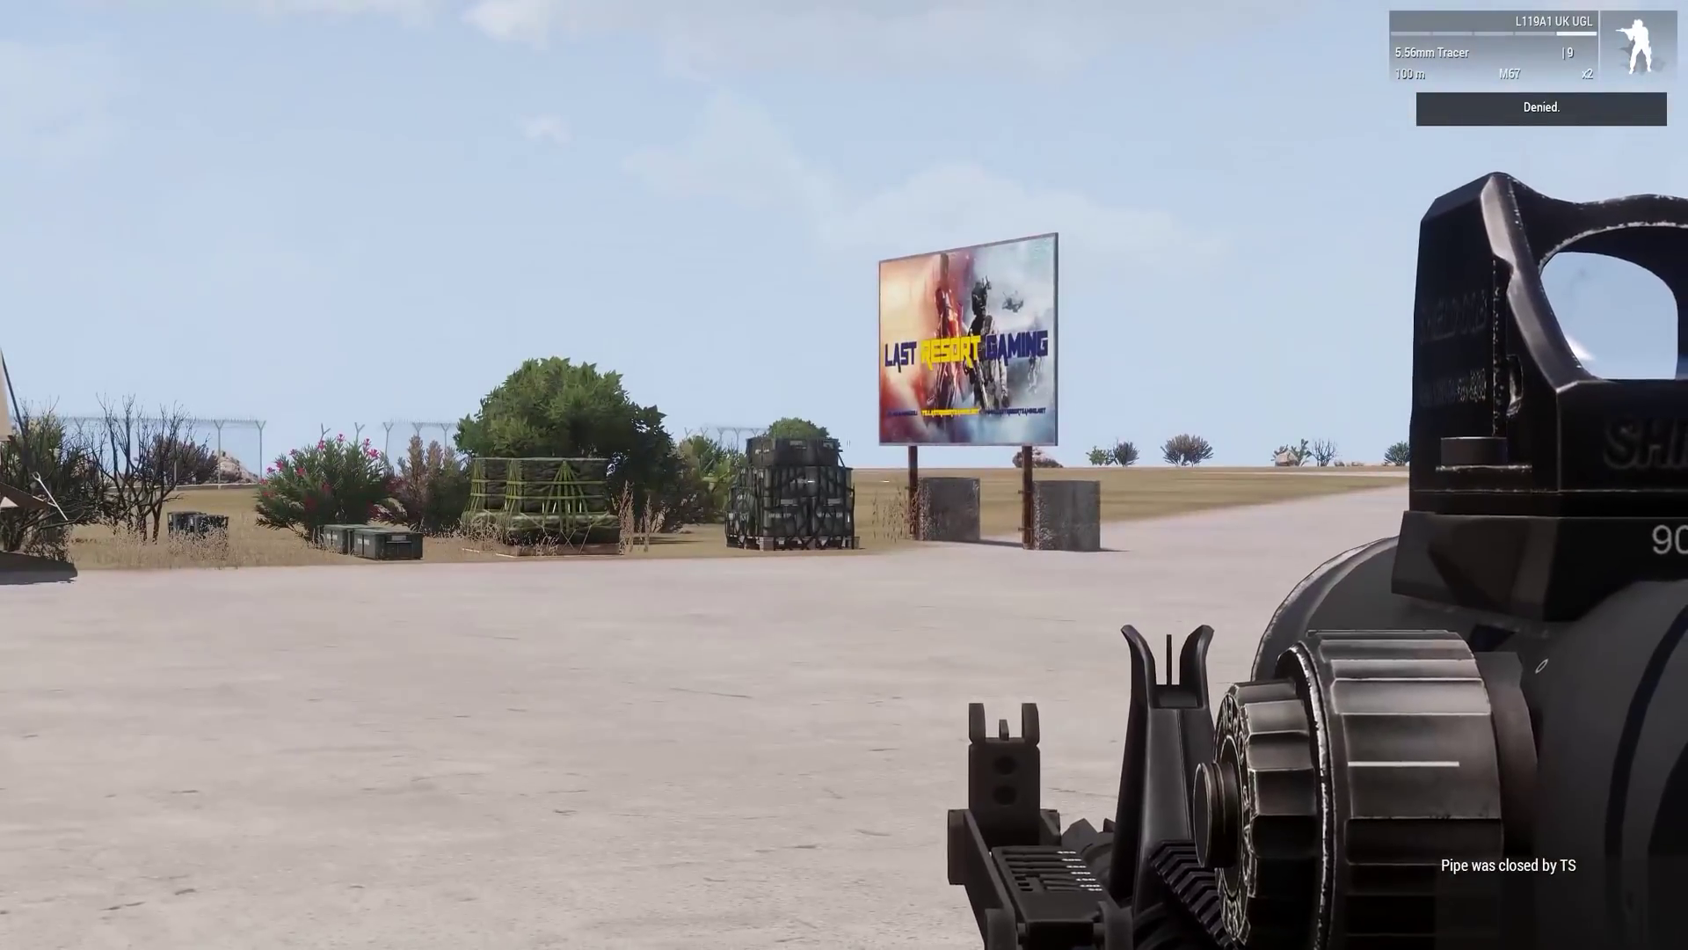
right_click(844, 475)
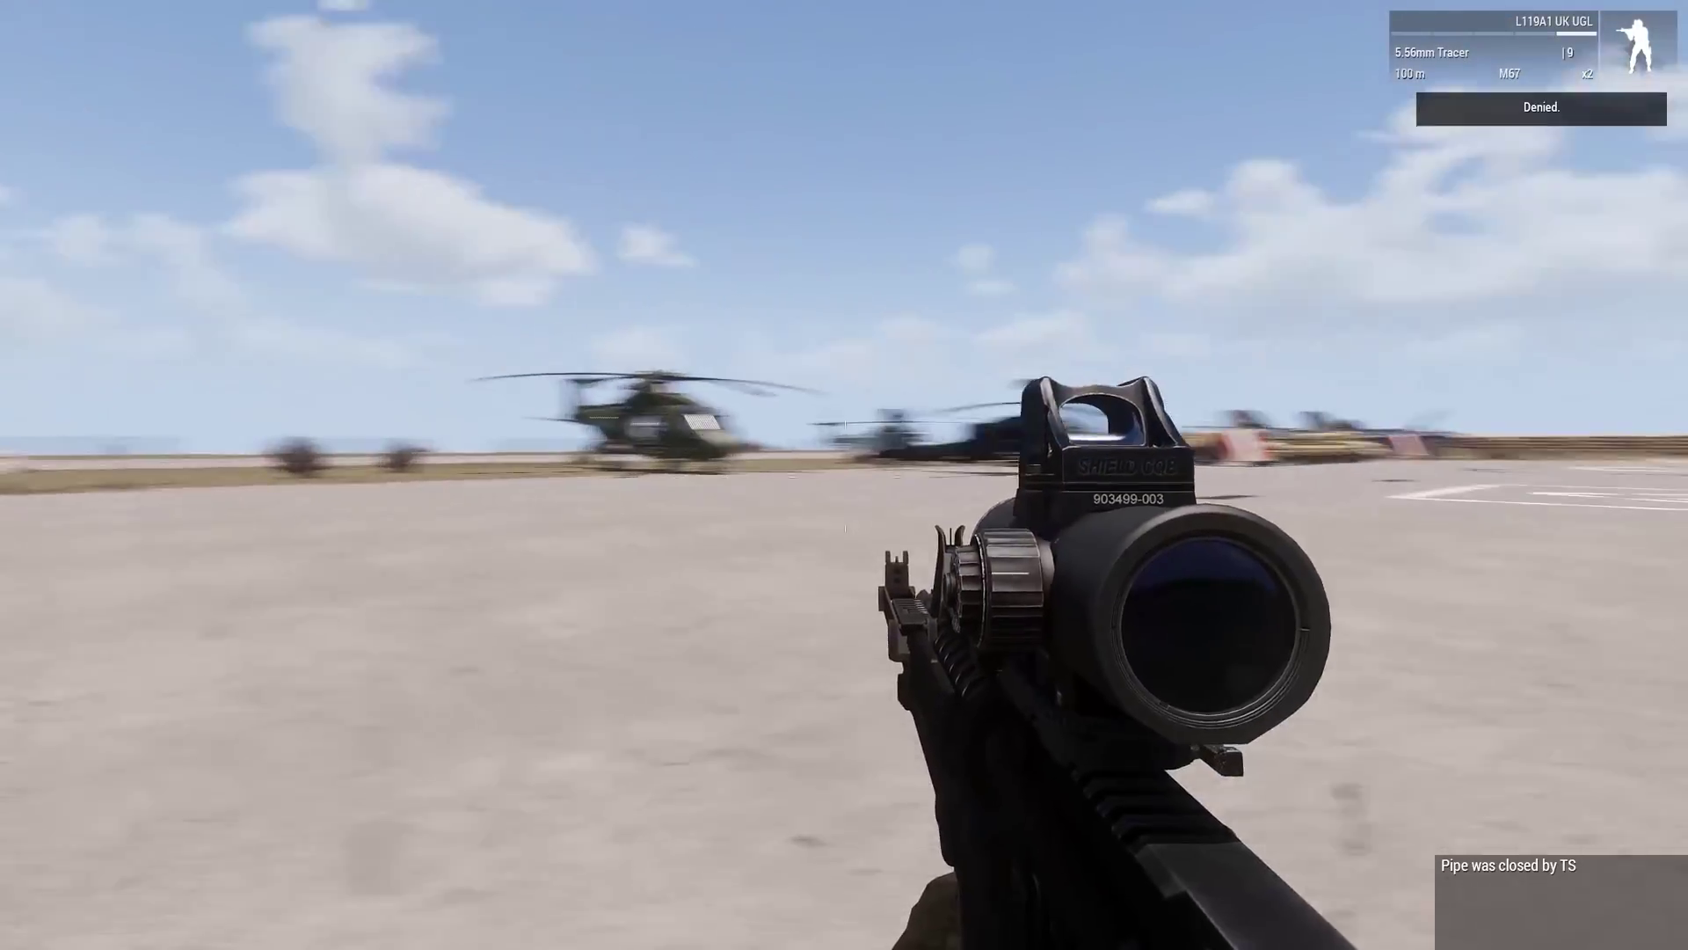
- Open the Zeus interface and check on the map where the OPFOR units have spawned
key("y")
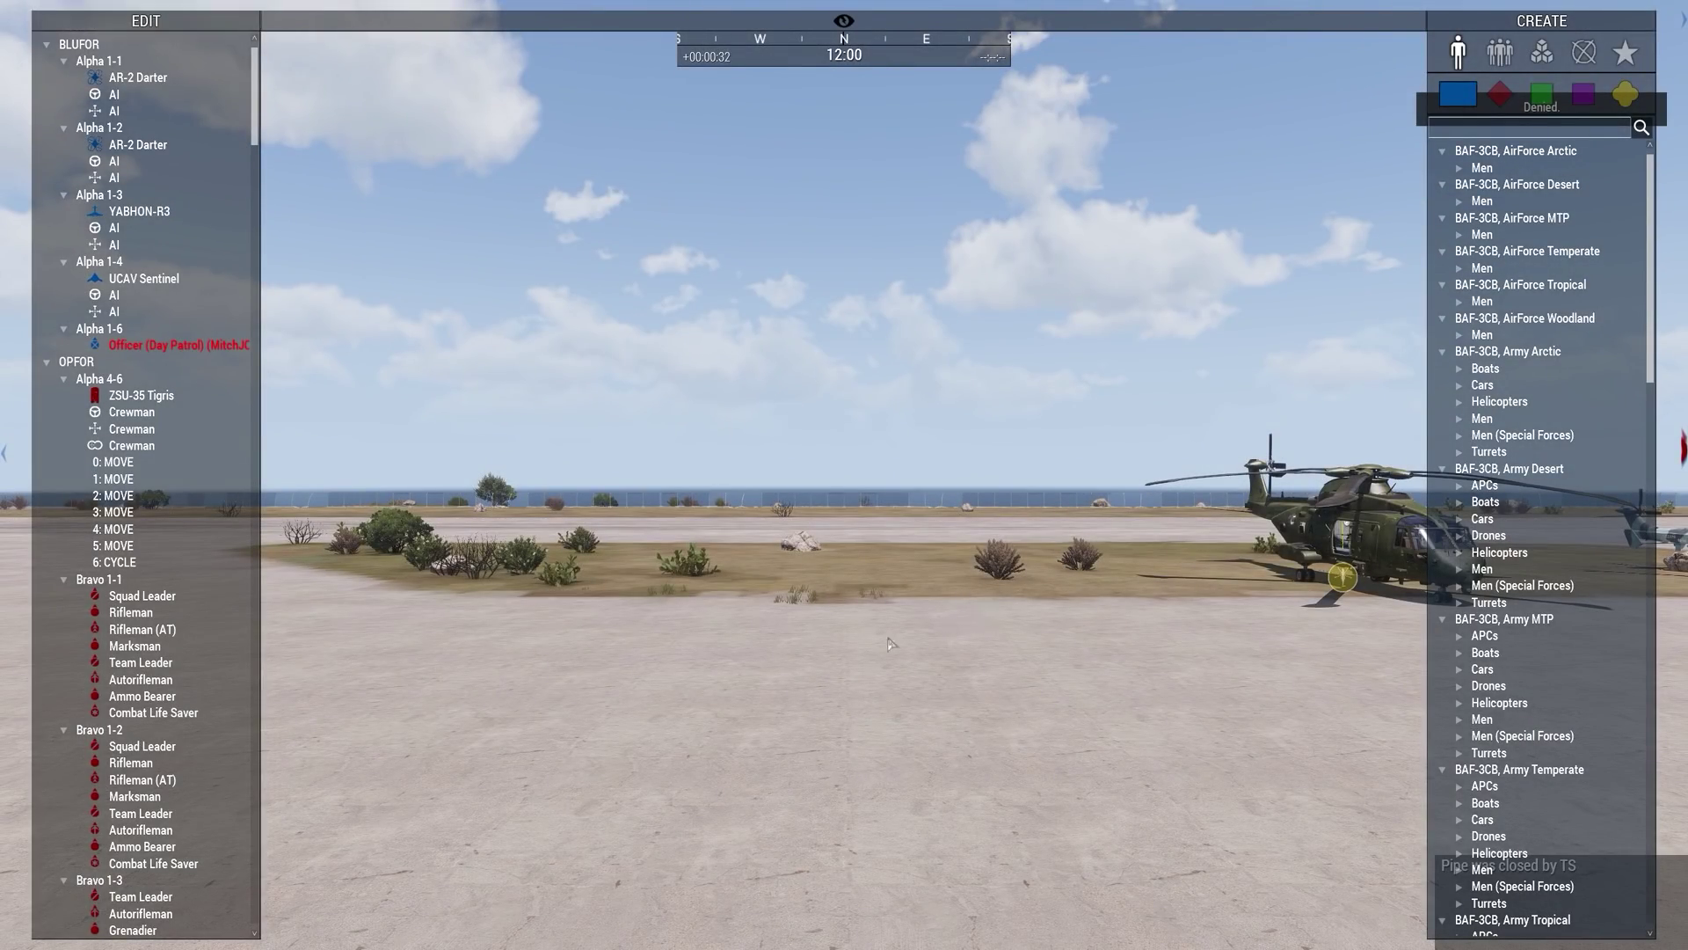
right_click_drag(888, 645, 934, 649)
key("w")
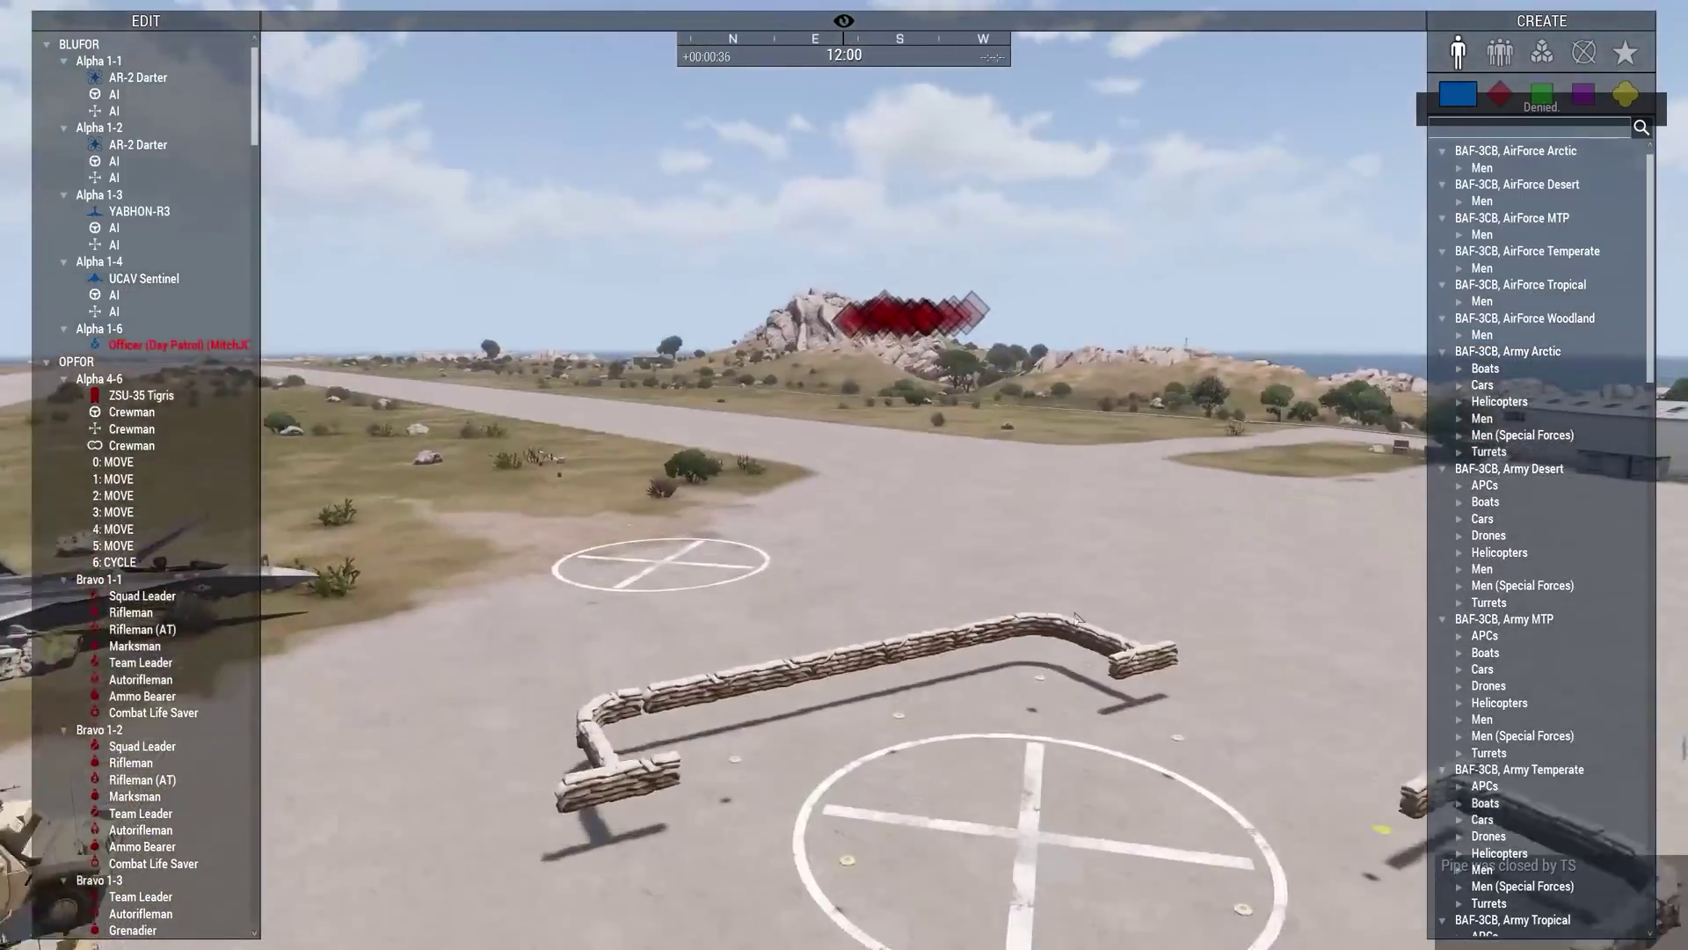
key("m")
scroll(1053, 635, "down", 2)
scroll(923, 656, "up", 5)
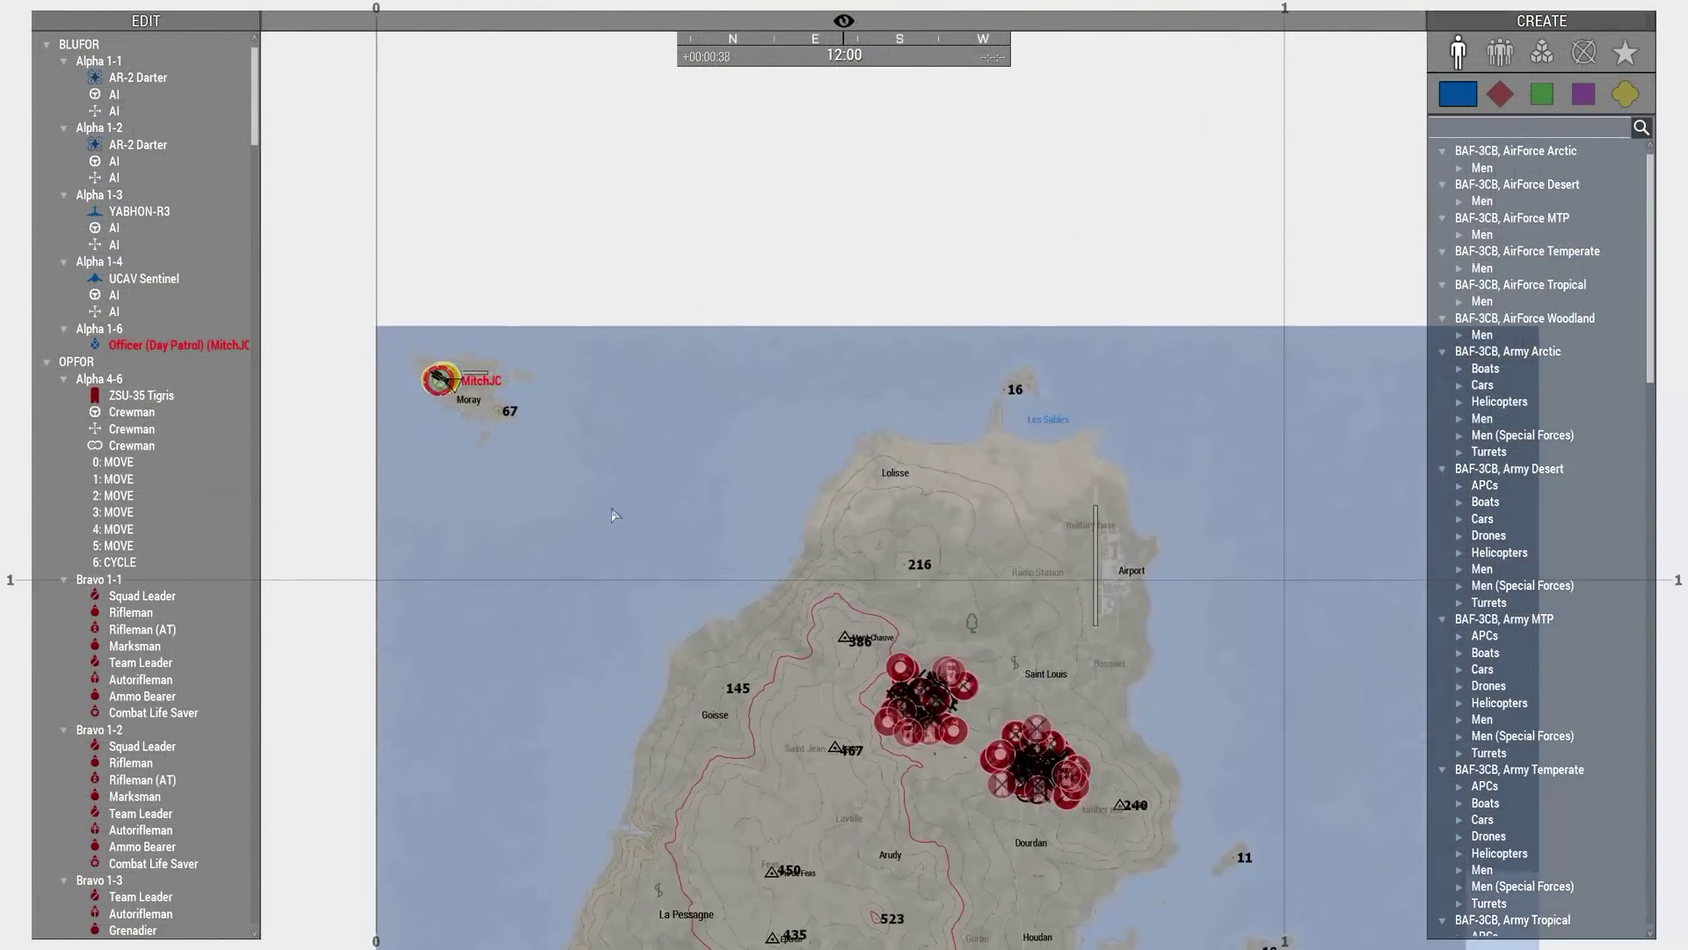
key("m")
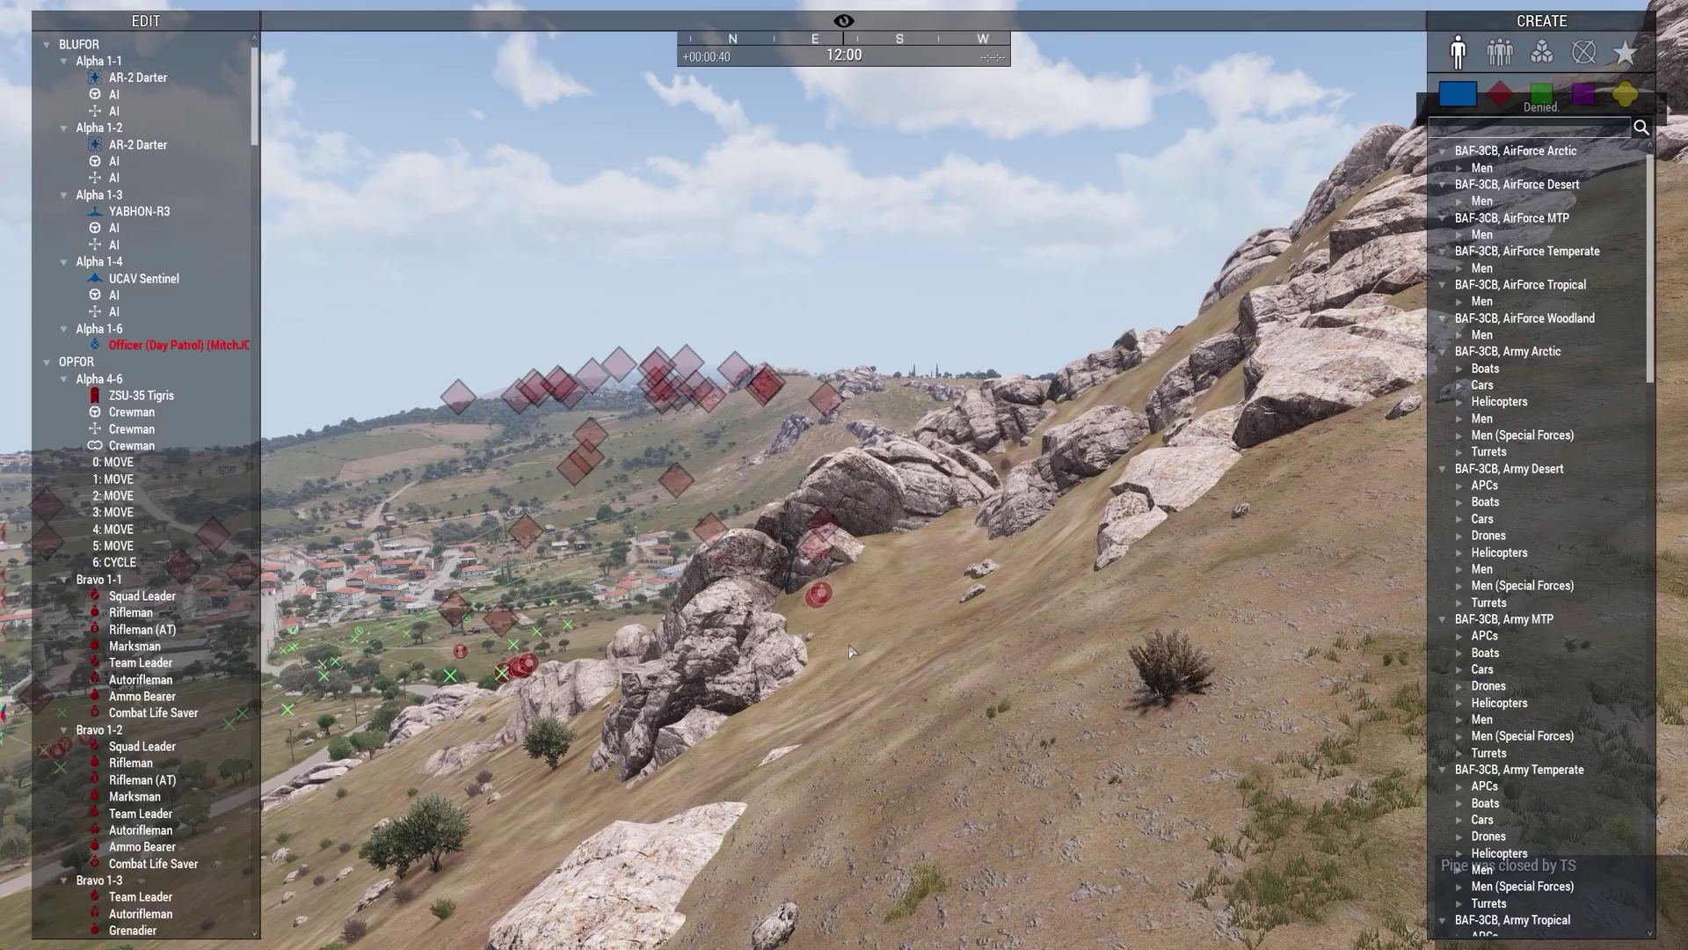
- Inspect from above the OPFOR units spawned in and around the towns
key("w")
right_click_drag(881, 655, 1015, 646)
key("w")
key("z")
right_click_drag(941, 313, 648, 650)
key("w")
key("z")
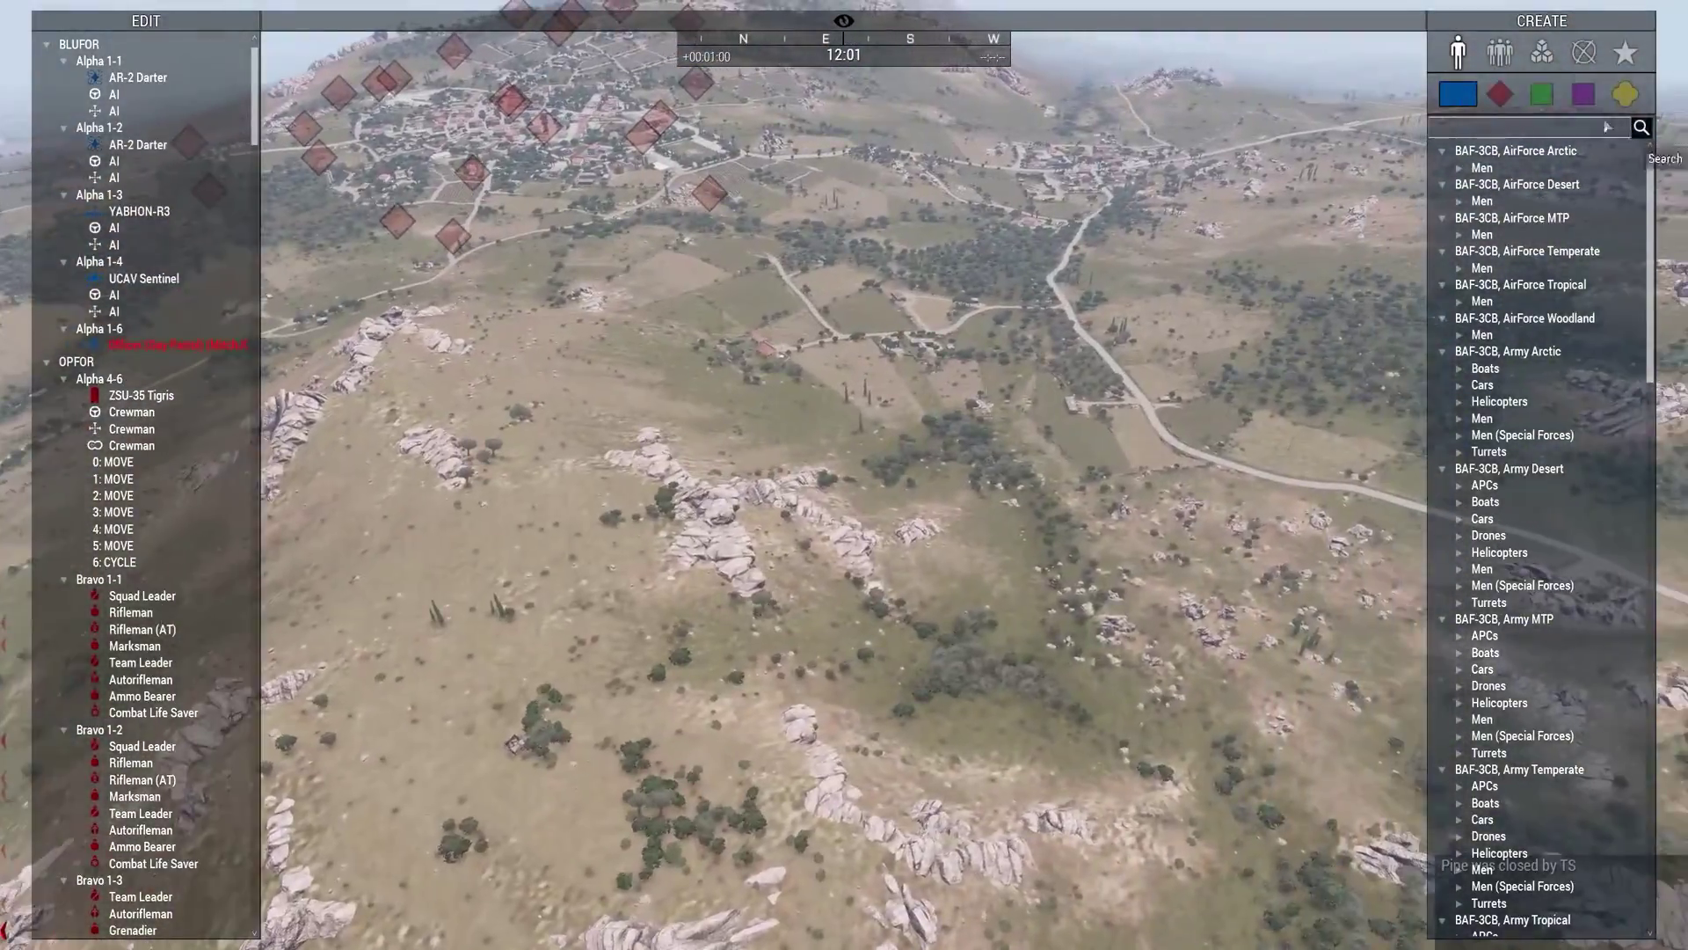
- Teleport the player to the hillside overlooking the enemy-held town using the ACE Utility Teleport Players module
left_click(1542, 54)
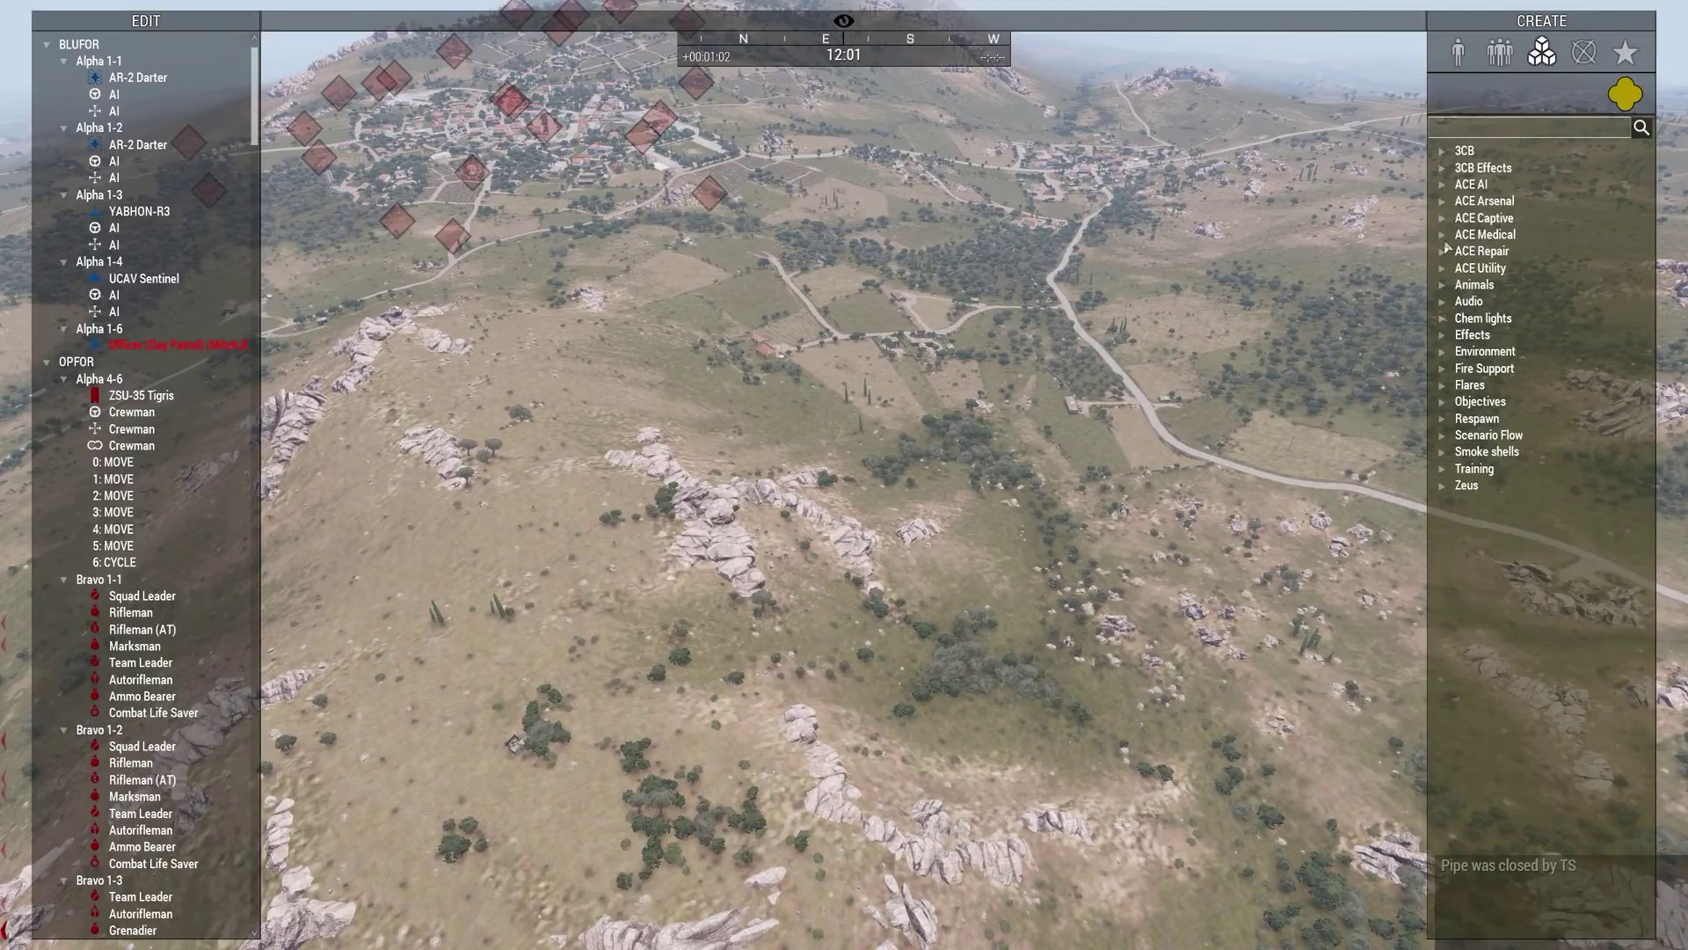
left_click(1444, 269)
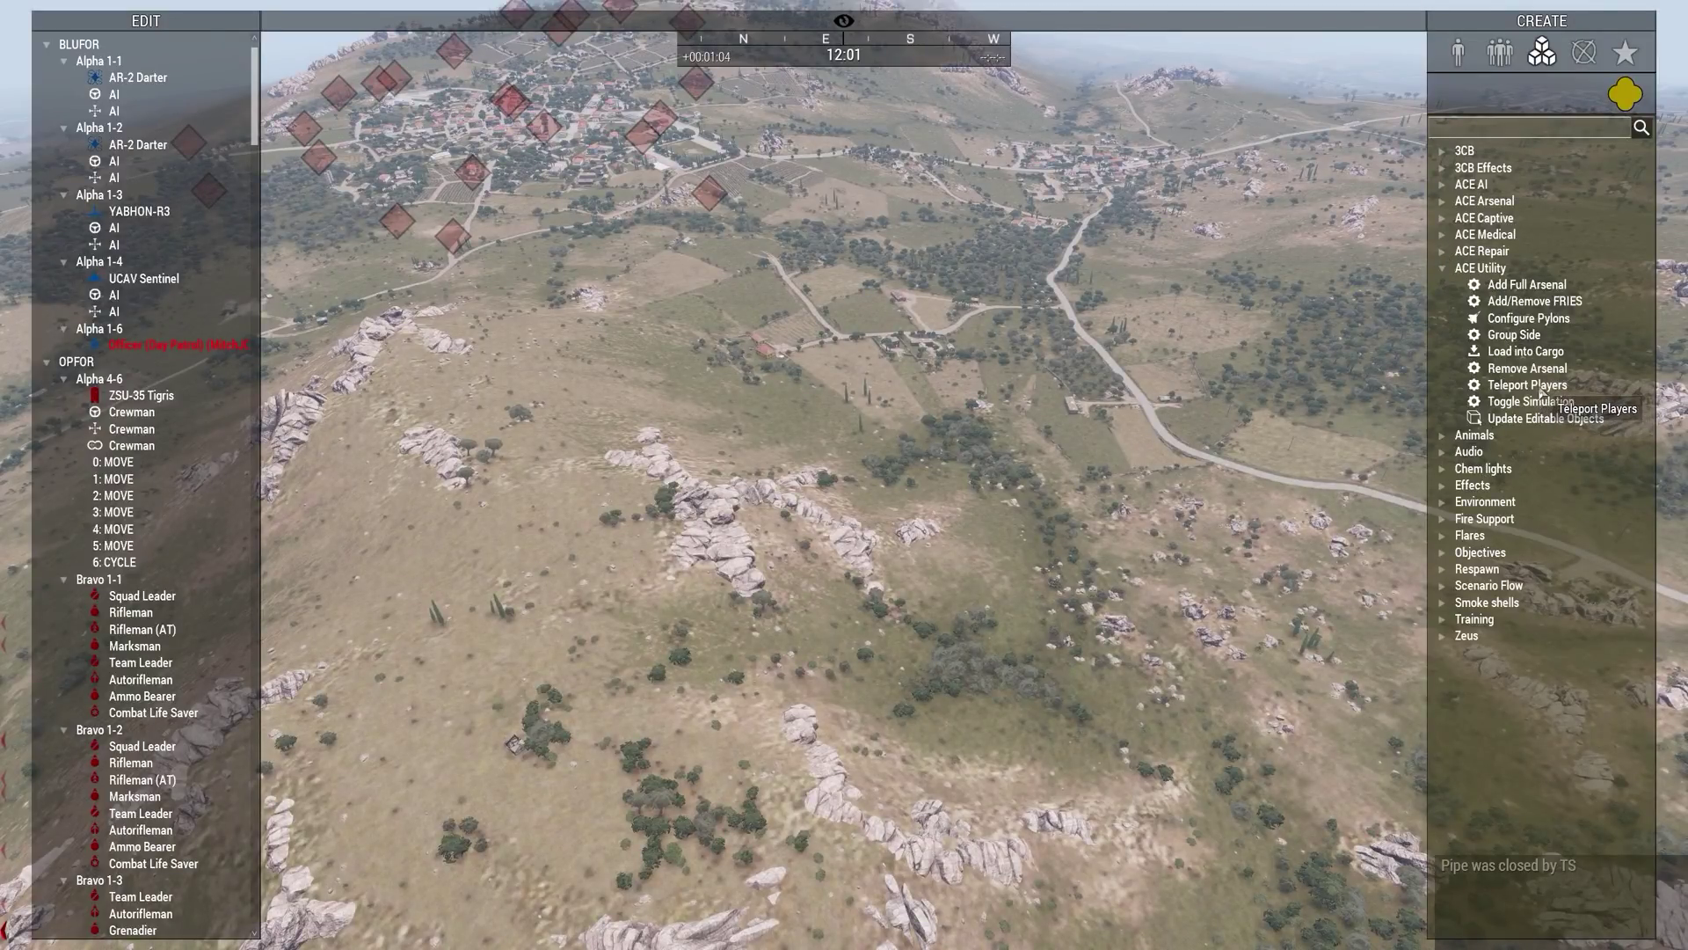
left_click(1539, 387)
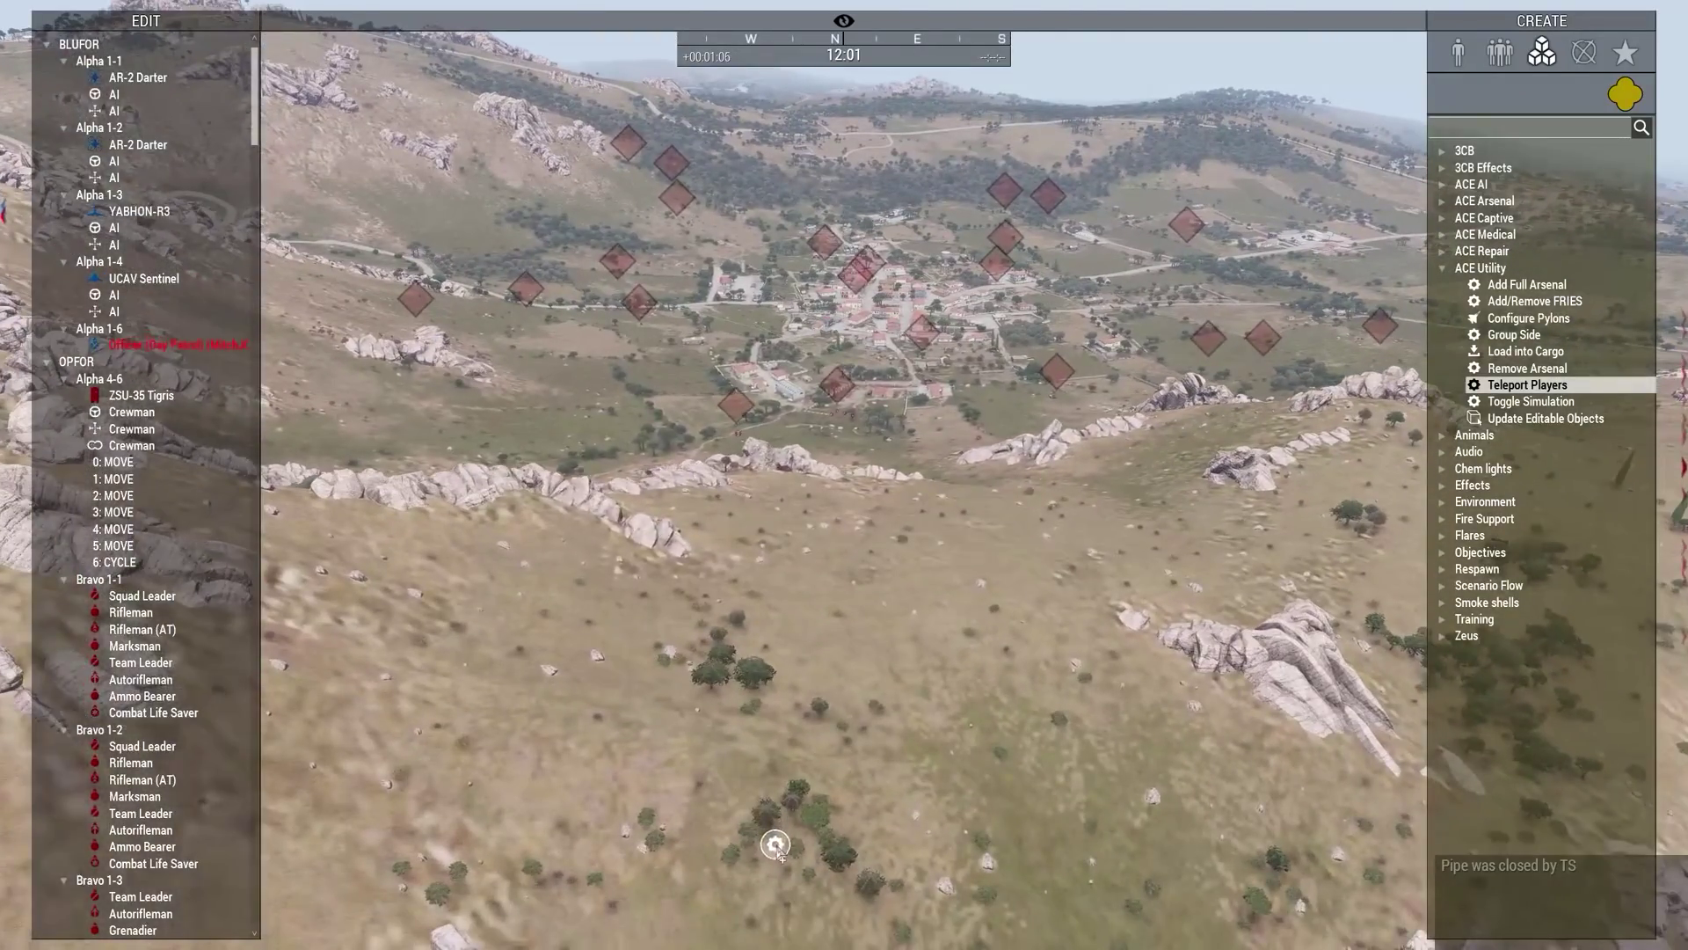
left_click(775, 845)
left_click(1051, 586)
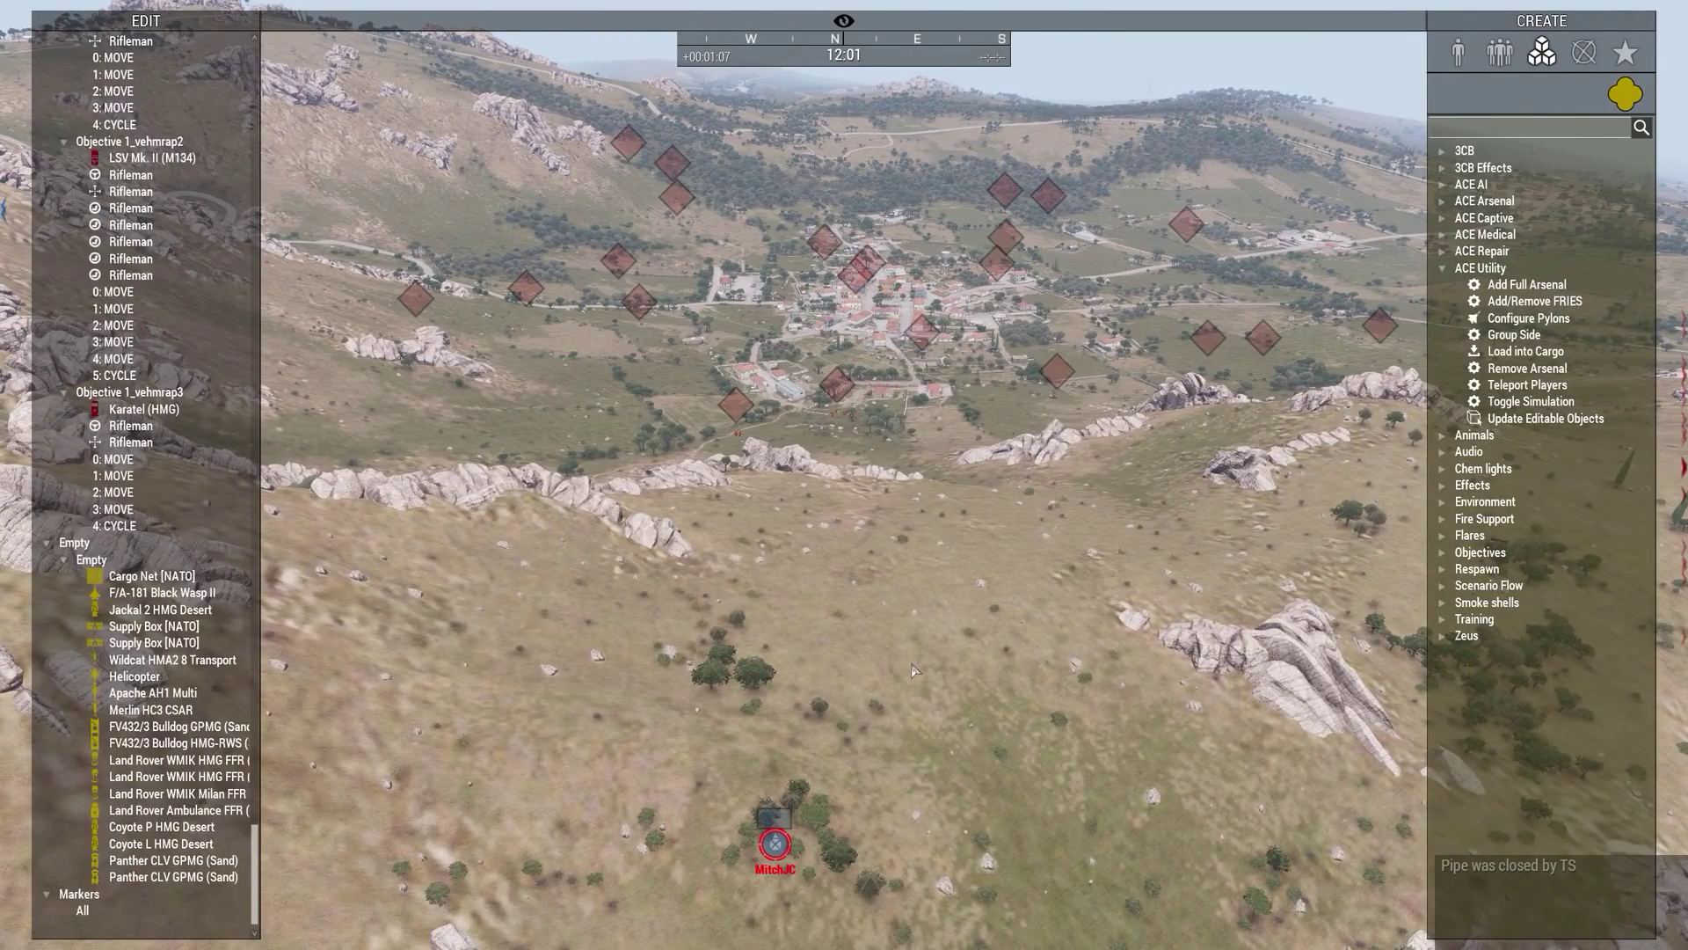
- Examine from above how the OPFOR groups are spread in and around the enemy-held town below the hillside
key("w")
right_click_drag(902, 669, 946, 563)
key("w")
key("w")
key("w")
right_click_drag(710, 625, 632, 685)
key("w")
key("w")
key("q")
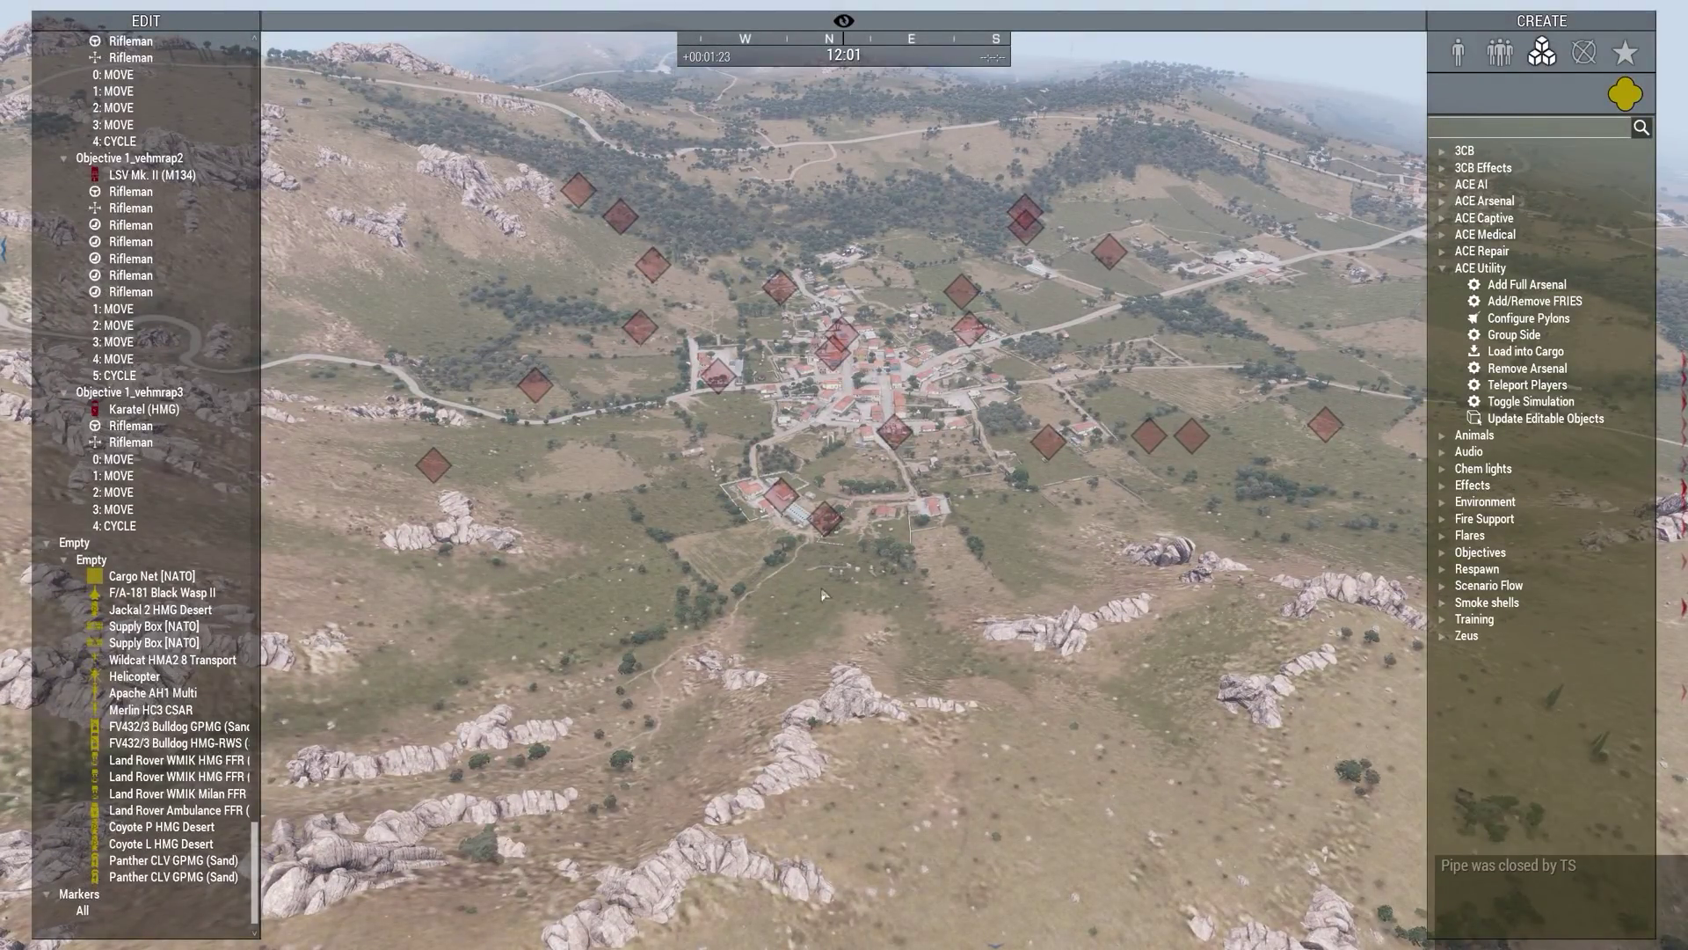
right_click_drag(822, 595, 547, 662)
key("w")
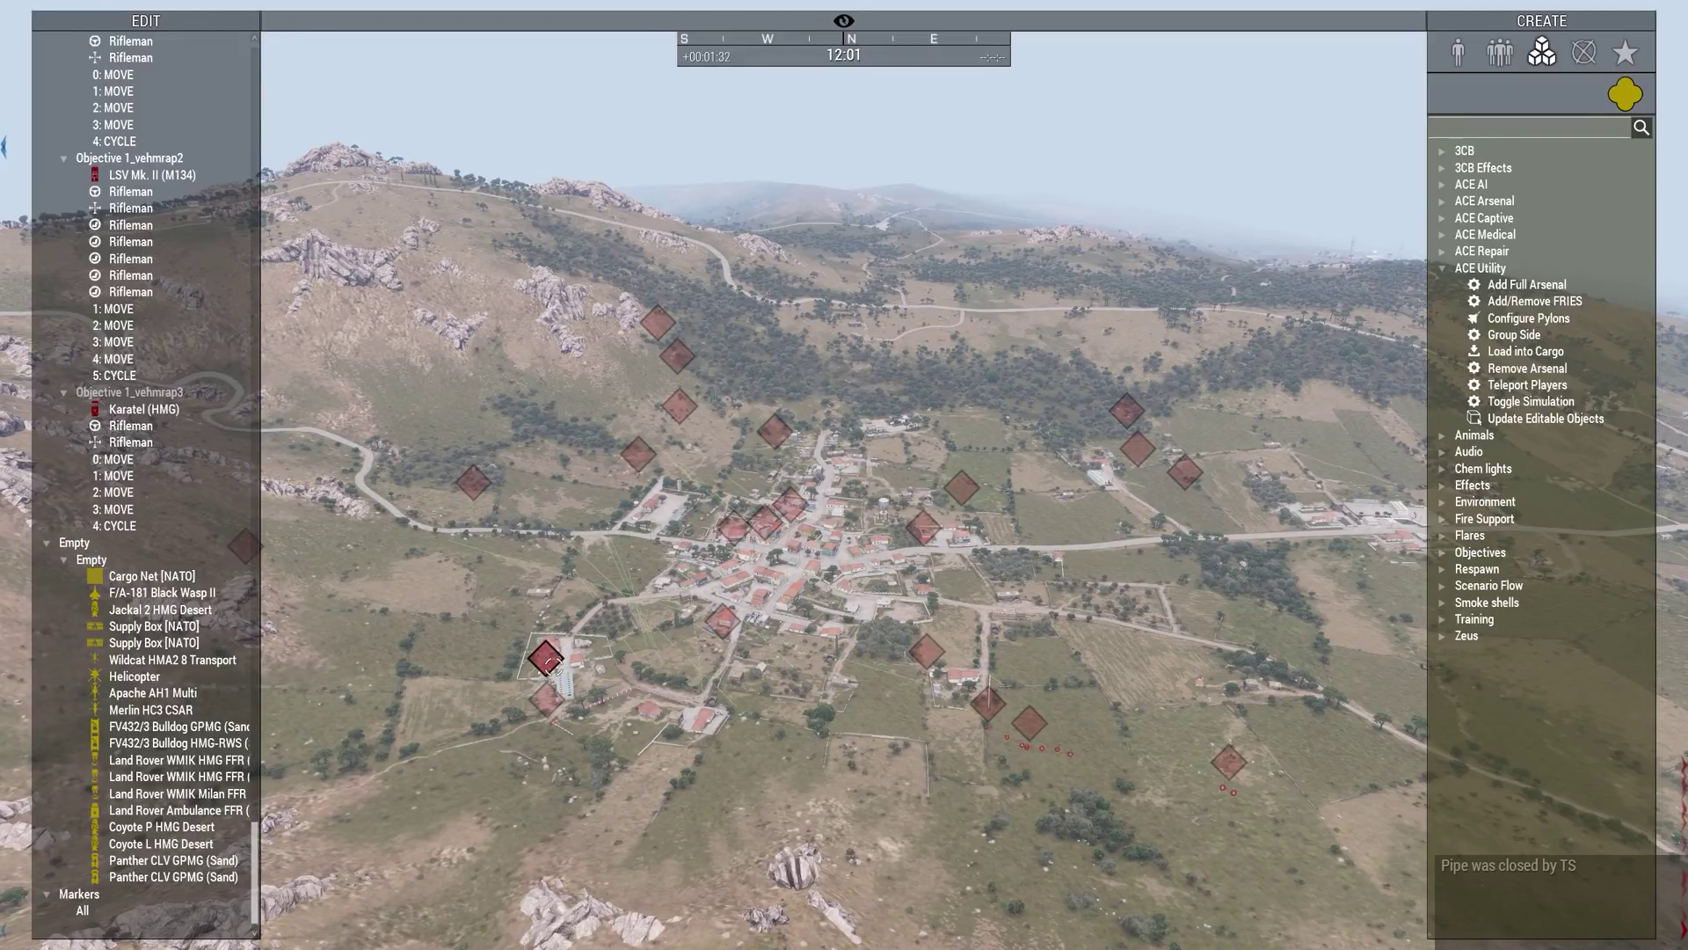
key("w")
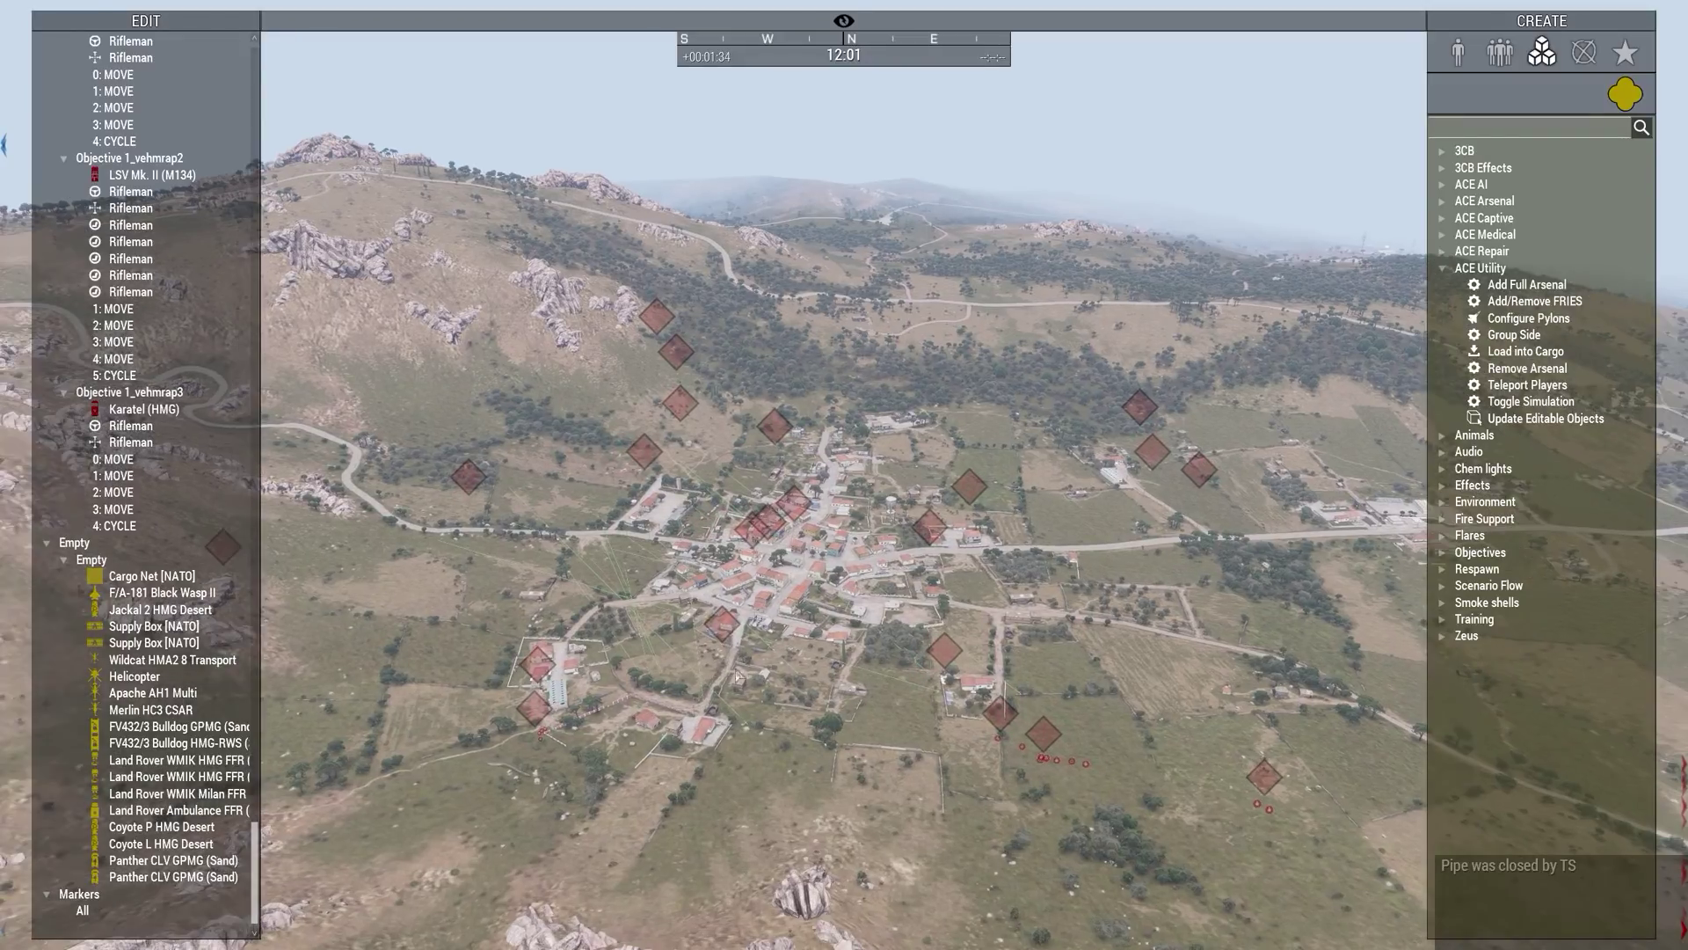
- Inspect the town's OPFOR units and waypoints at low level, continue toward the coast, and check the unit positions on the map
right_click_drag(580, 657, 627, 645)
key("w")
key("w")
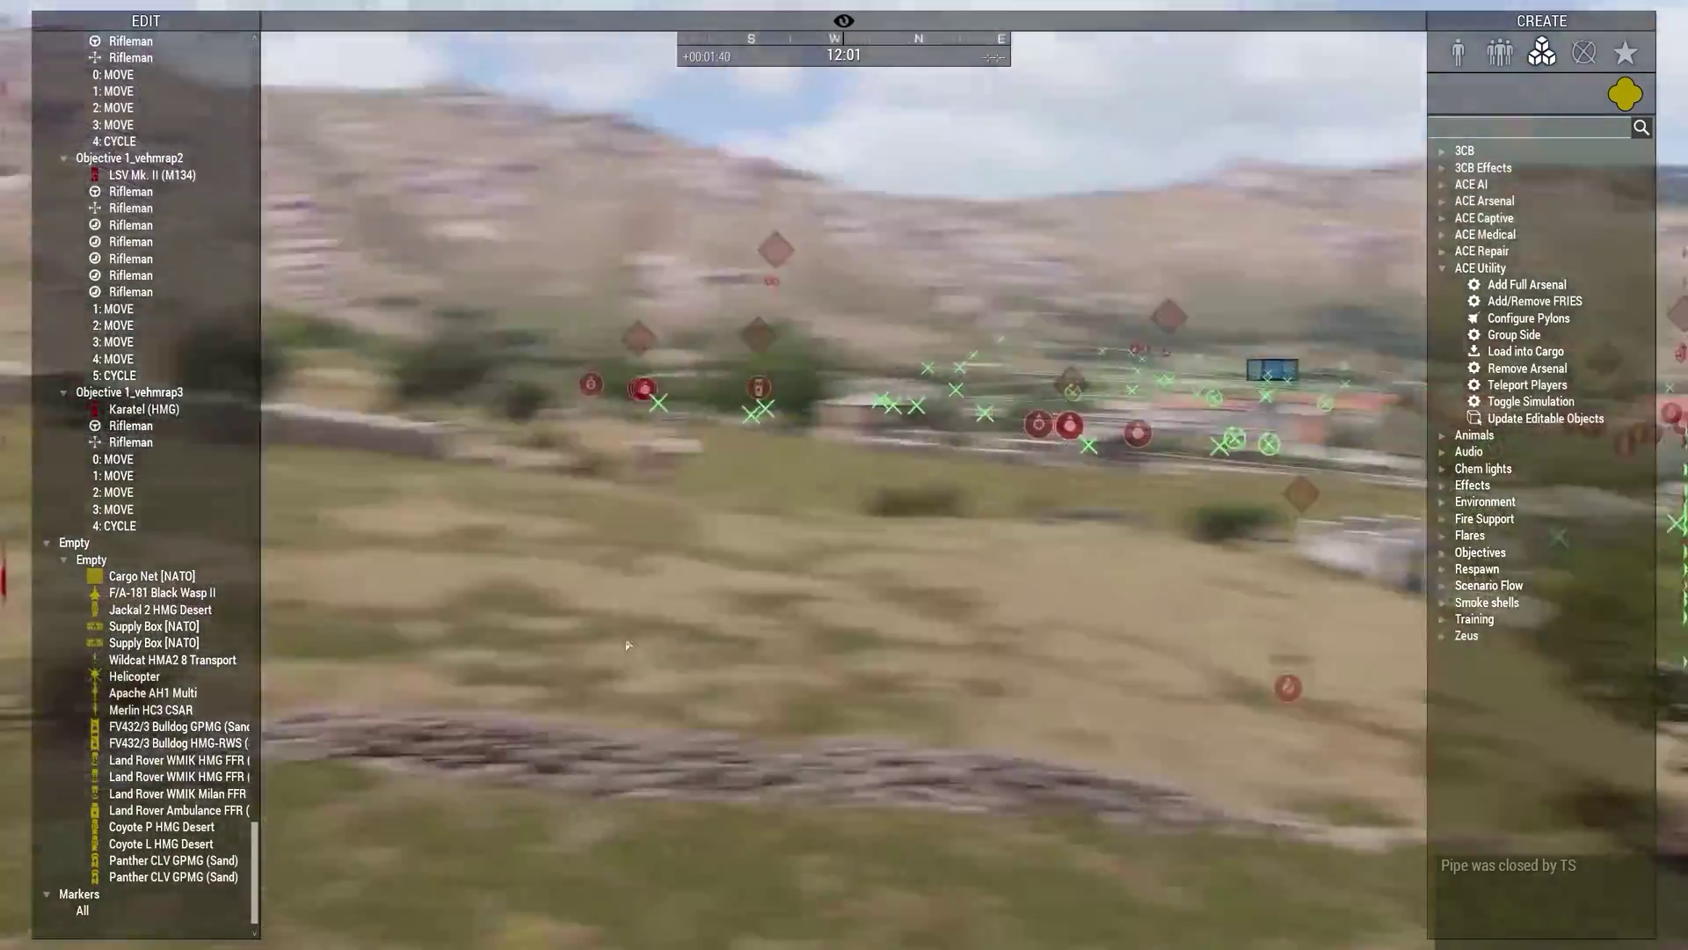
key("w")
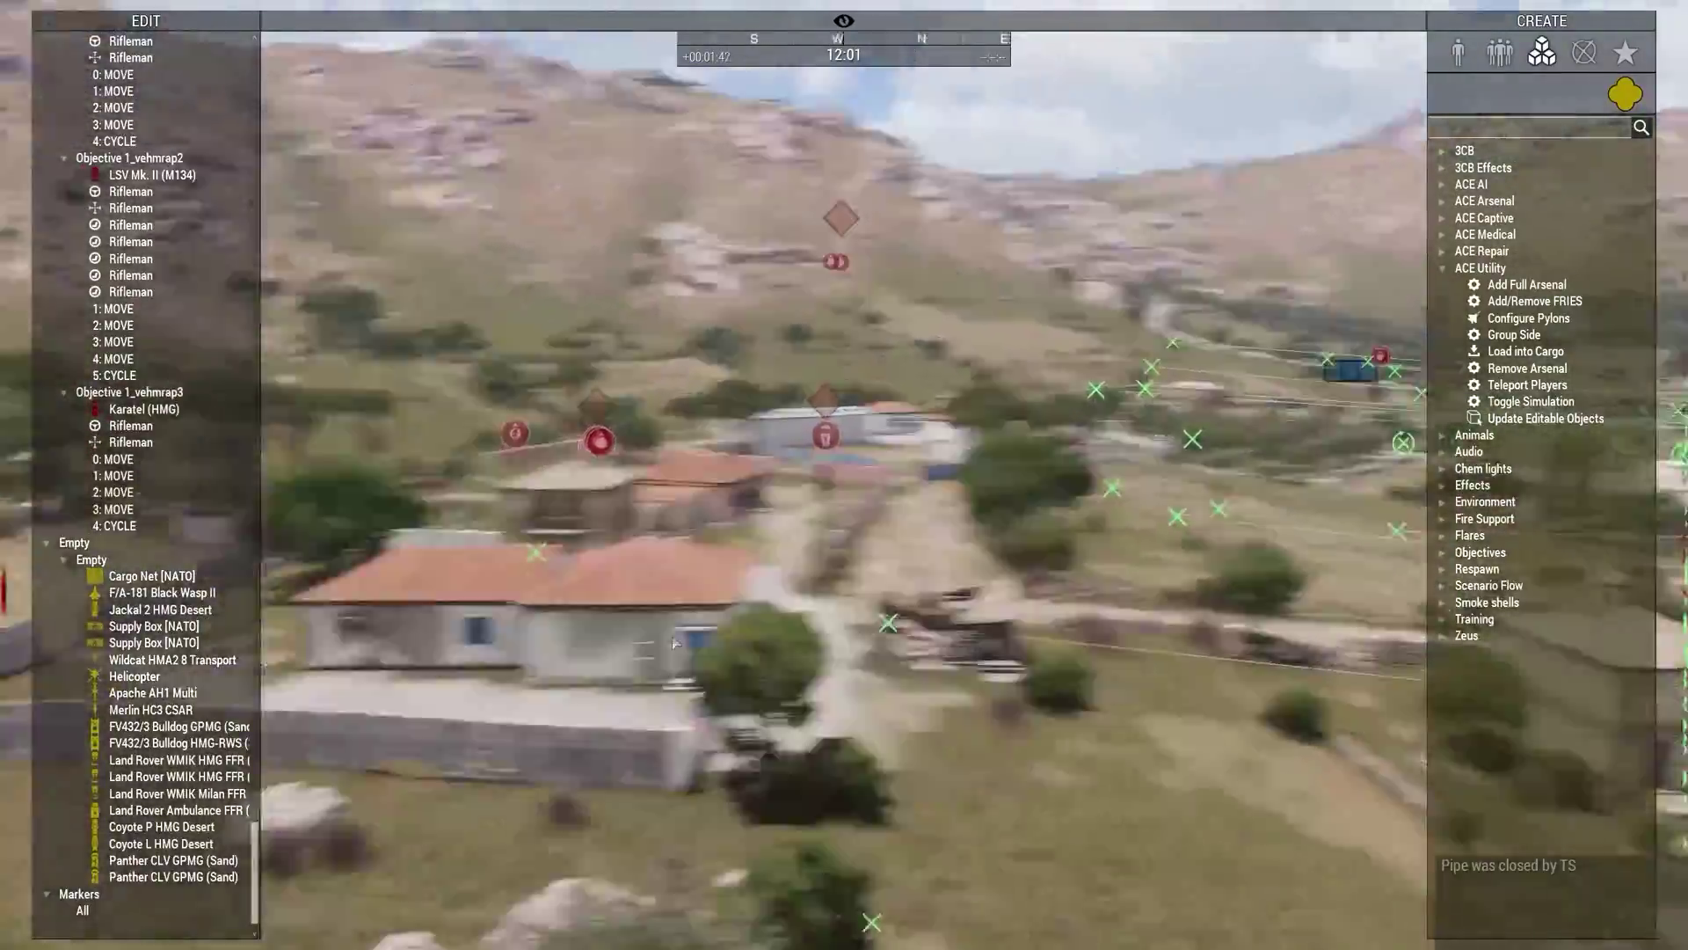
key("w")
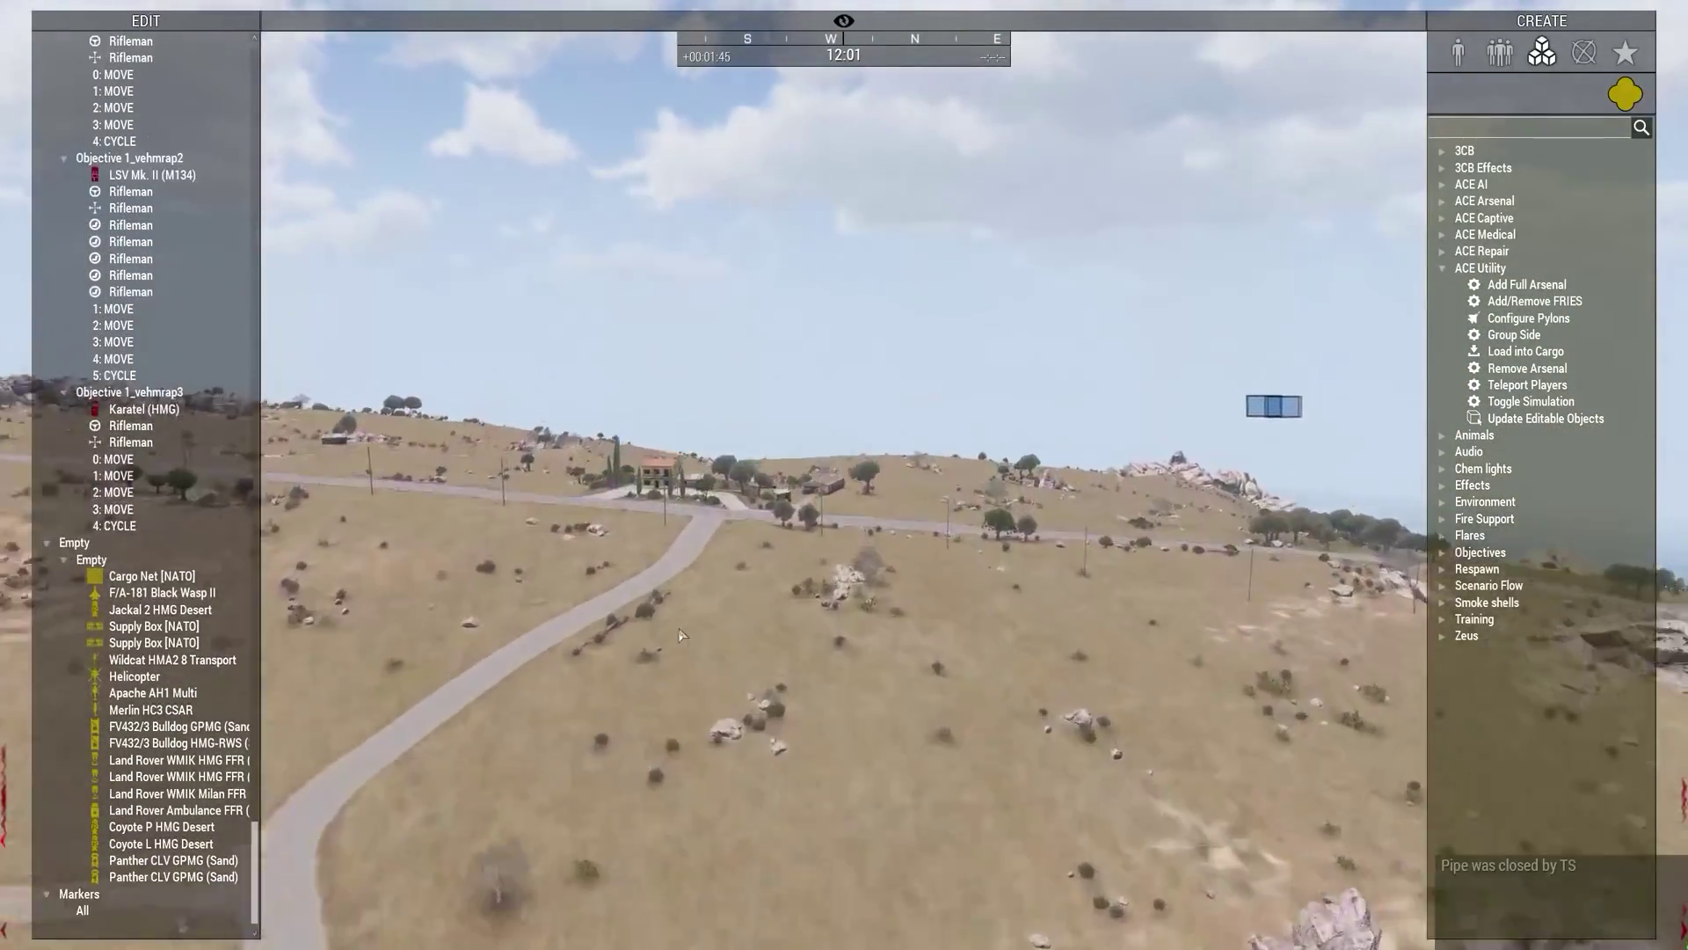
key("w")
right_click_drag(679, 628, 450, 685)
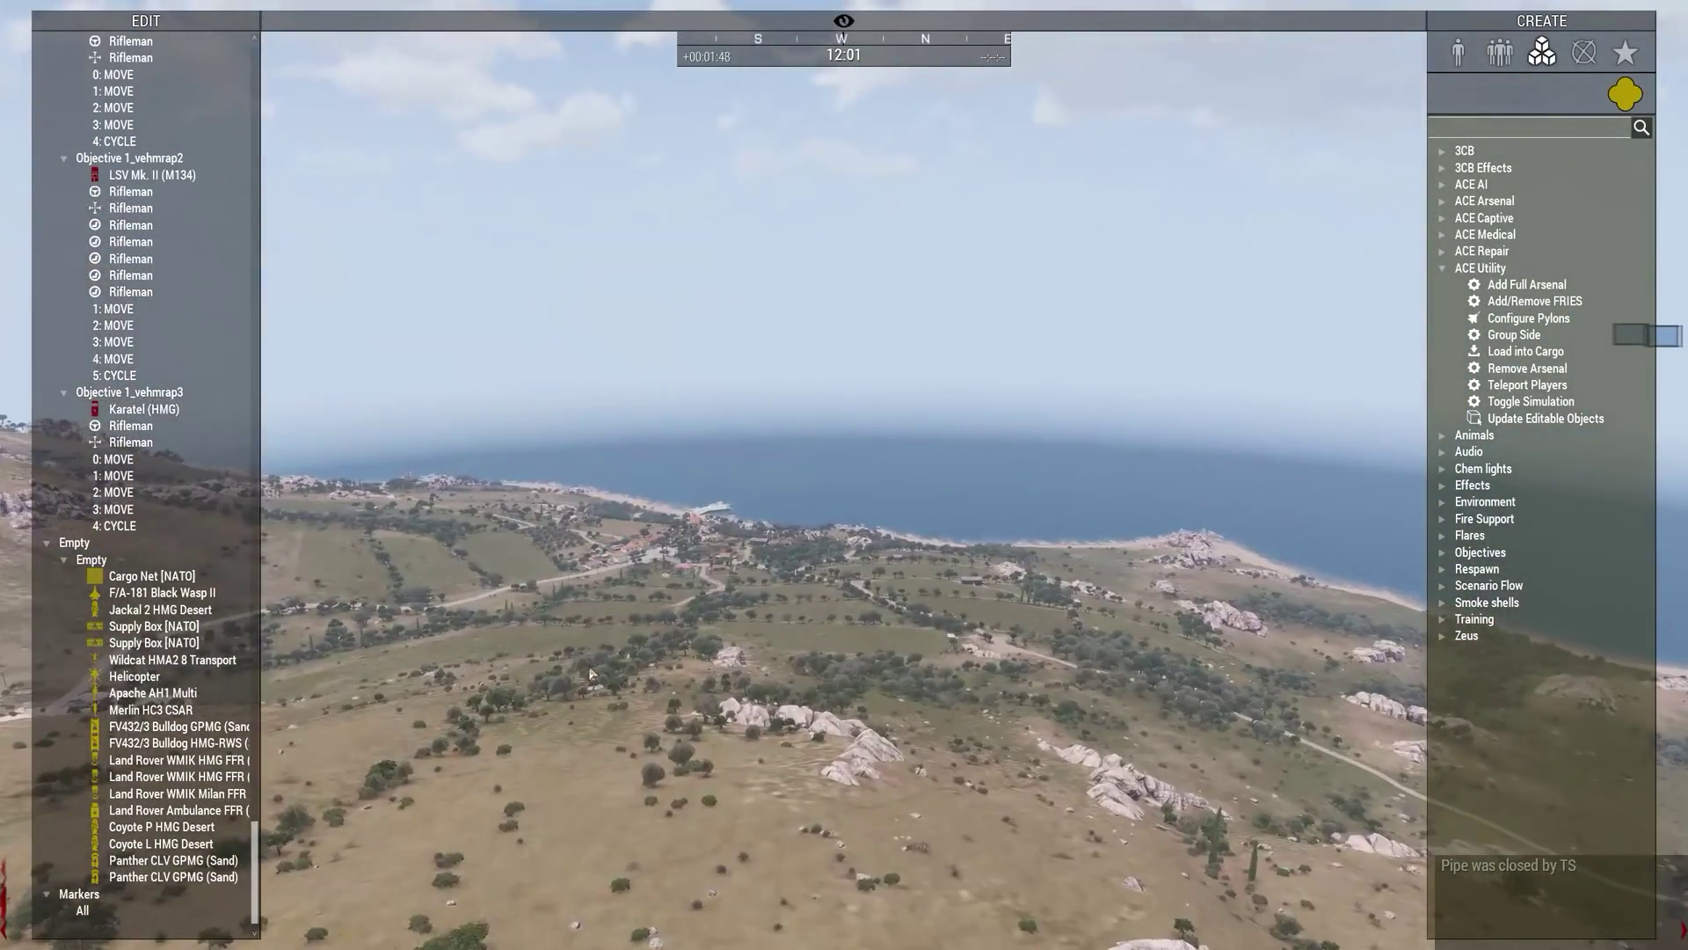
key("m")
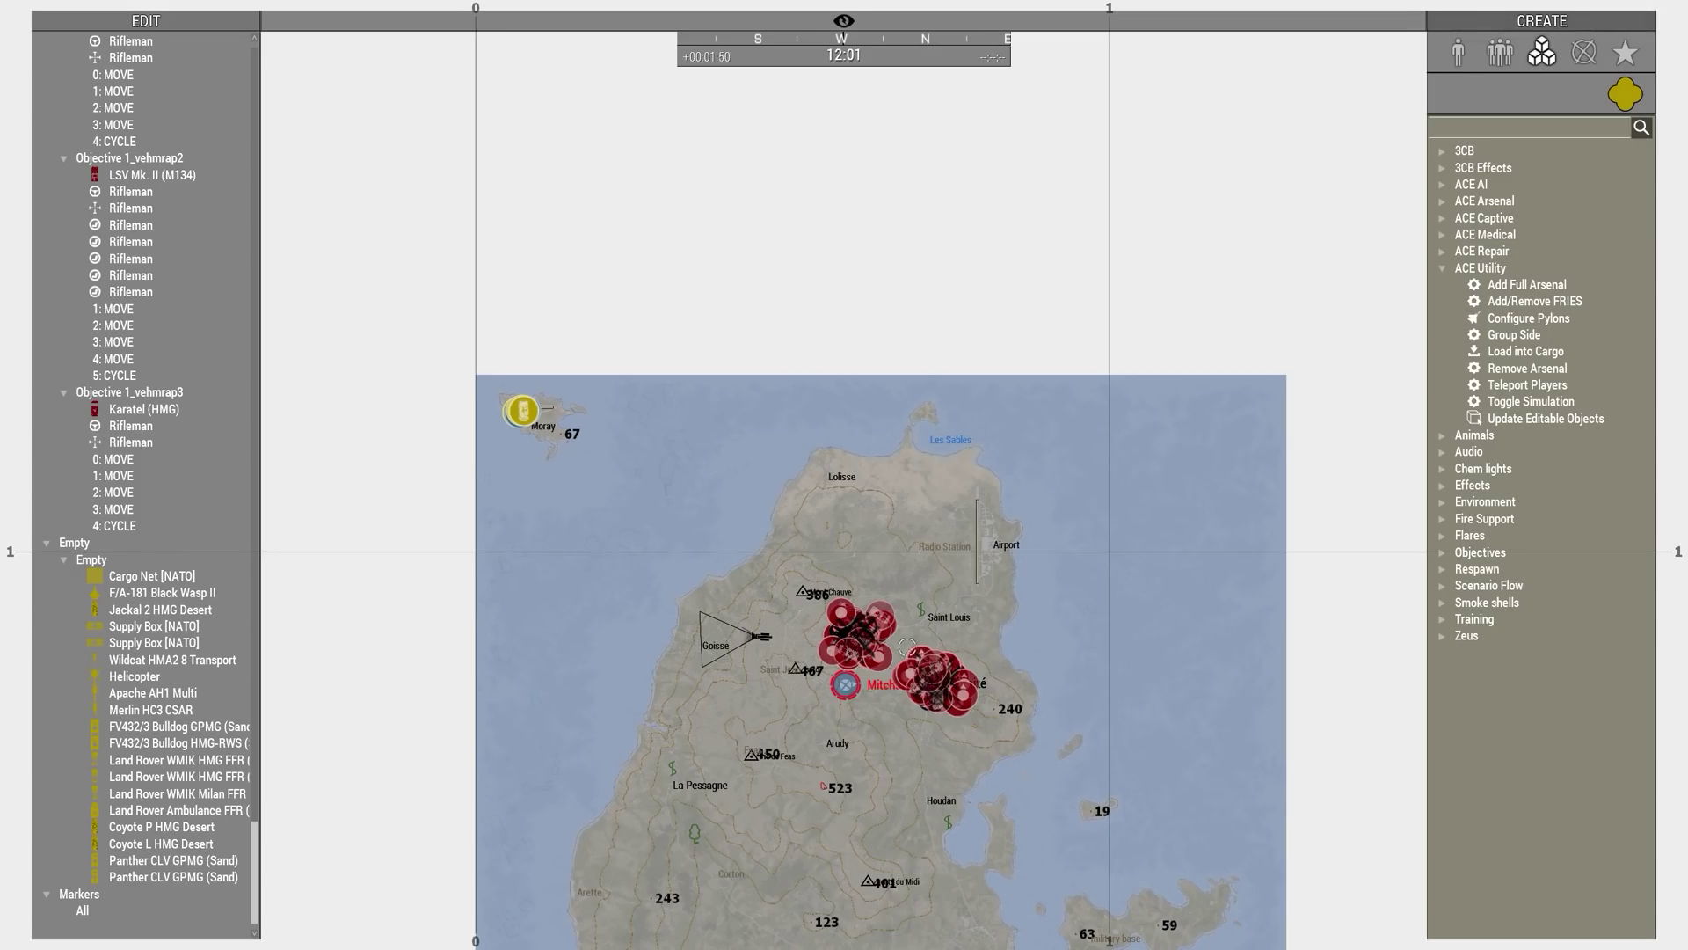
key("m")
- Examine the outskirts of the town and view up close an OPFOR infantry patrol in the field beside the road
key("w")
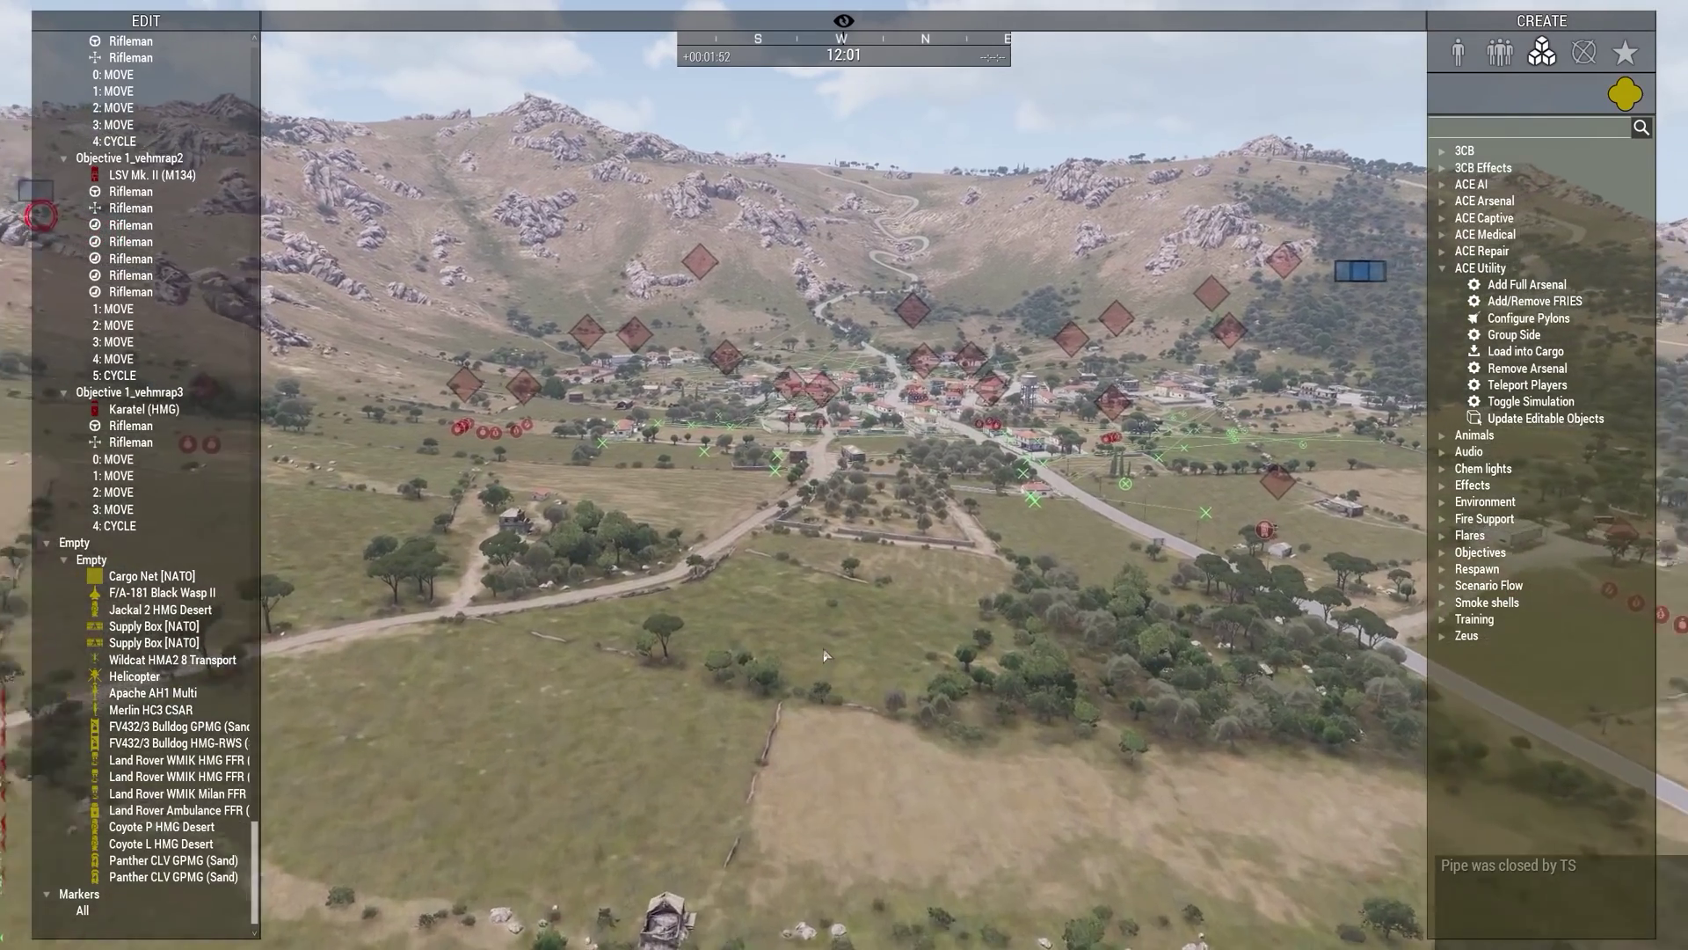
right_click_drag(823, 648, 738, 656)
key("w")
key("d")
key("w")
key("w")
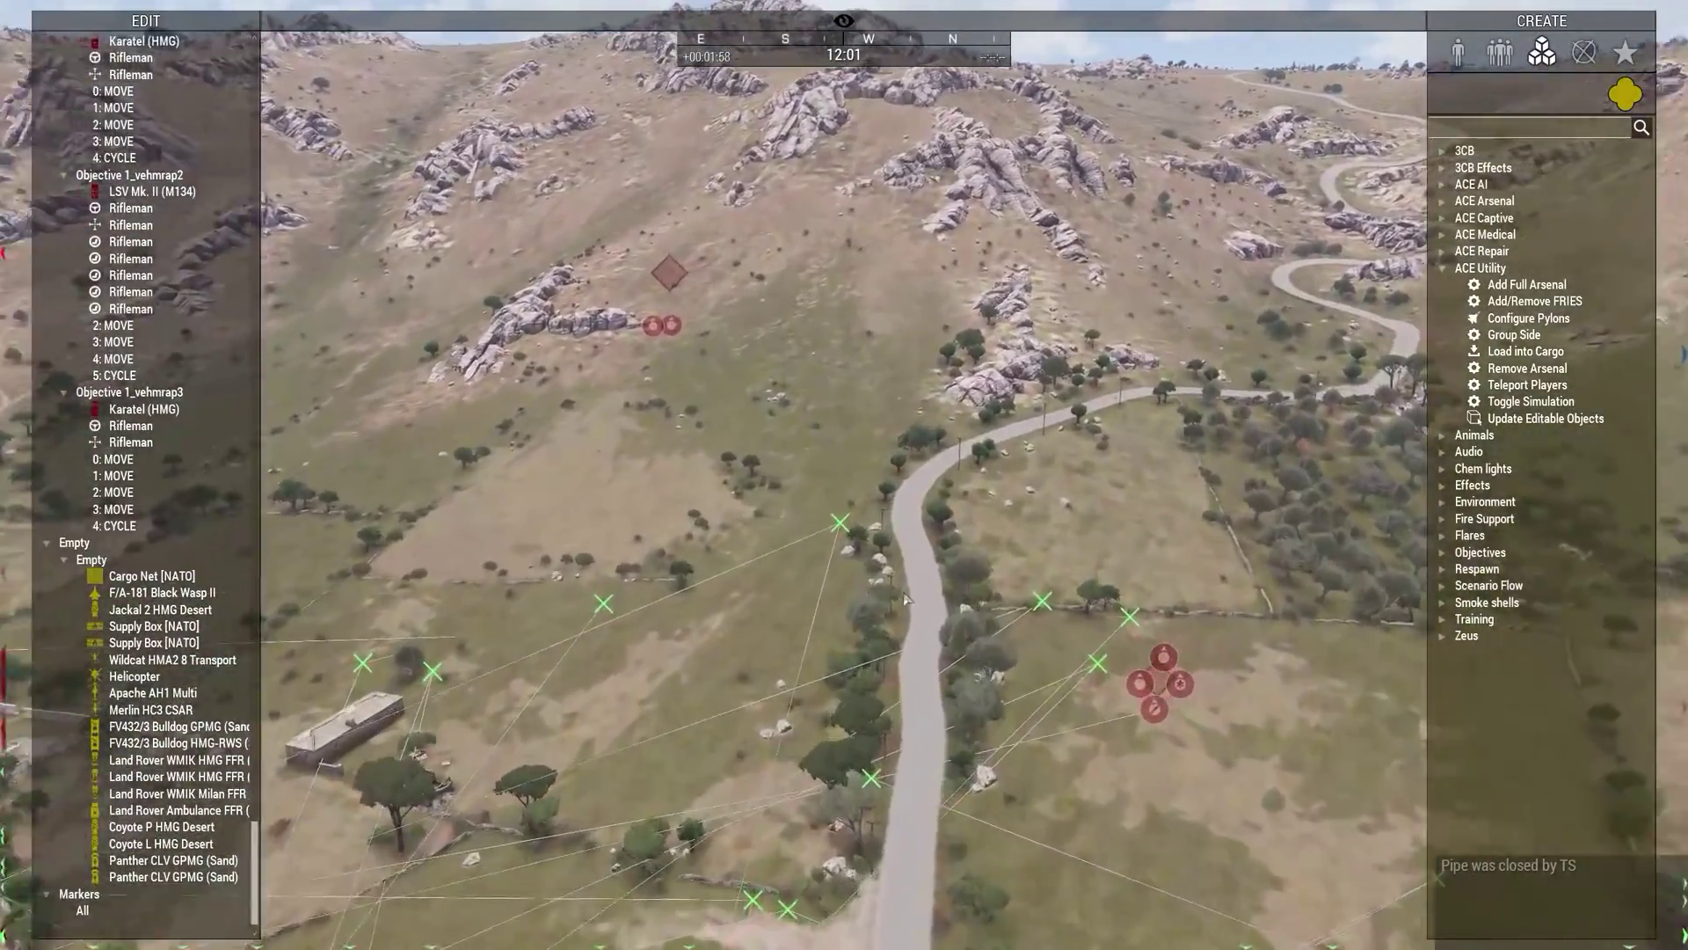
key("w")
right_click_drag(905, 599, 572, 609)
key("z")
key("w")
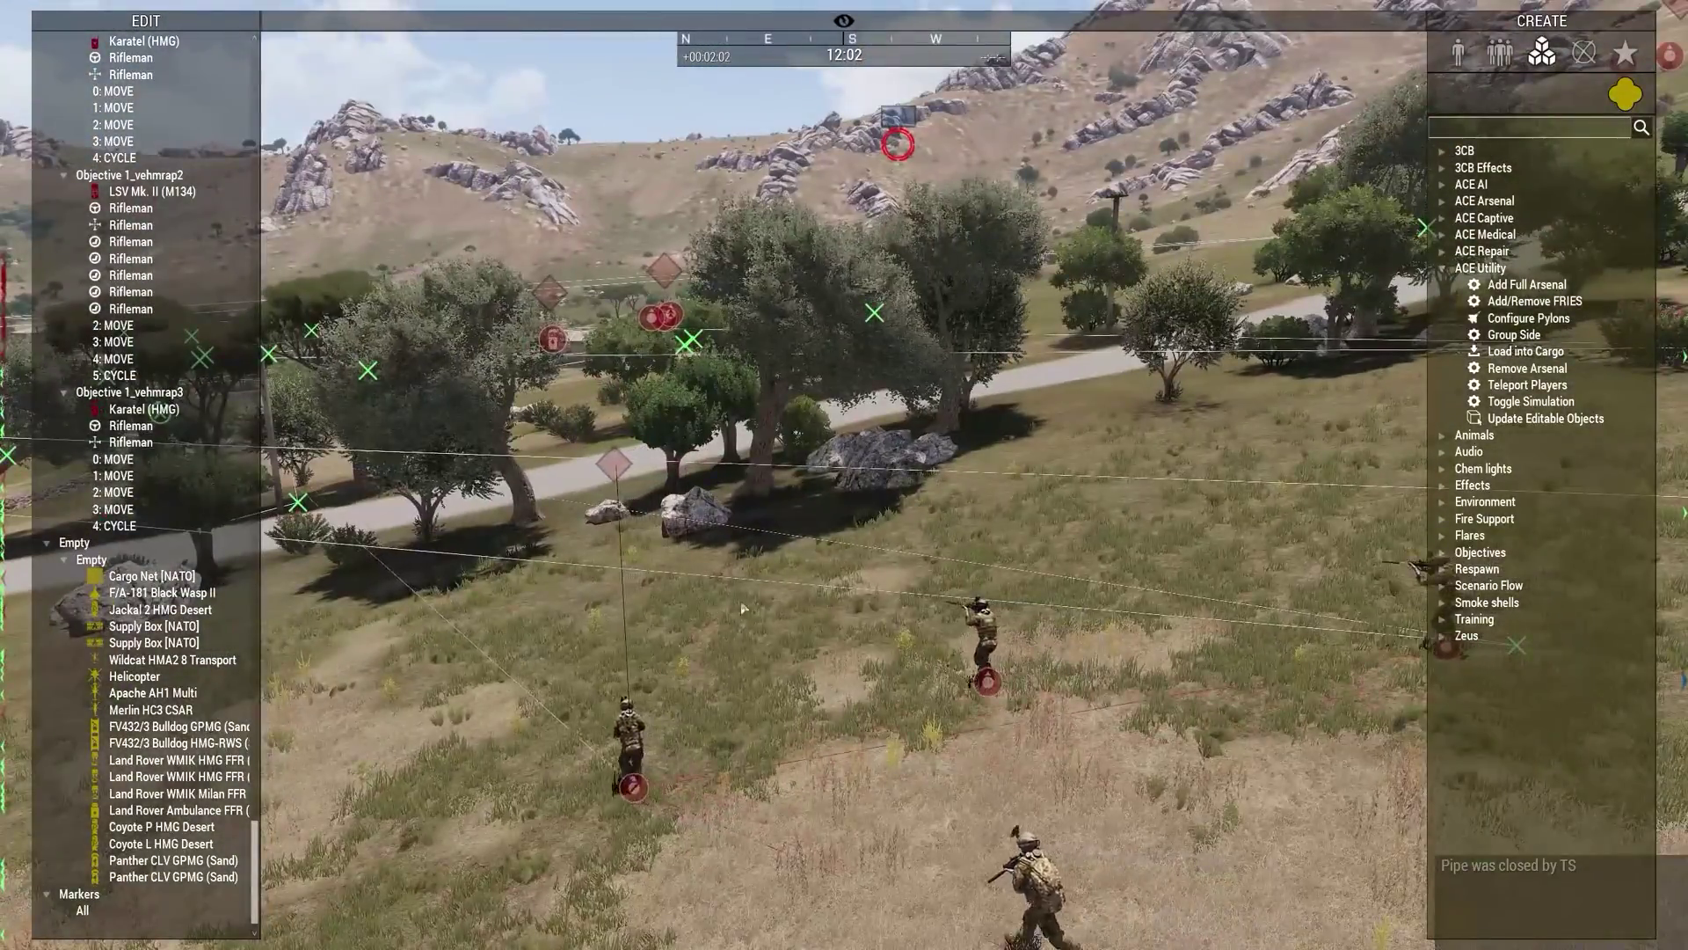